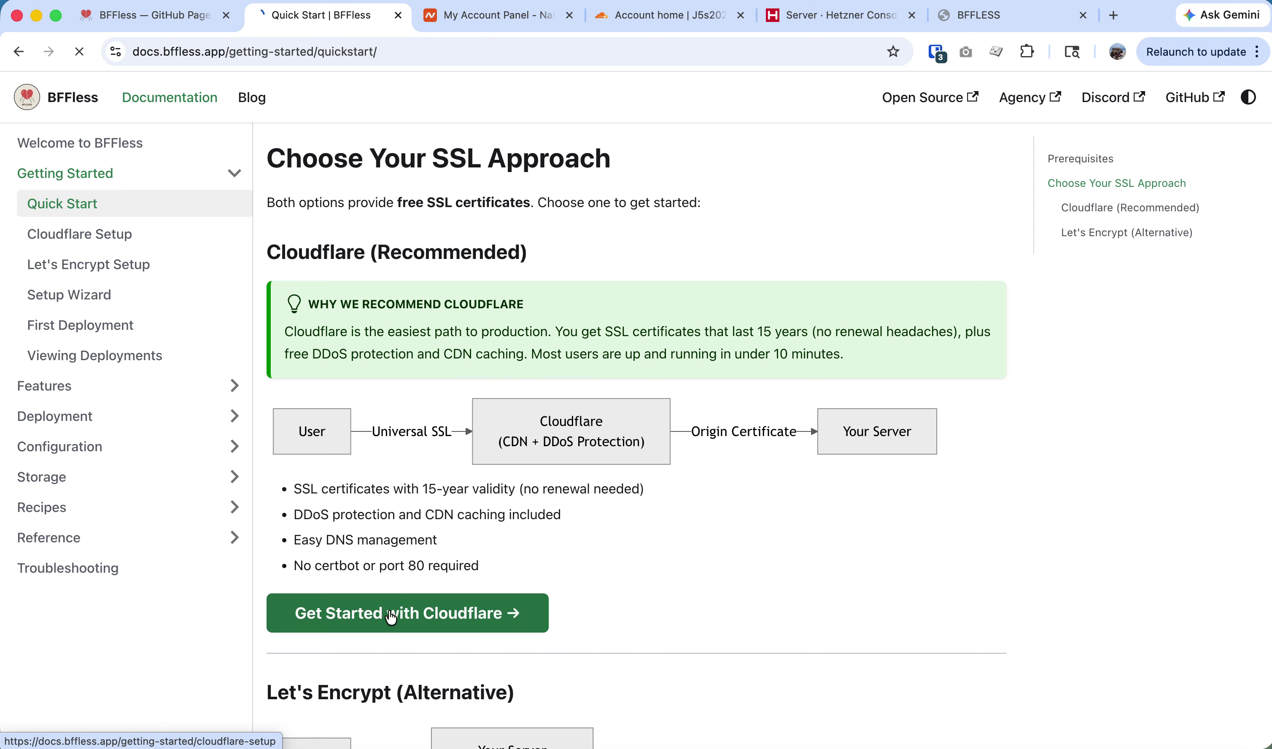
Read the server requirements in the Cloudflare Setup guide, then switch to the Cloudflare account home.
scroll(502, 572, "down", 10)
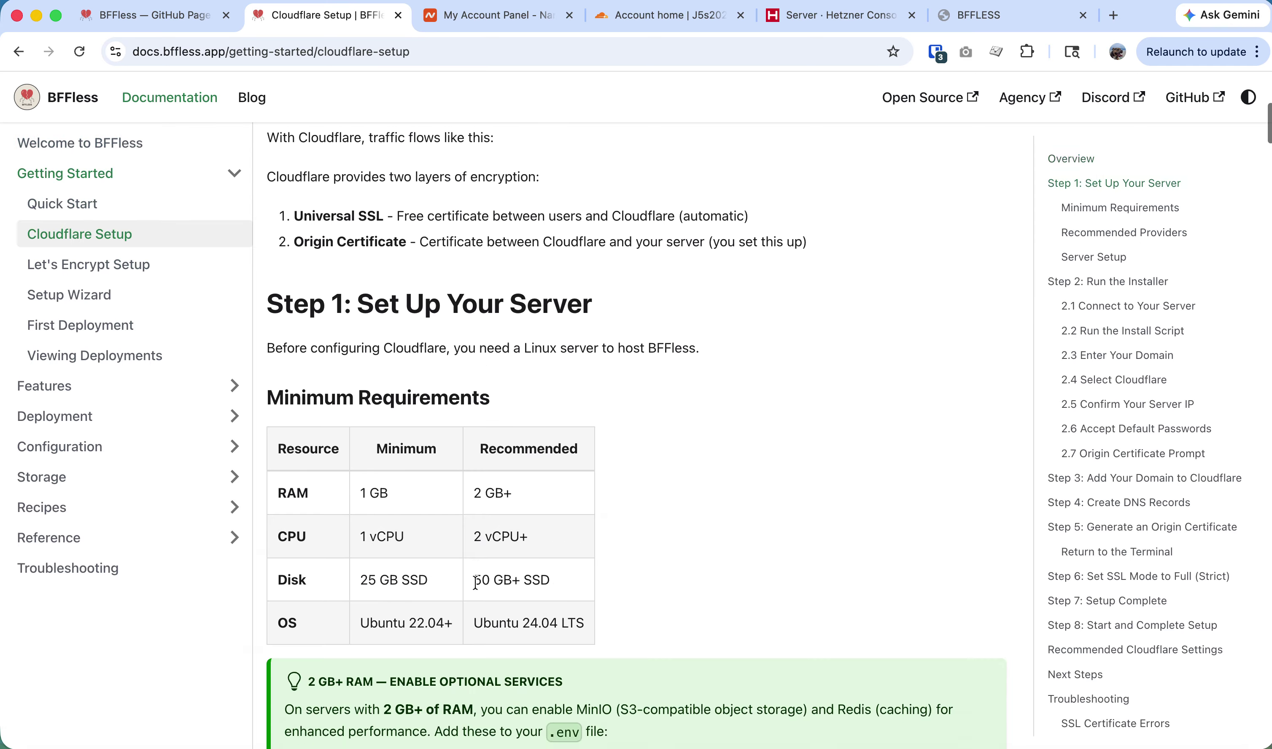
scroll(475, 581, "up", 8)
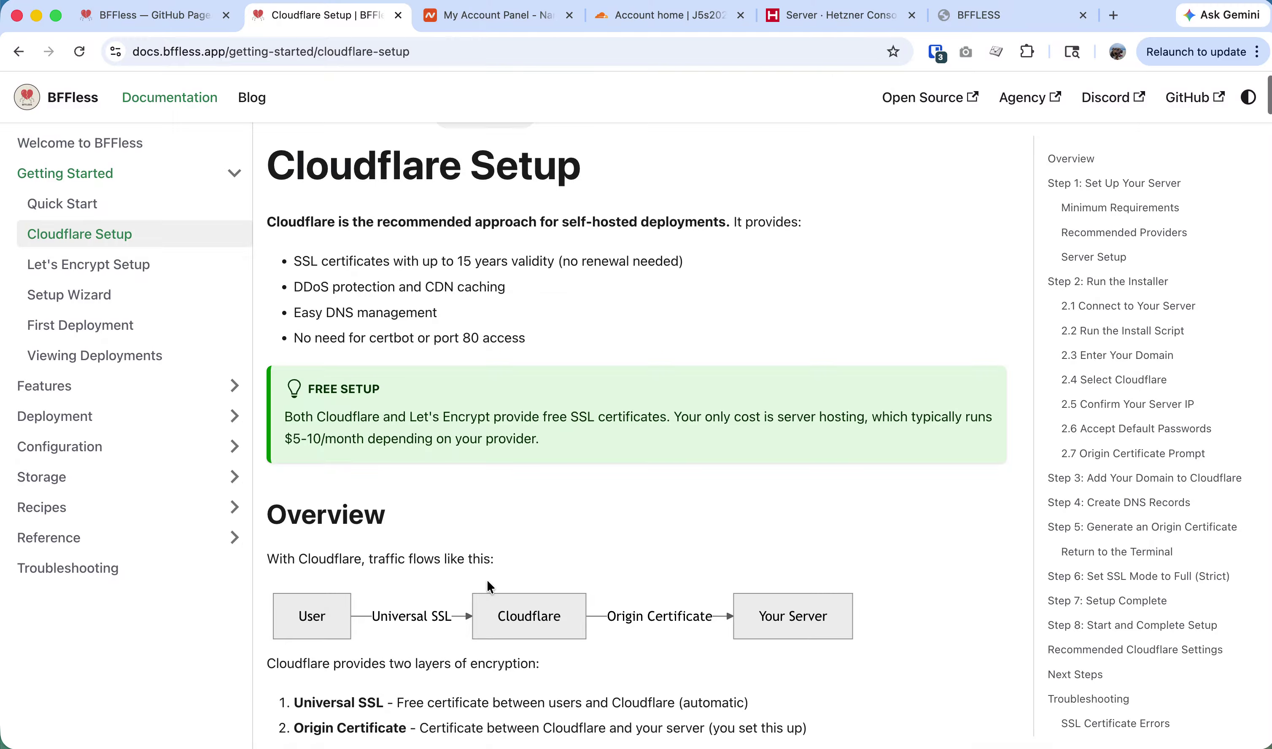
scroll(487, 581, "down", 10)
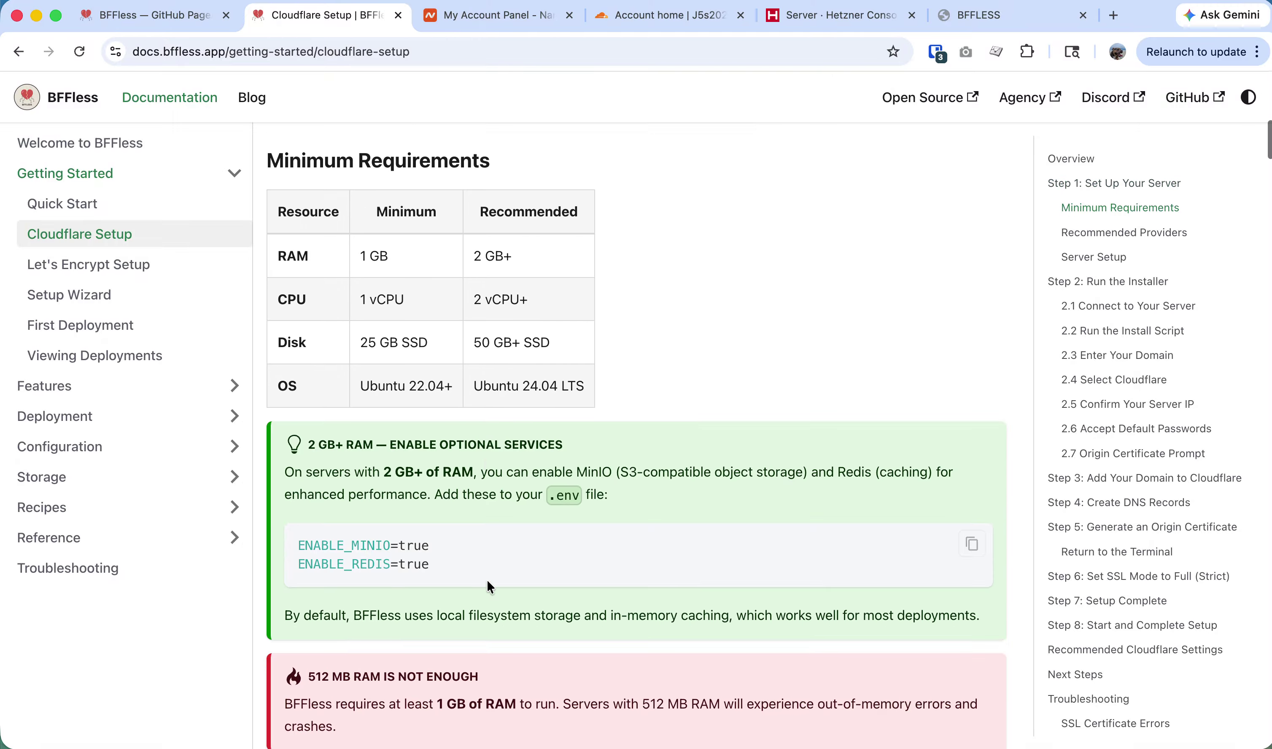
scroll(487, 580, "down", 4)
scroll(487, 580, "up", 8)
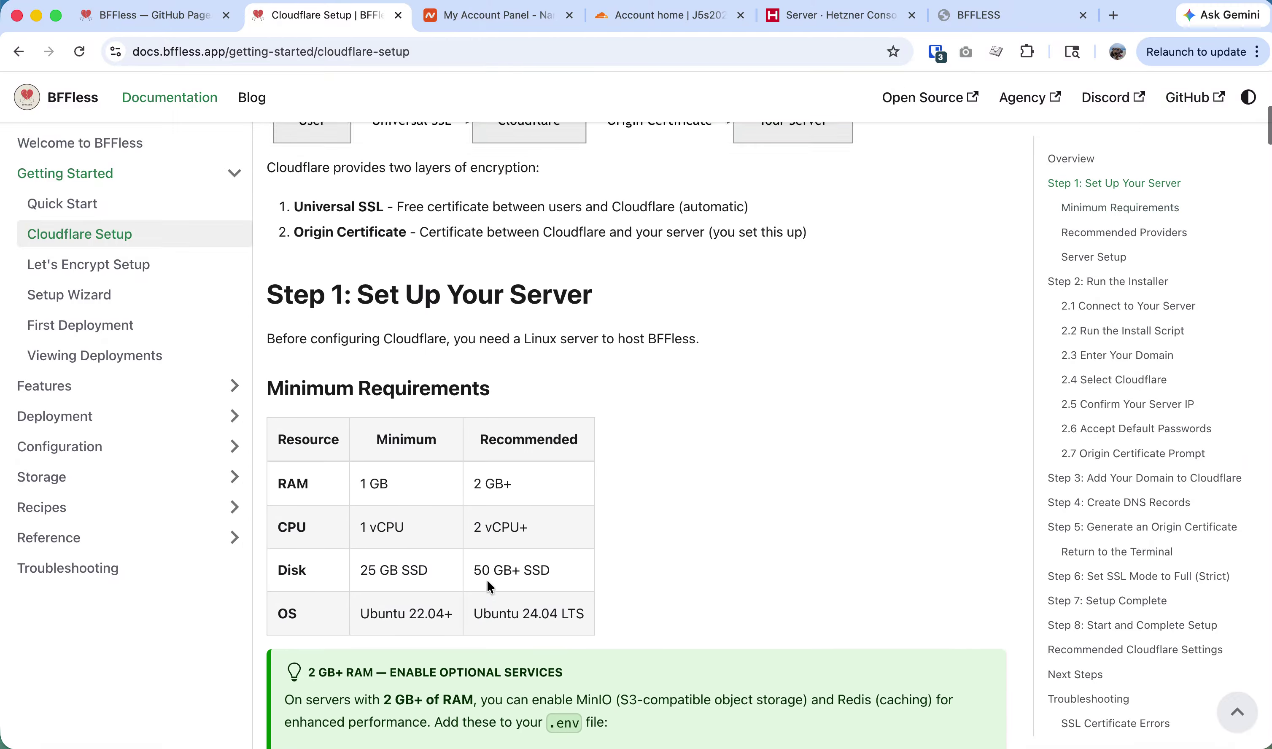
scroll(487, 580, "up", 6)
left_click(662, 25)
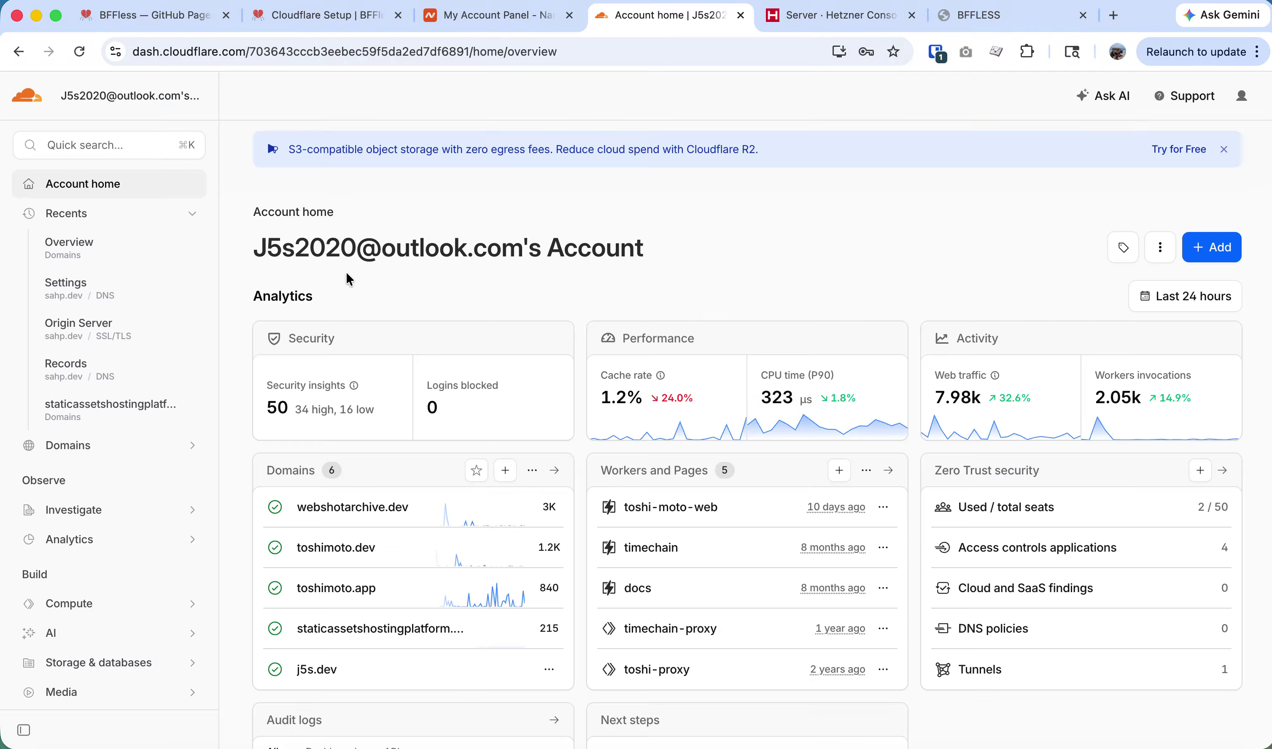
Connect the existing domain sahp.dev to Cloudflare and pick the Free plan.
left_click(69, 447)
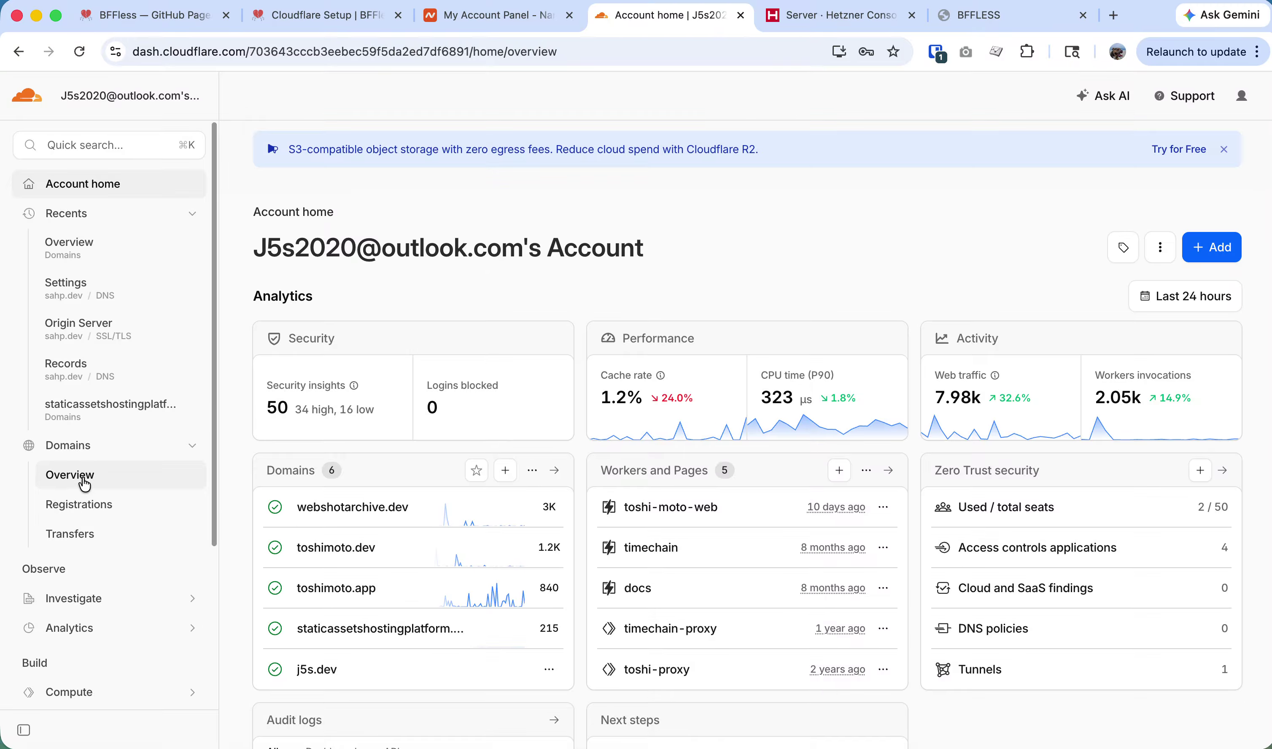
left_click(84, 484)
left_click(1193, 166)
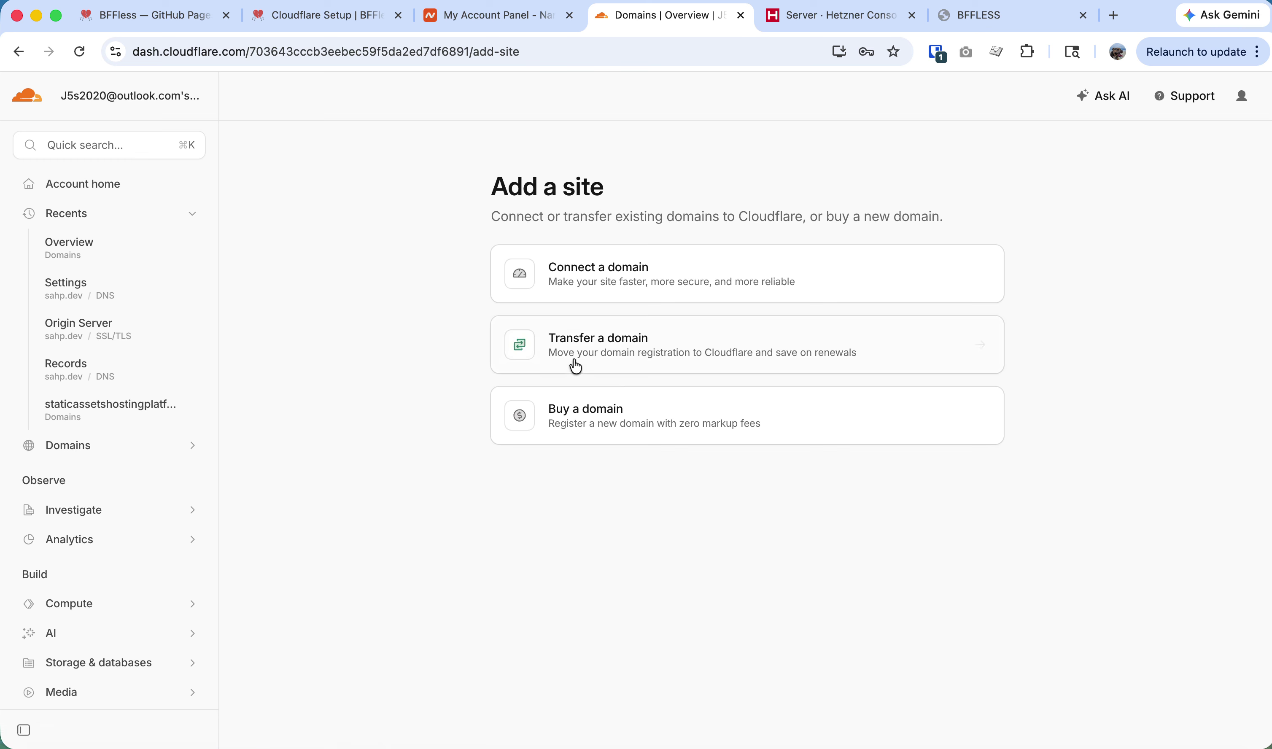
left_click(614, 276)
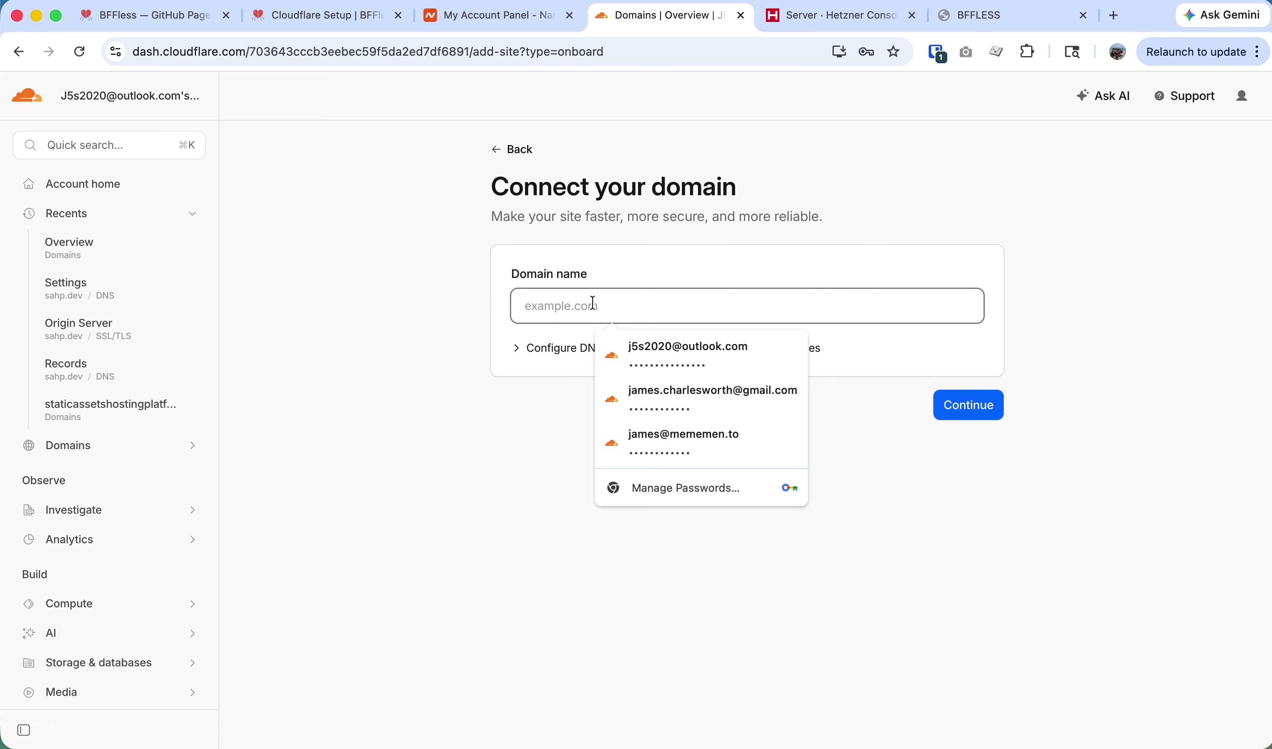
type("sahp.dev")
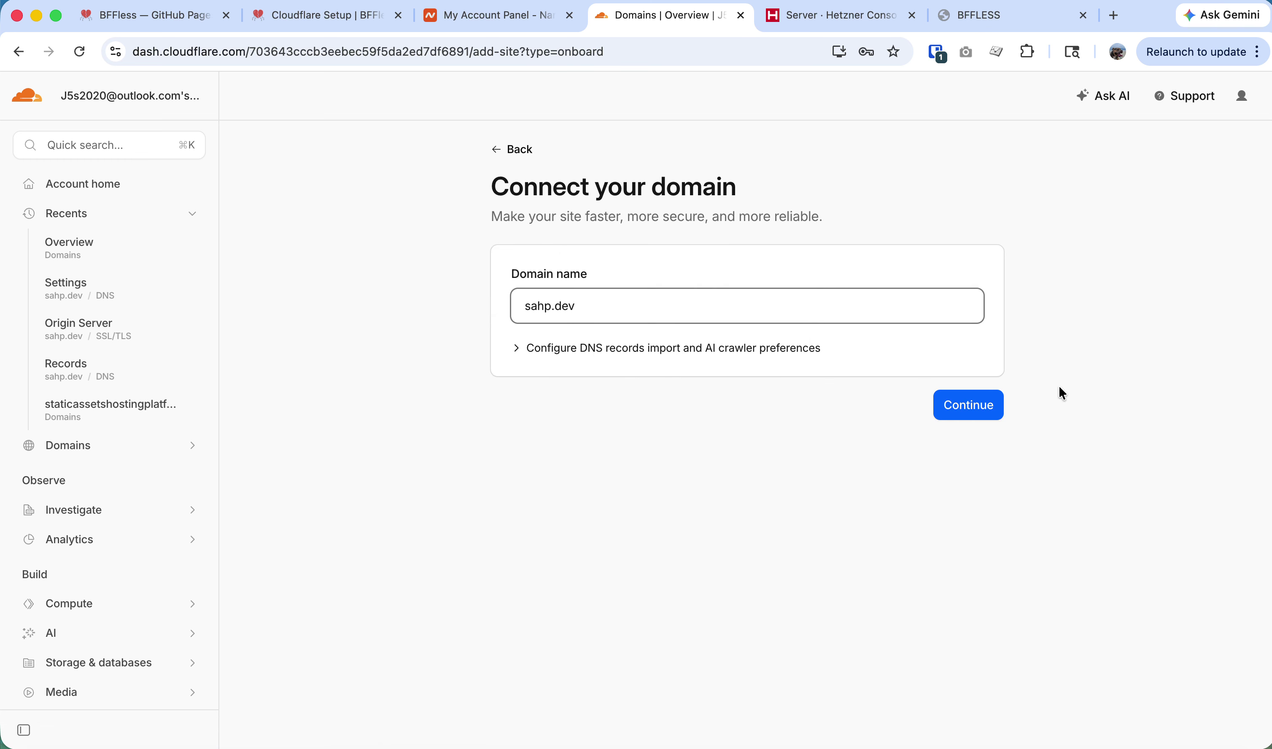
left_click(993, 406)
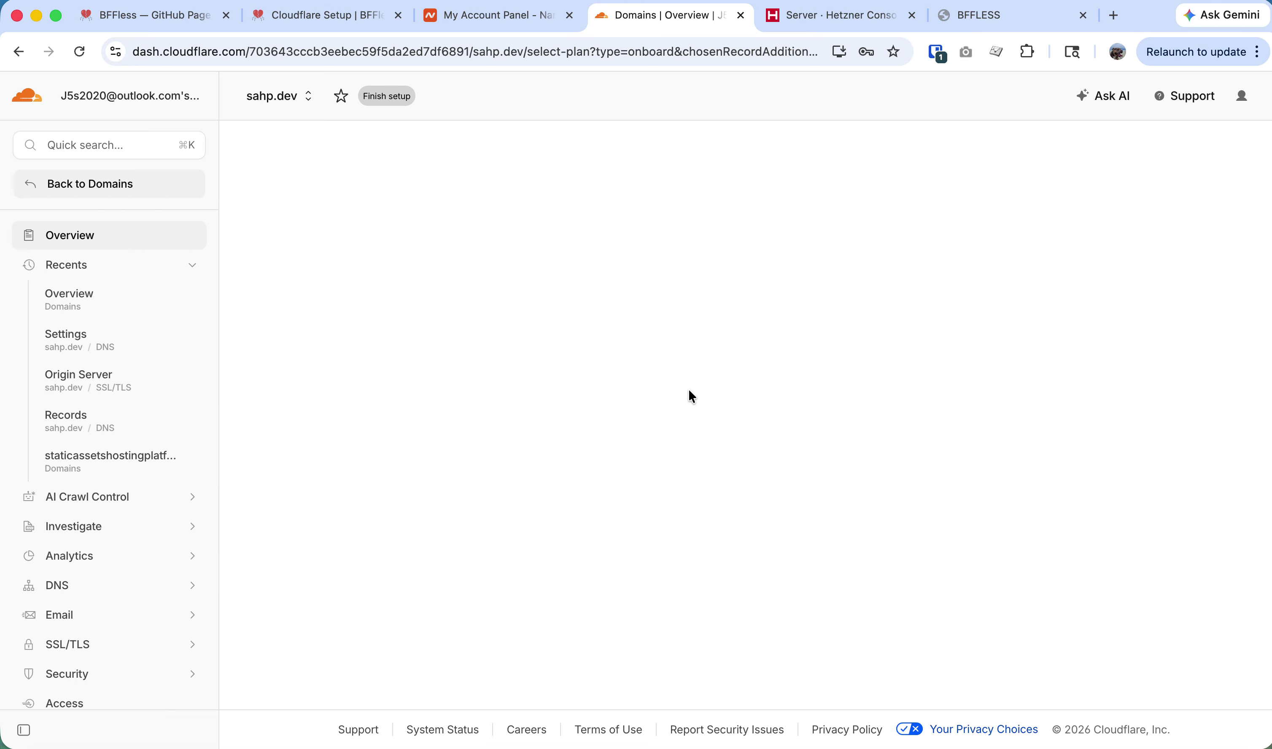
left_click(404, 419)
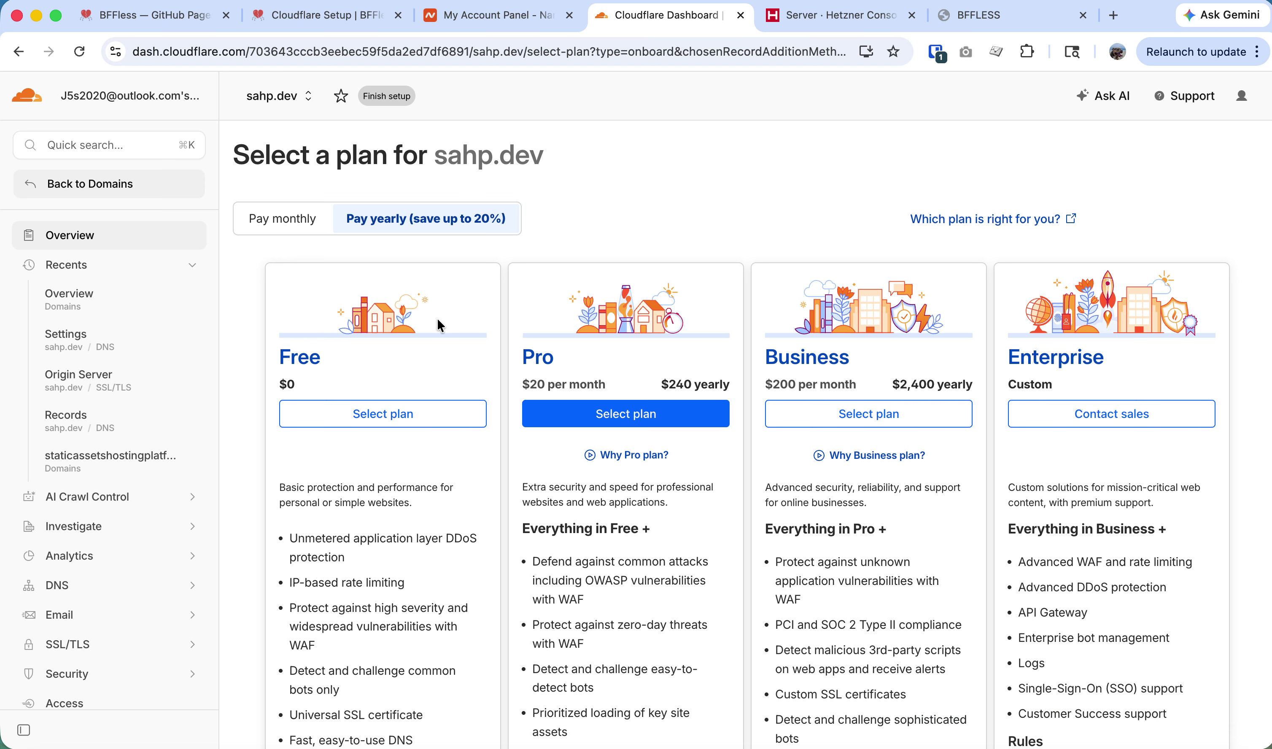
left_click(414, 414)
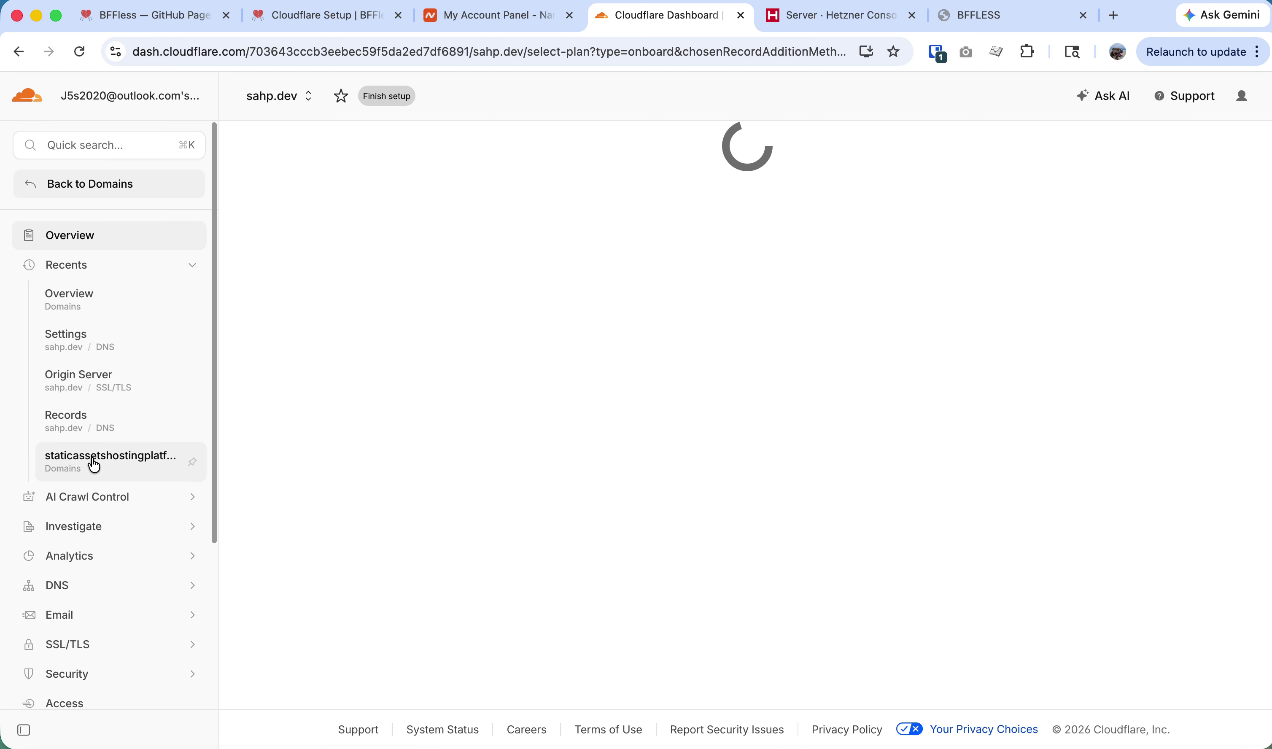
Review sahp.dev's DNS settings, then resume its unfinished setup from the Domains list.
left_click(101, 342)
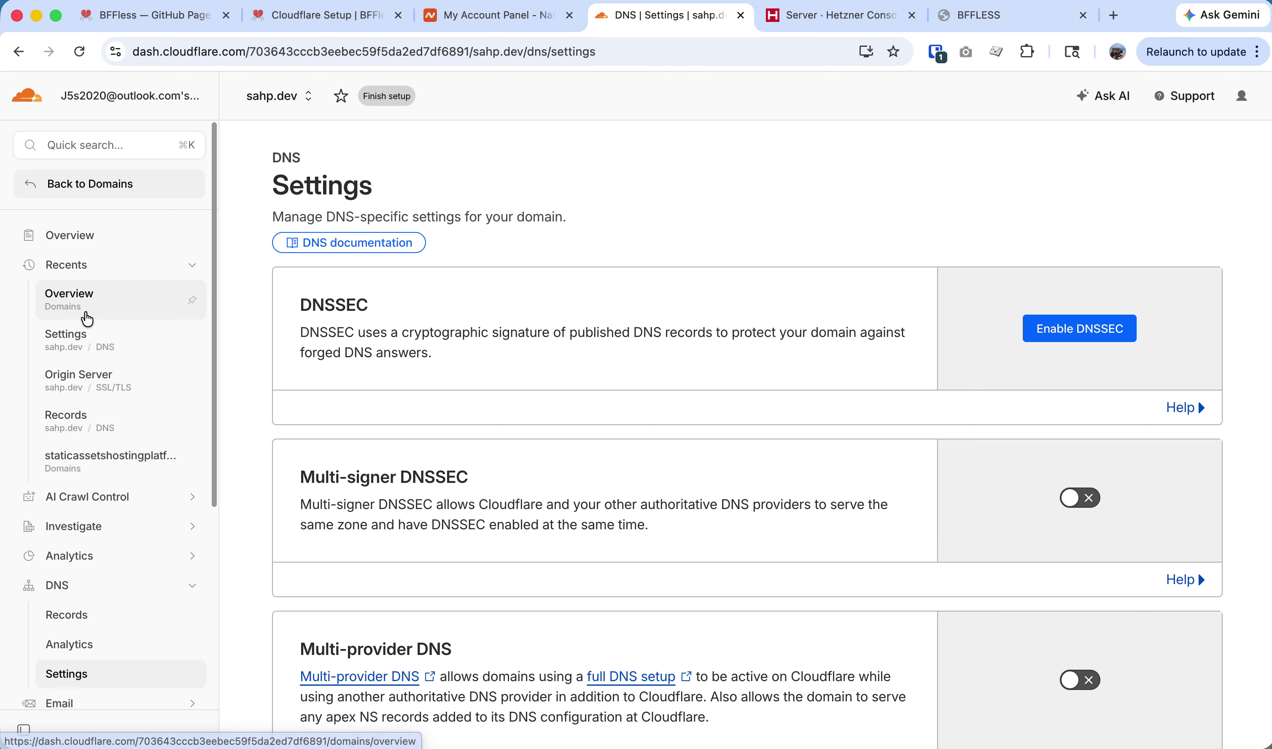
scroll(446, 407, "down", 5)
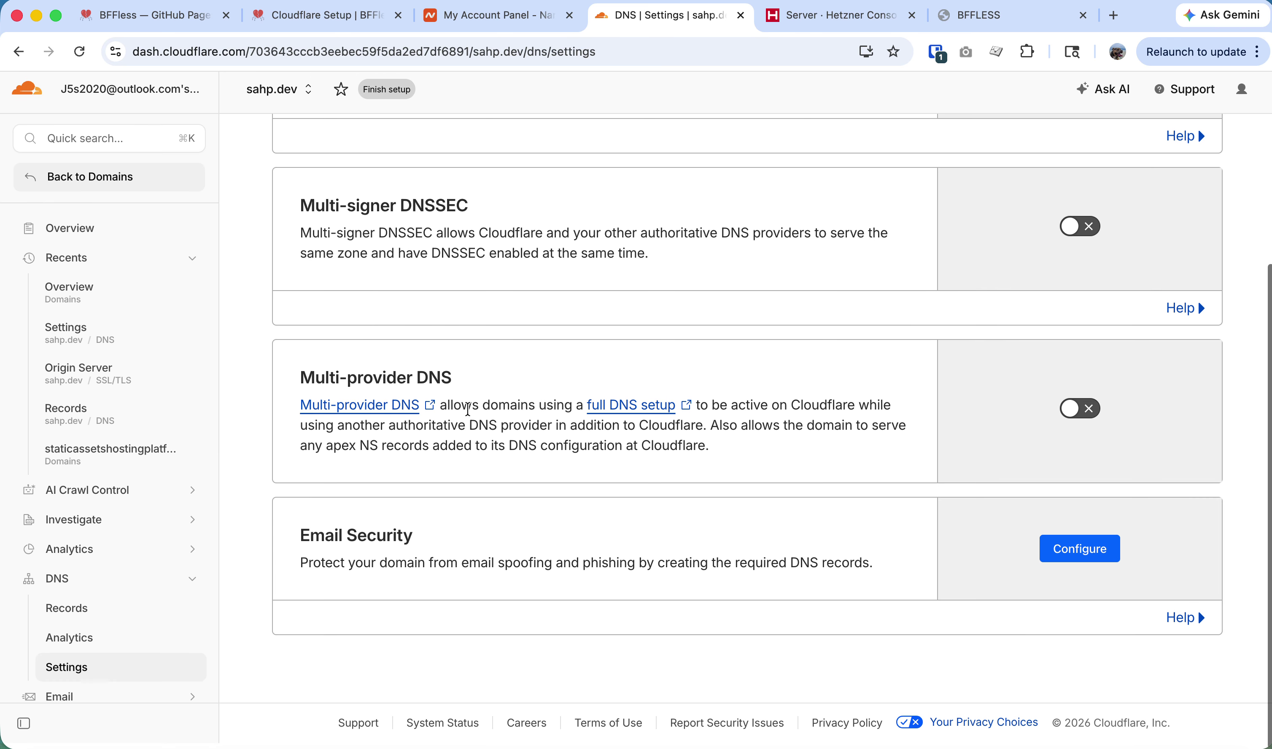
scroll(653, 477, "up", 5)
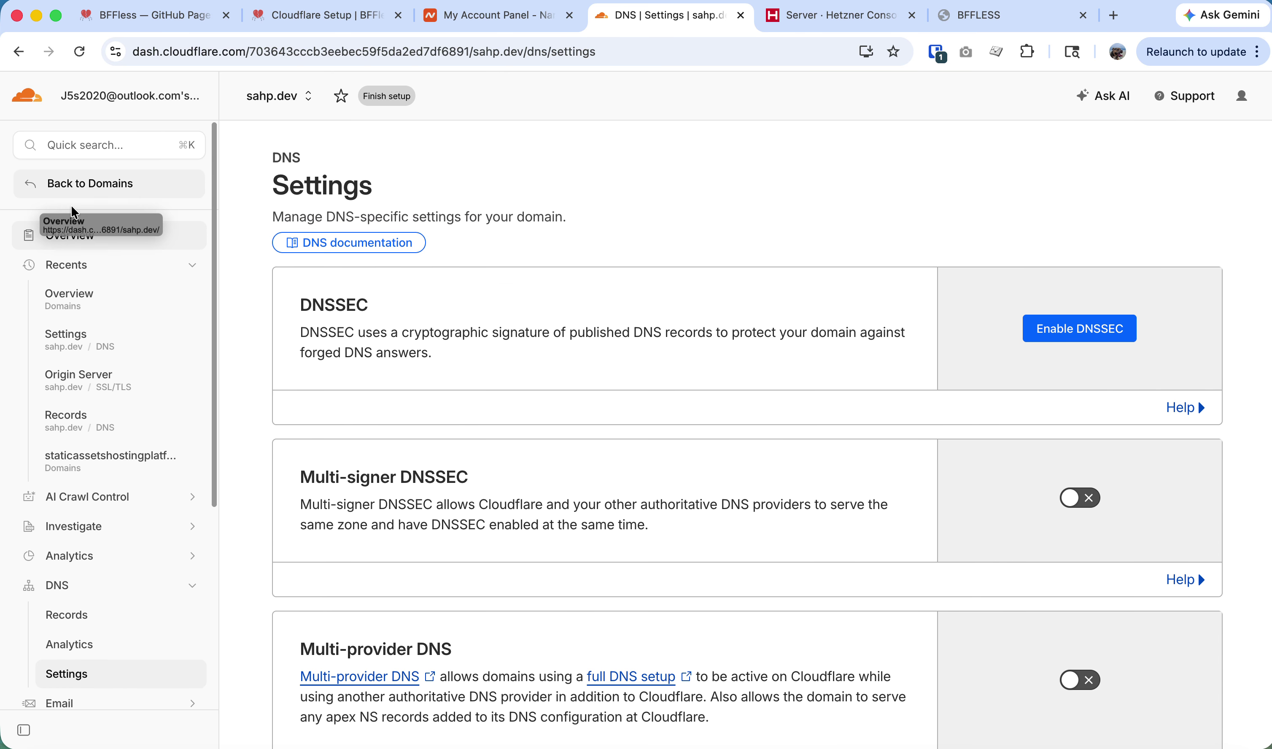
left_click(77, 184)
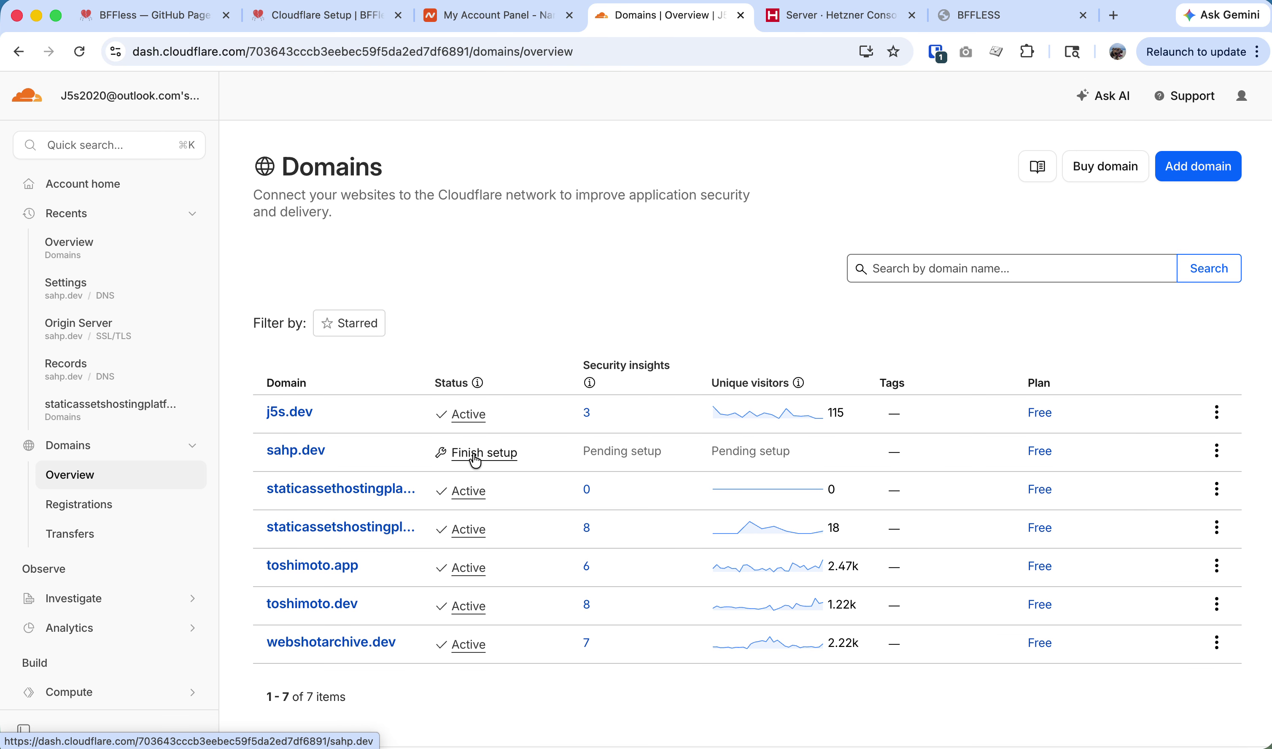
left_click(489, 454)
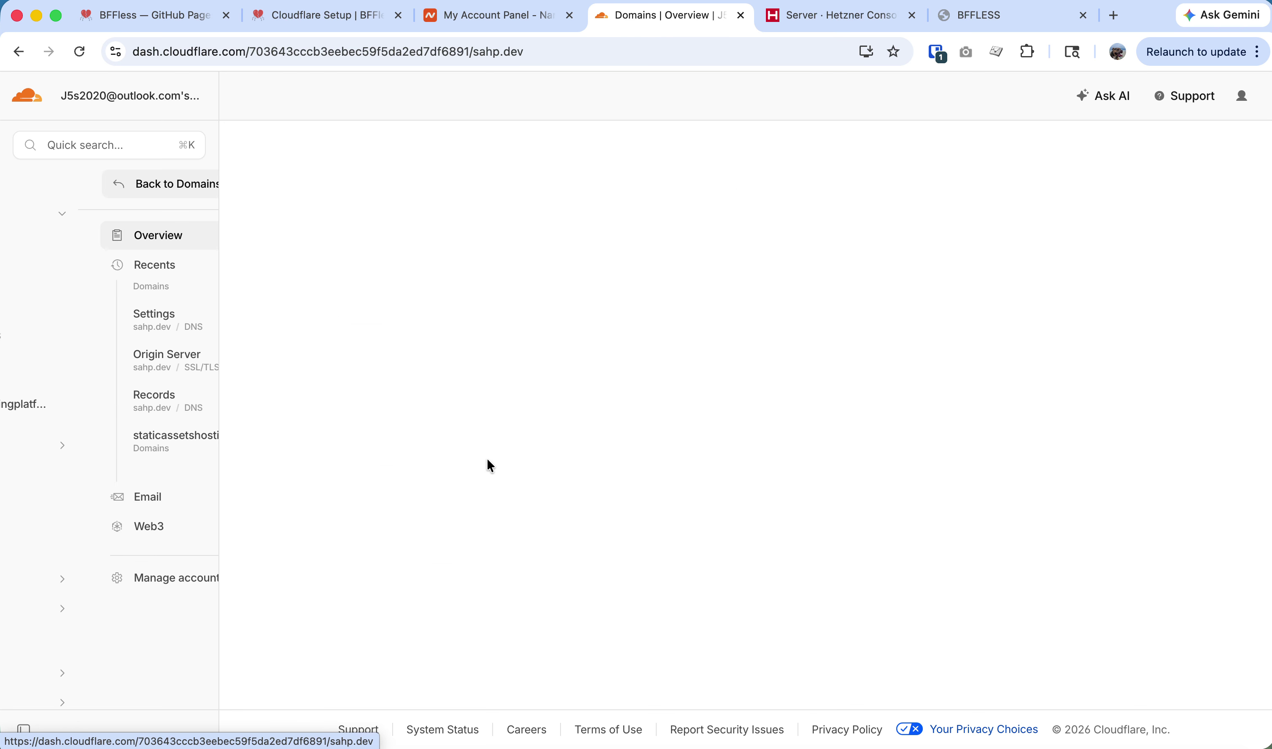
Choose the Free plan and delete the wildcard, 34.50.154.76 and 178.156.250.178 A records.
left_click(390, 412)
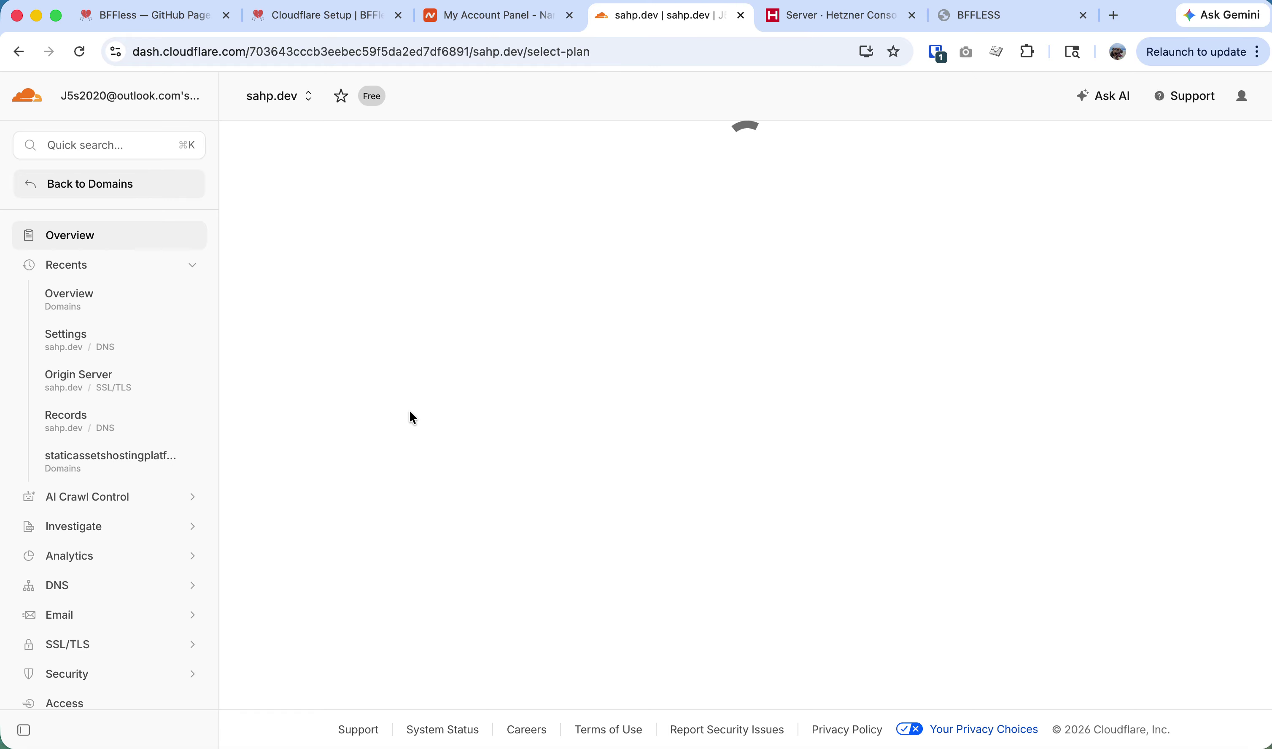
scroll(556, 475, "down", 3)
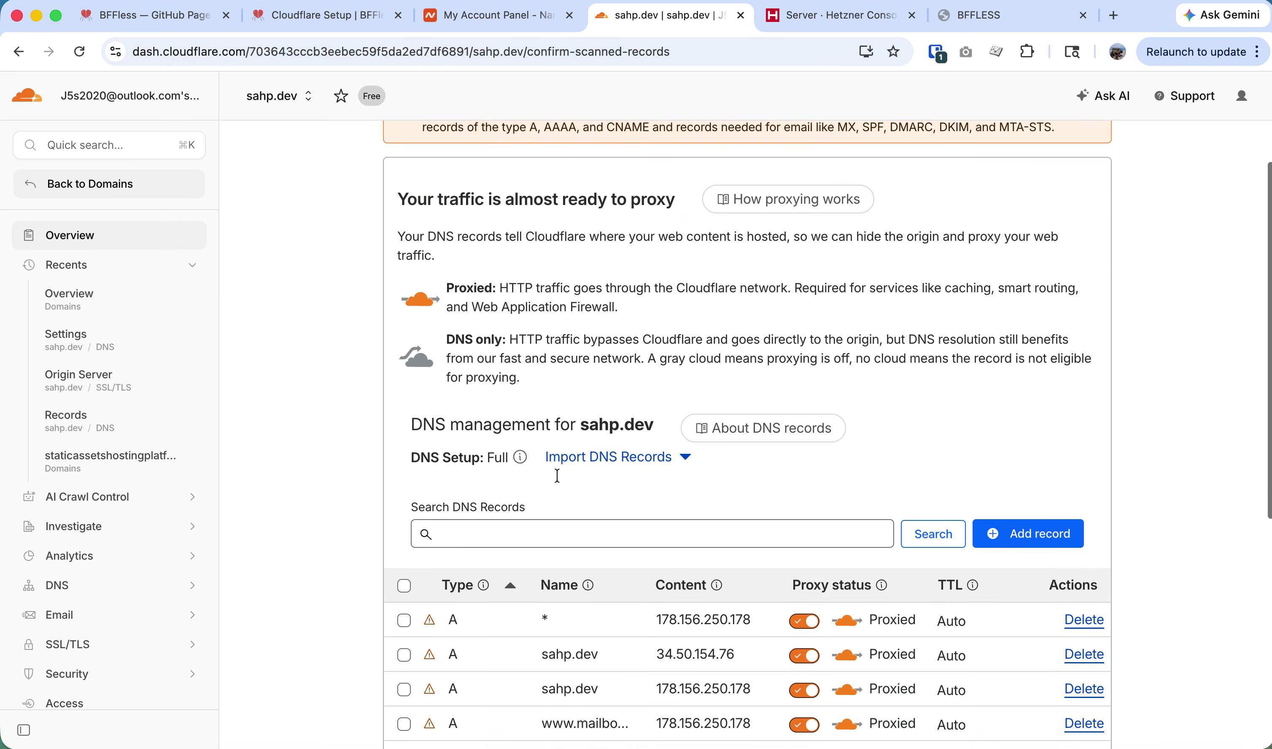
scroll(570, 485, "down", 5)
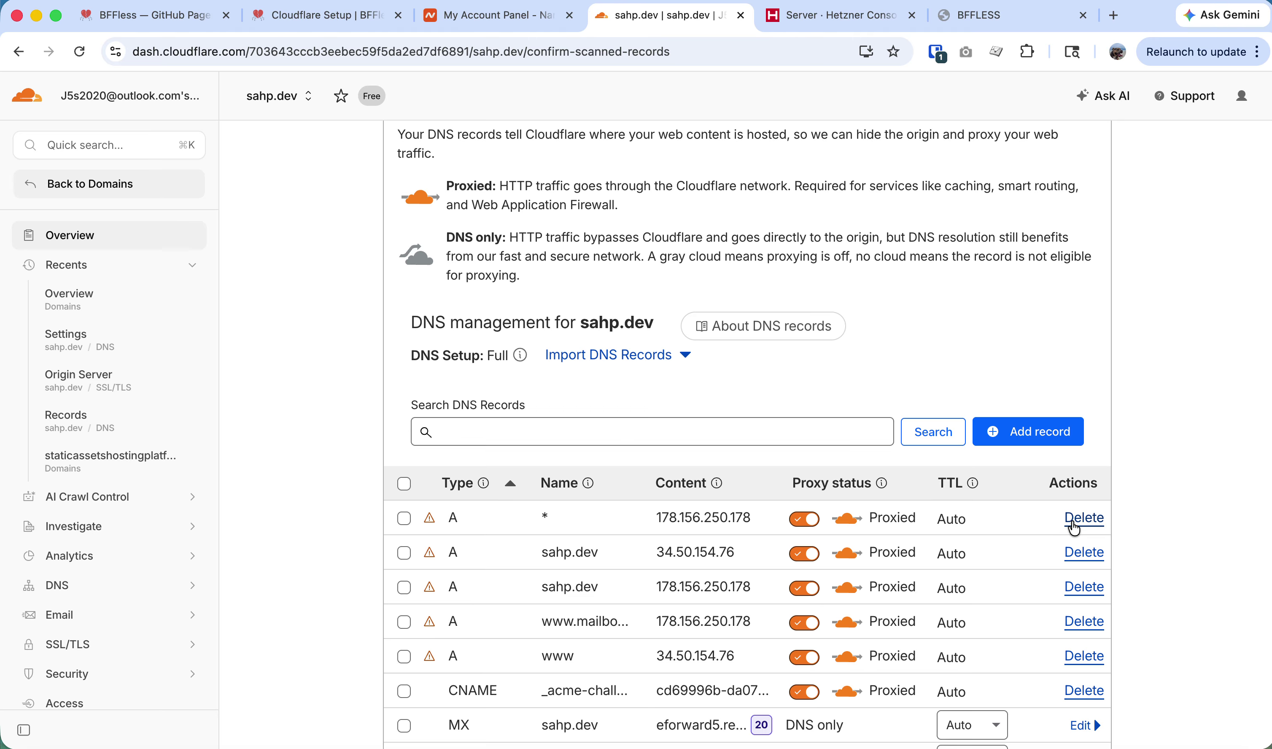
left_click(1075, 519)
left_click(939, 489)
left_click(1089, 522)
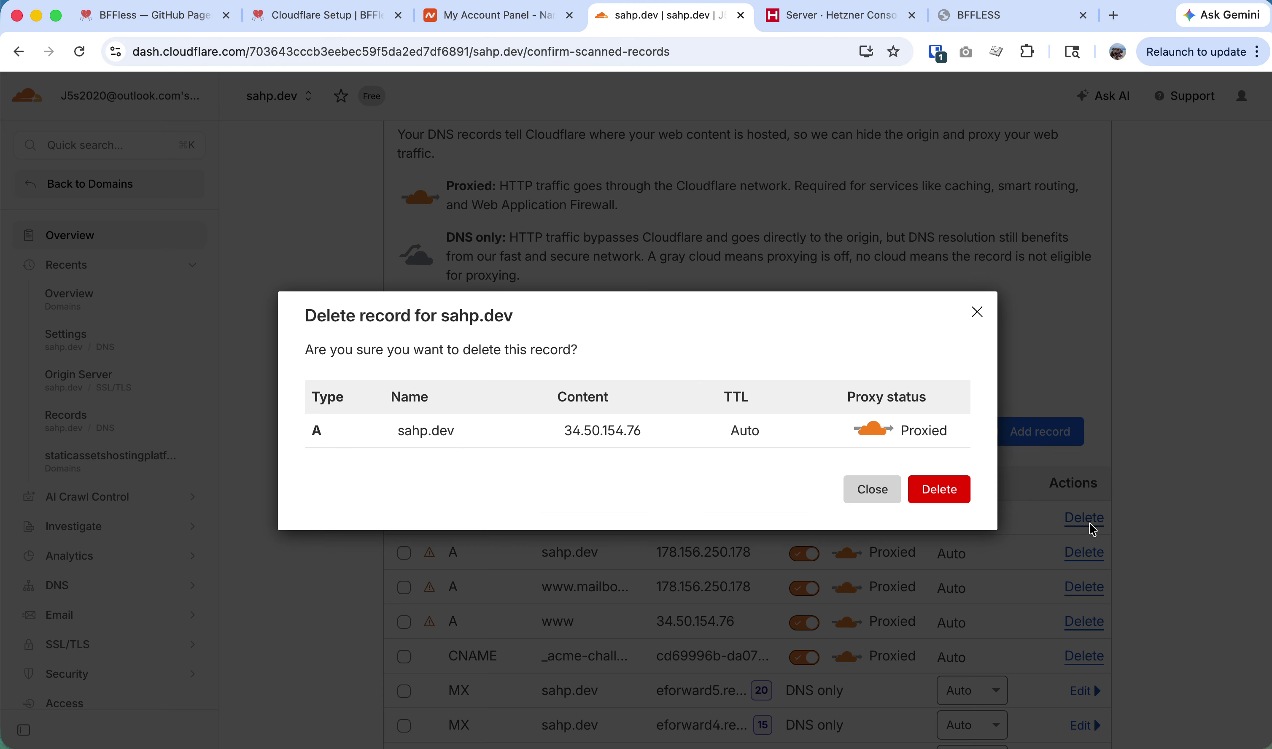
left_click(961, 491)
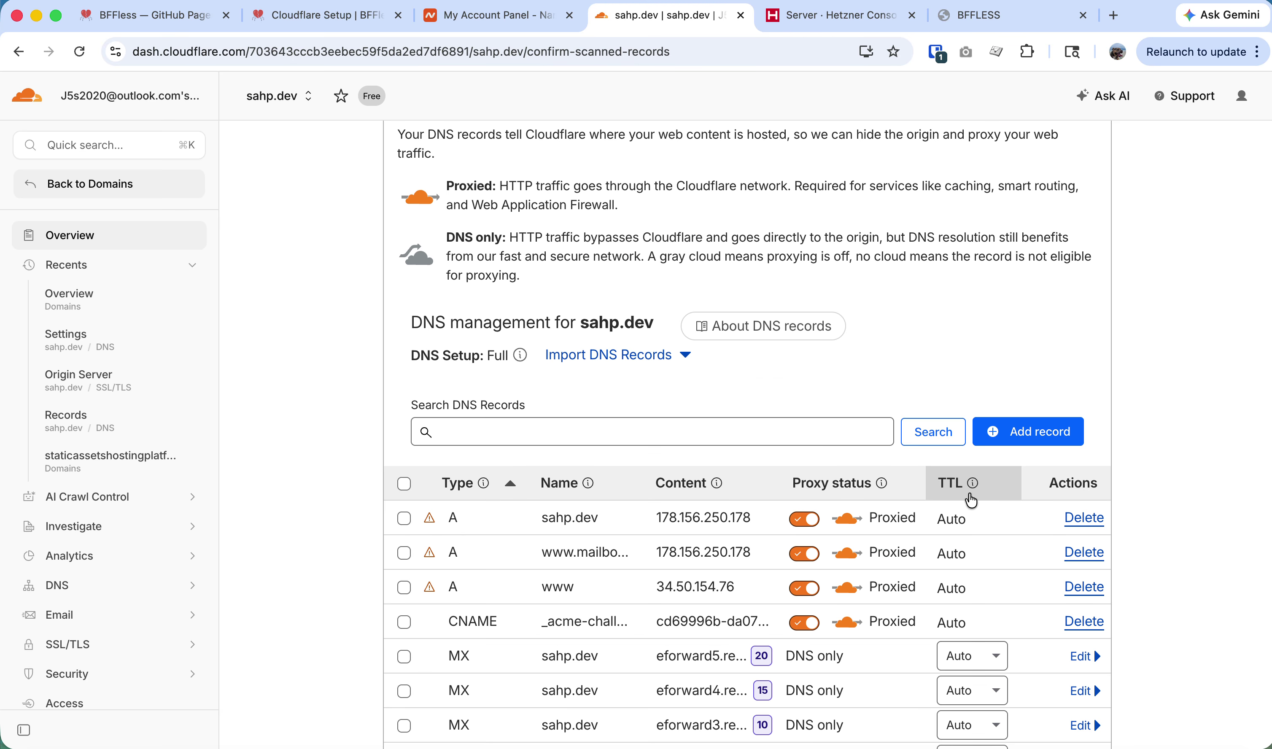
left_click(1082, 520)
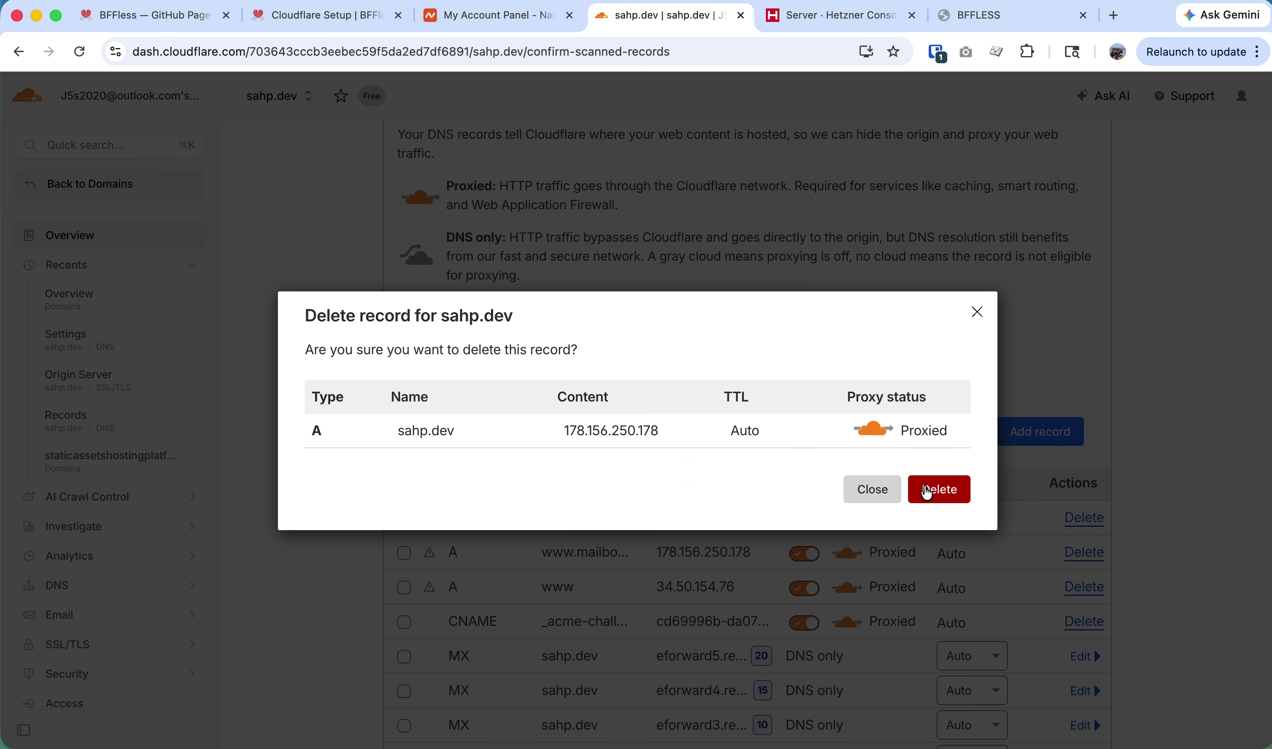
left_click(939, 490)
scroll(935, 581, "down", 3)
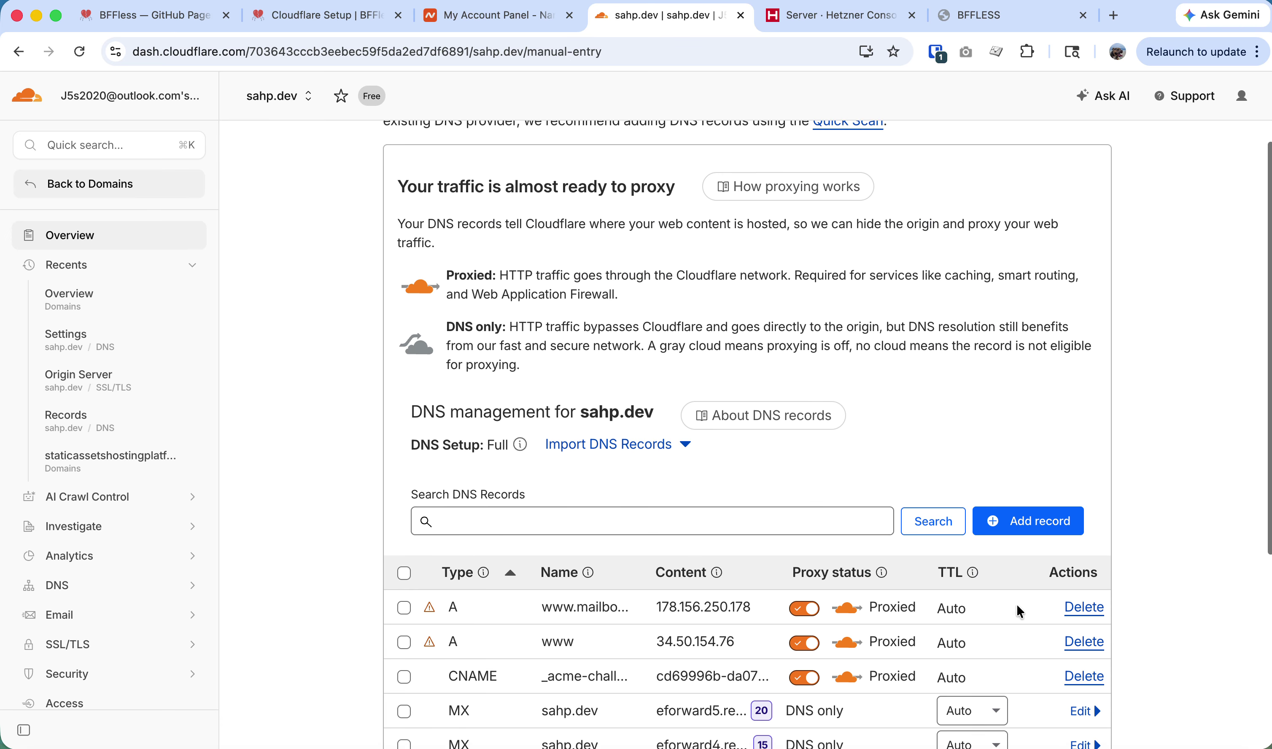
left_click(1083, 603)
left_click(958, 497)
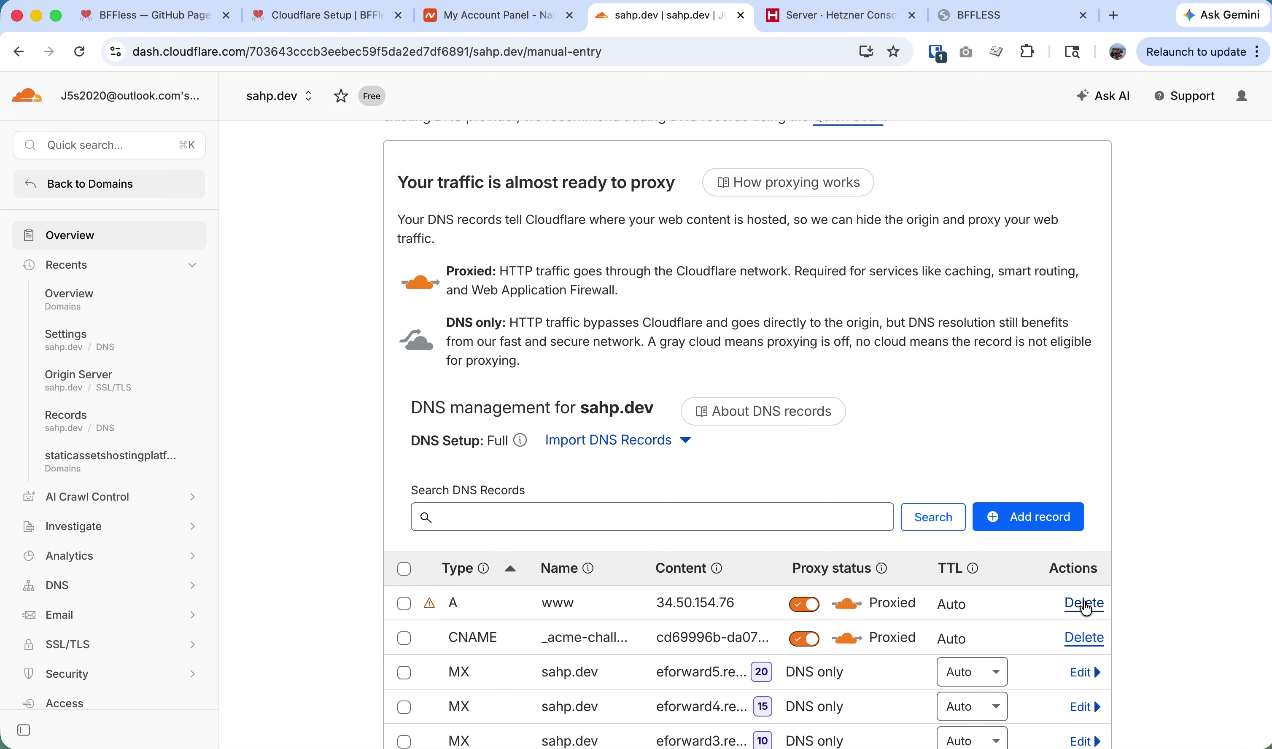
left_click(1080, 600)
left_click(930, 491)
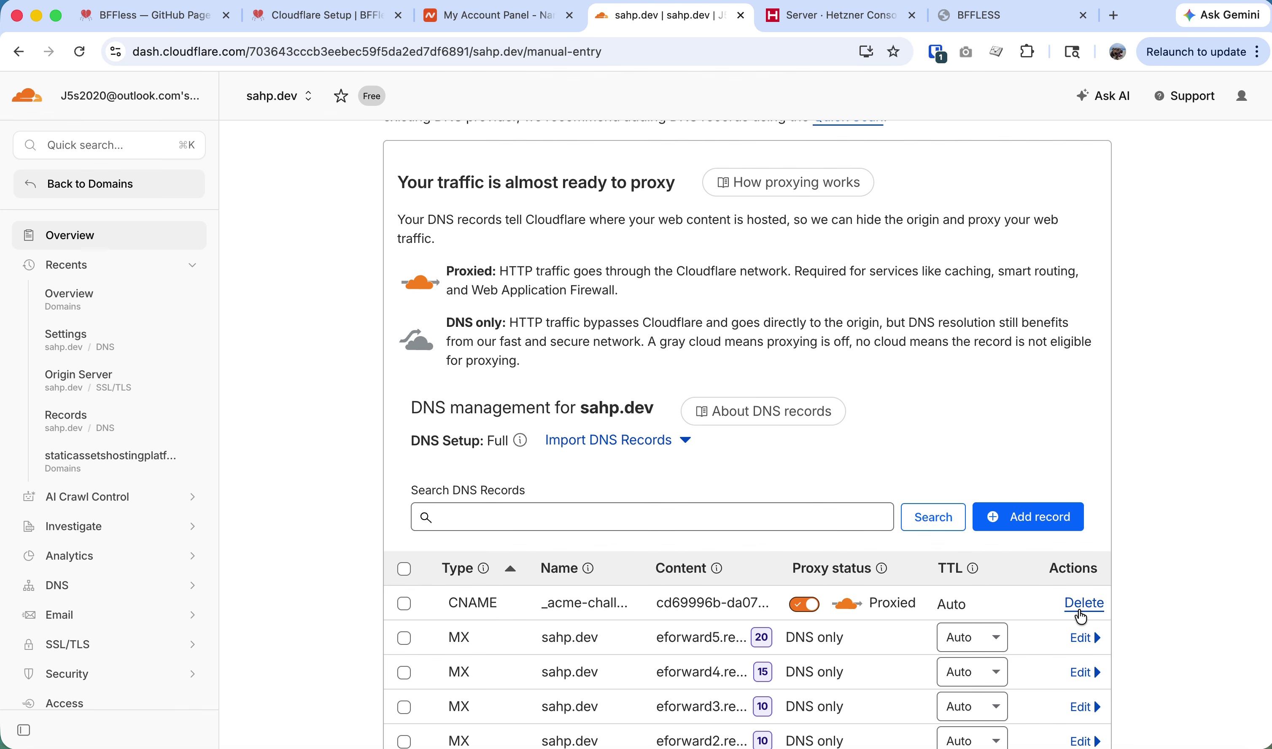
left_click(1076, 607)
left_click(951, 518)
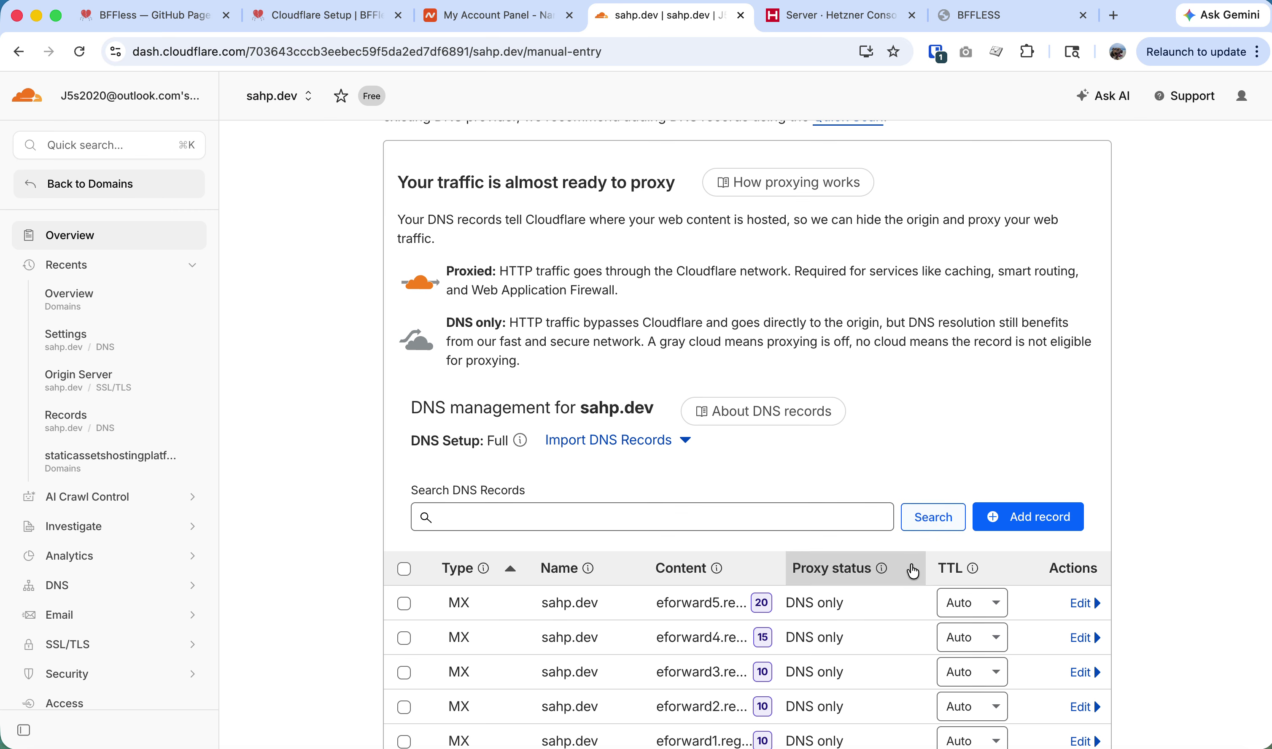
Continue to the nameserver activation instructions, then switch to the Namecheap dashboard.
scroll(611, 522, "down", 5)
left_click(537, 637)
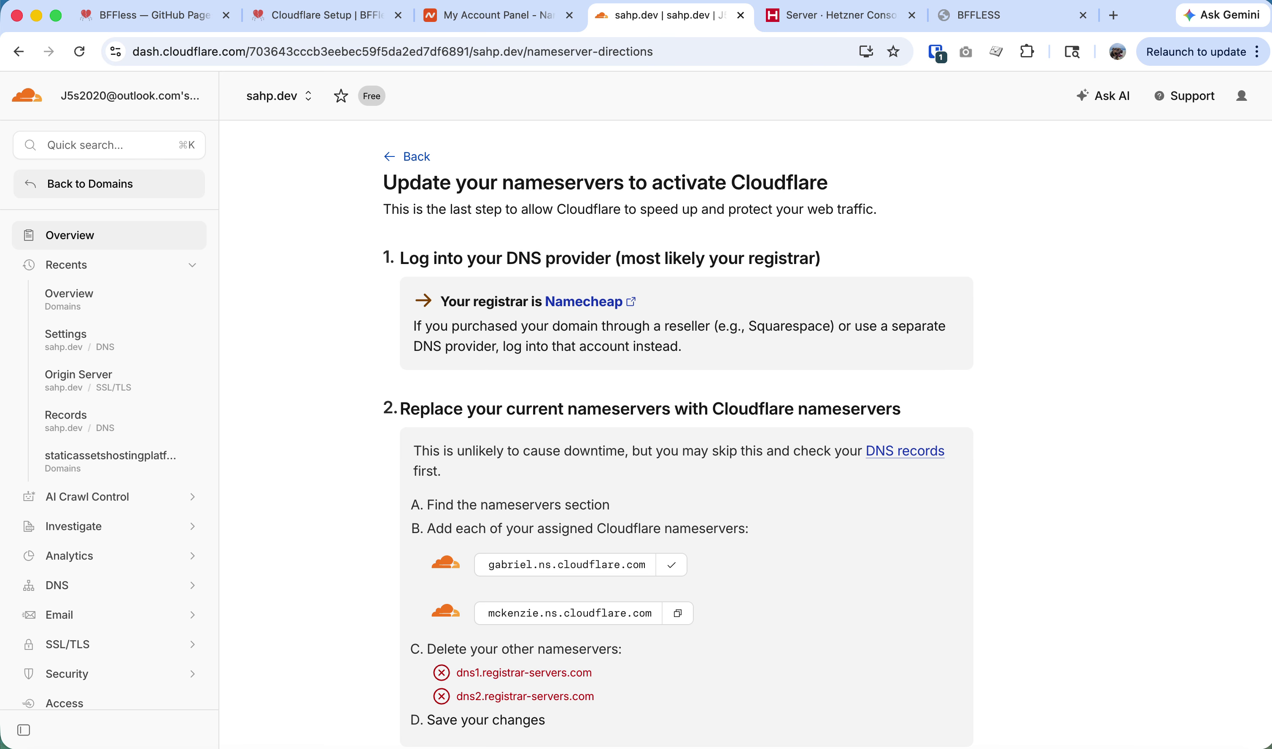
left_click(477, 19)
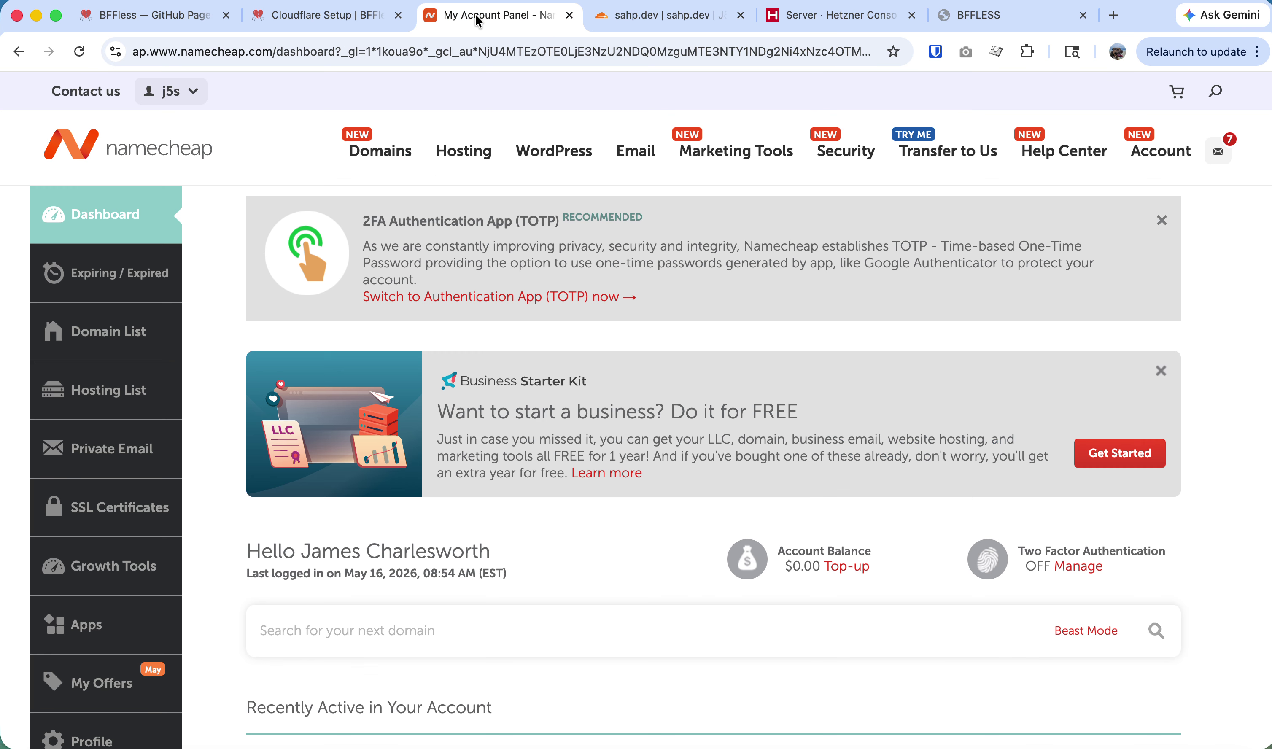
Switch sahp.dev's nameservers to Custom DNS on its Namecheap management page.
scroll(476, 205, "down", 15)
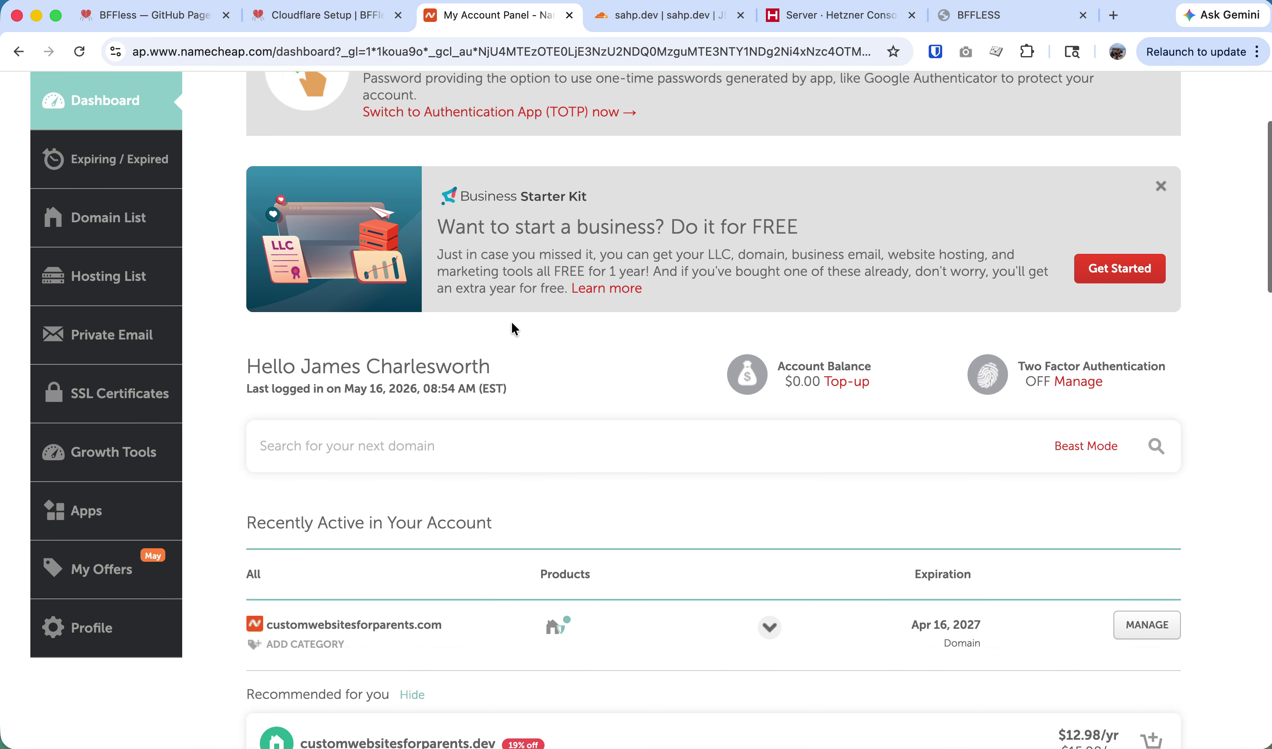
scroll(513, 315, "down", 12)
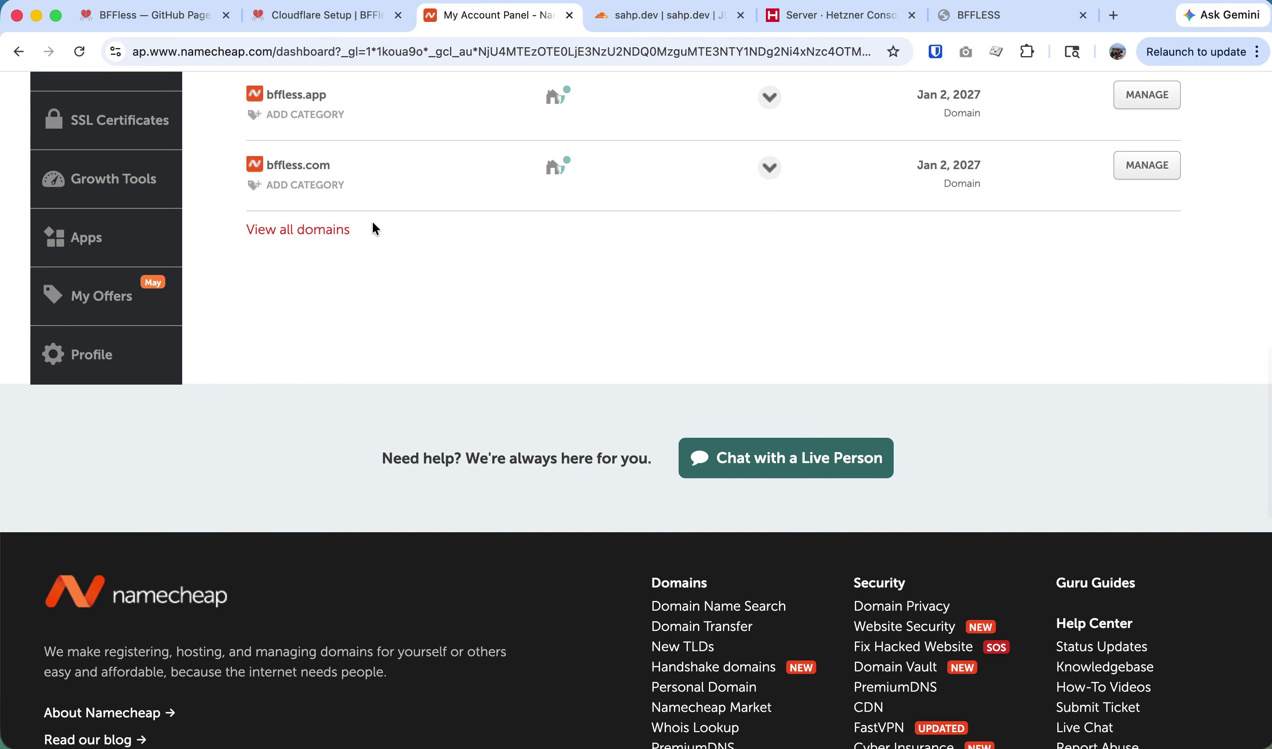
scroll(294, 358, "up", 6)
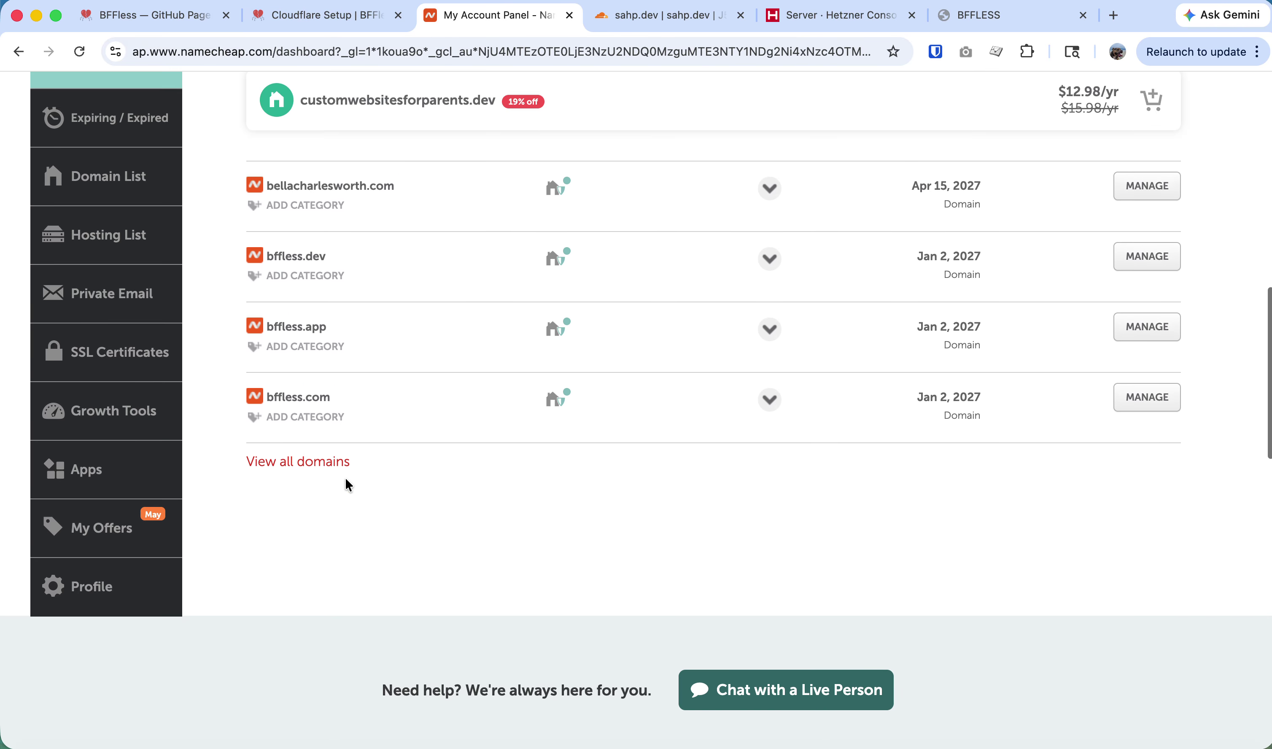
left_click(346, 461)
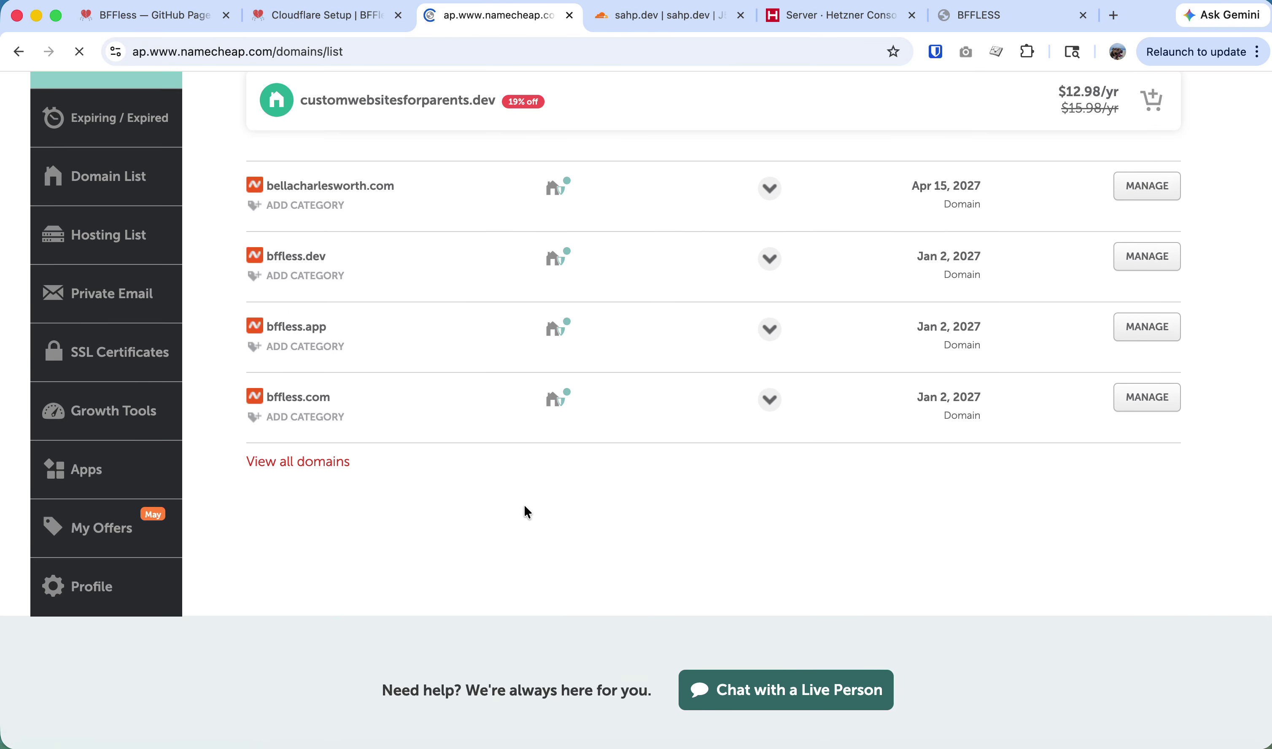
scroll(329, 581, "down", 2)
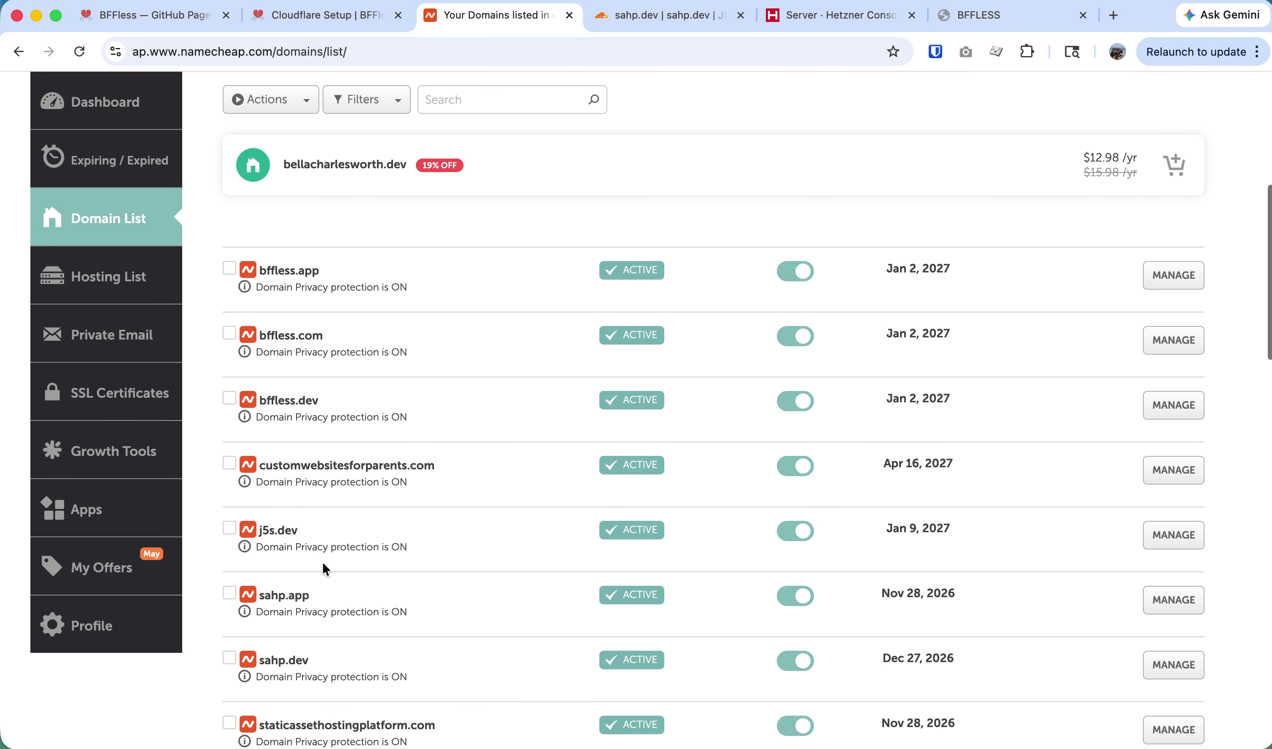
left_click(1176, 669)
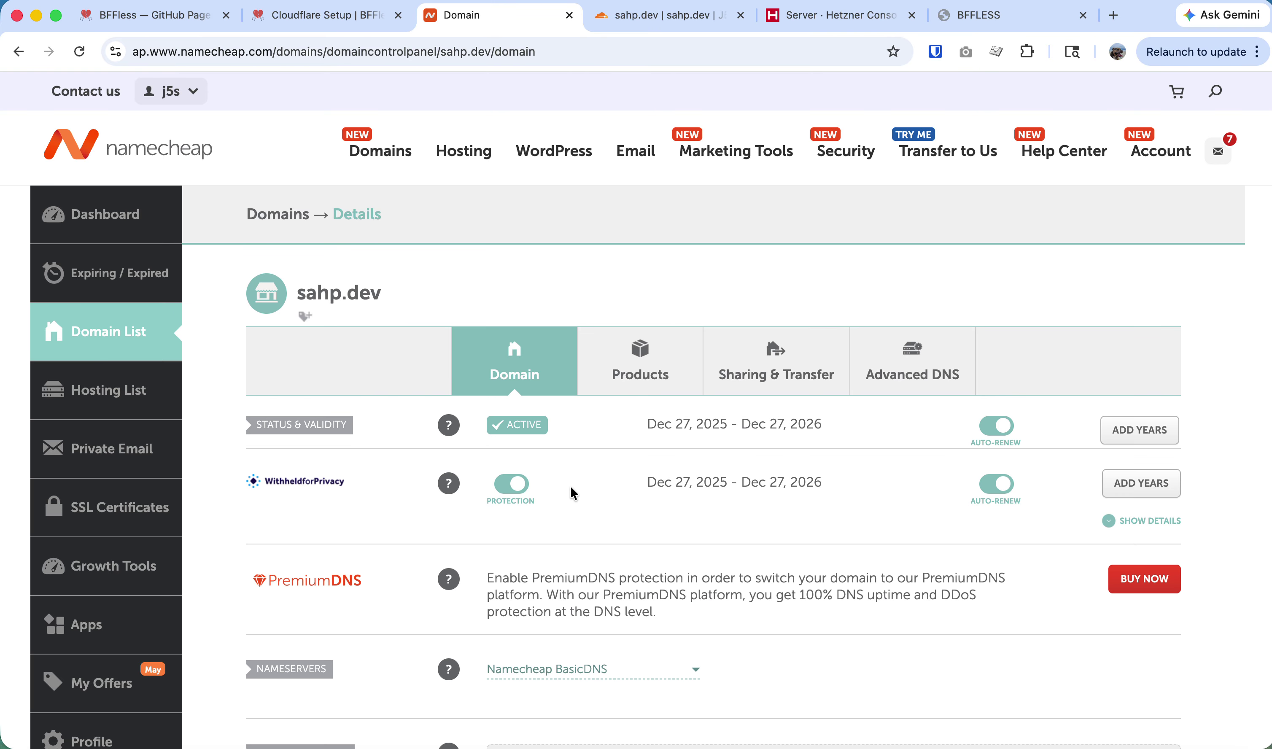
scroll(582, 535, "down", 4)
left_click(547, 487)
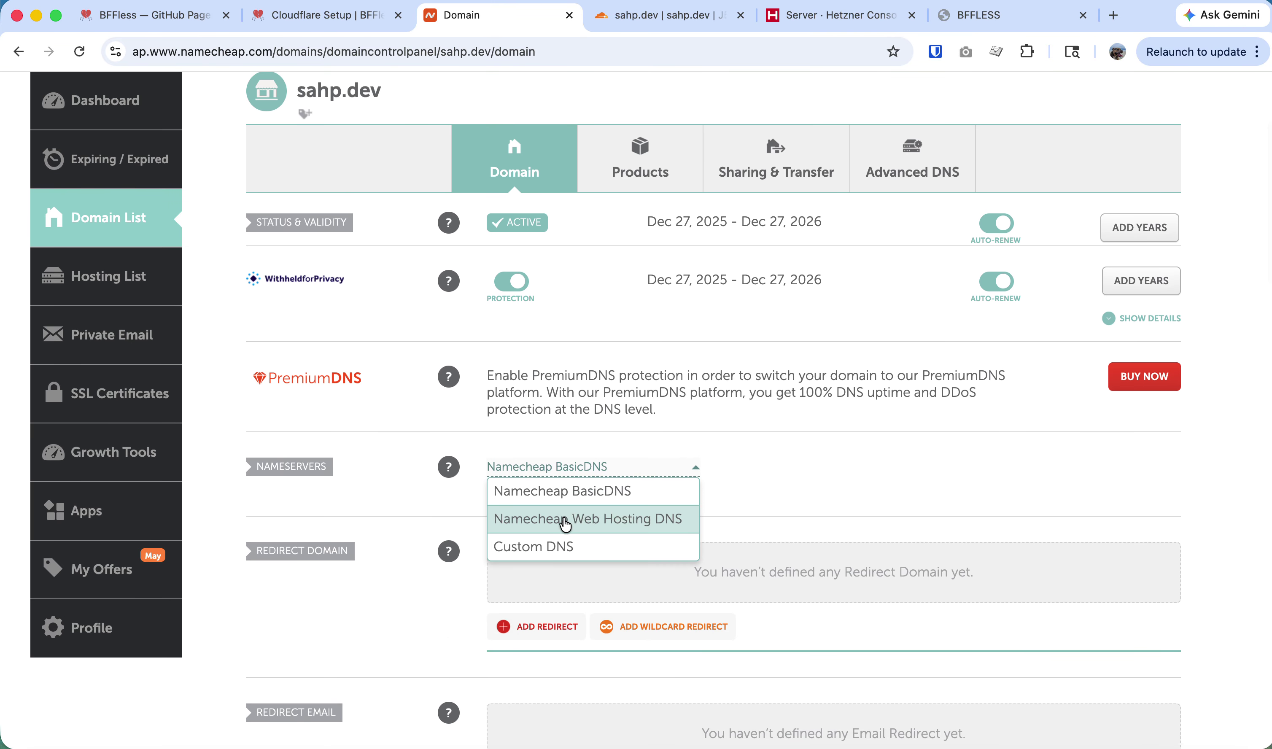
left_click(561, 547)
Enter gabriel.ns.cloudflare.com and mckenzie.ns.cloudflare.com as the nameservers and save them.
type("gabriel.ns.cloudflare.com")
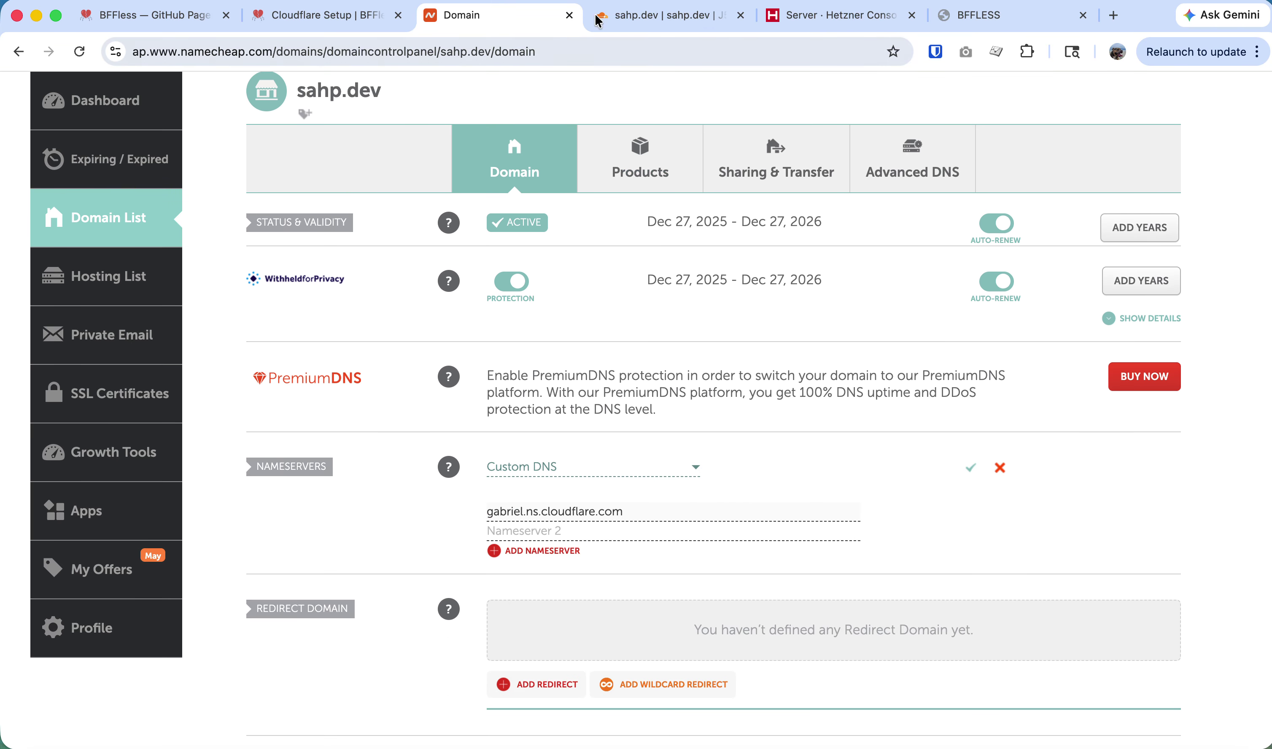
left_click(692, 21)
left_click(825, 21)
left_click(630, 20)
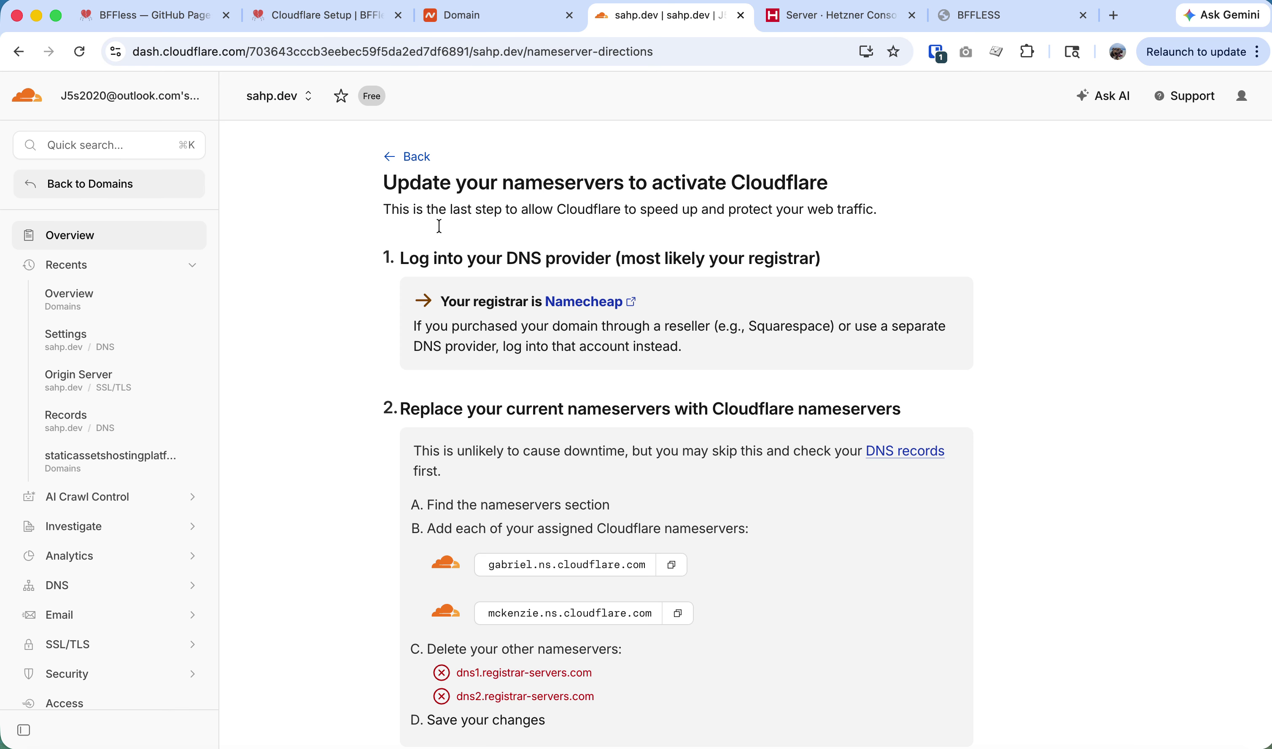
left_click(678, 613)
left_click(477, 22)
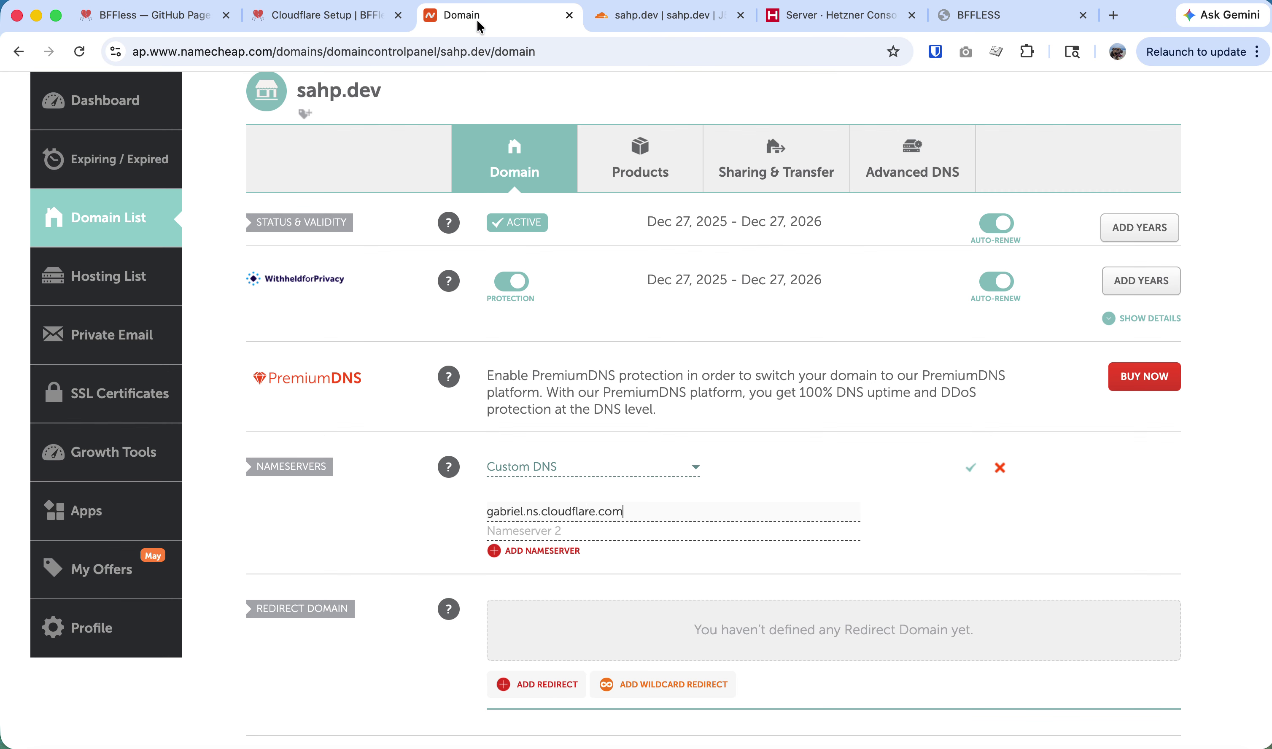
left_click(565, 532)
key("super+v")
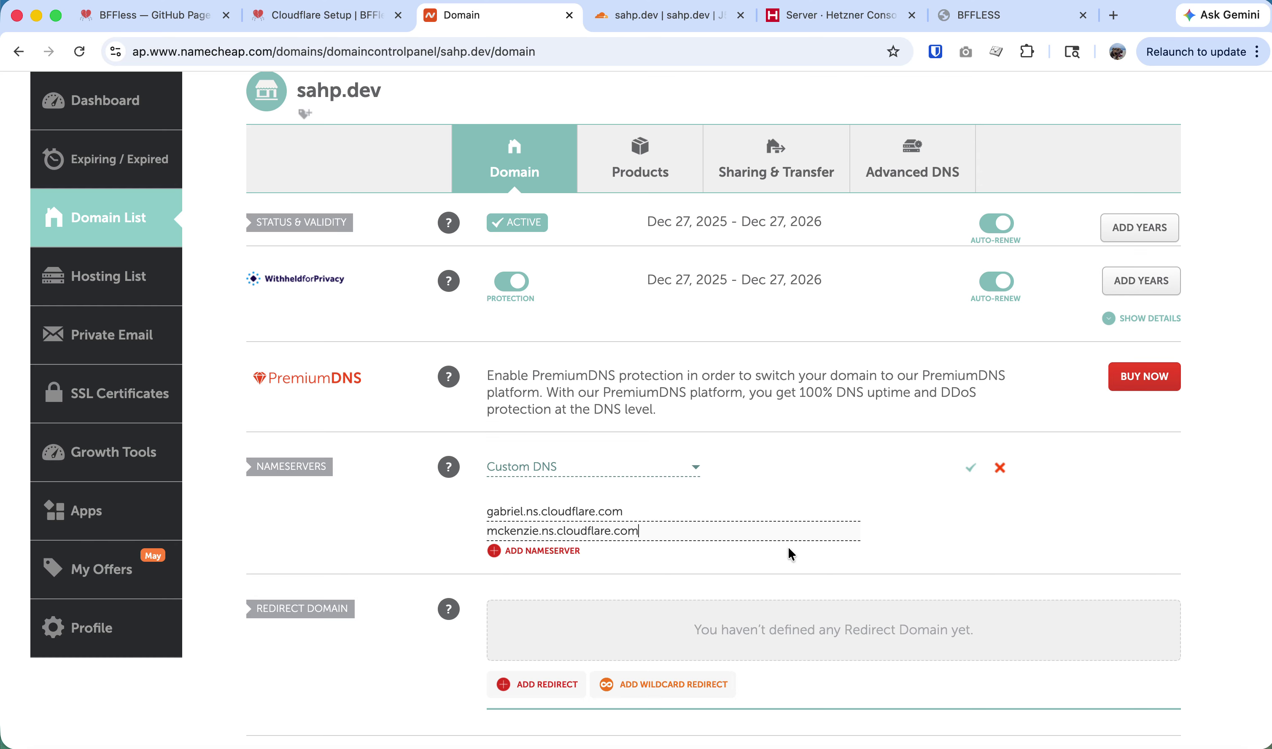
left_click(970, 468)
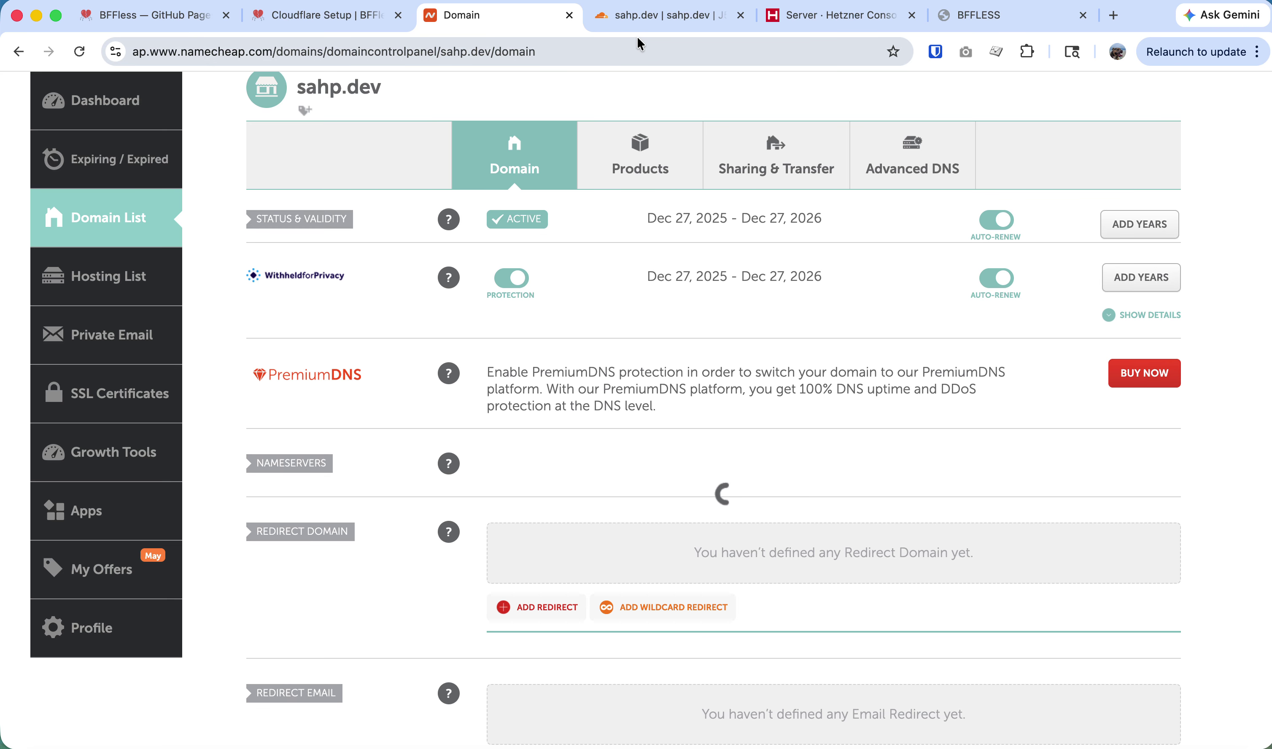
Confirm in Cloudflare that sahp.dev's nameservers were updated, then go to Hetzner's Servers page.
left_click(658, 20)
scroll(536, 464, "down", 10)
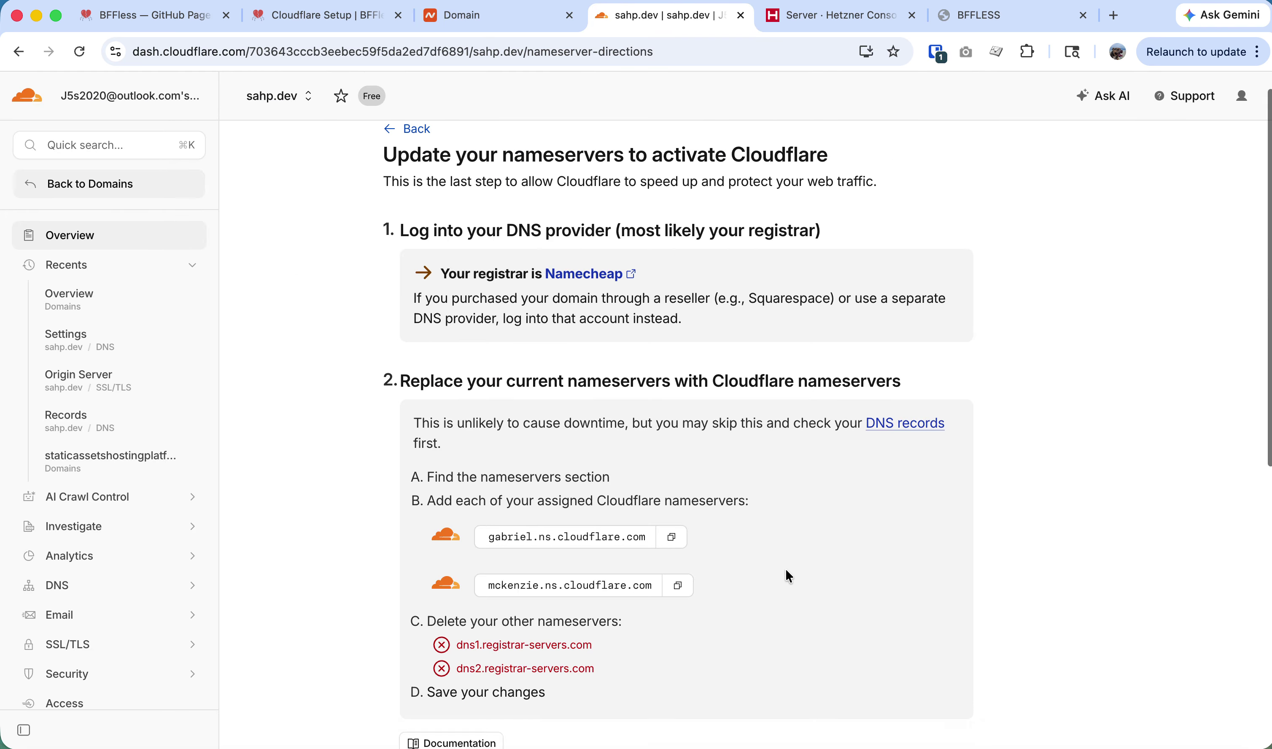
left_click(506, 630)
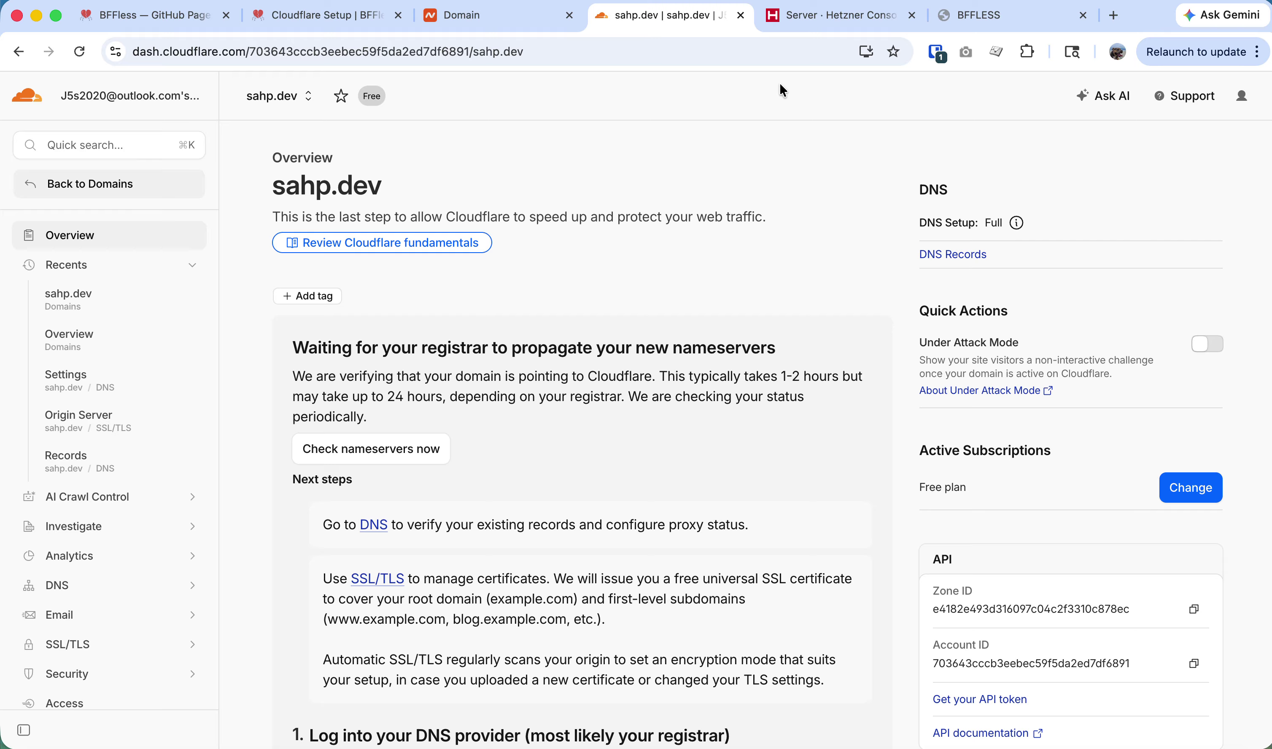
left_click(843, 17)
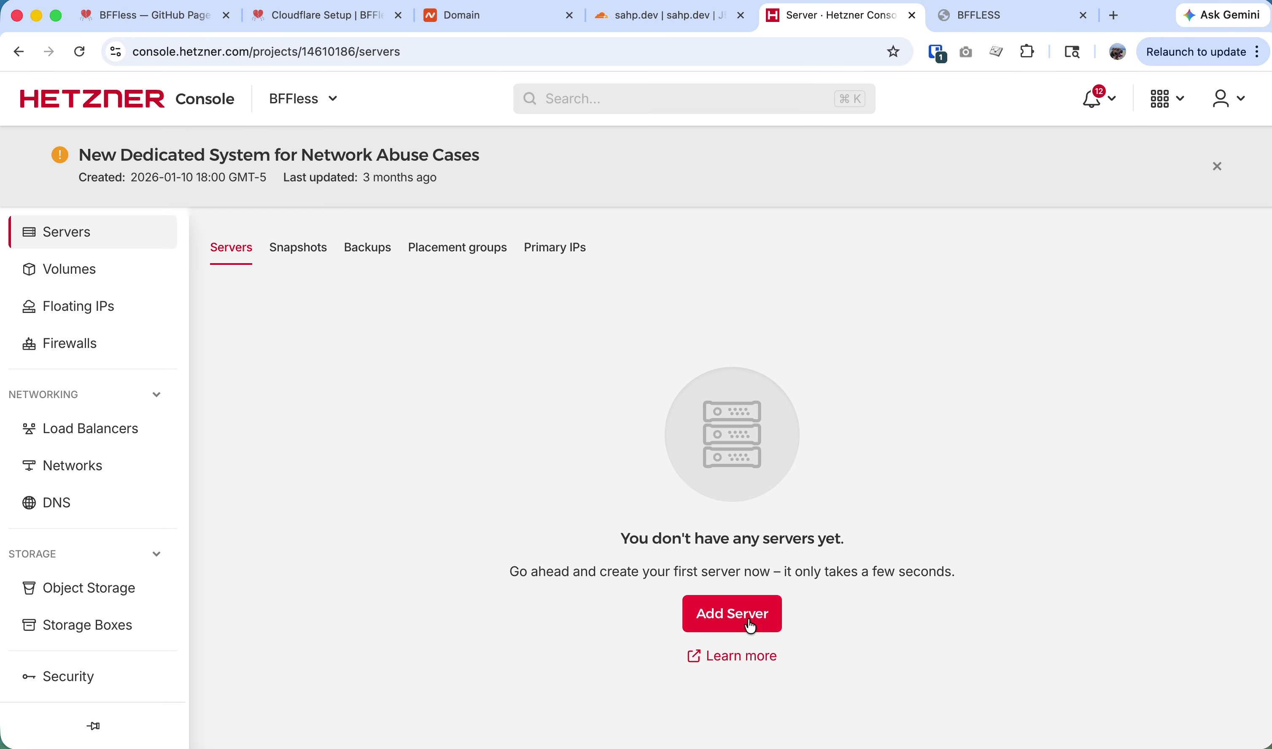
Start a new Regular Performance CPX11 server located in Ashburn, VA.
left_click(732, 614)
scroll(419, 545, "down", 3)
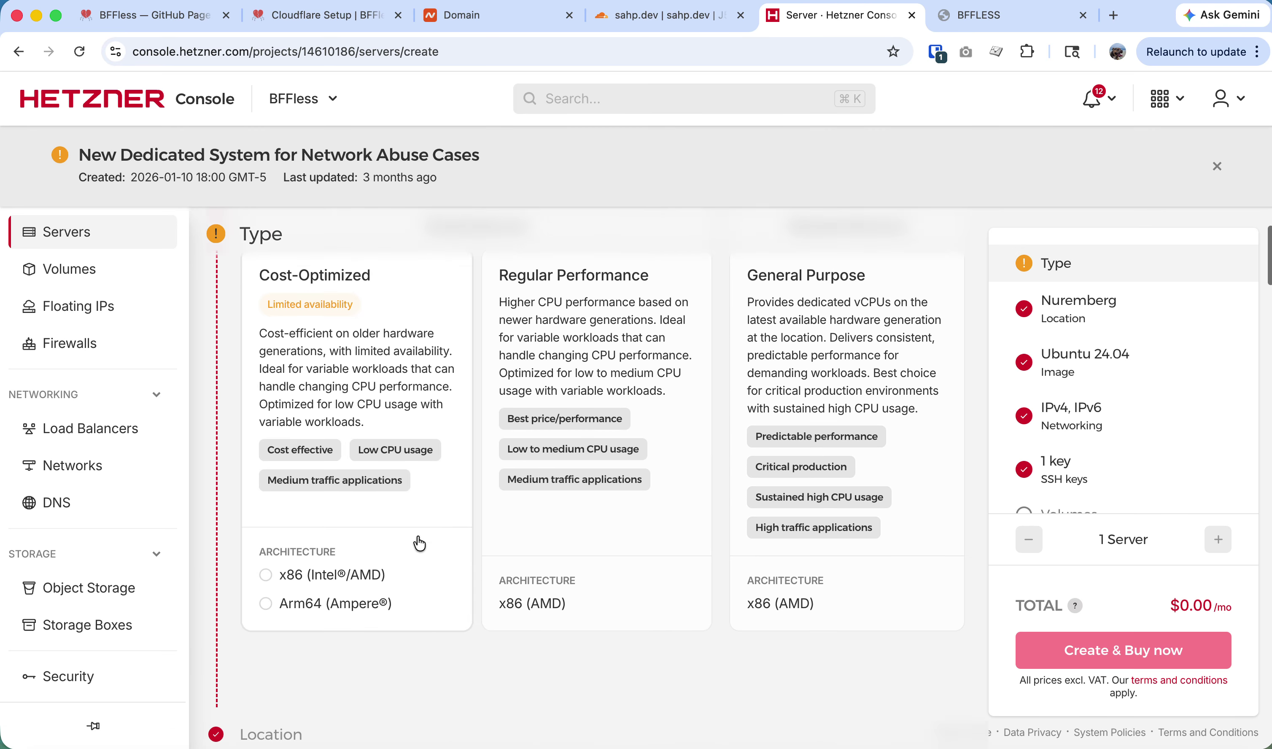
scroll(558, 388, "up", 3)
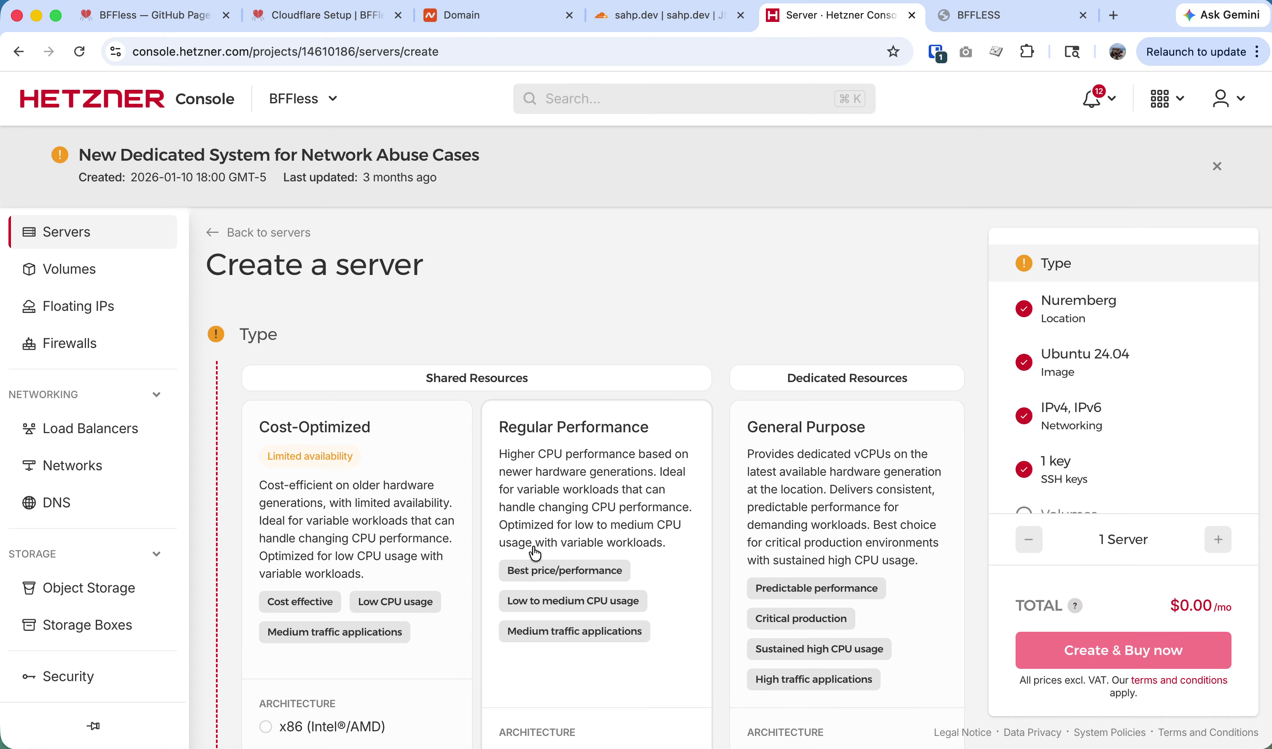
left_click(535, 553)
scroll(534, 541, "down", 5)
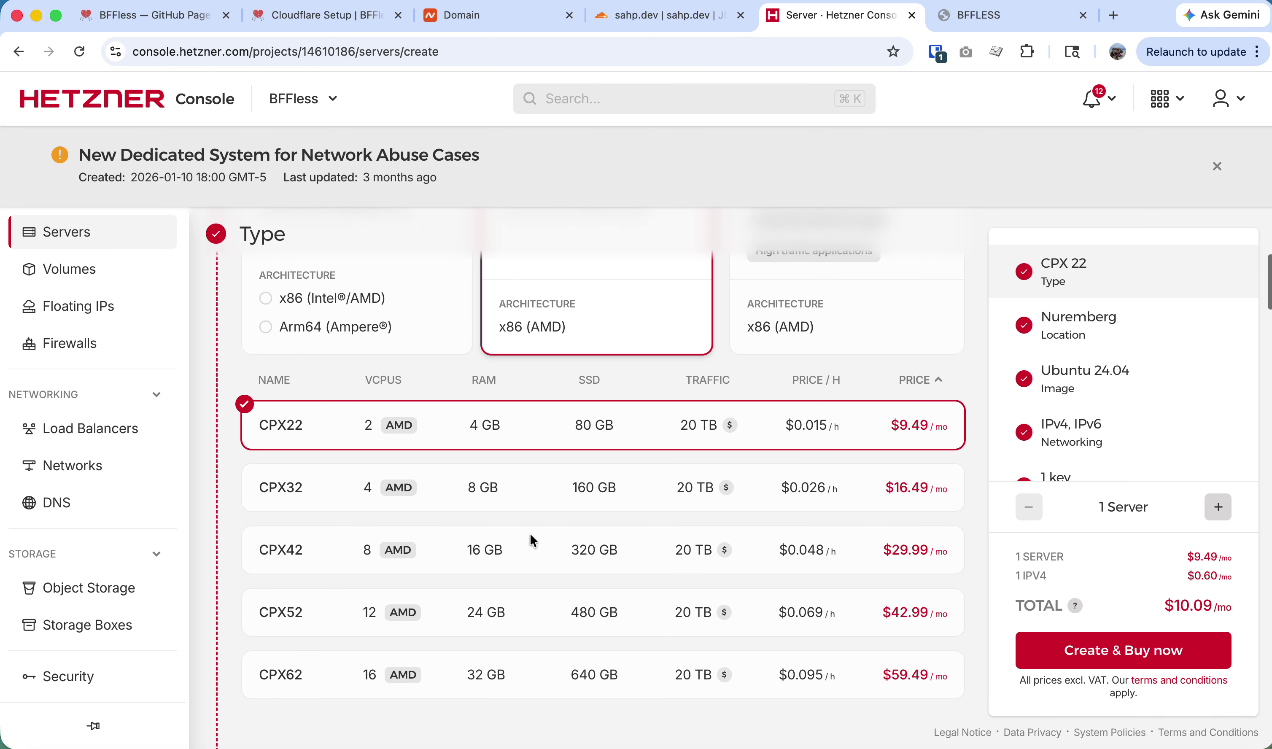
scroll(533, 540, "down", 8)
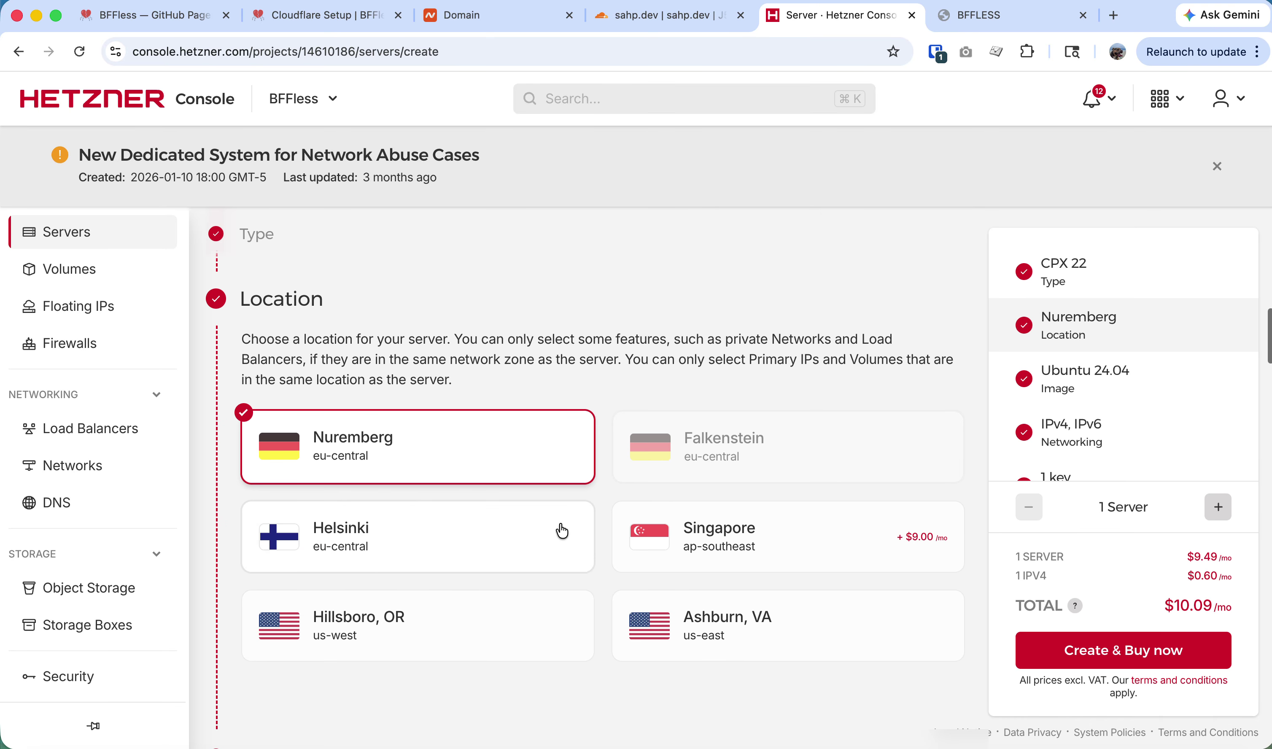
left_click(767, 627)
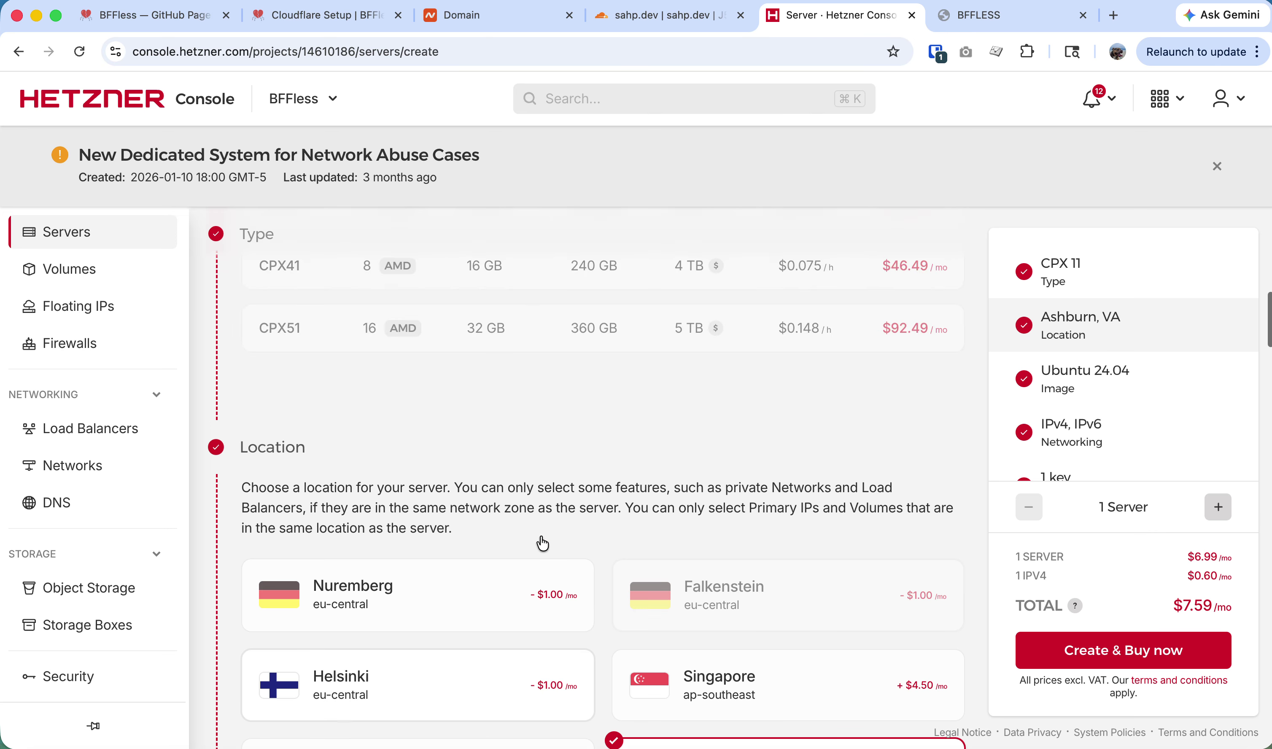
Keep Ubuntu 24.04 and the SSH key, and buy the server.
scroll(544, 543, "up", 10)
scroll(596, 599, "down", 4)
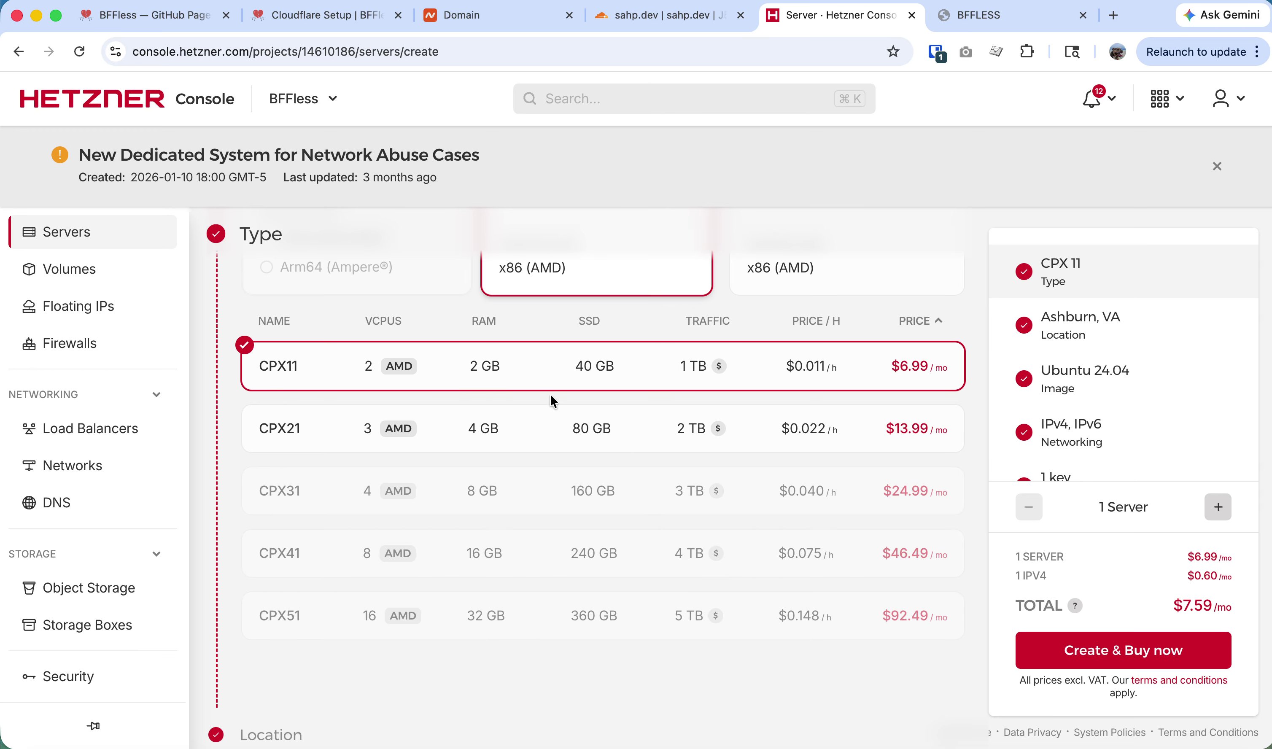
scroll(582, 417, "down", 4)
scroll(596, 427, "up", 5)
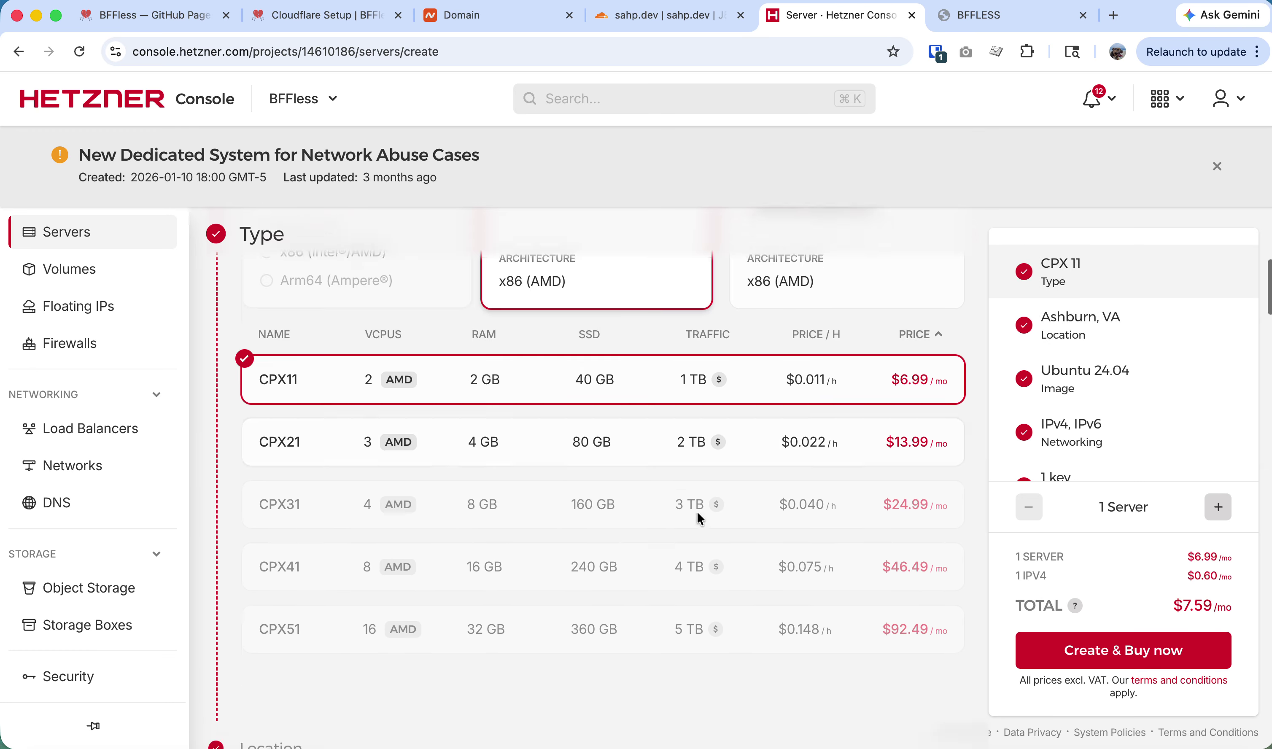
scroll(699, 517, "down", 5)
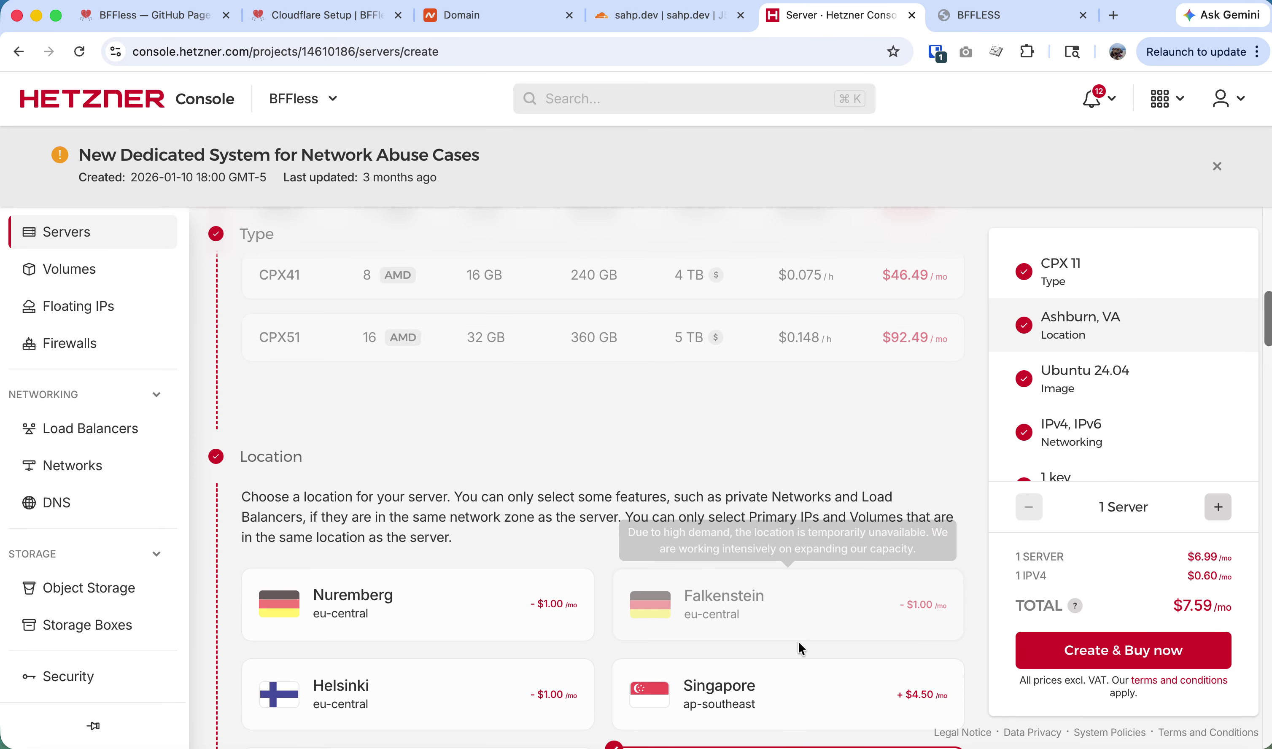
scroll(538, 647, "down", 12)
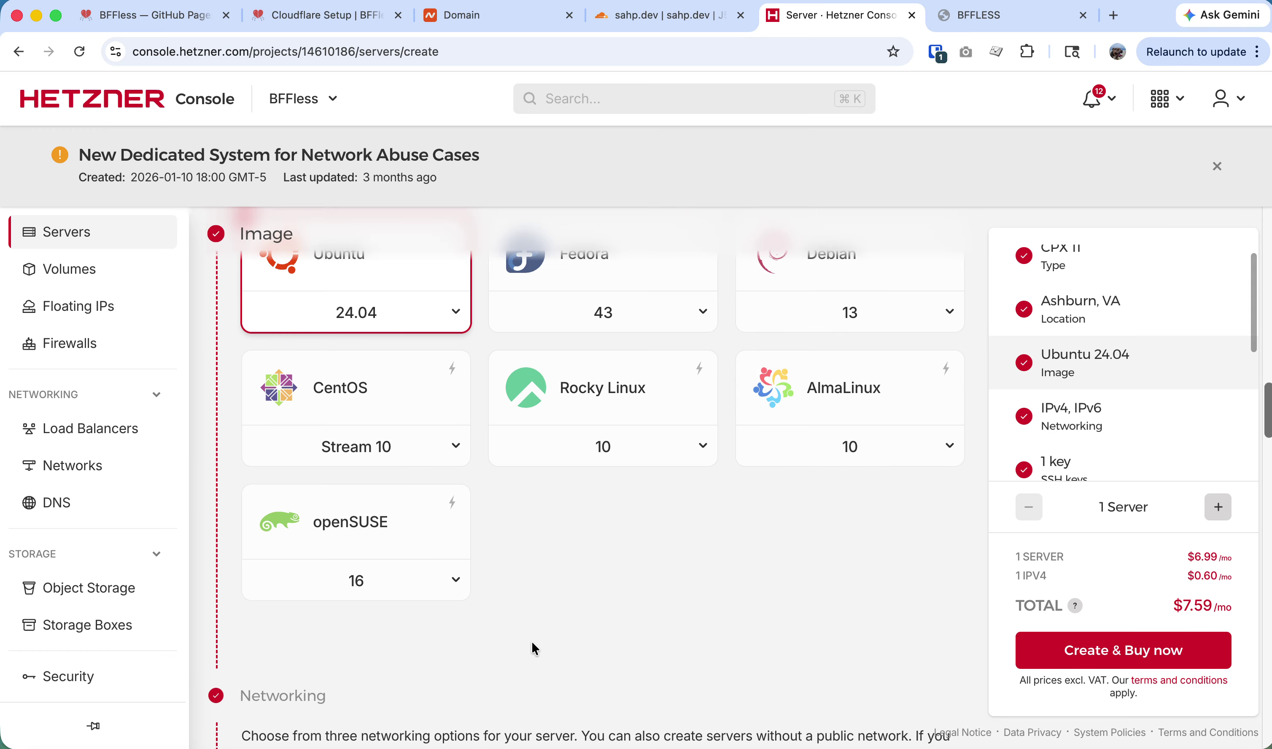
scroll(538, 643, "down", 13)
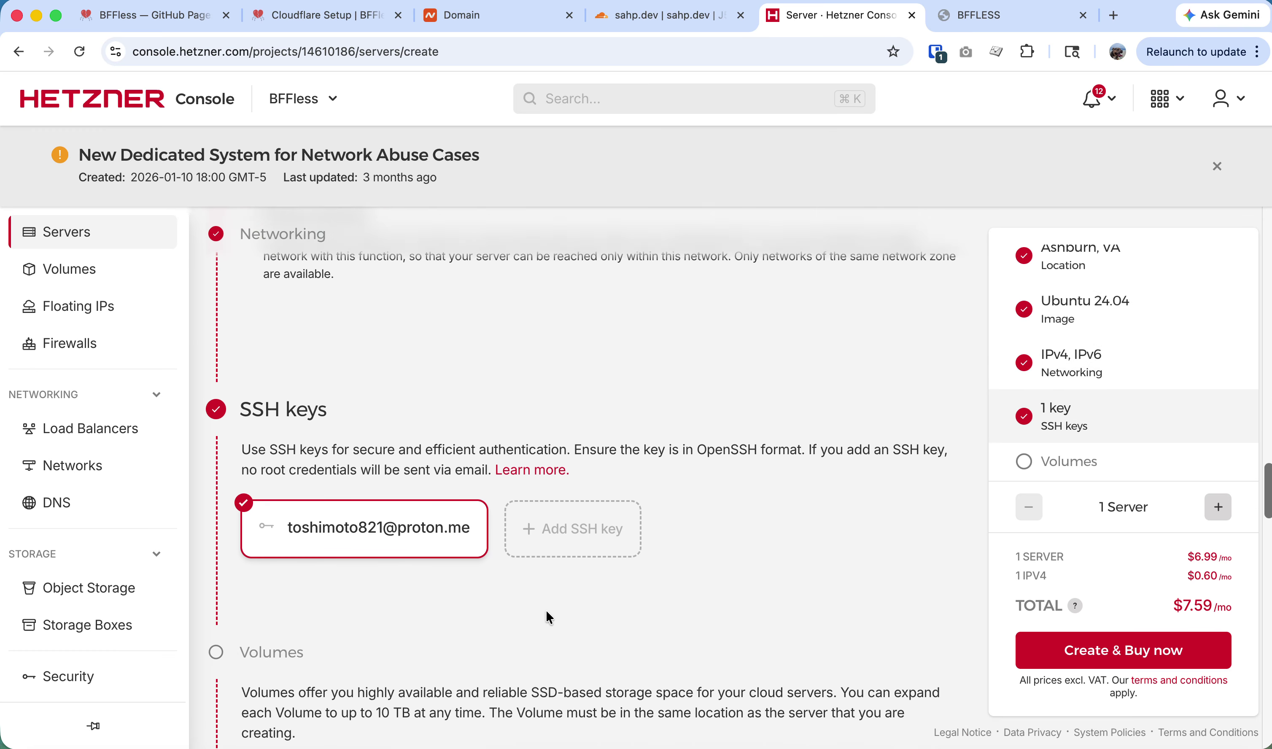
left_click(1175, 656)
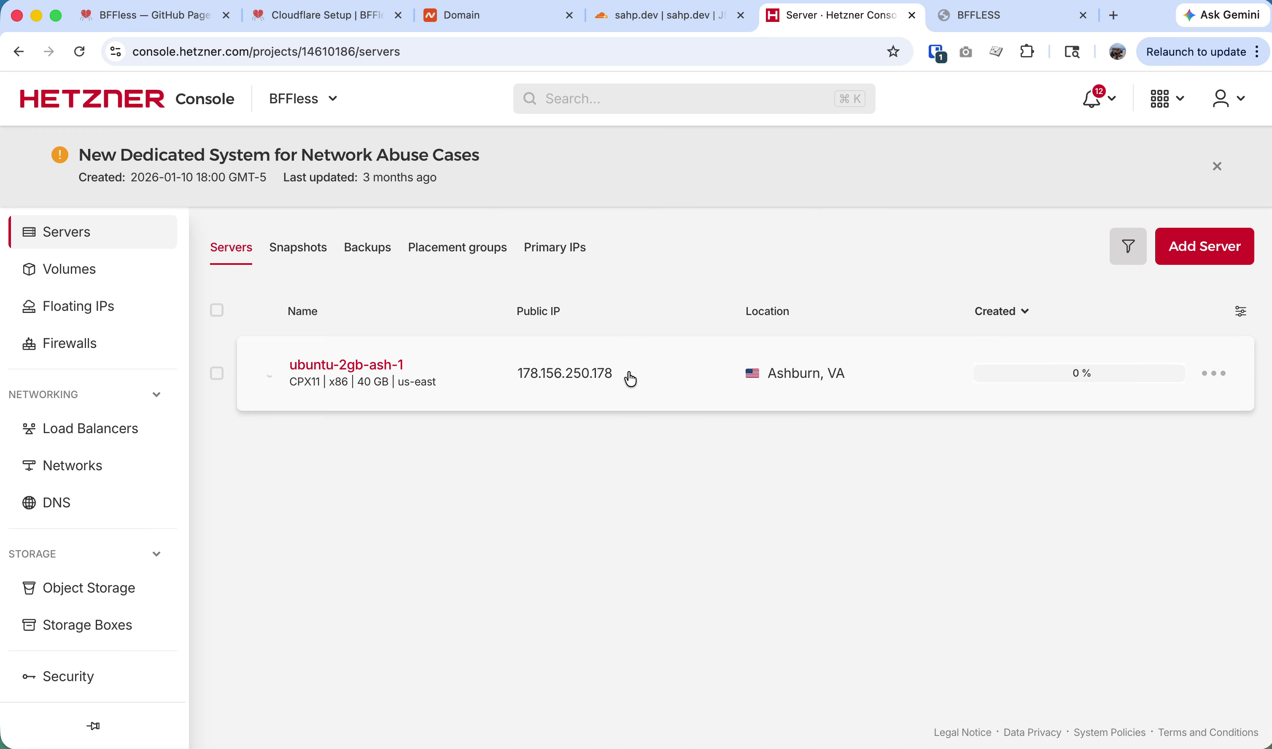
Open the ubuntu-2gb-ash-1 server overview and start a second terminal session.
left_click(615, 381)
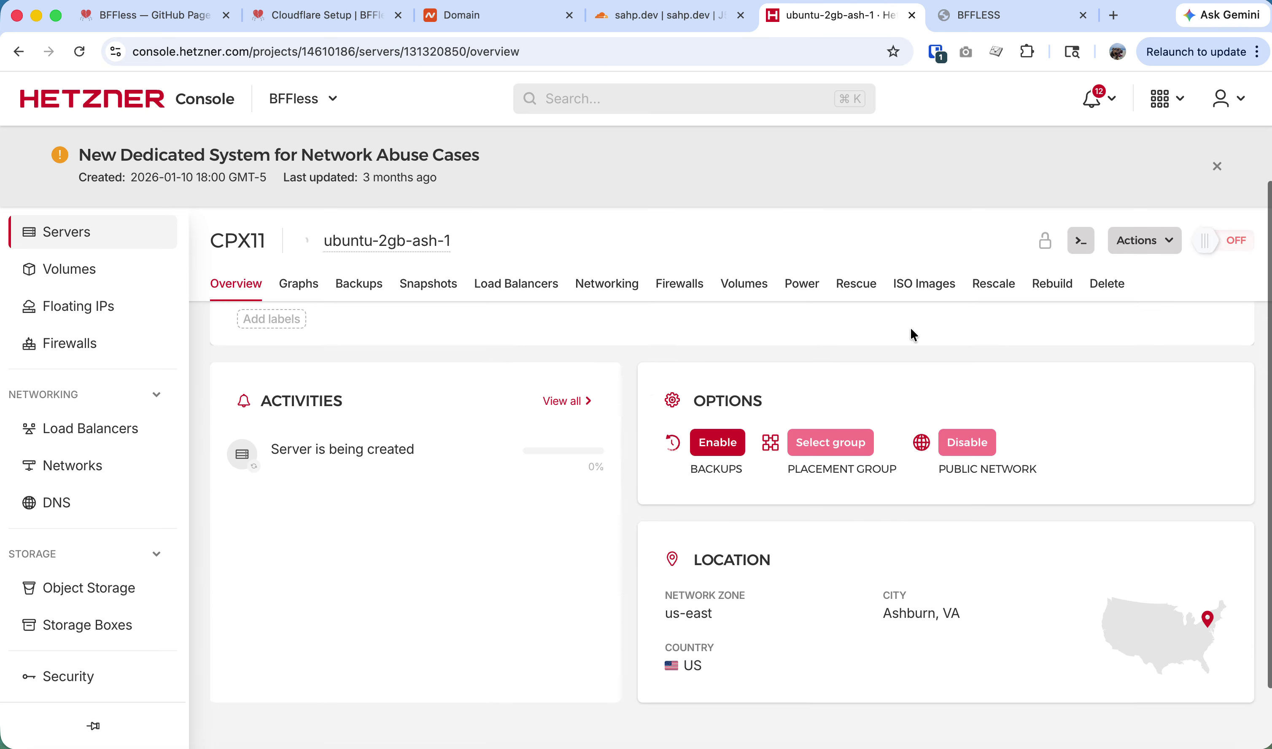
key("super+Tab")
key("super+Tab")
key("super+Tab")
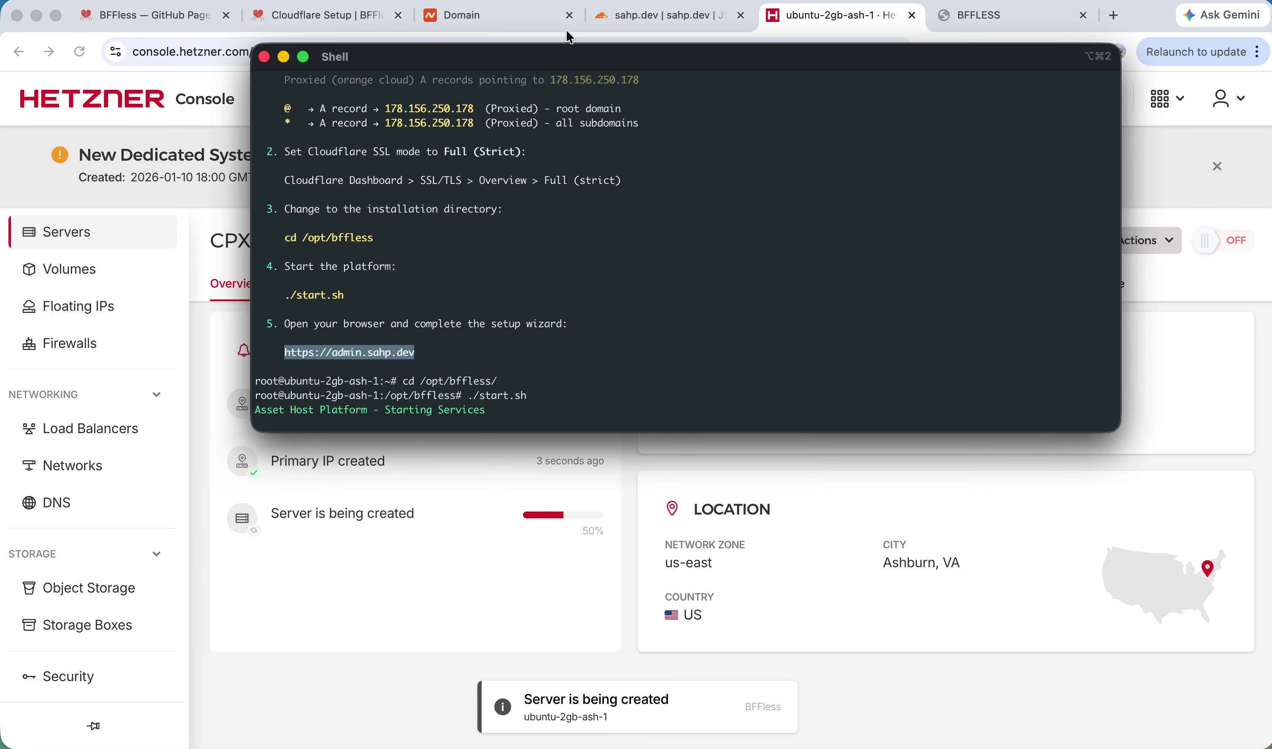
key("super+Tab")
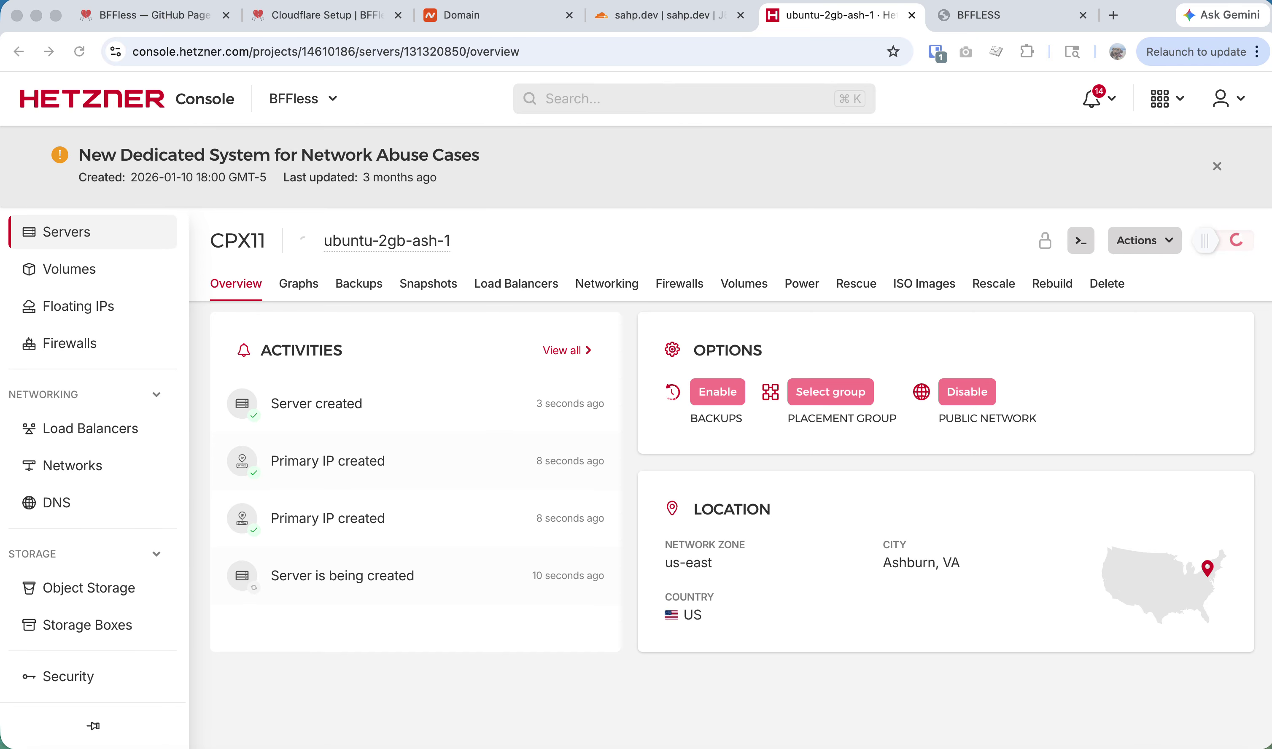
key("alt+space")
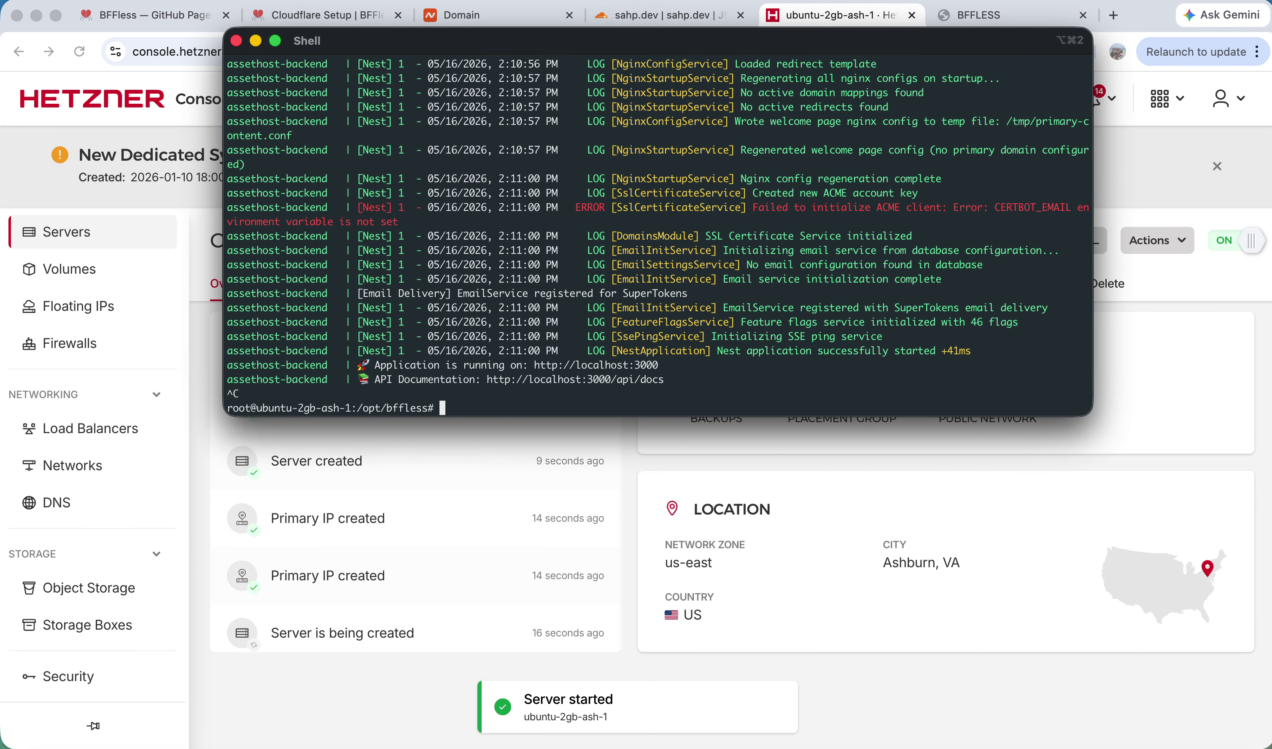
key("super+t")
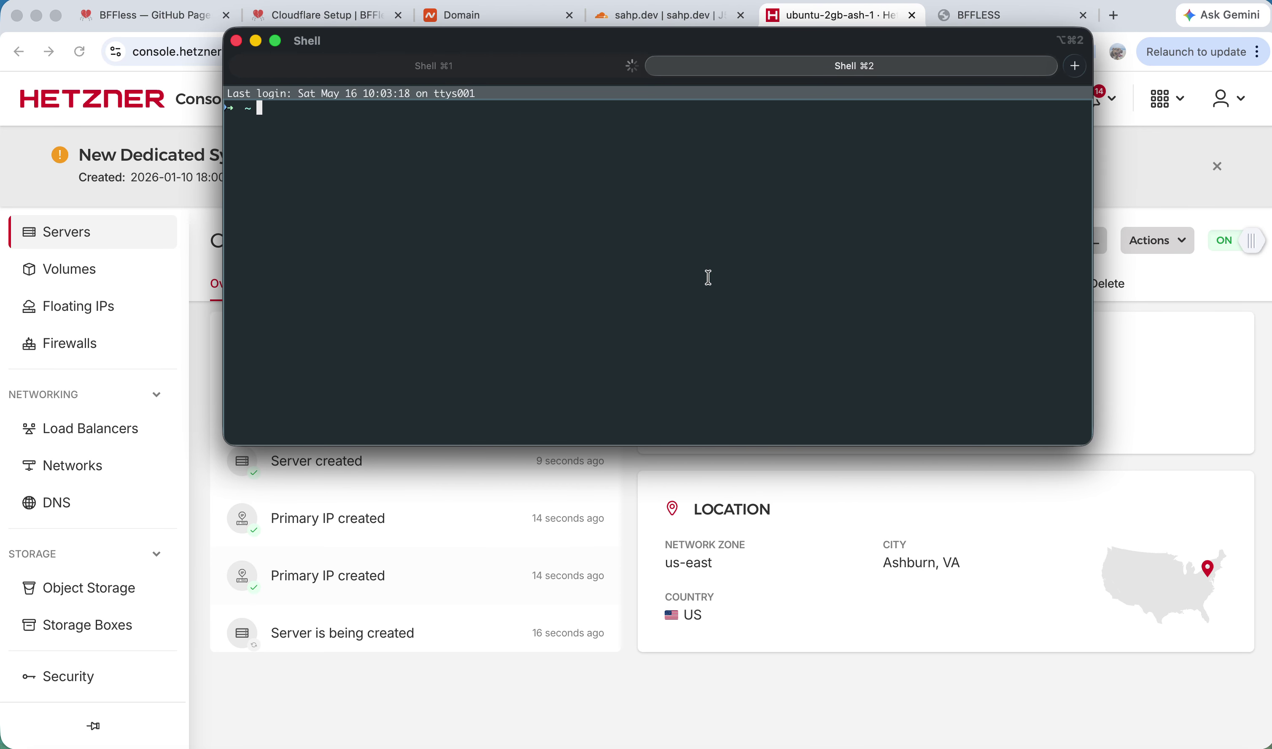
Move the shell window aside, clear it, and return to the browser.
left_click_drag(665, 35, 1270, 34)
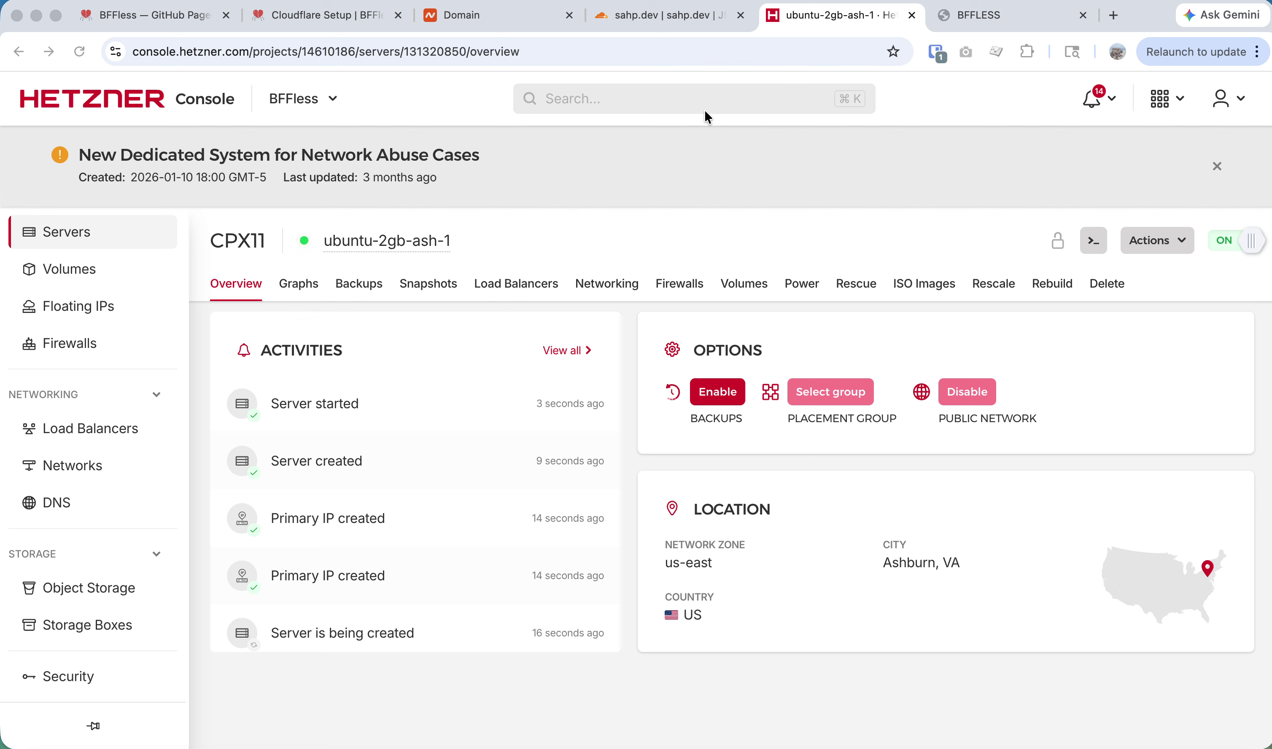
scroll(707, 116, "down", 1)
key("super+Tab")
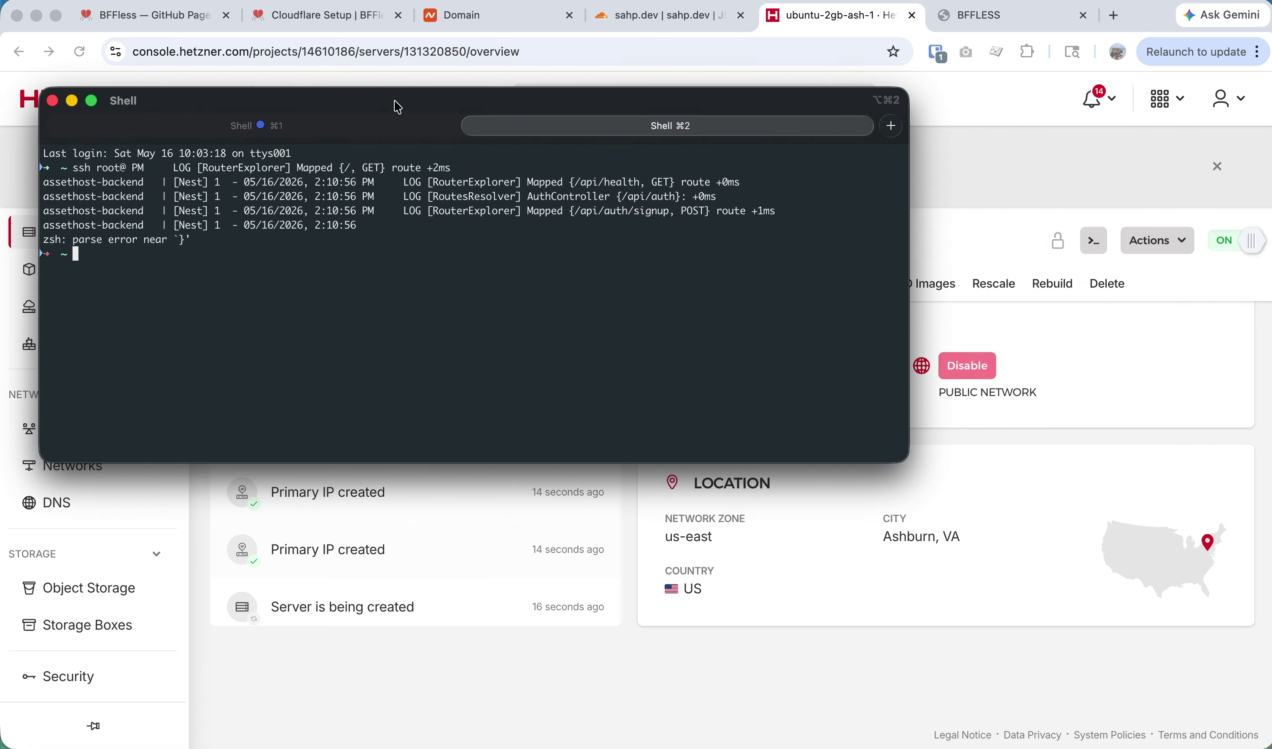
type("clear")
key("Return")
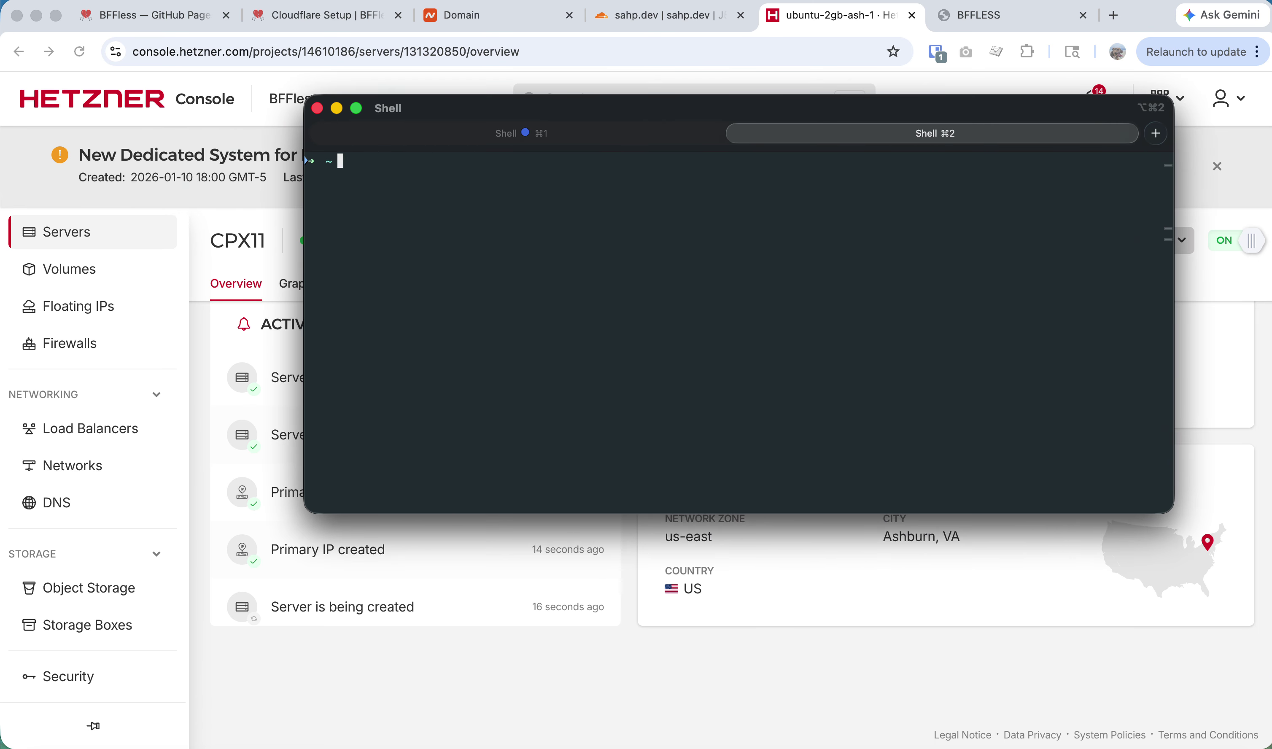
key("super+Tab")
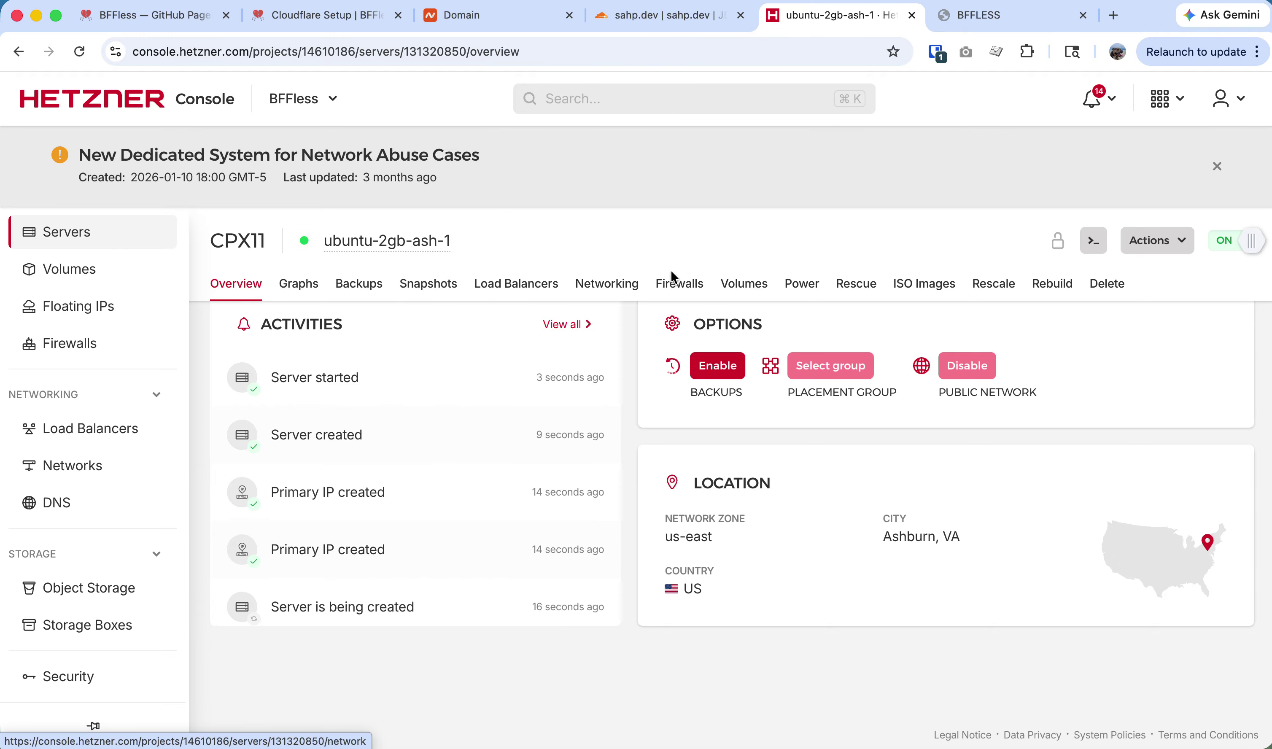
left_click(371, 275)
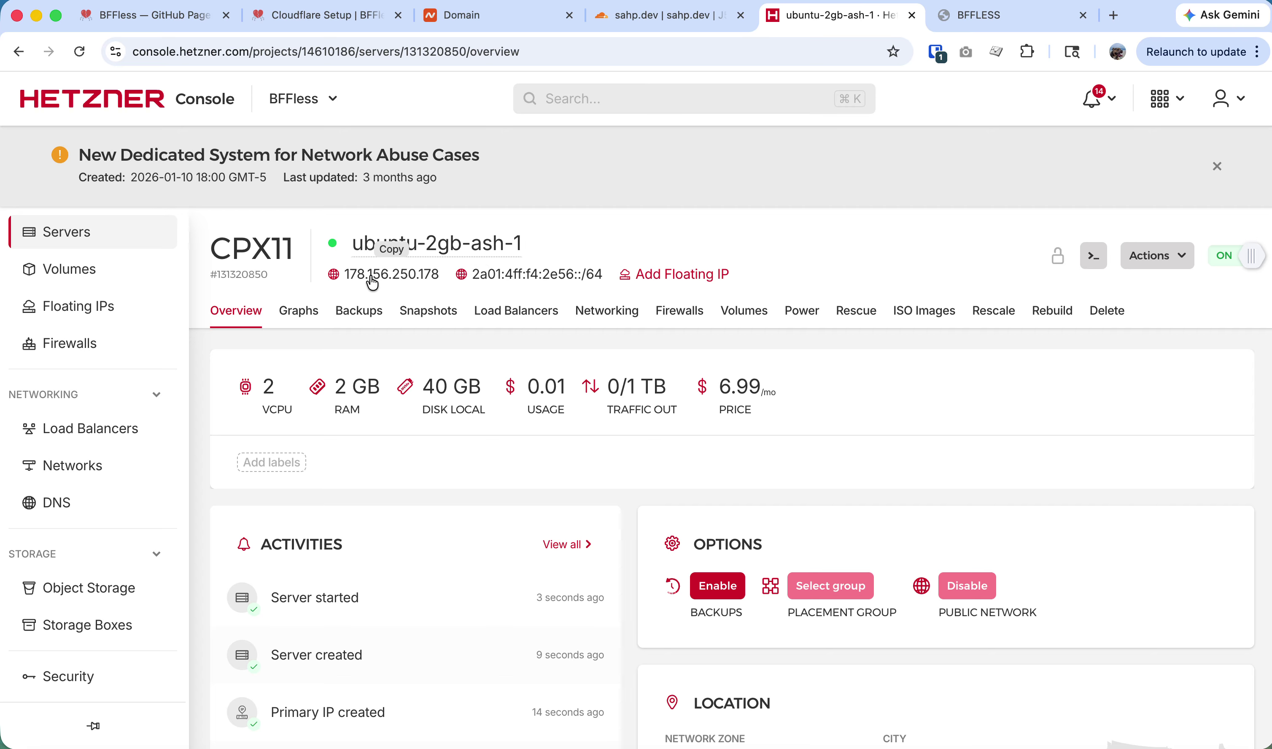
key("super+Tab")
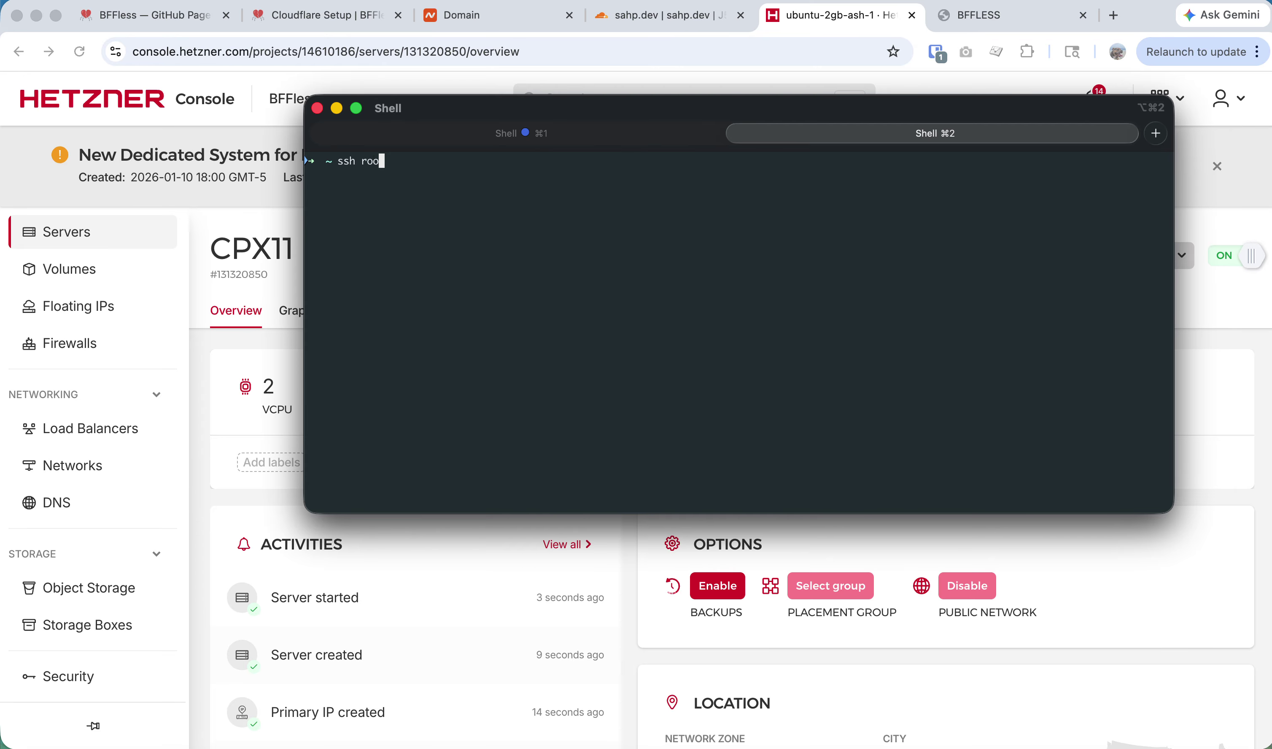
type("ssh root@")
key("super+v")
key("Return")
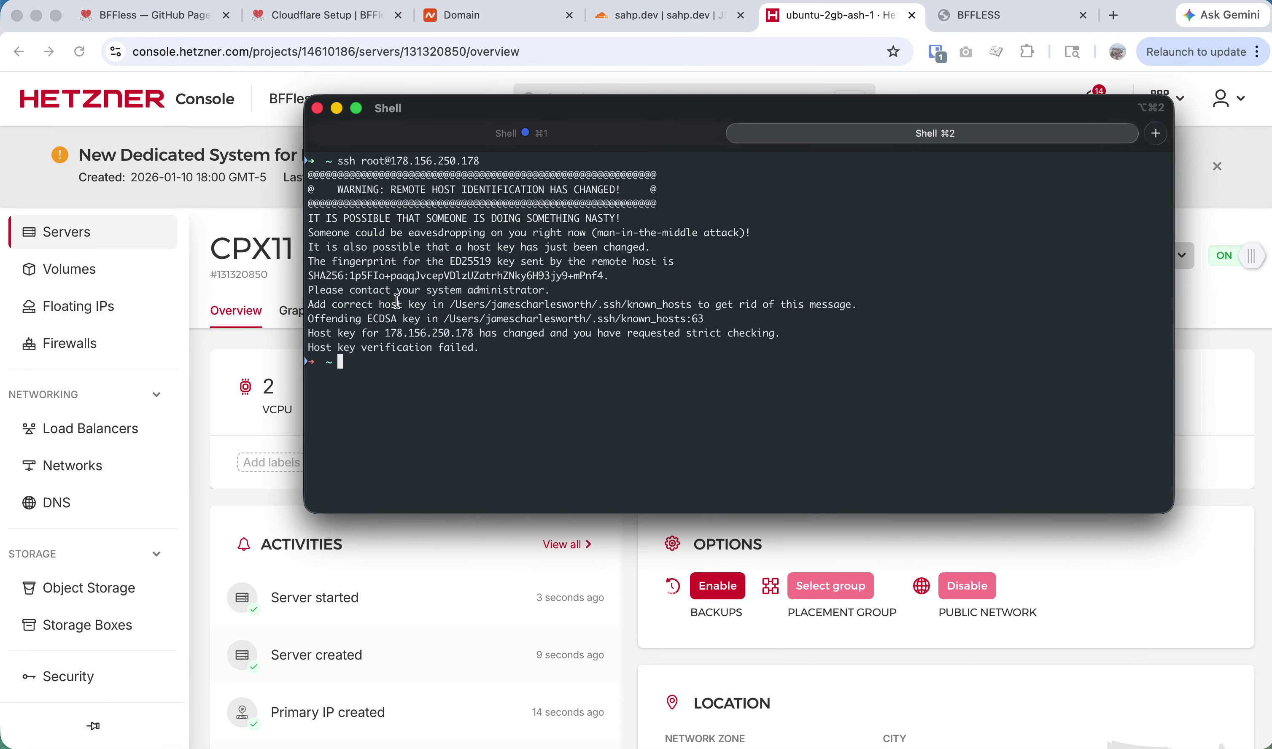
Copy the known_hosts path from the warning and open it in vim to remove the stale key.
left_click_drag(693, 301, 449, 301)
left_click_drag(592, 106, 581, 1)
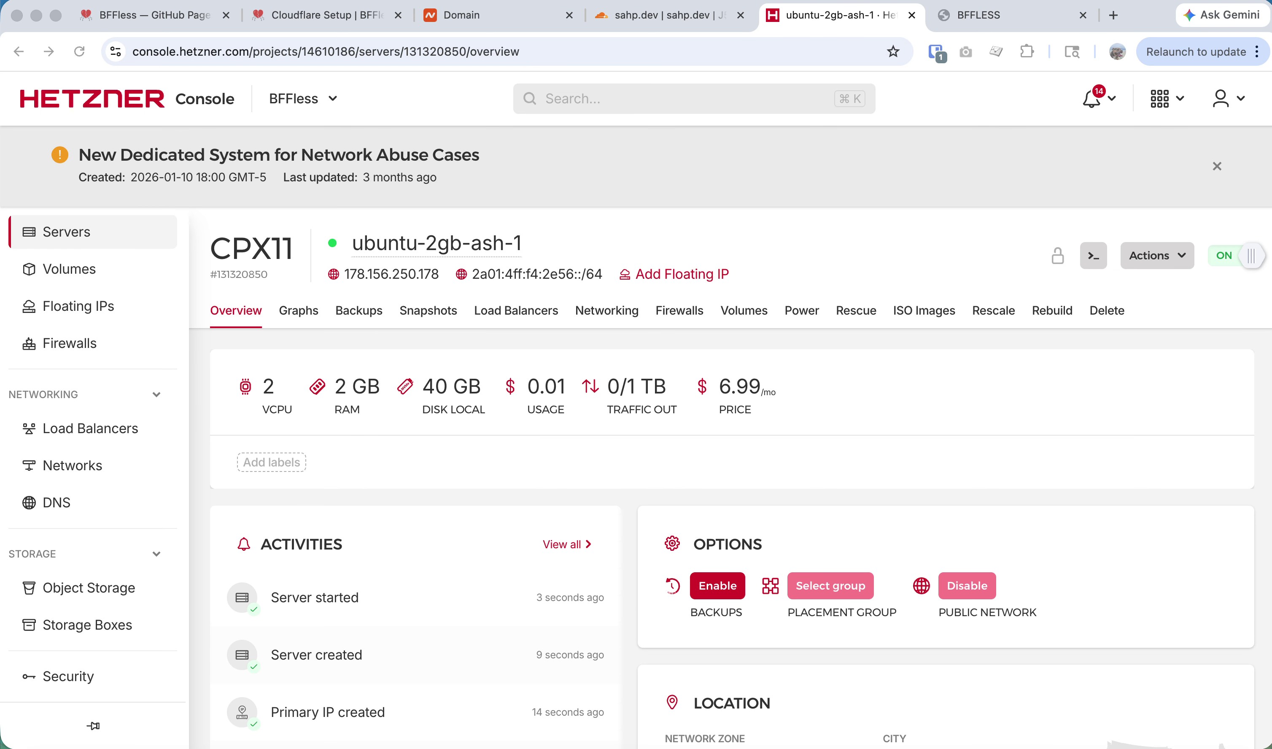
left_click_drag(428, 128, 415, 88)
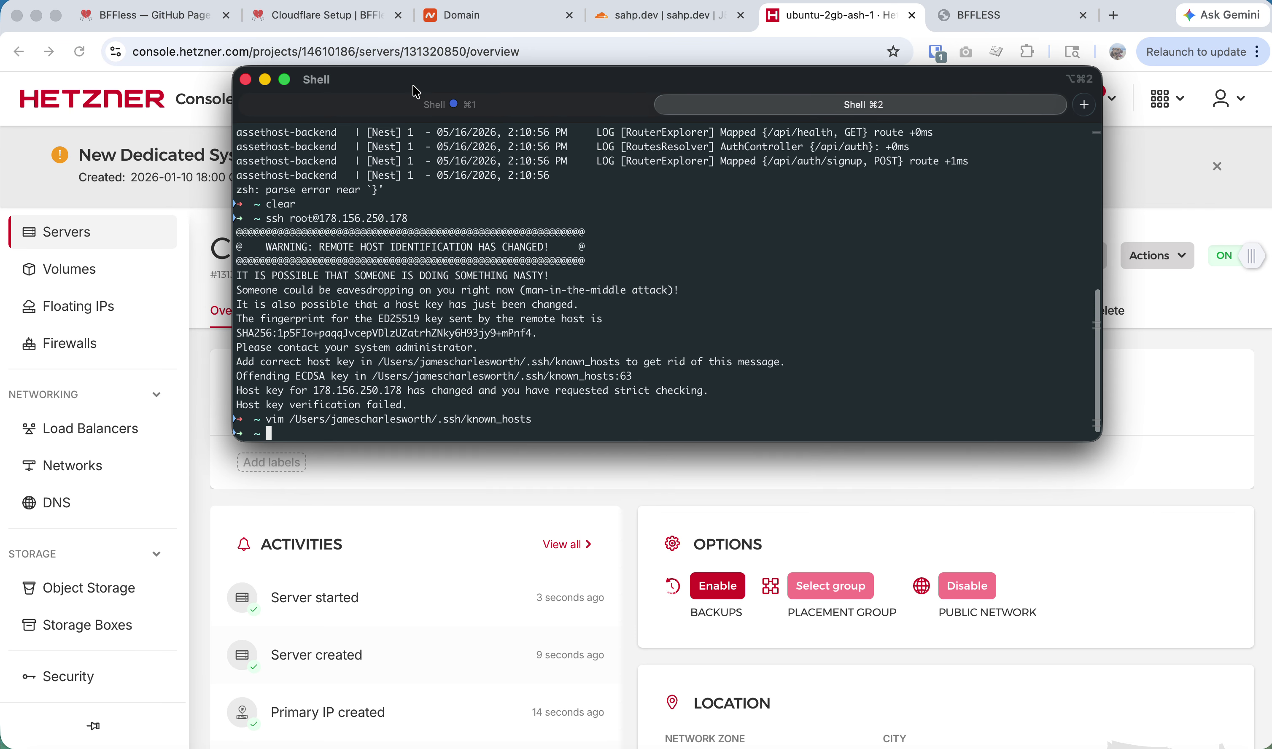
type("clear")
key("Return")
type("vim")
key("super+v")
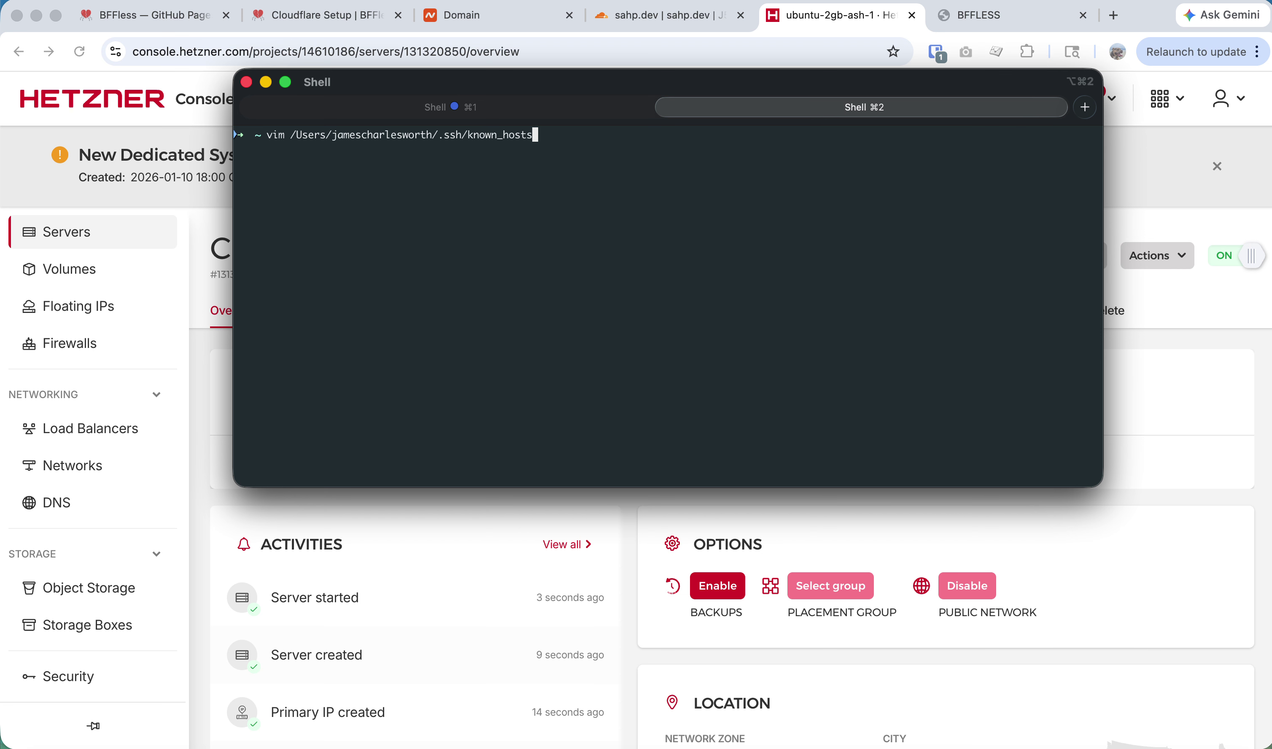
Rerun the ssh command and answer yes to accept the server's new host key.
key("Up")
key("Return")
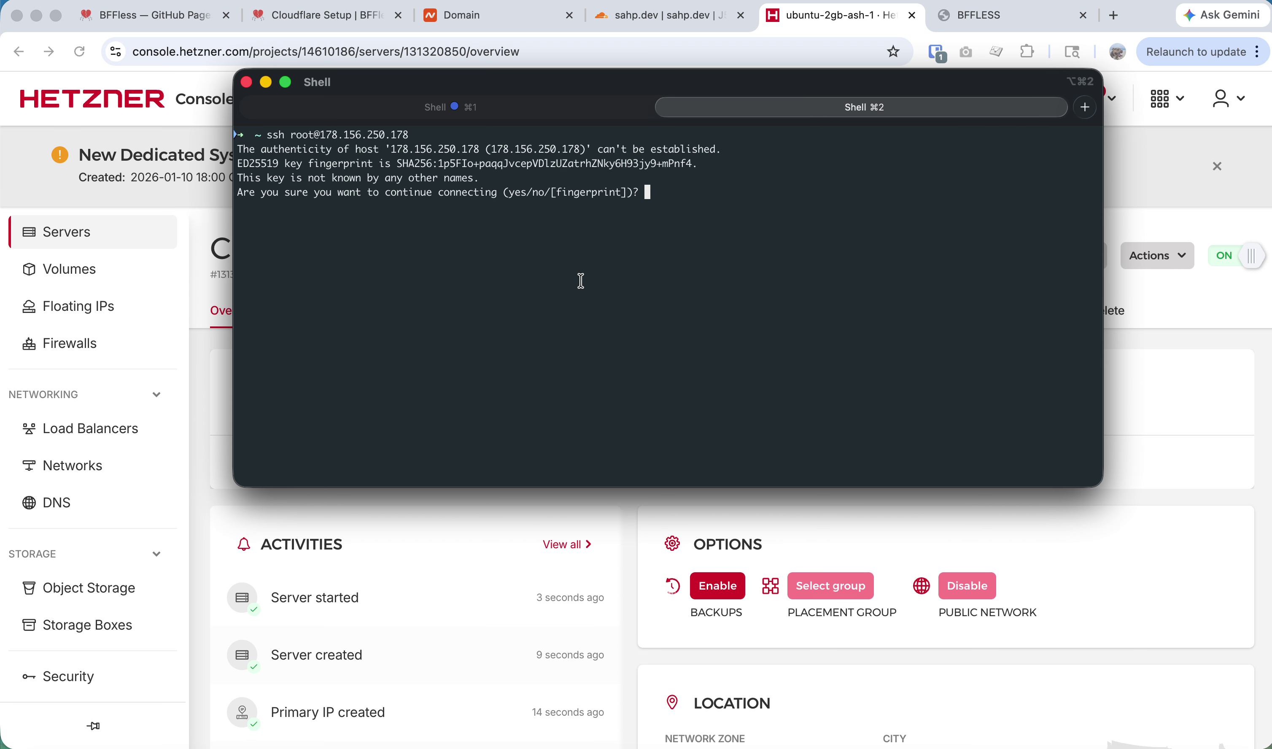
type("yes")
key("Return")
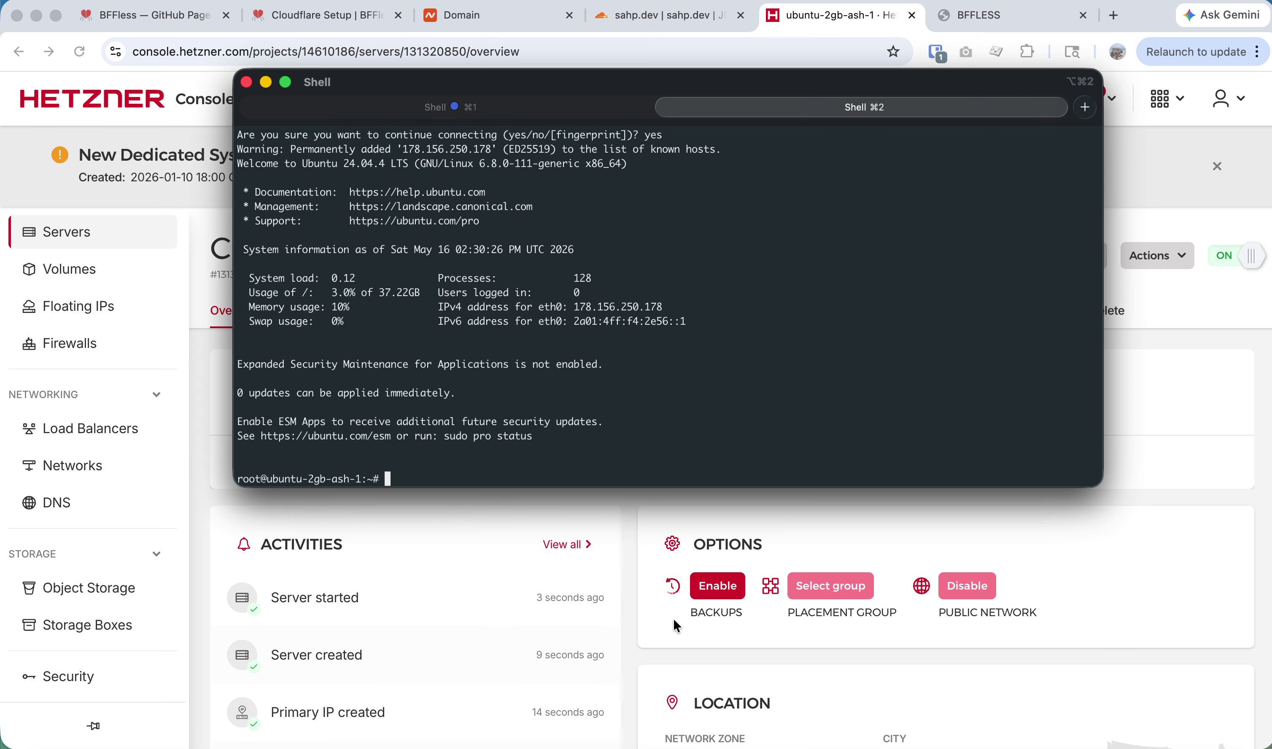
left_click(678, 545)
left_click(649, 25)
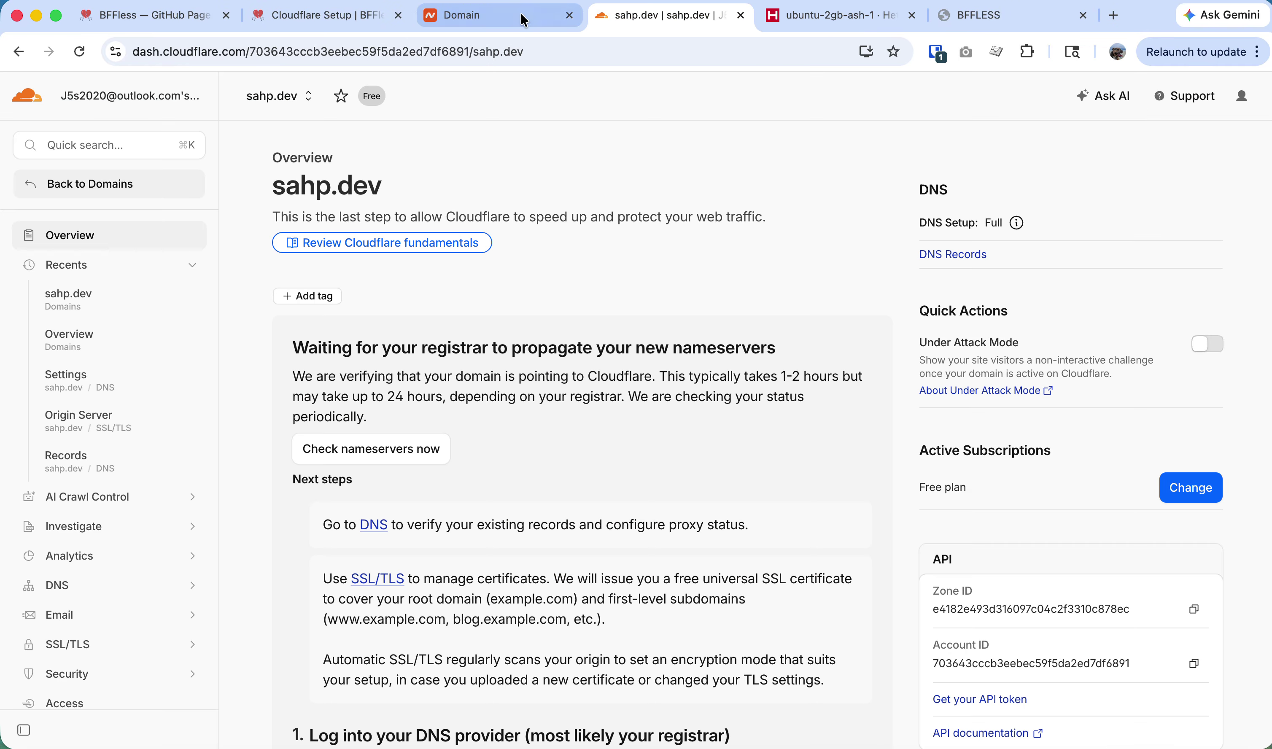
Find the 2.2 Run the Install Script command in the BFFless Cloudflare Setup docs.
left_click(827, 23)
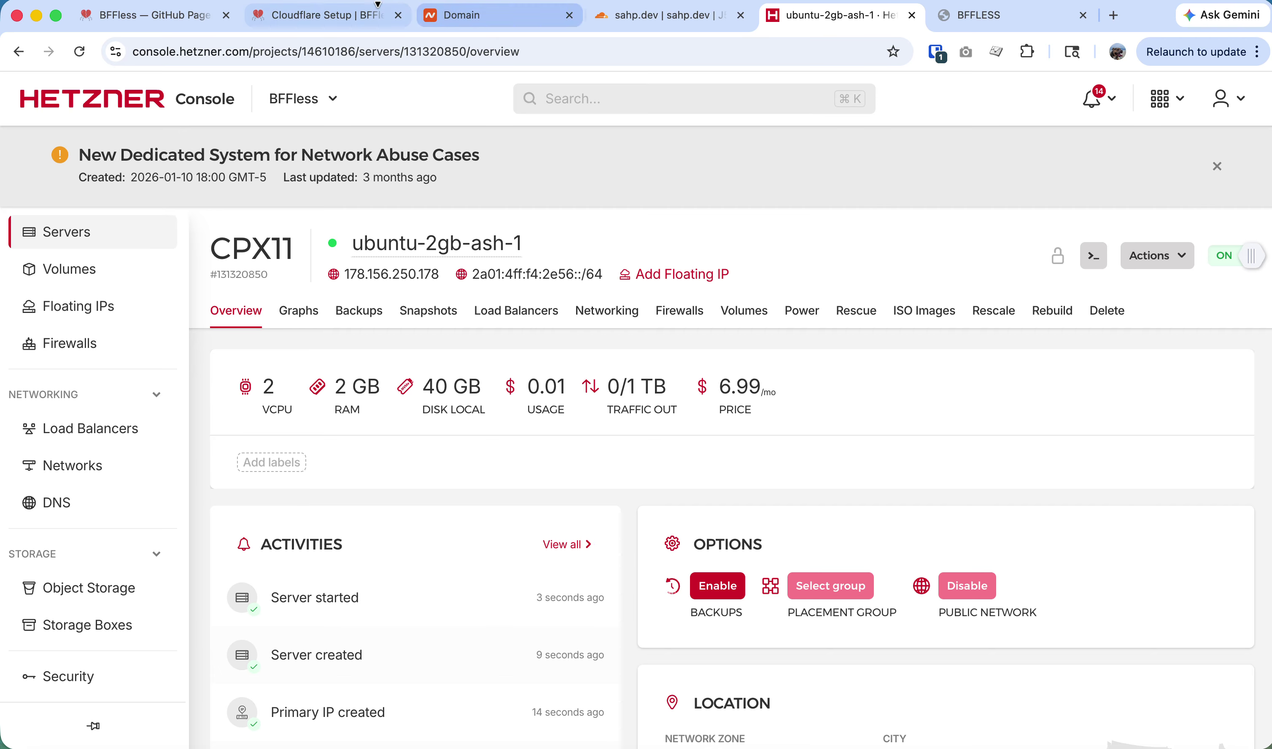
left_click(329, 15)
scroll(414, 519, "down", 5)
scroll(420, 539, "down", 15)
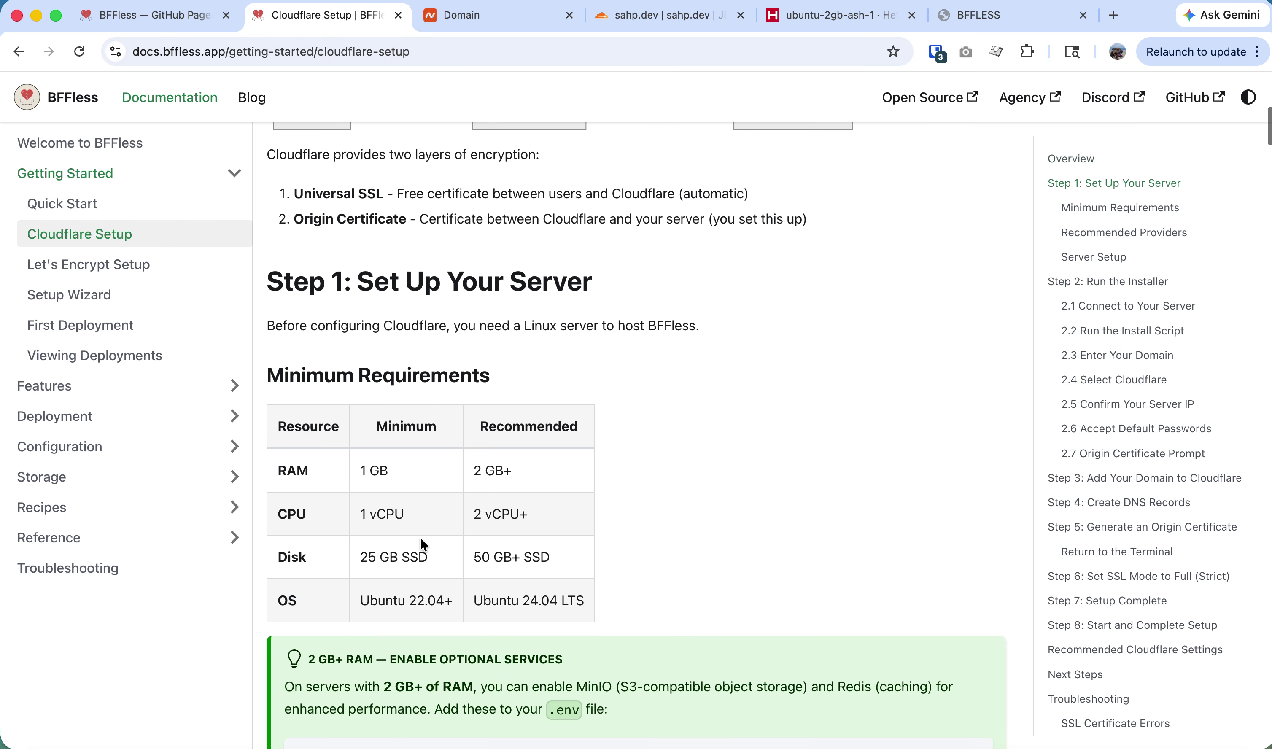
scroll(420, 537, "down", 12)
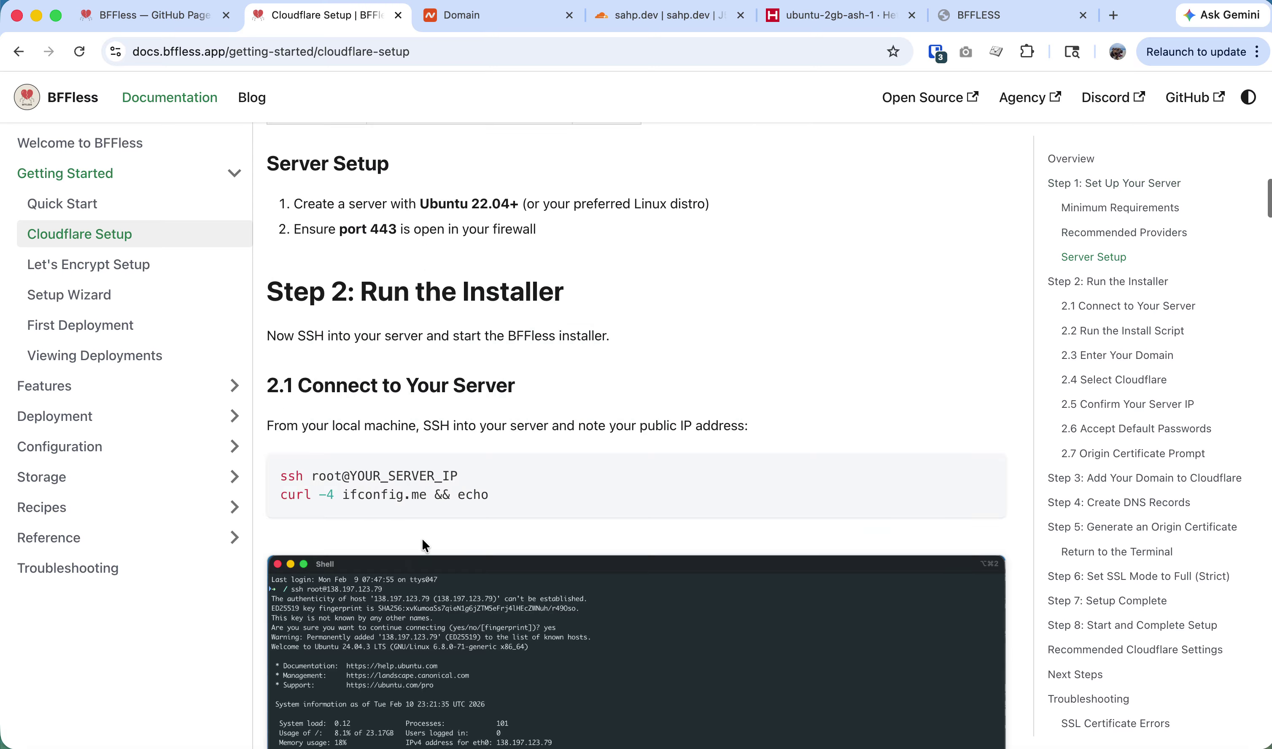
scroll(438, 515, "down", 4)
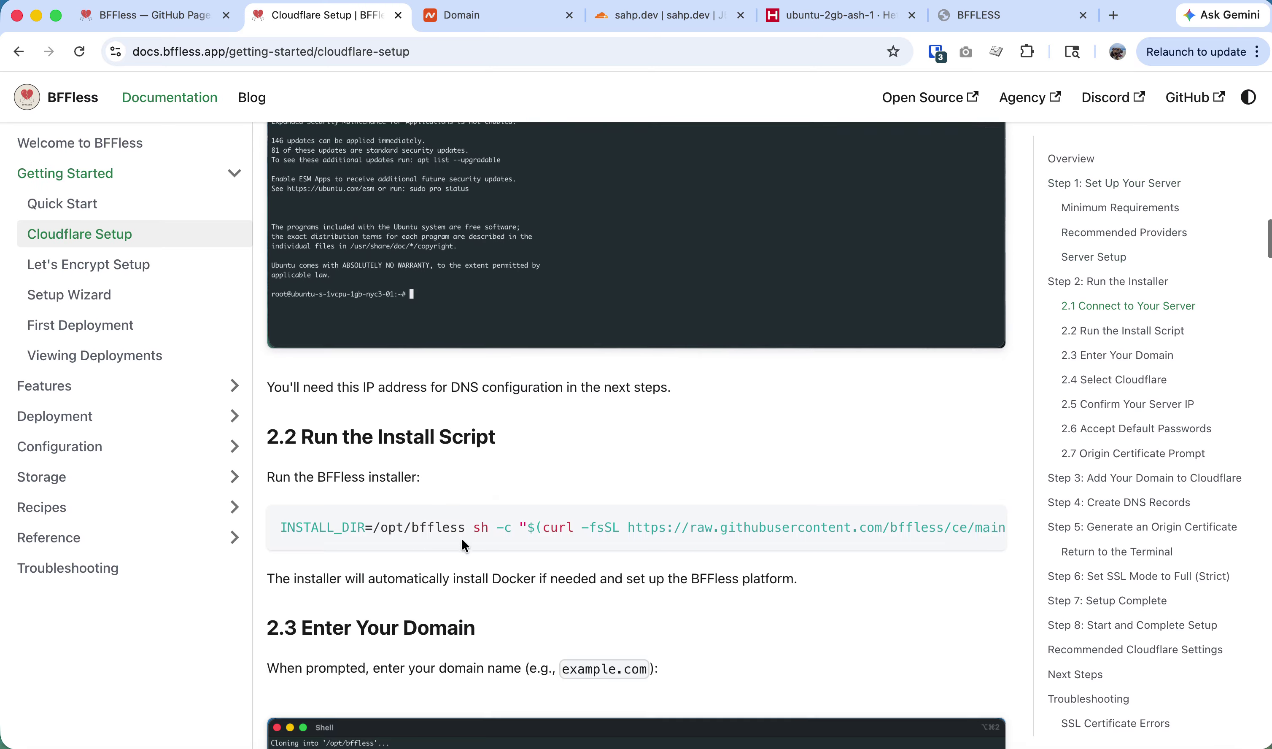
Run the BFFless install command on the server and answer y to install missing prerequisites.
key("alt+super+2")
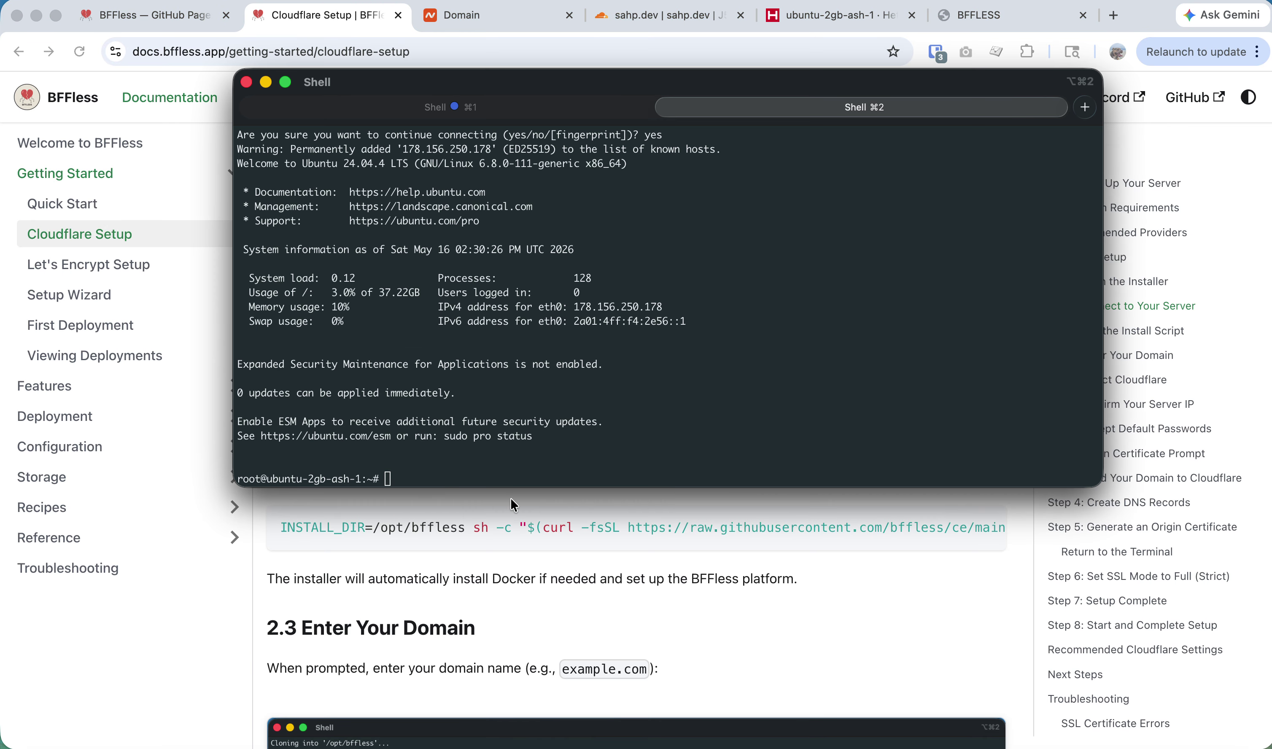
key("super+v")
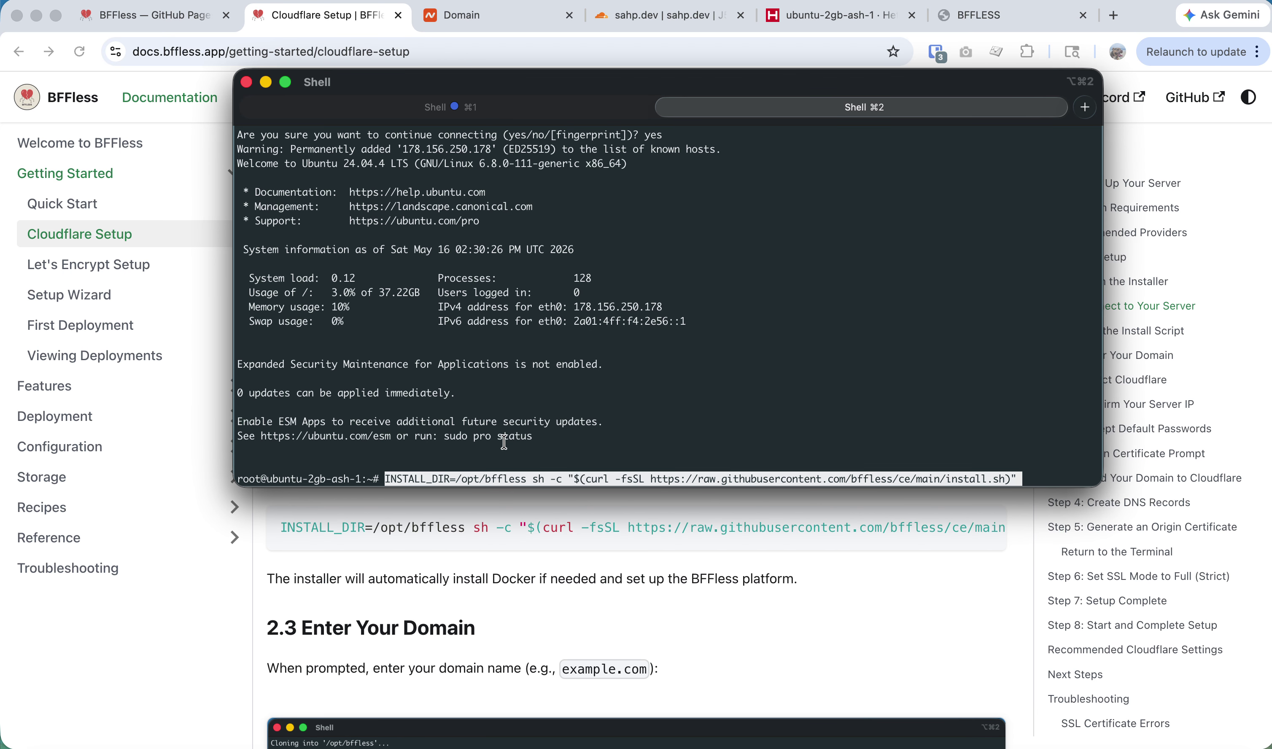
key("Return")
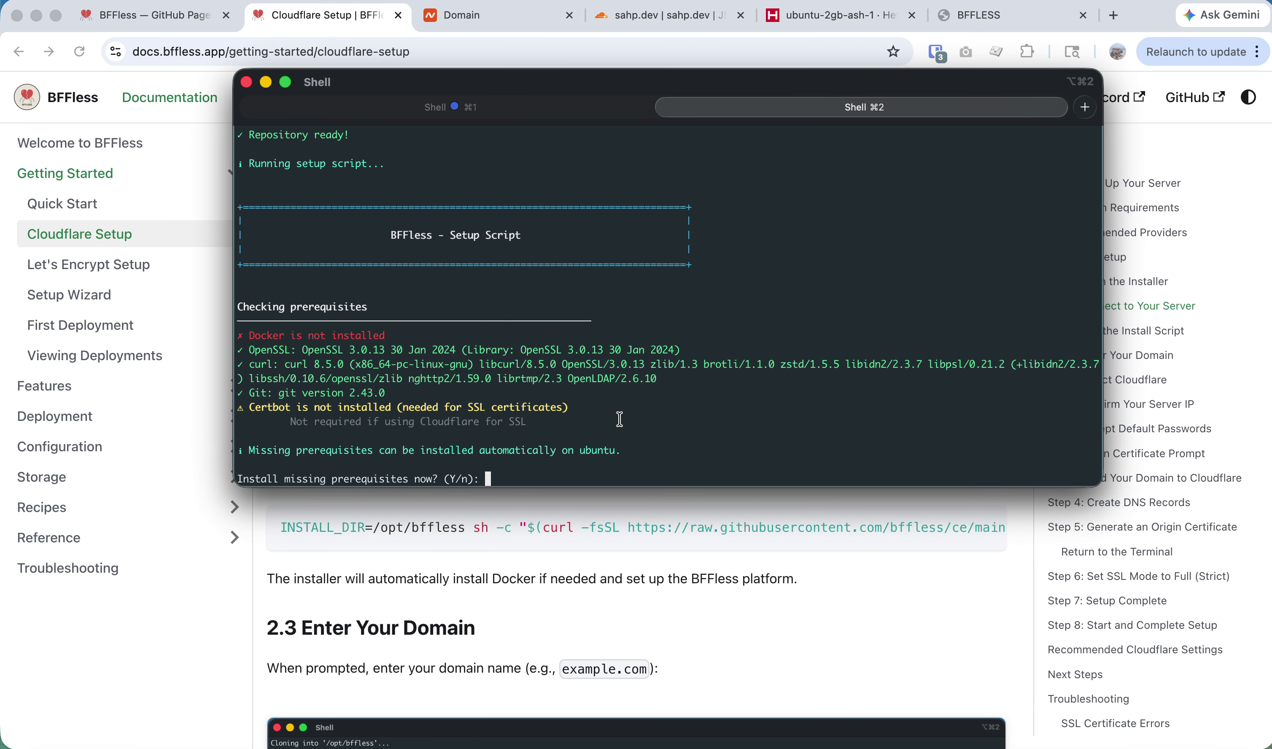
type("y")
key("Return")
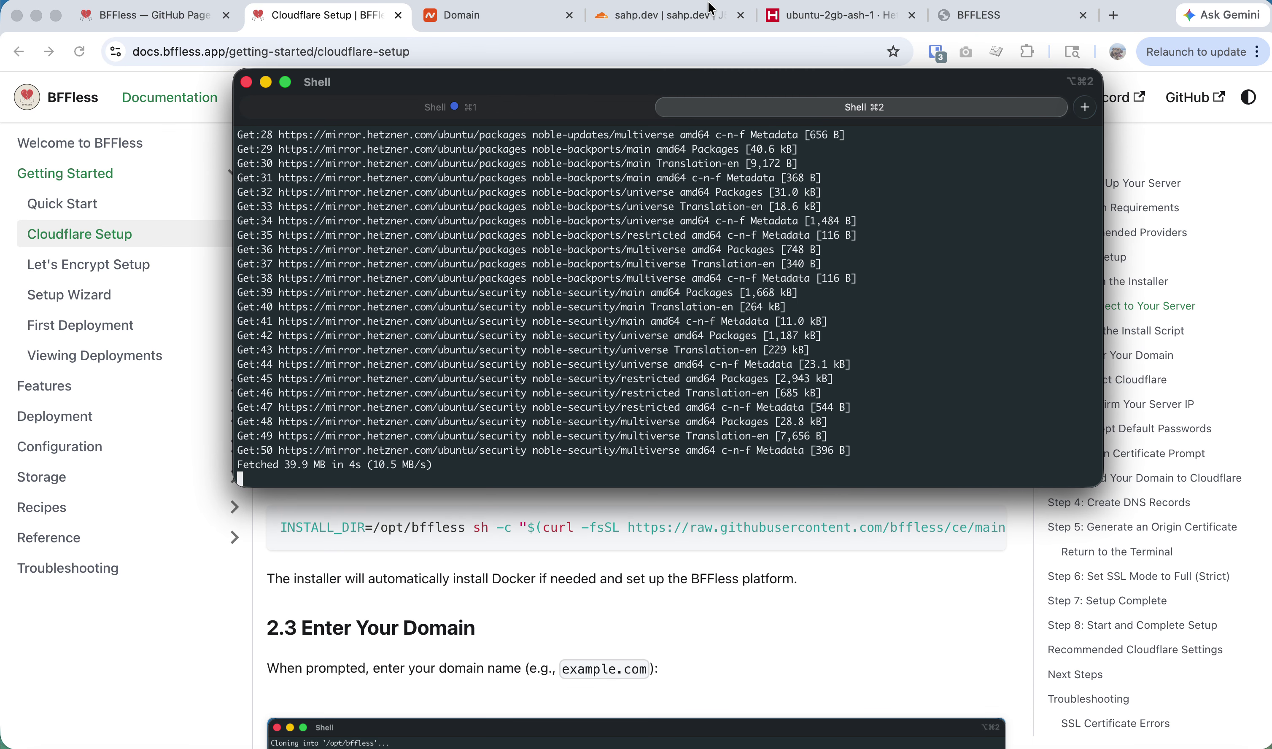
left_click(690, 22)
left_click(493, 16)
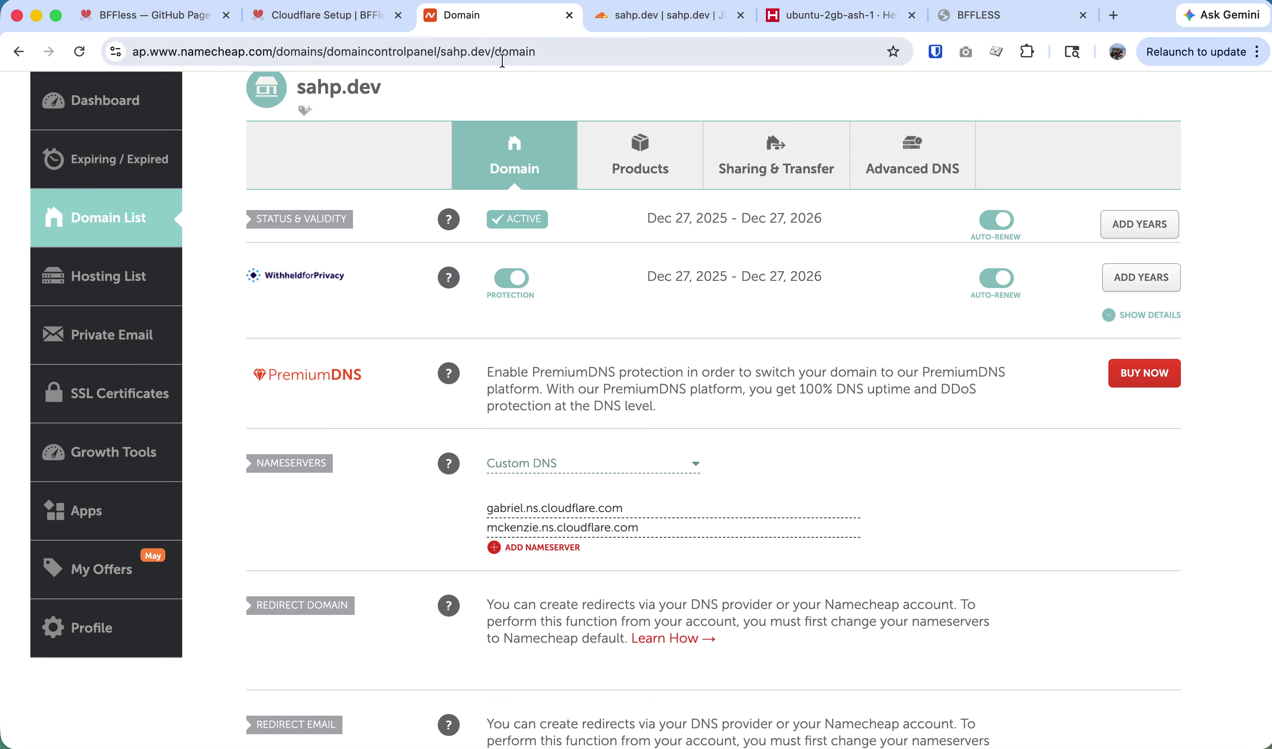
Have Cloudflare recheck sahp.dev's nameservers, reload until protected, and view its DNS records.
left_click(666, 25)
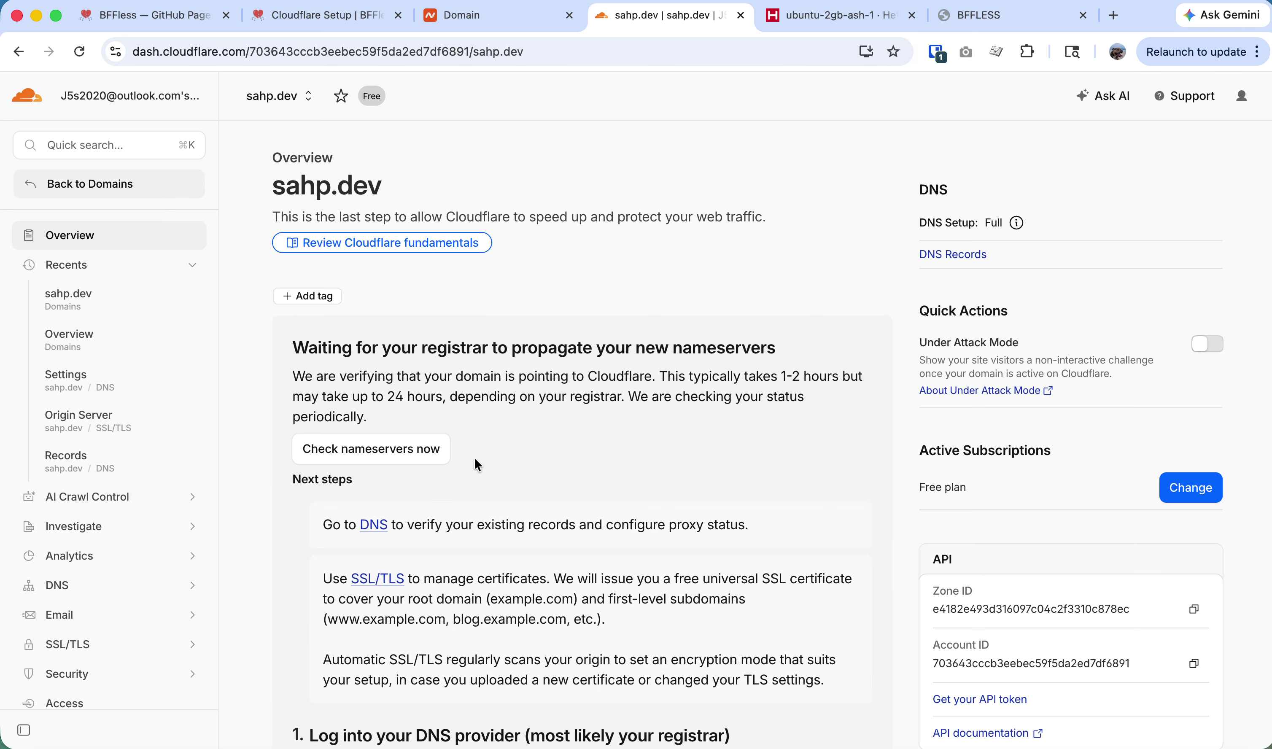
left_click(411, 449)
key("super+r")
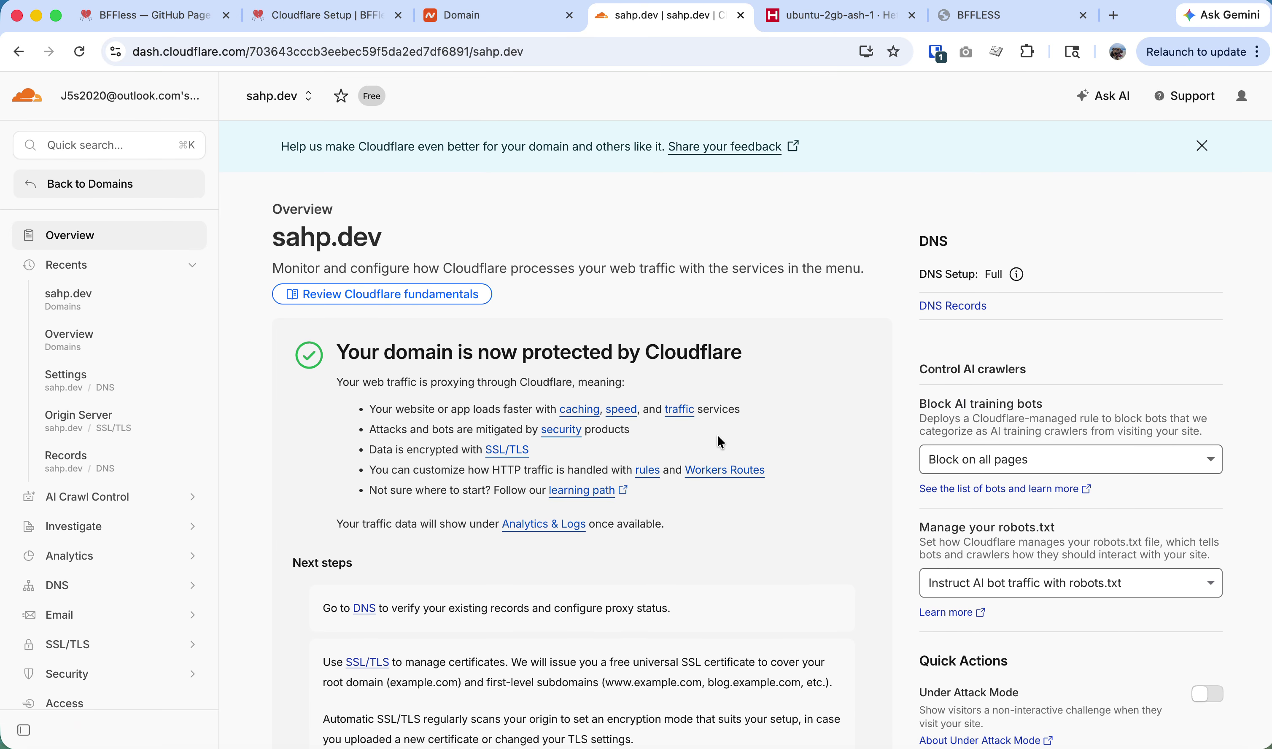
left_click(364, 569)
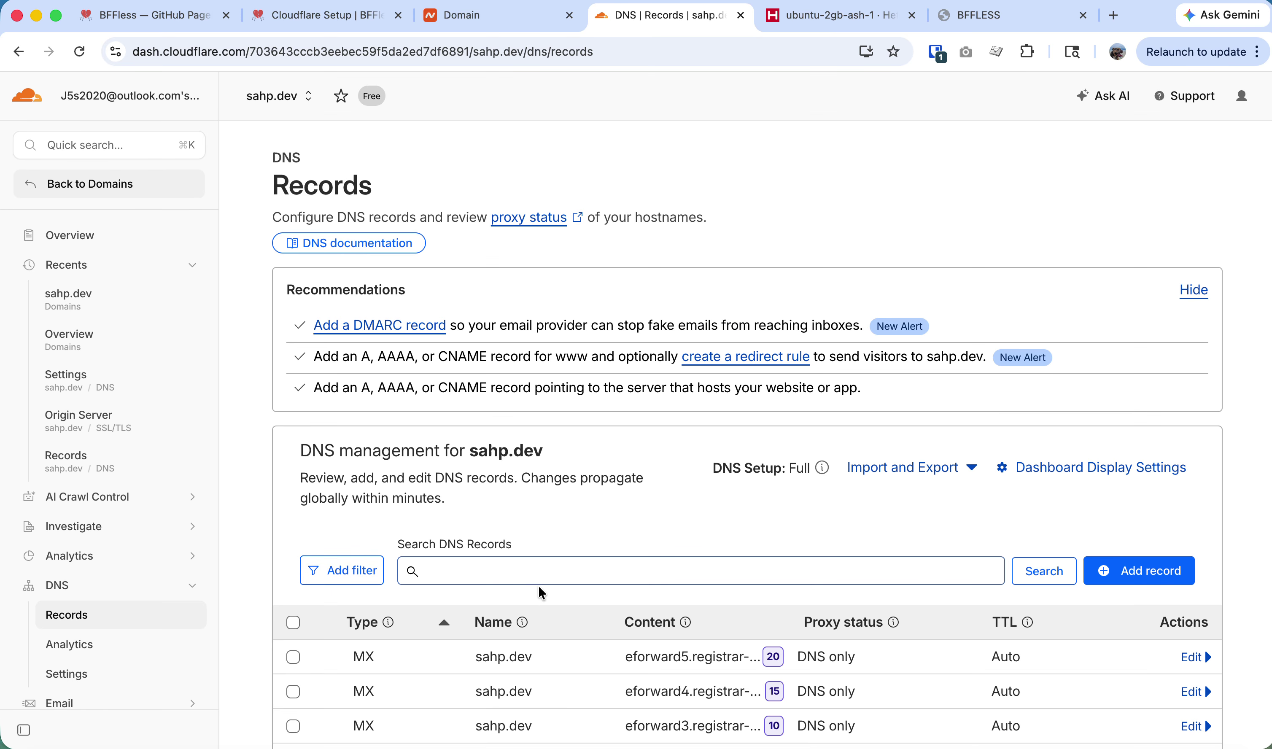
scroll(539, 586, "down", 2)
scroll(487, 593, "down", 2)
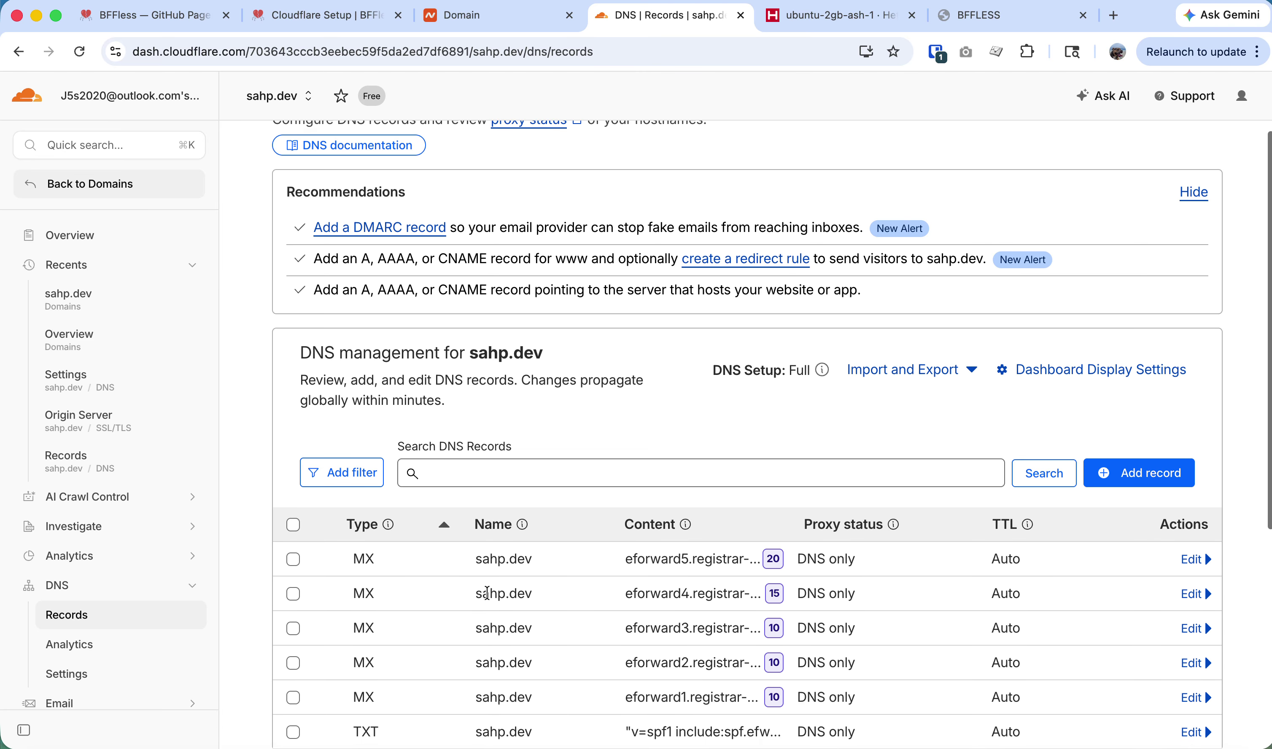
scroll(605, 597, "down", 2)
scroll(602, 596, "up", 1)
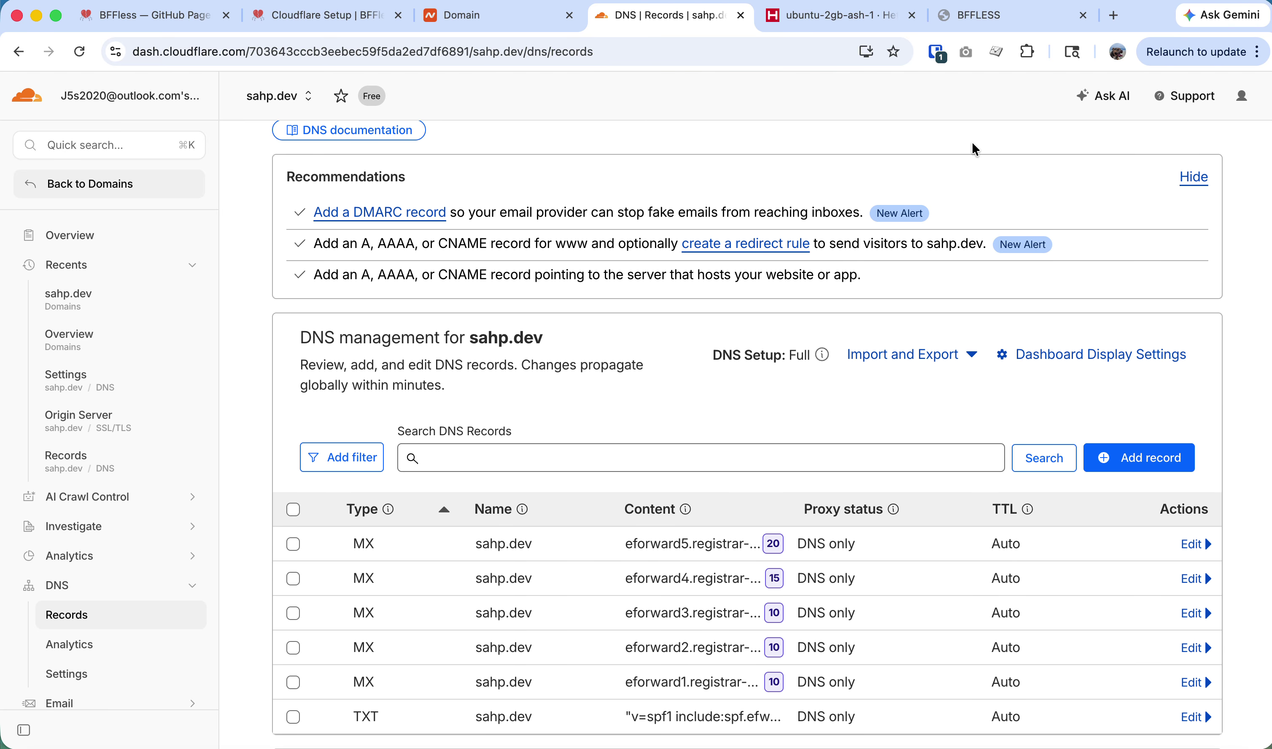
scroll(967, 151, "up", 1)
key("alt+super+2")
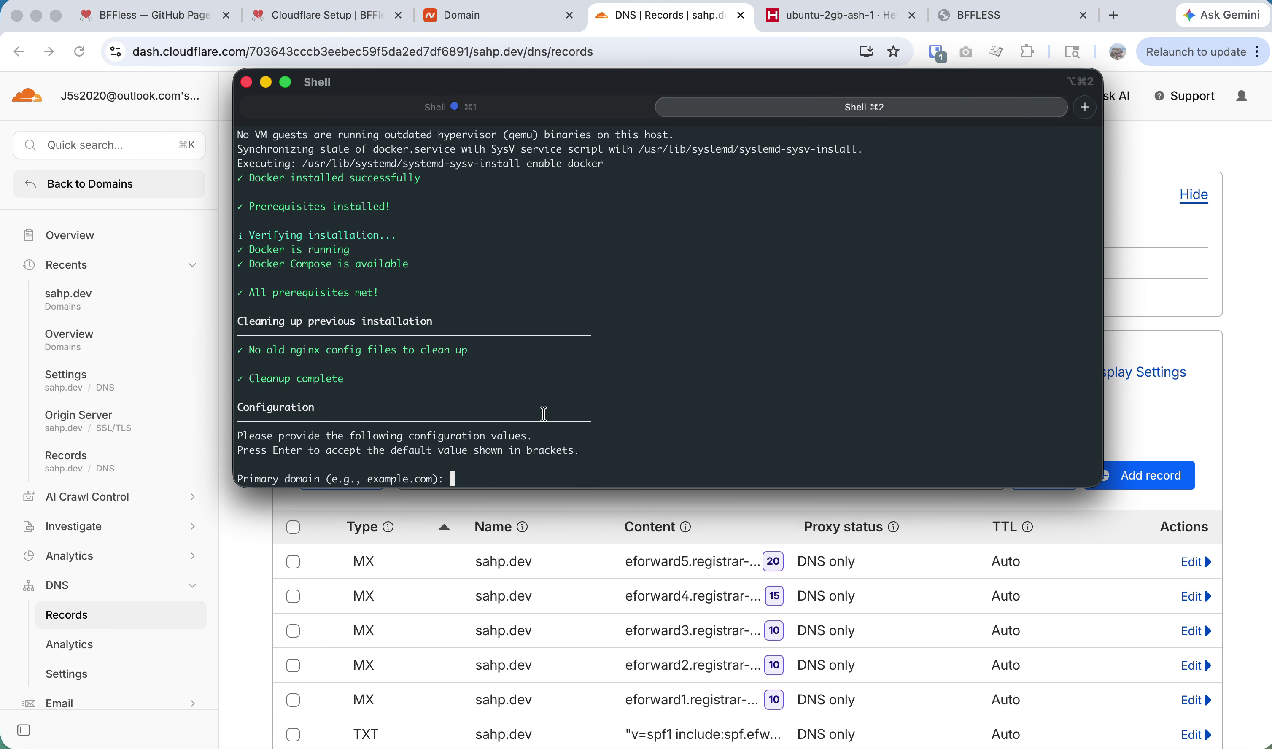
Answer the installer with domain sahp.dev, option 1 Cloudflare SSL, default IP and Redis password, no SMTP.
scroll(733, 430, "up", 5)
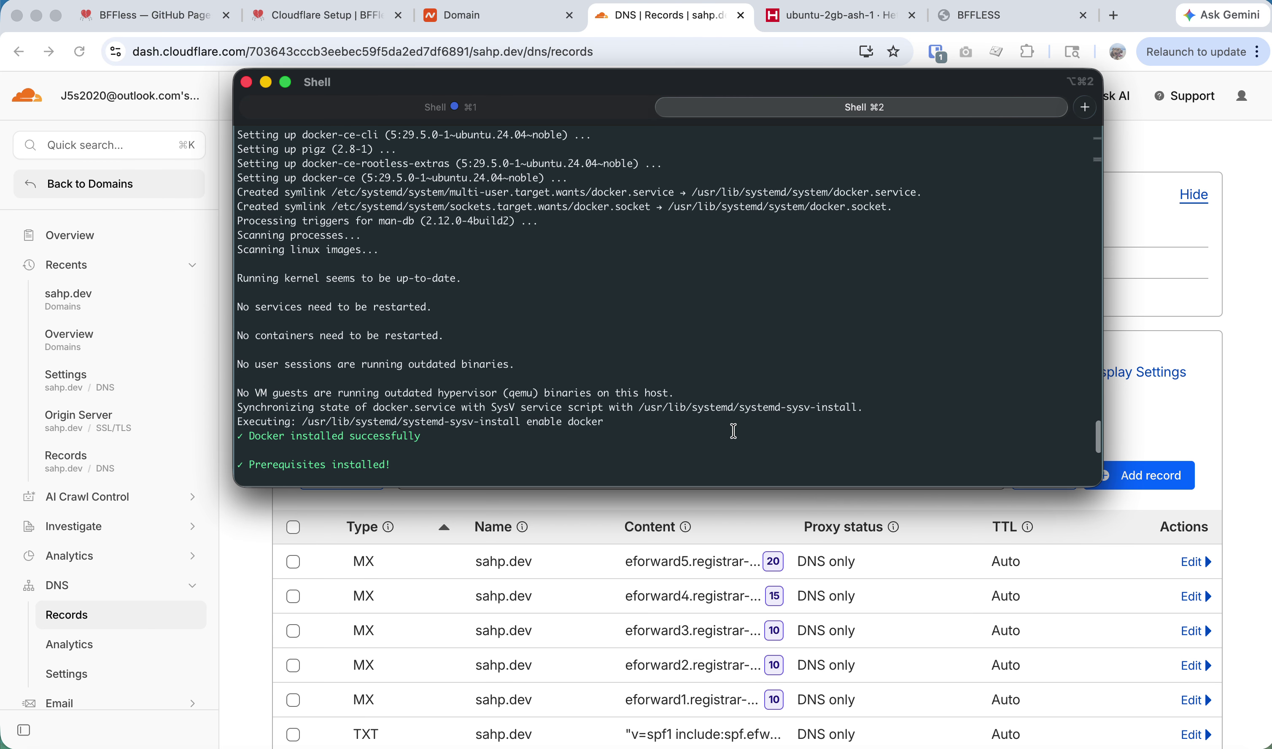
scroll(734, 431, "down", 5)
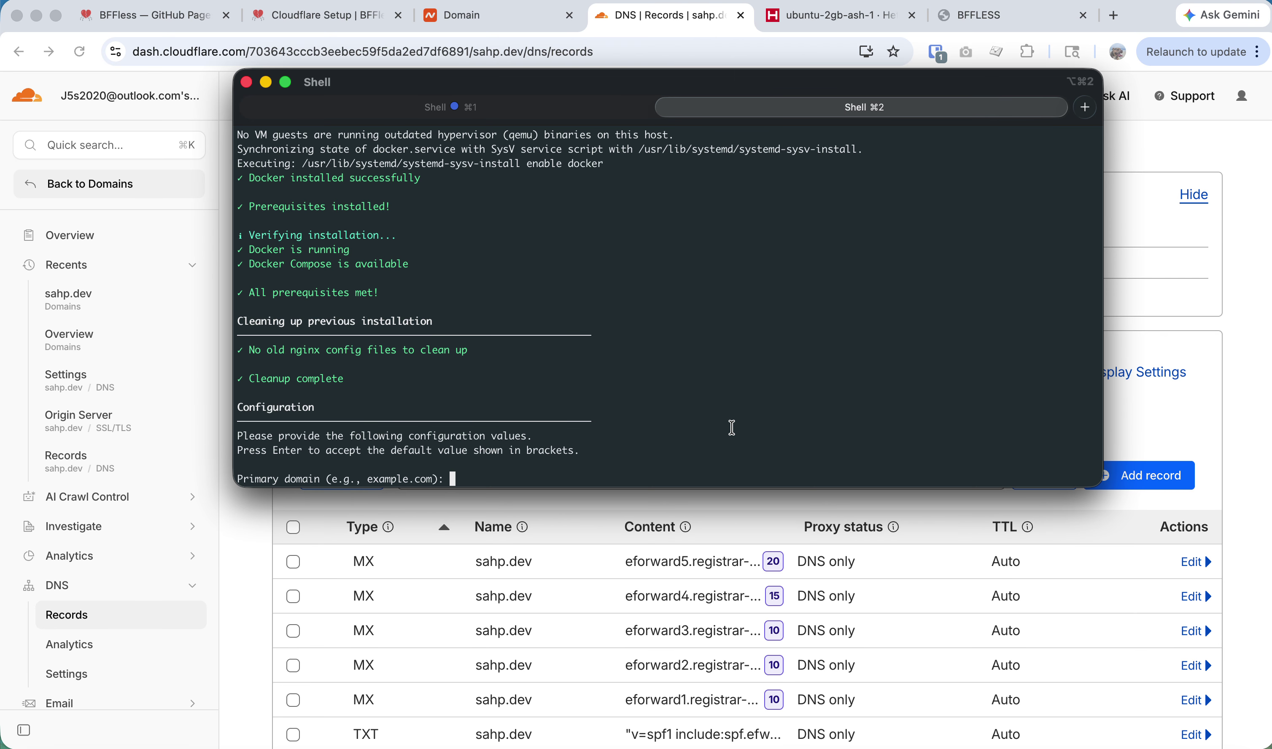
type("sahp.dev")
key("Return")
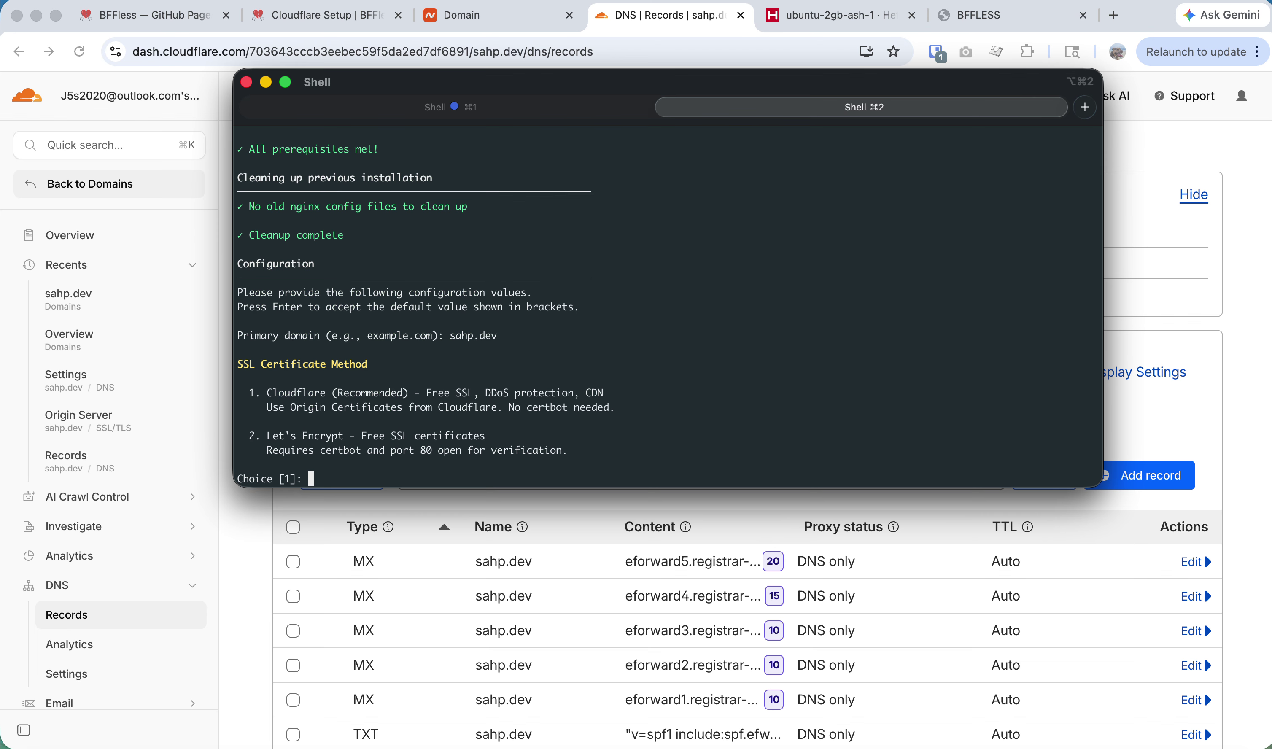
type("1")
key("Return")
key("Return")
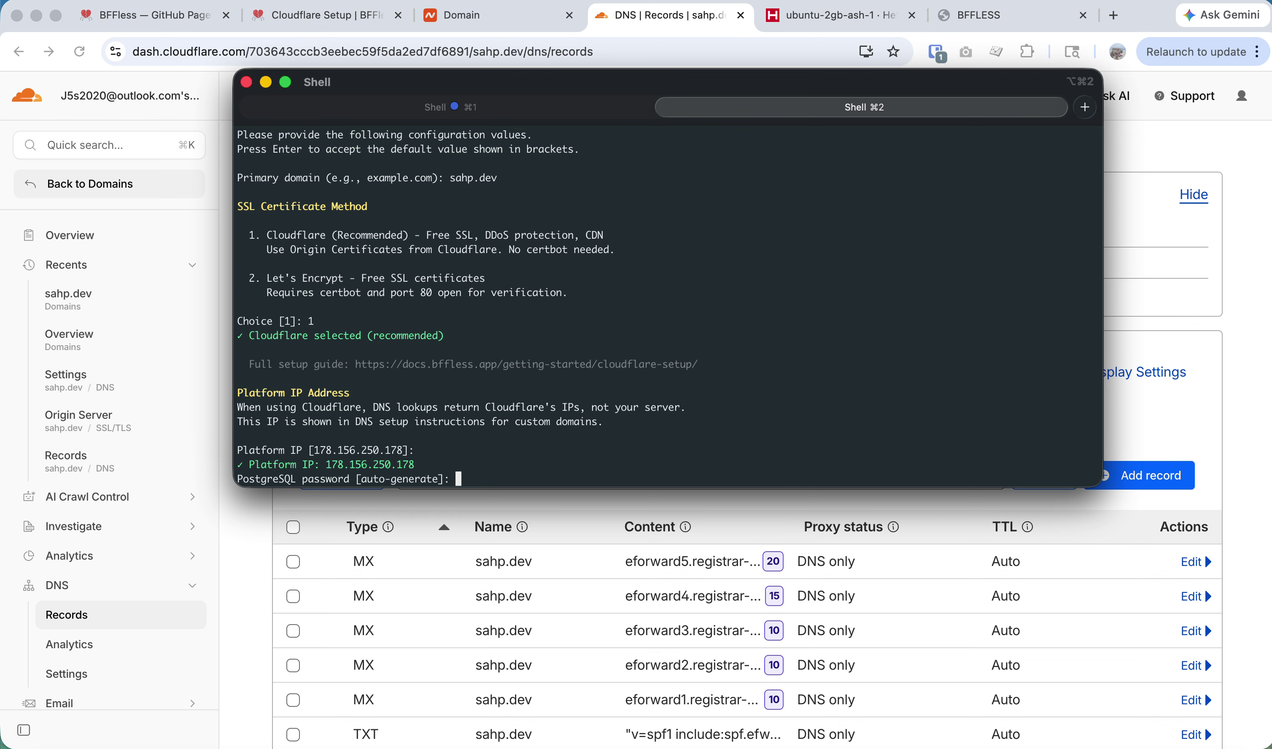
key("Return")
key("Return")
key("Return")
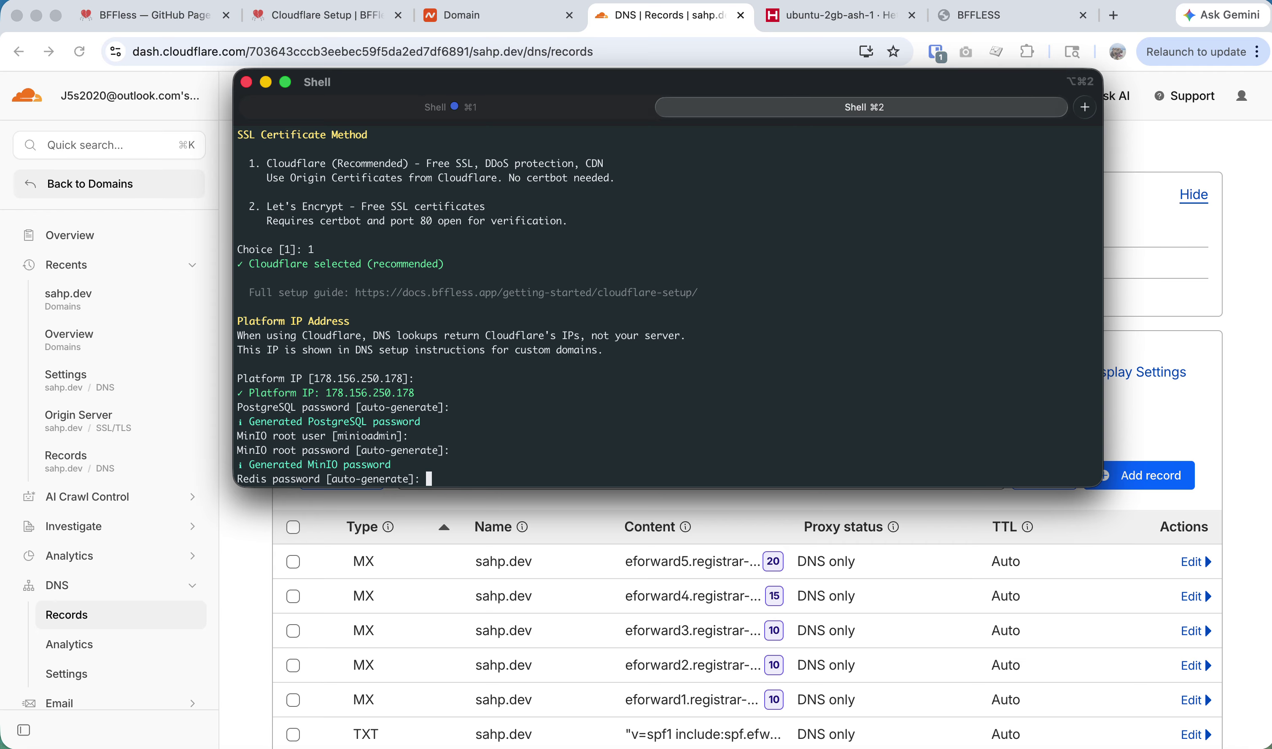
key("Return")
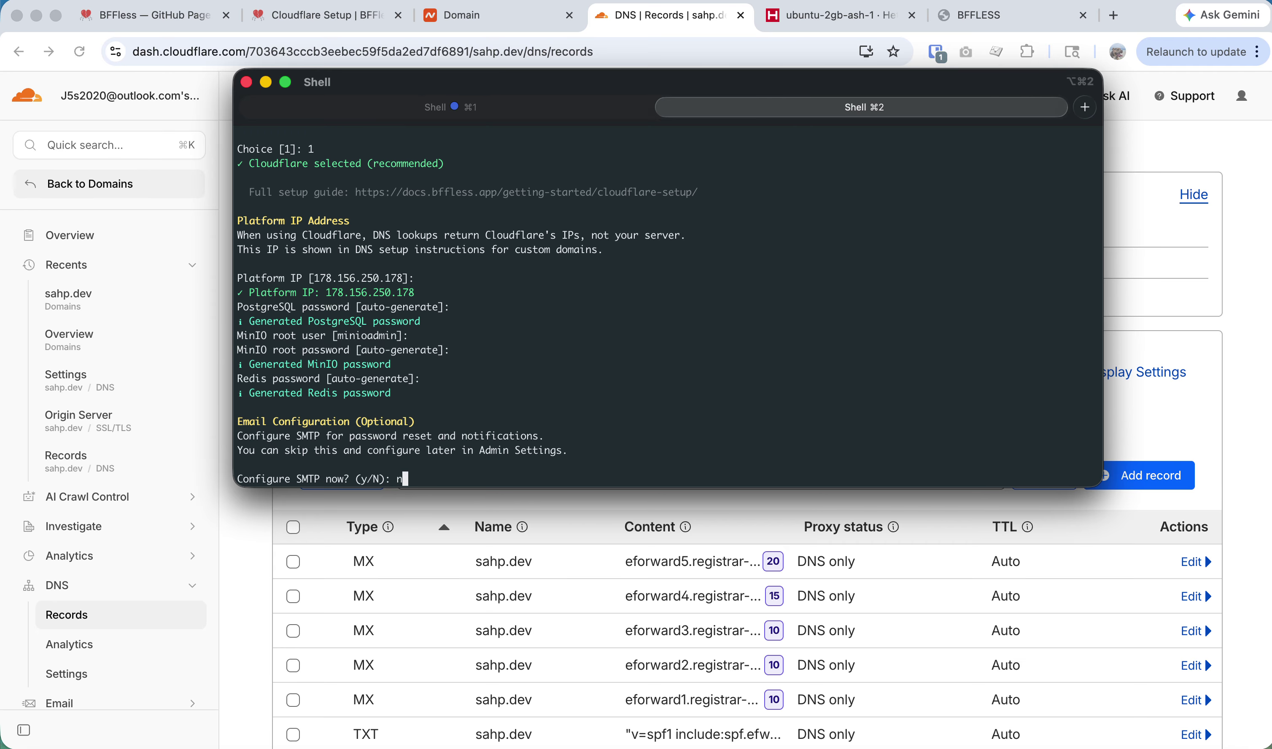
key("Return")
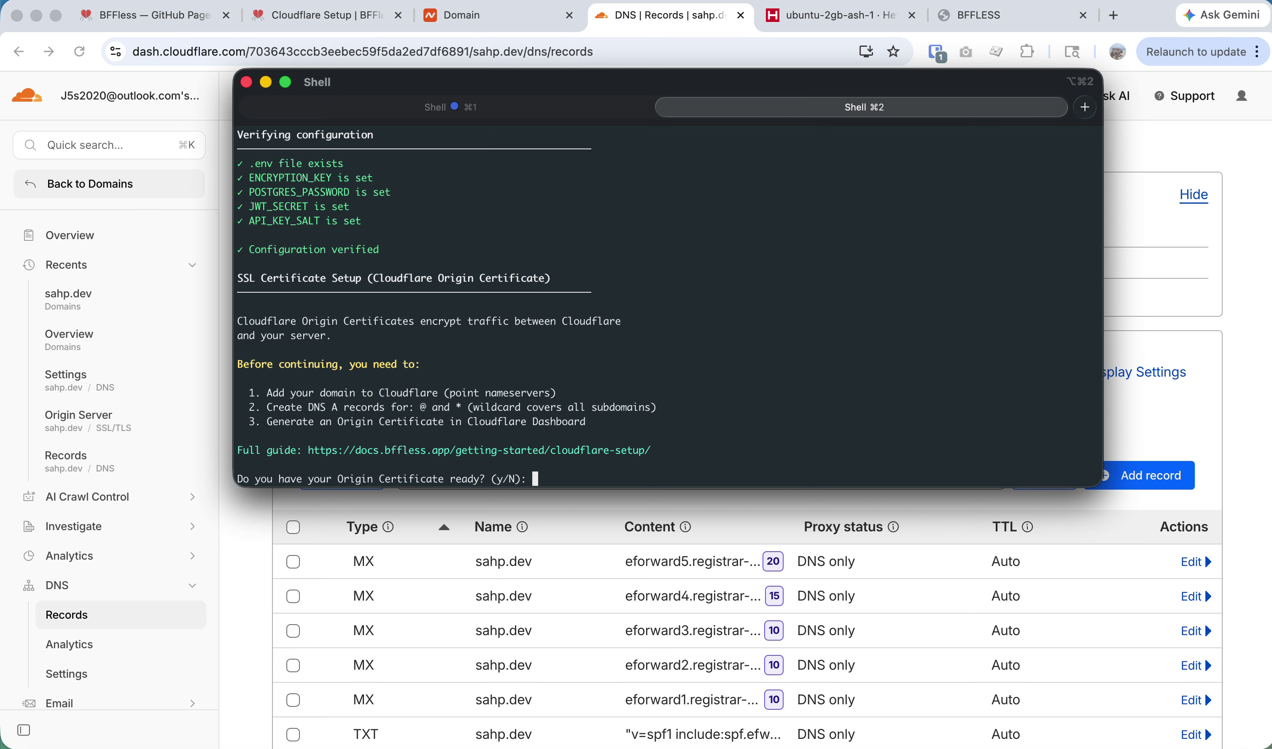
Answer y in the installer to confirm the origin certificate is ready.
type("y")
key("Return")
key("super+Tab")
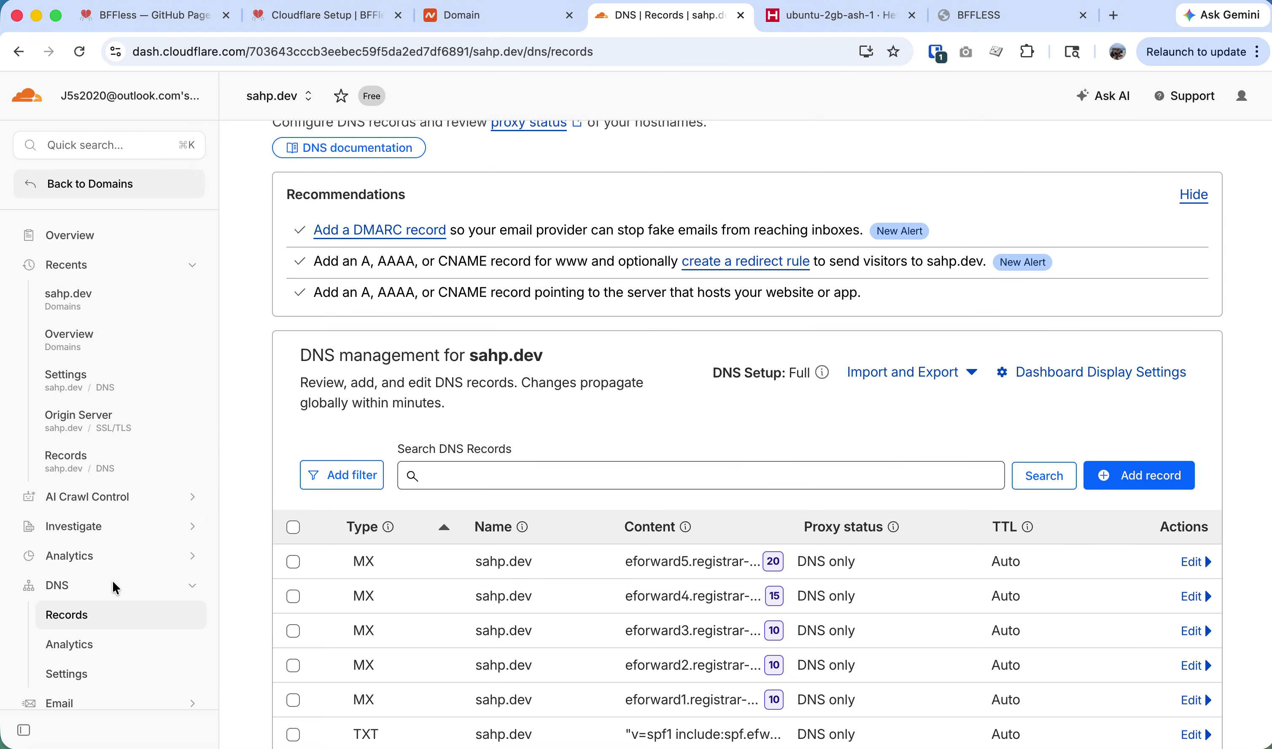
scroll(66, 566, "down", 2)
Find the Quick Start guide's Cloudflare (Recommended) SSL section and highlight Origin Certificate in its diagram.
left_click(289, 17)
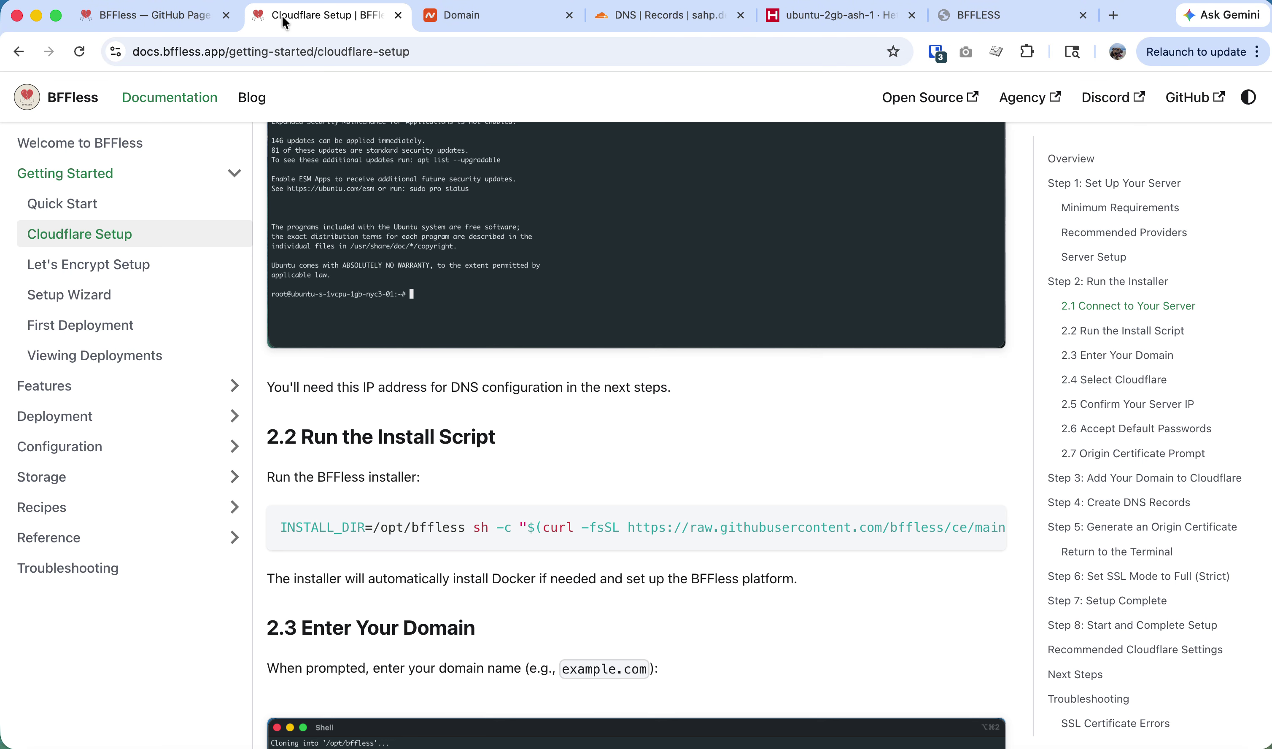
left_click(162, 18)
left_click(324, 18)
scroll(401, 283, "up", 10)
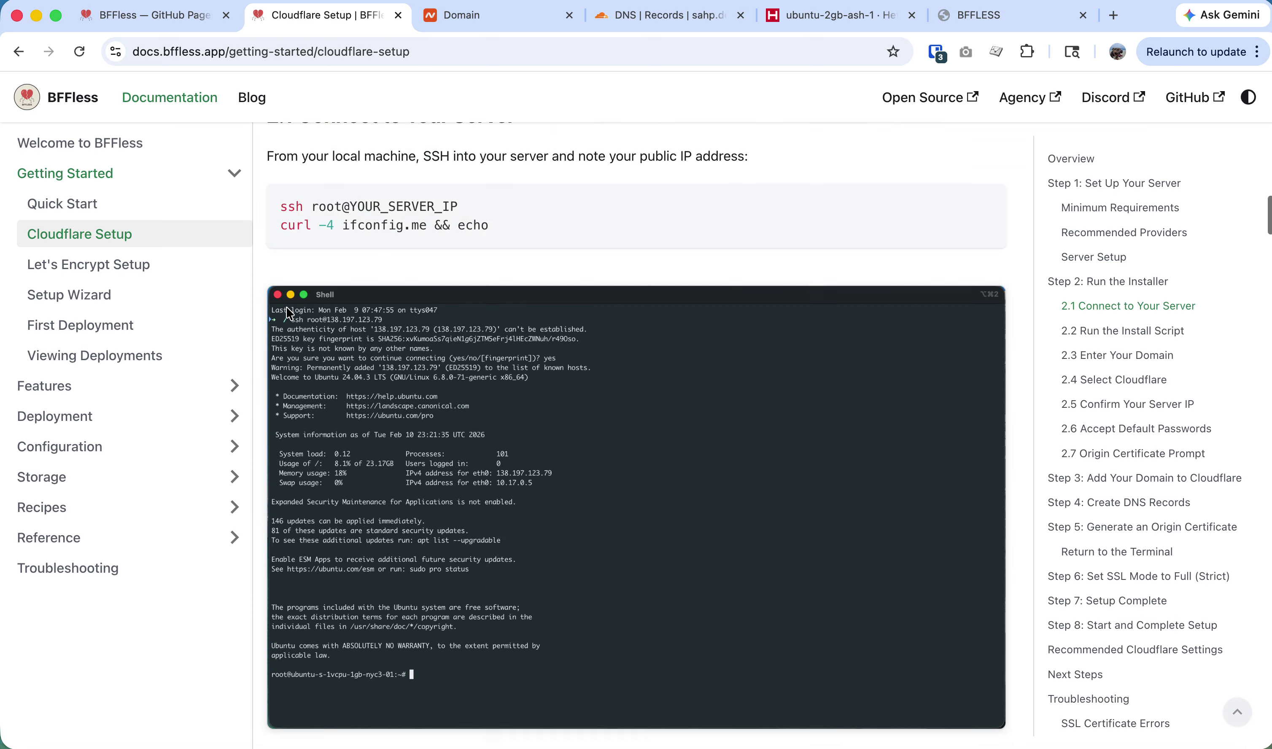
left_click(62, 203)
scroll(579, 483, "down", 5)
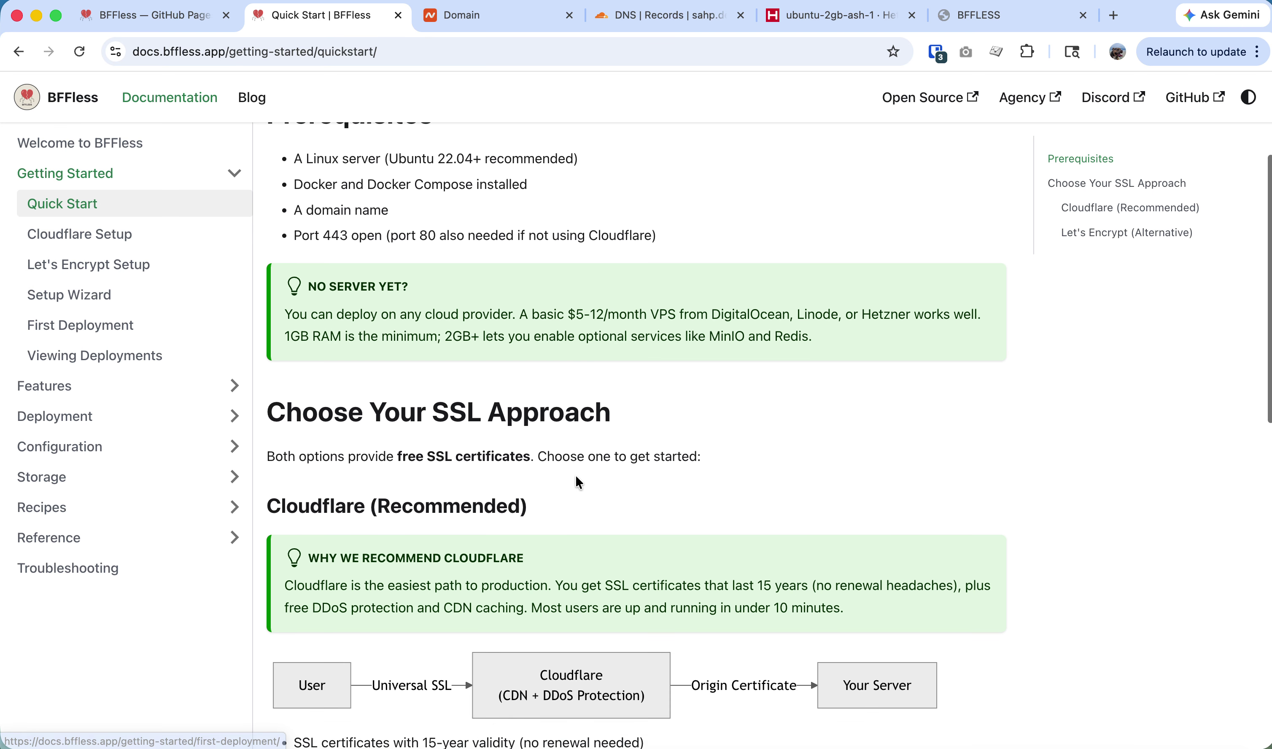
mouse_move(694, 675)
left_mouse_down()
mouse_move(844, 678)
mouse_move(691, 678)
left_mouse_up()
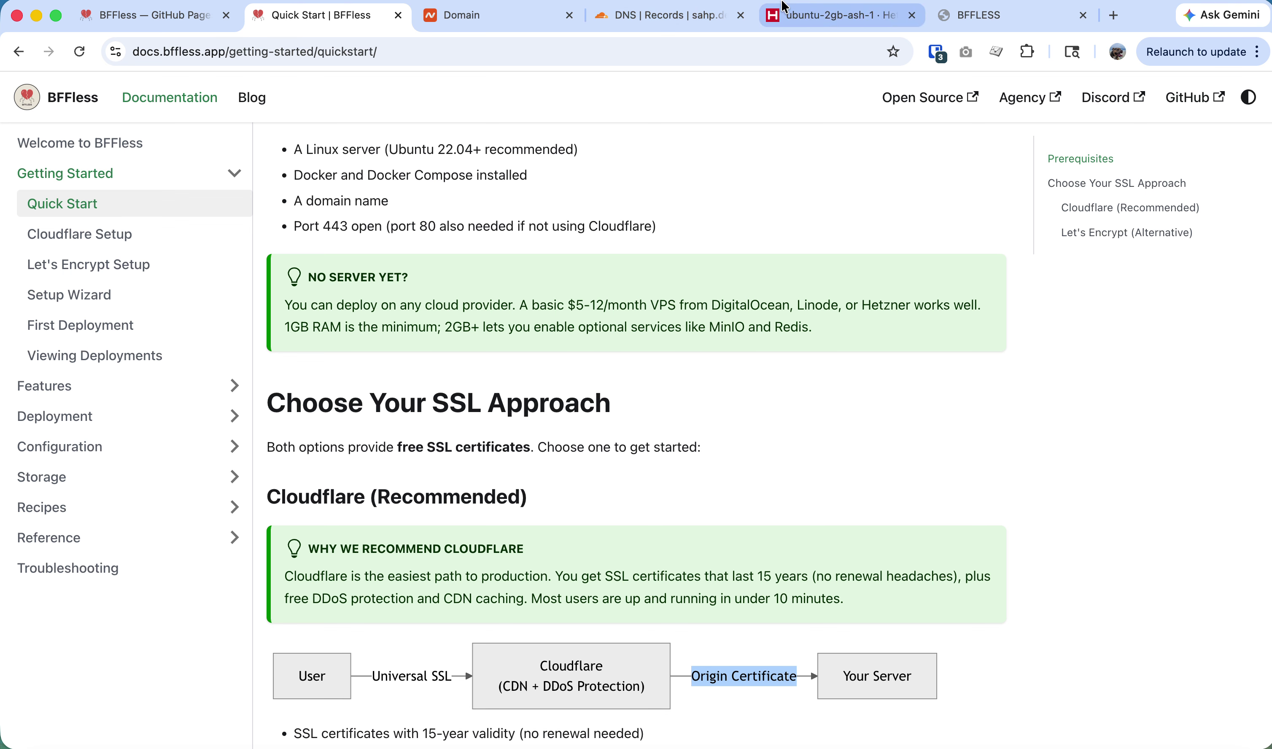
Return to Cloudflare and open SSL/TLS > Origin Server for sahp.dev.
left_click(668, 16)
left_click(483, 15)
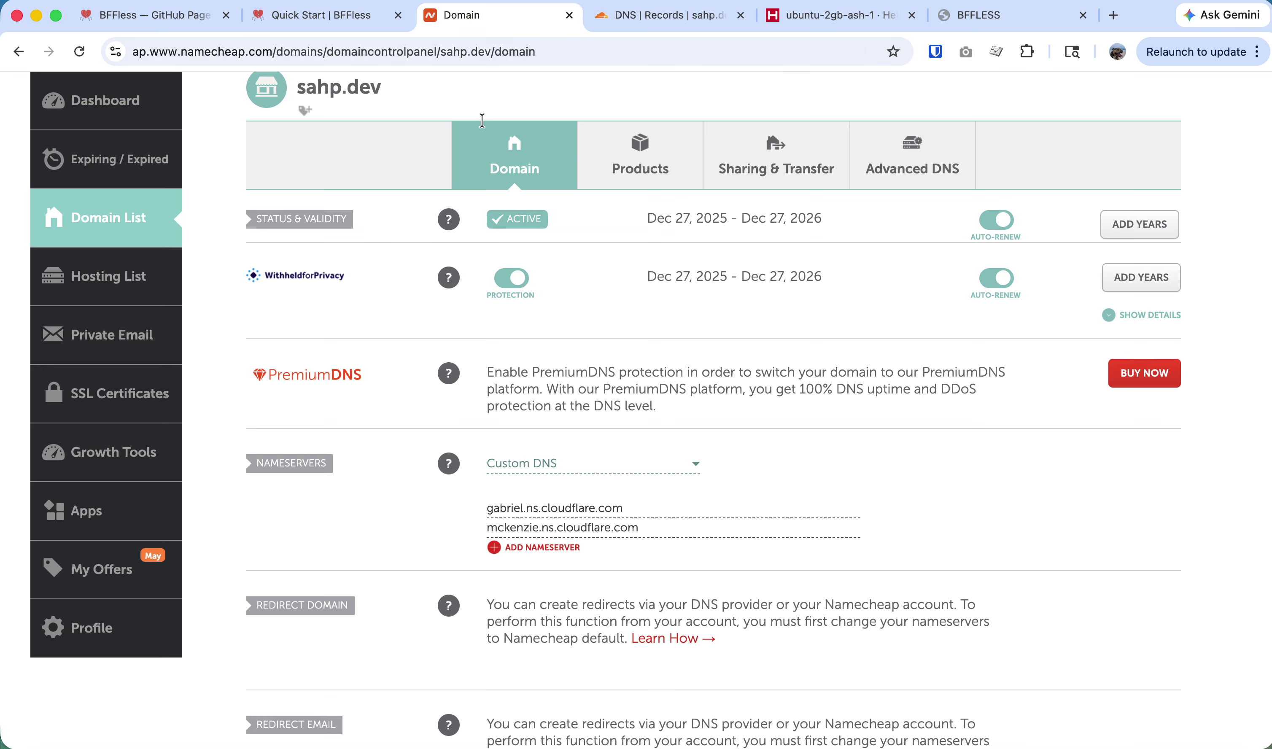
left_click(849, 15)
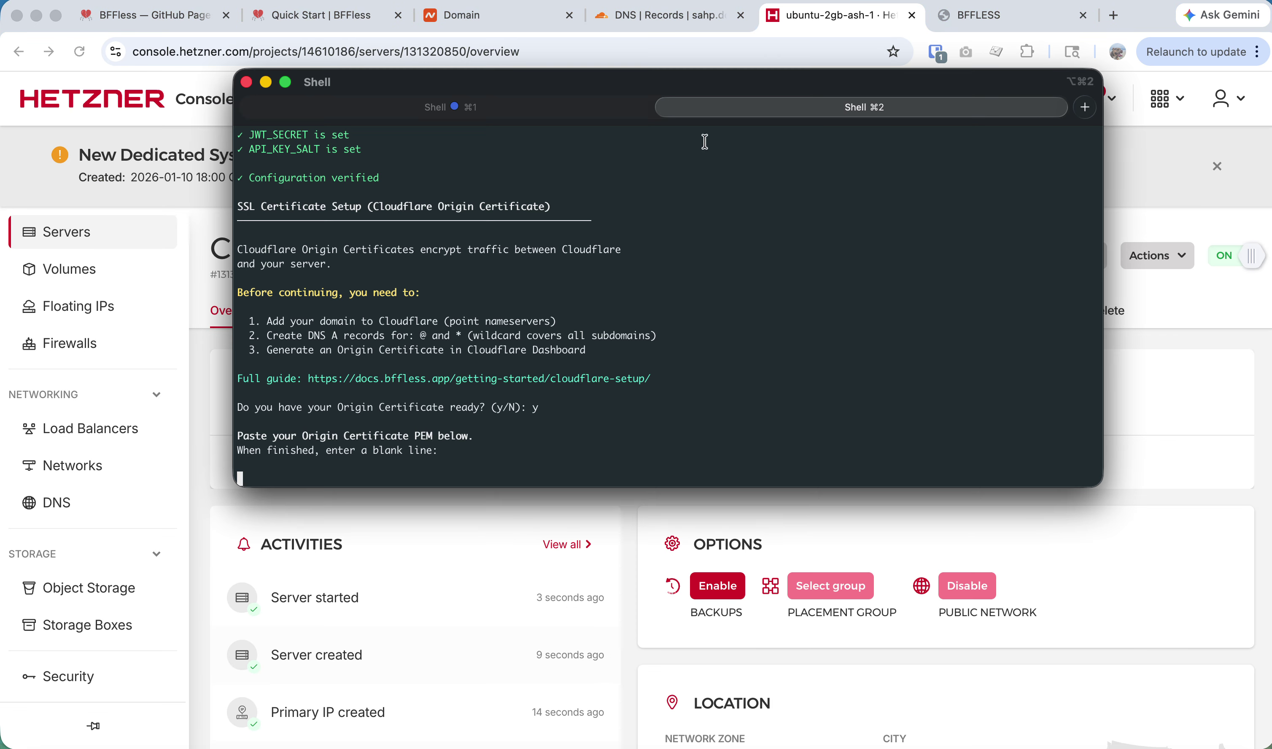
left_click(657, 26)
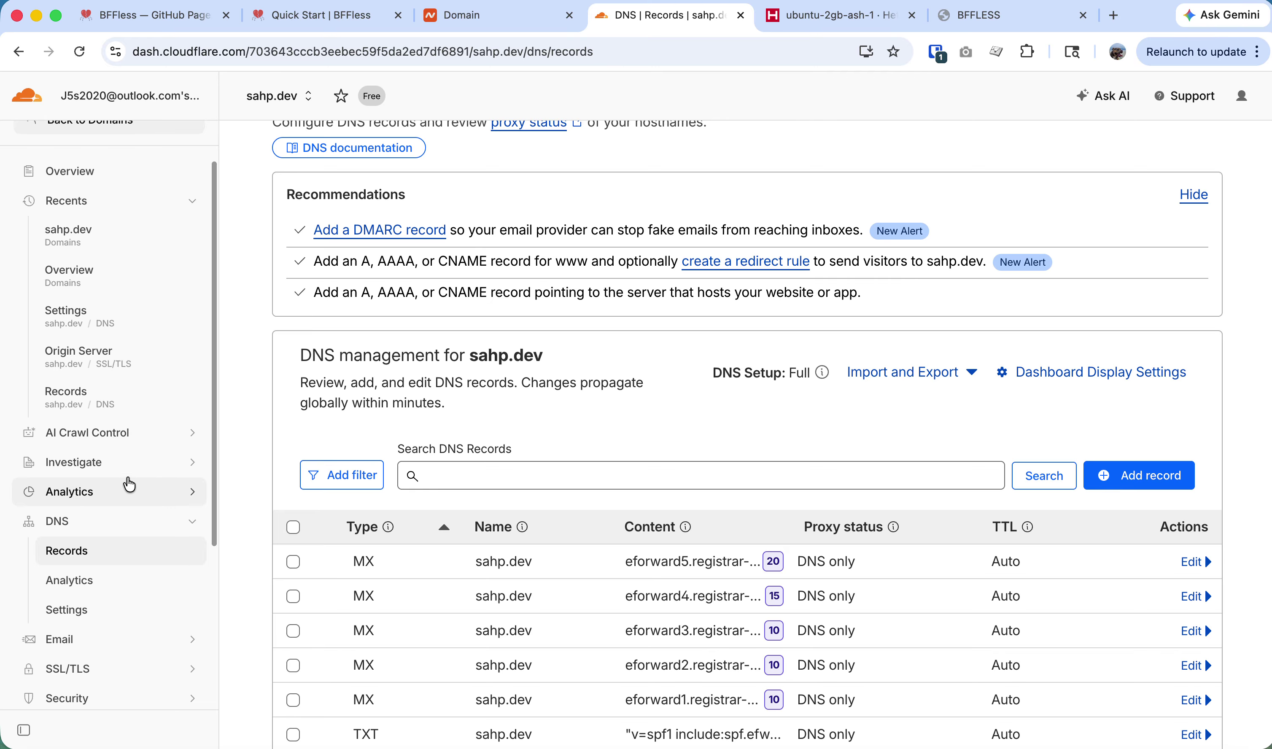
scroll(108, 589, "up", 2)
scroll(108, 587, "down", 6)
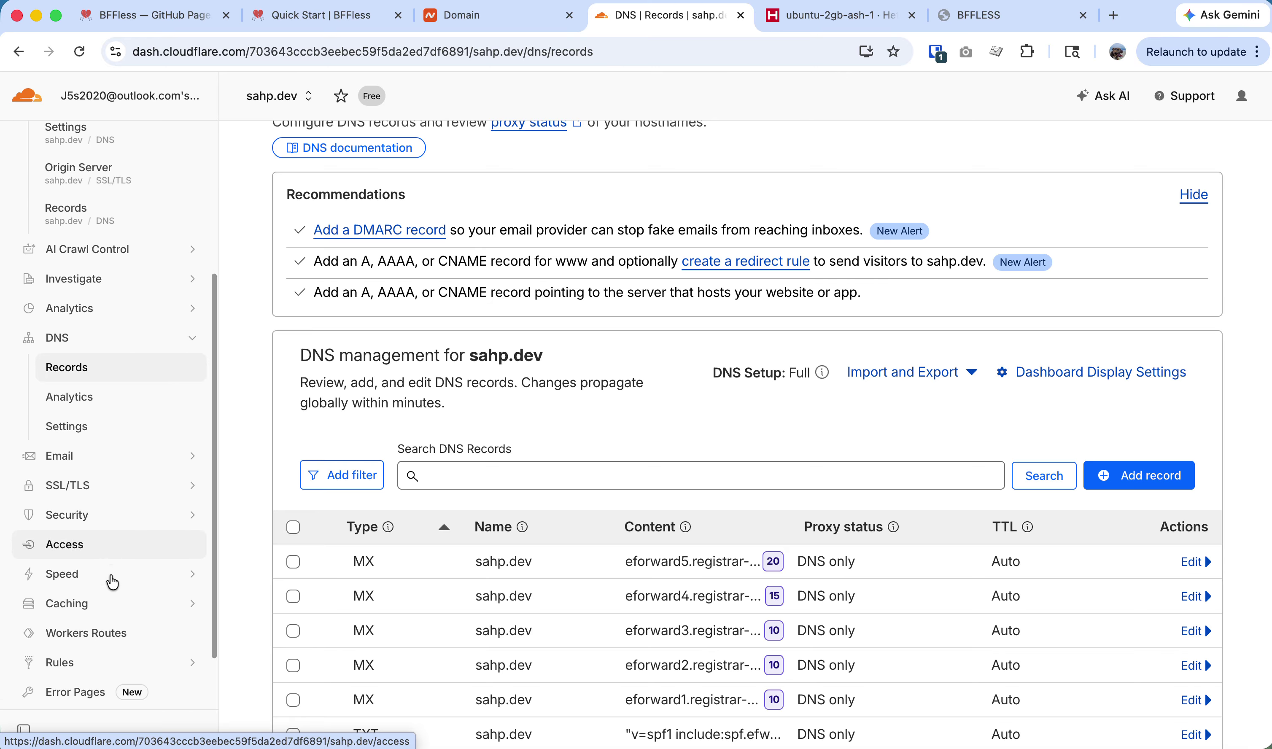
left_click(103, 487)
scroll(105, 535, "down", 3)
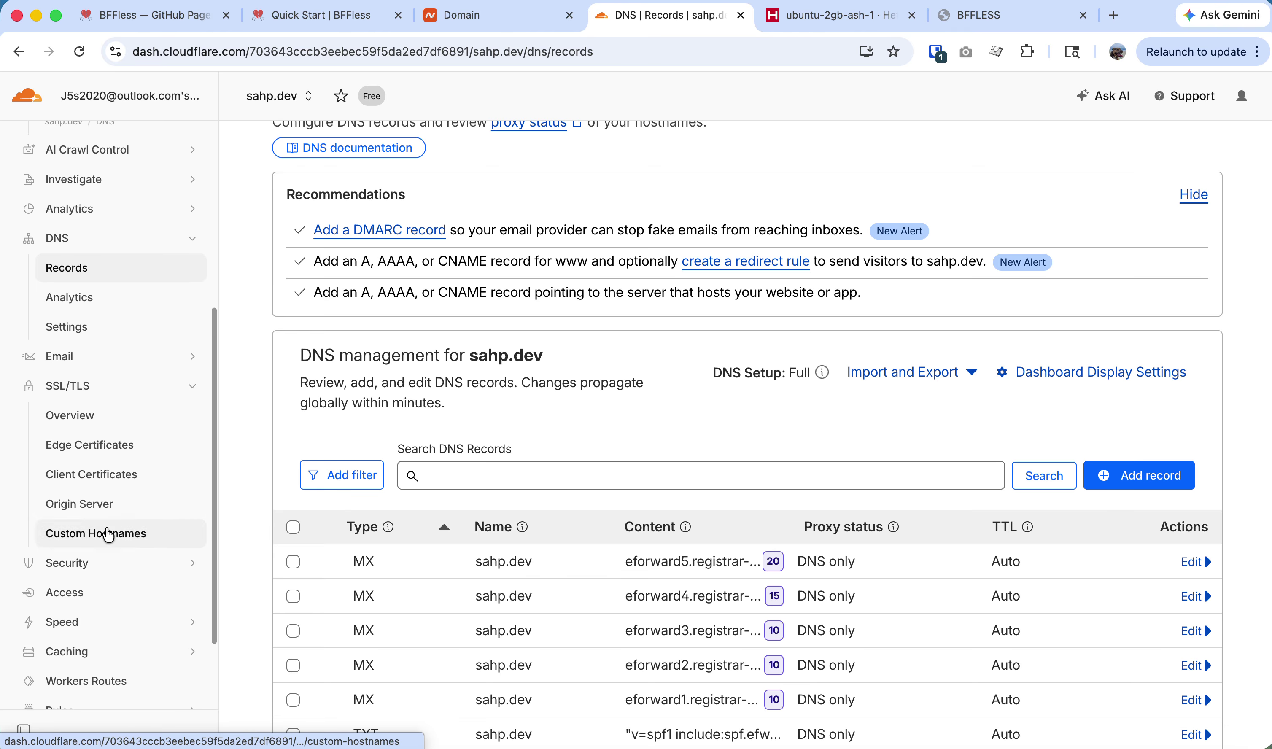
left_click(103, 506)
scroll(103, 510, "down", 3)
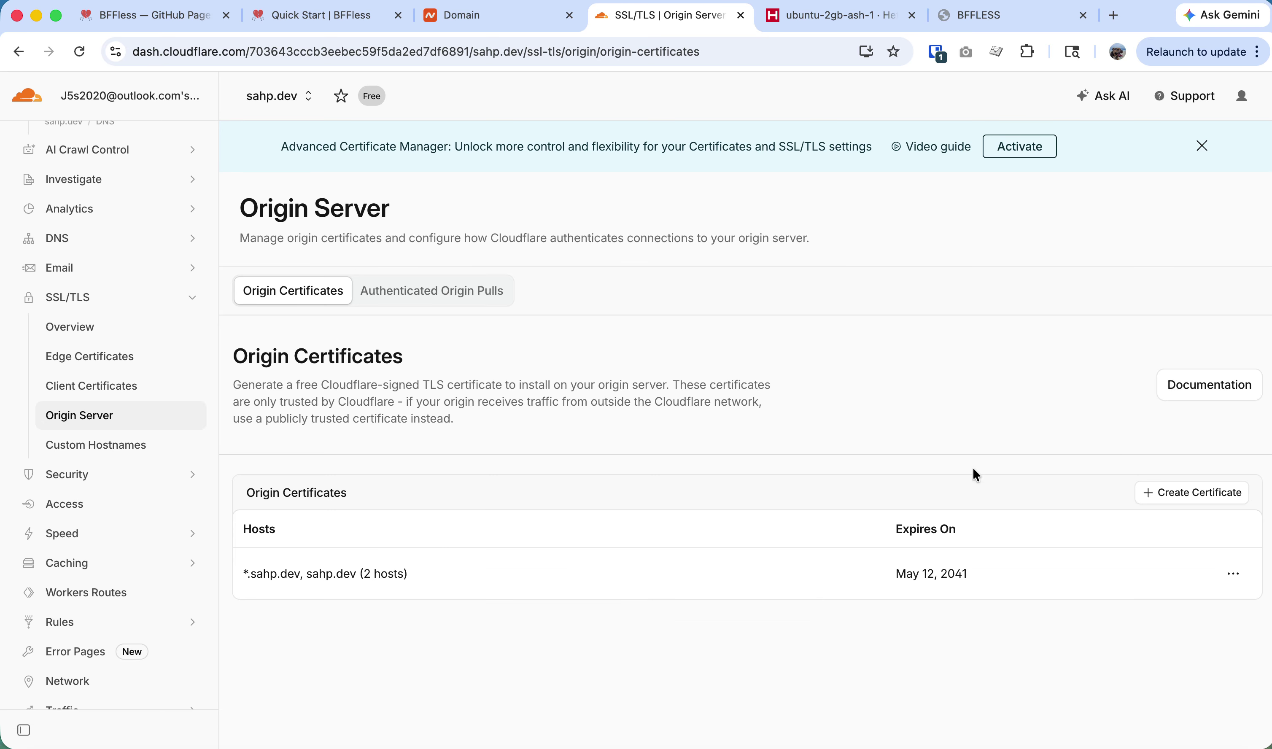
Revoke the old sahp.dev origin certificate, acknowledging the warning, and start a new certificate.
left_click(1233, 573)
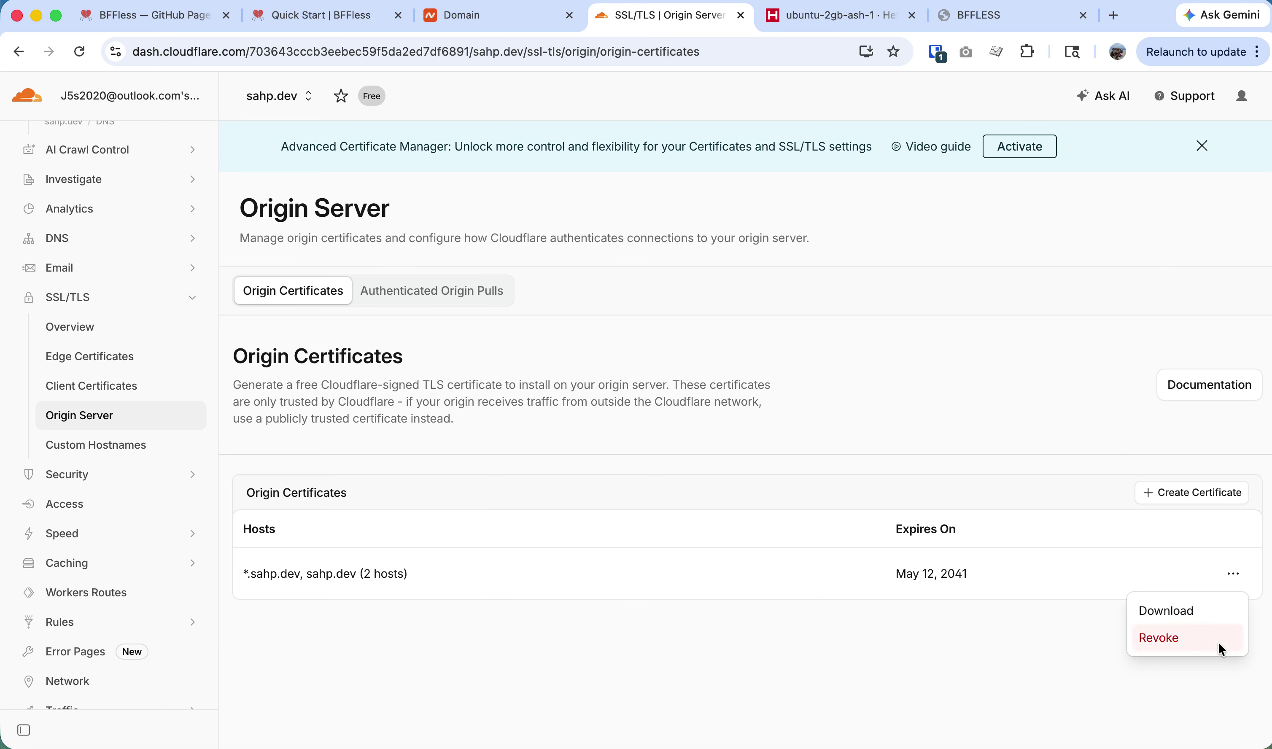
left_click(1171, 641)
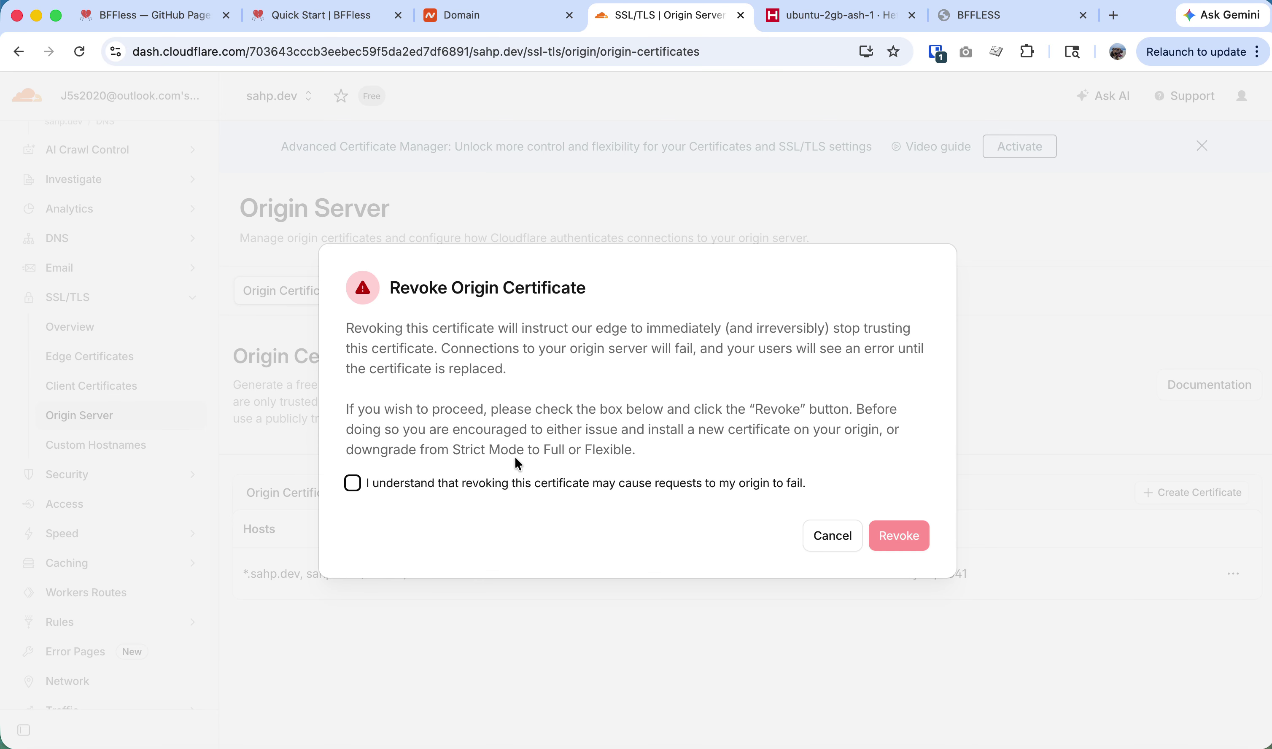
left_click(456, 486)
left_click(923, 538)
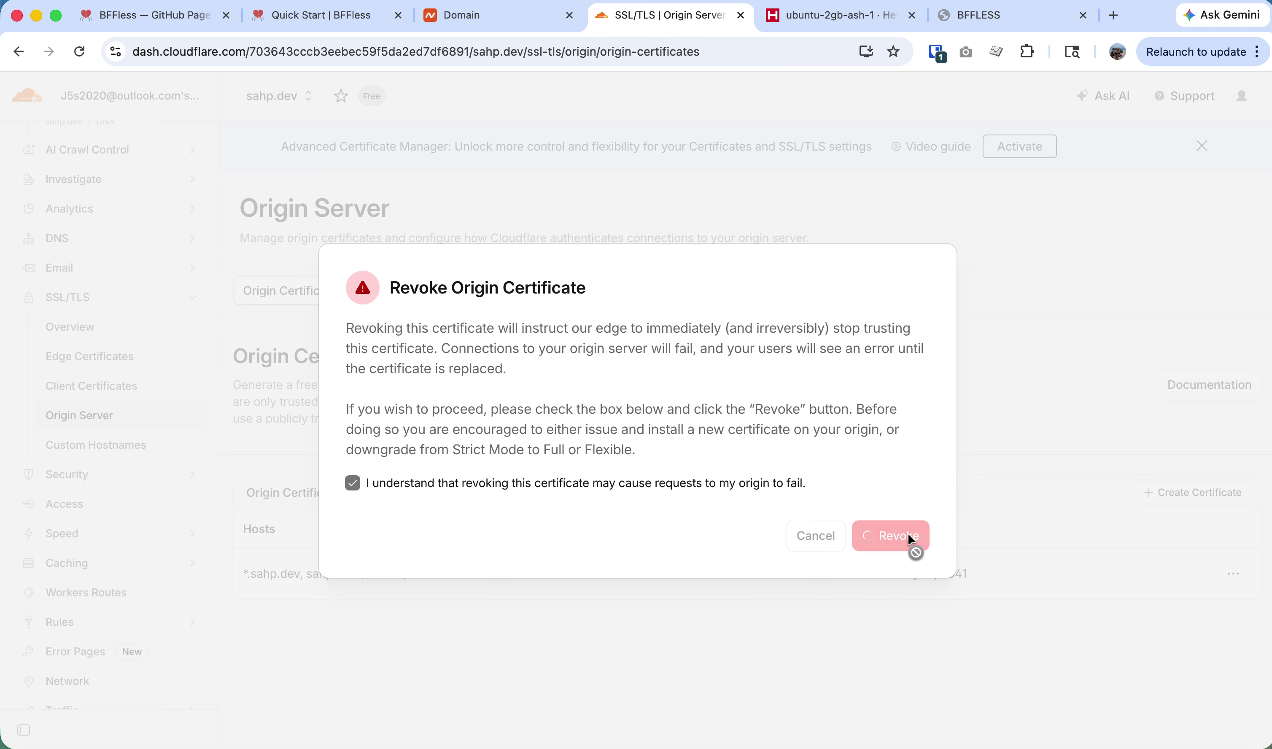
left_click(1177, 493)
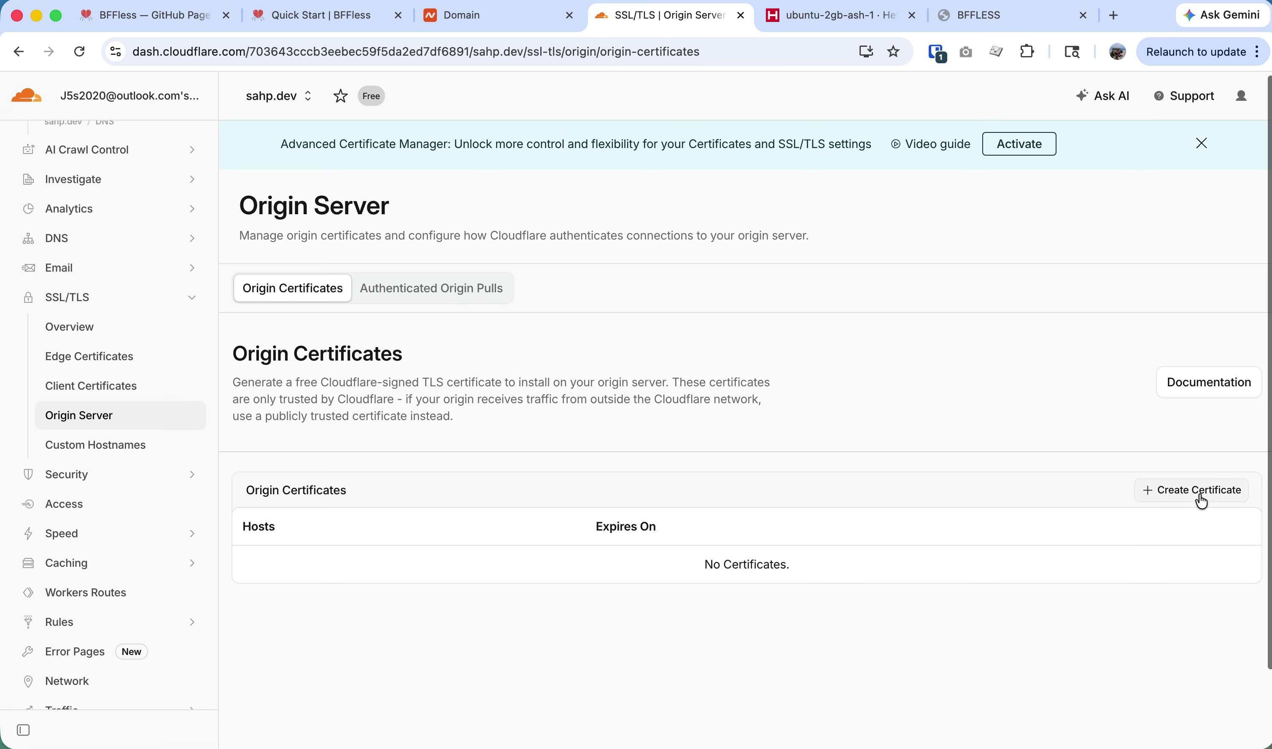
scroll(540, 626, "down", 2)
Generate the new sahp.dev origin certificate and paste its PEM certificate into the installer.
scroll(540, 626, "down", 3)
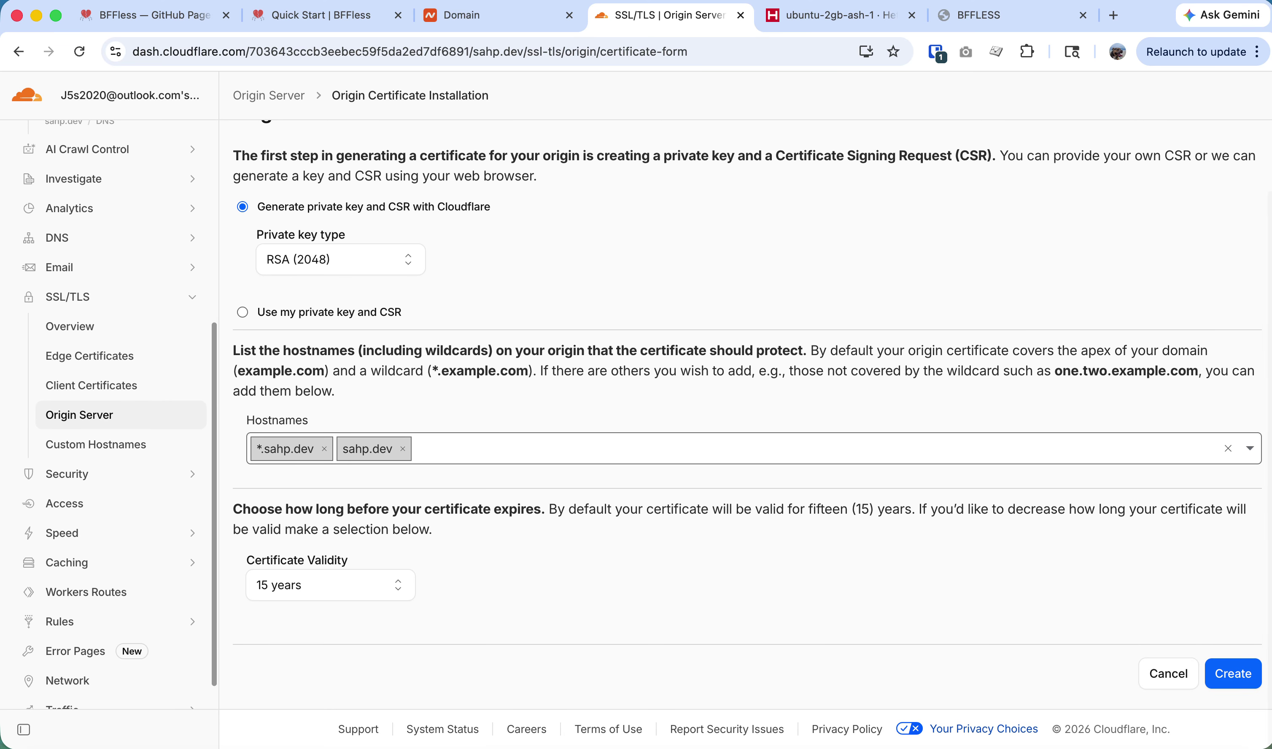
left_click(1232, 674)
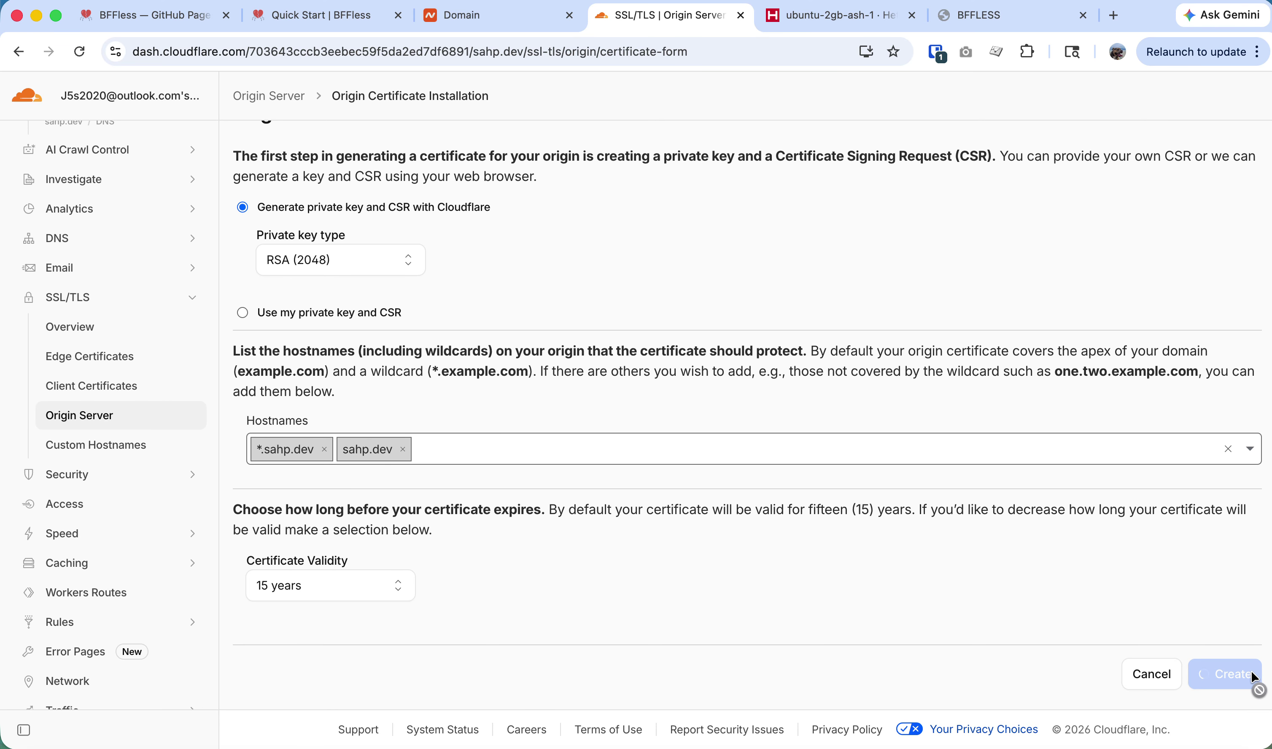
left_click(494, 343)
key("super+a")
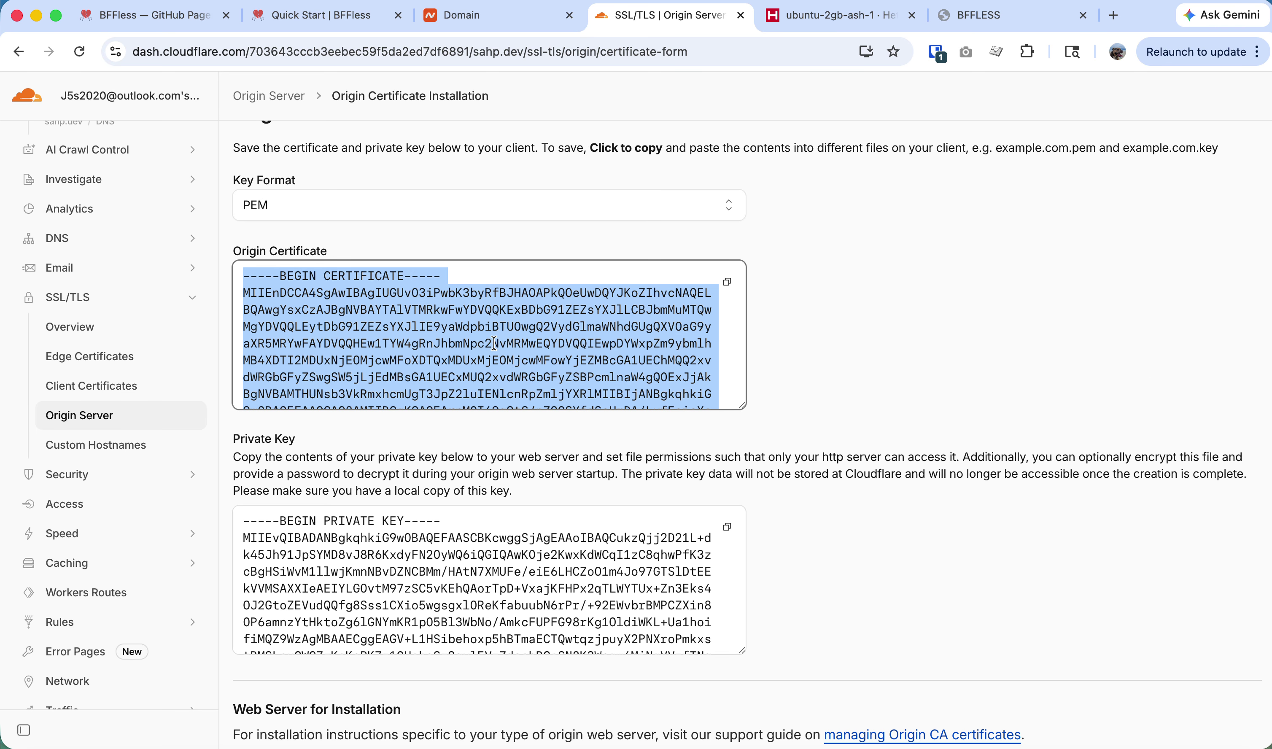
key("super+Tab")
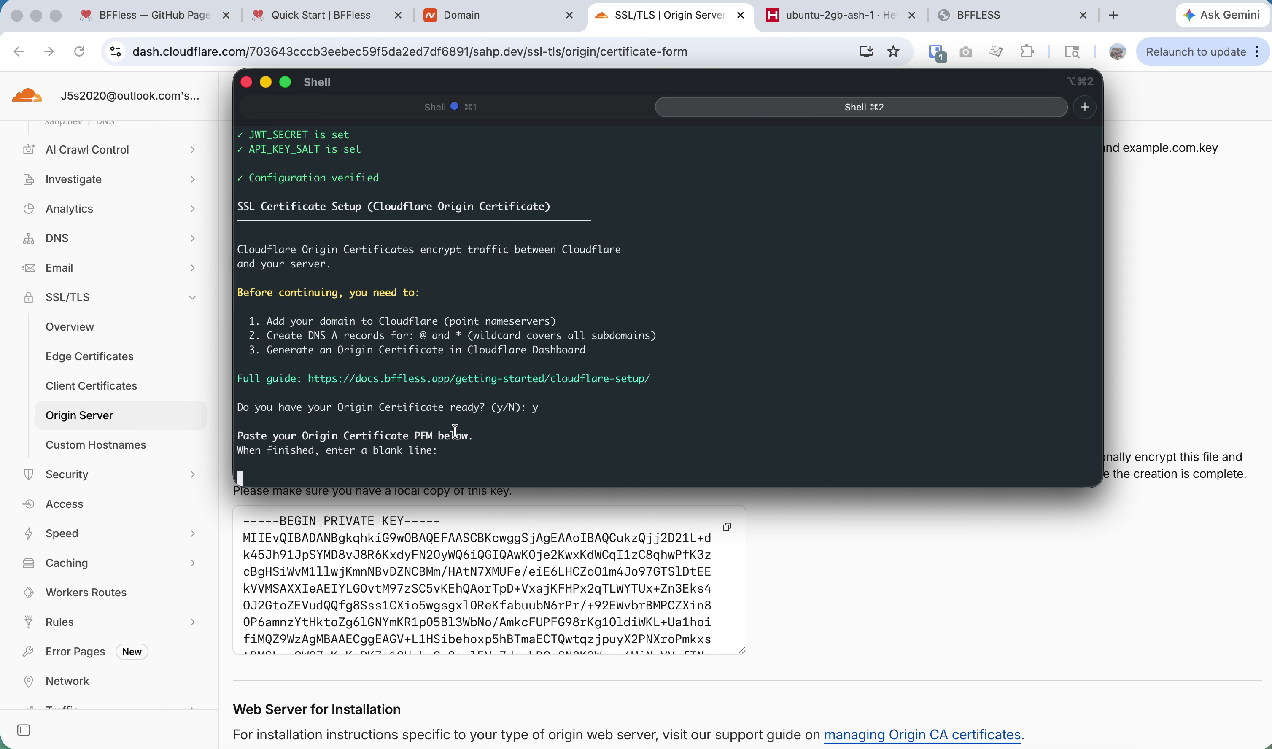
key("super+v")
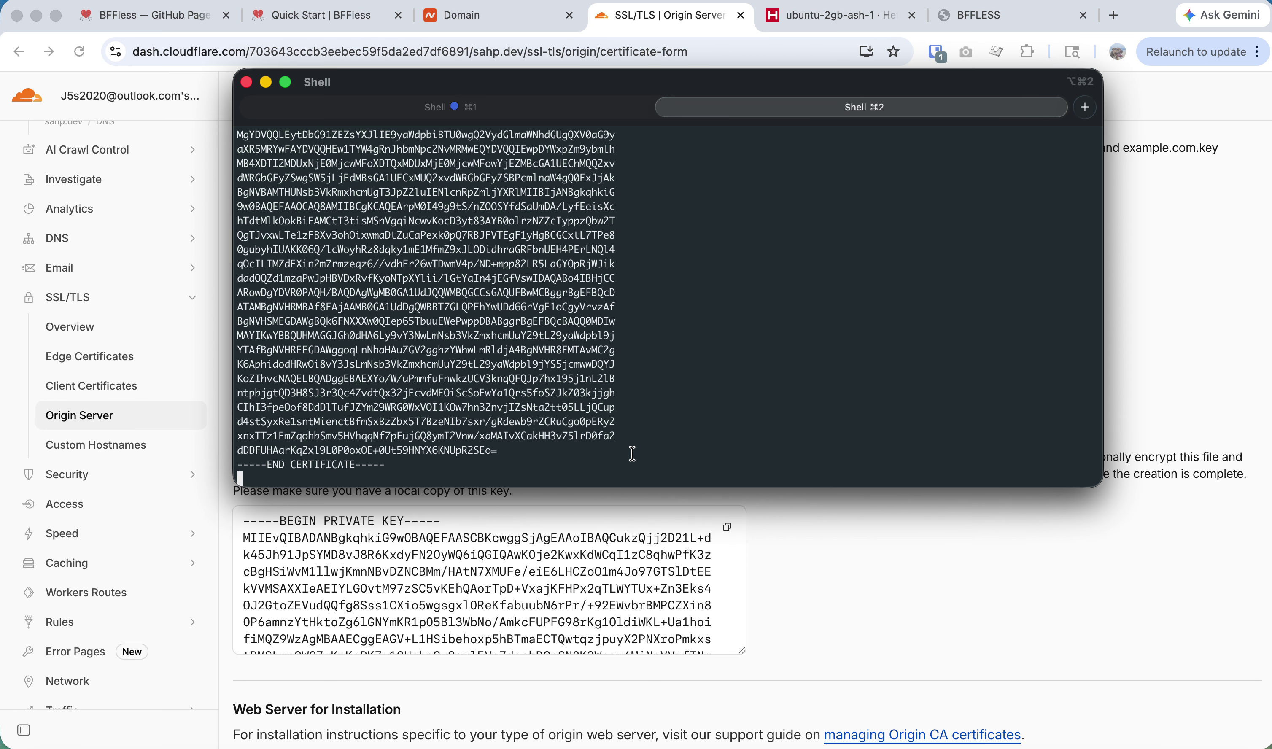
key("Return")
Paste the generated private key into the installer to finish the certificate installation.
key("super+Tab")
left_click(549, 599)
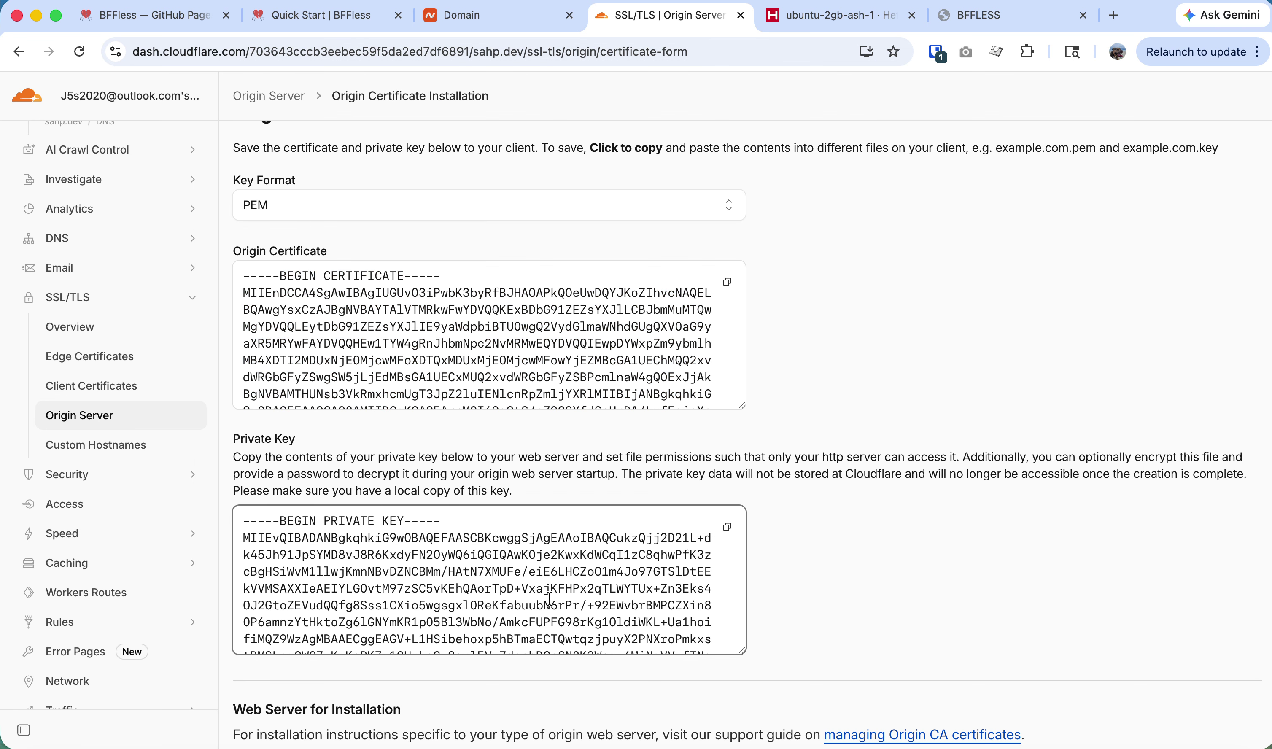
key("super+a")
key("super+Tab")
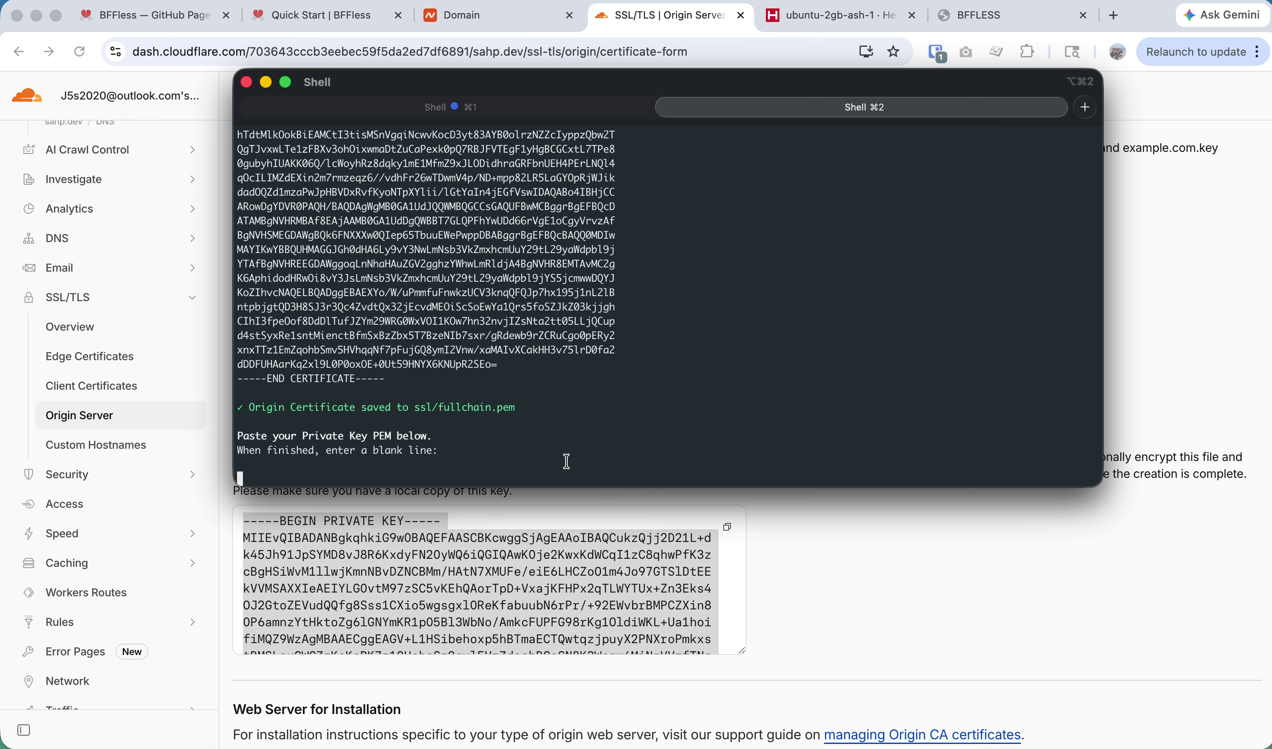
key("super+v")
key("Return")
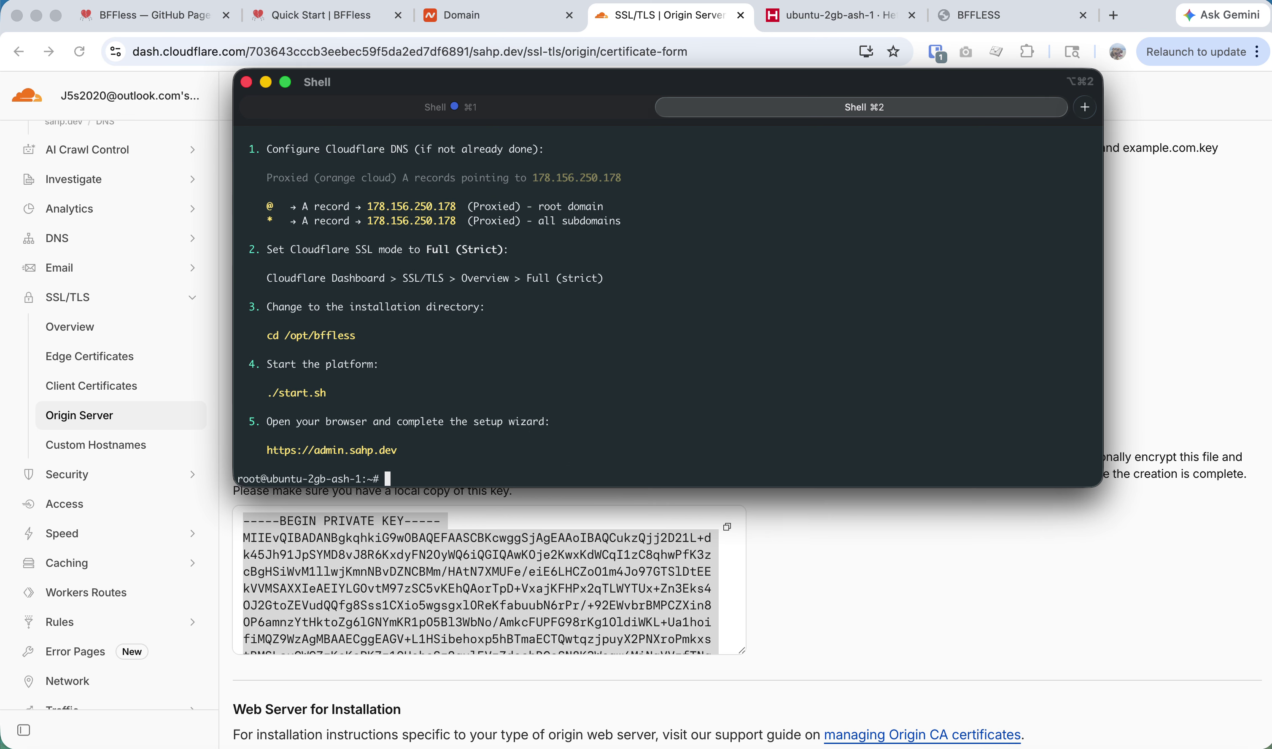
Review the installer's Next Steps, noting server IP 178.156.250.178.
scroll(489, 288, "up", 3)
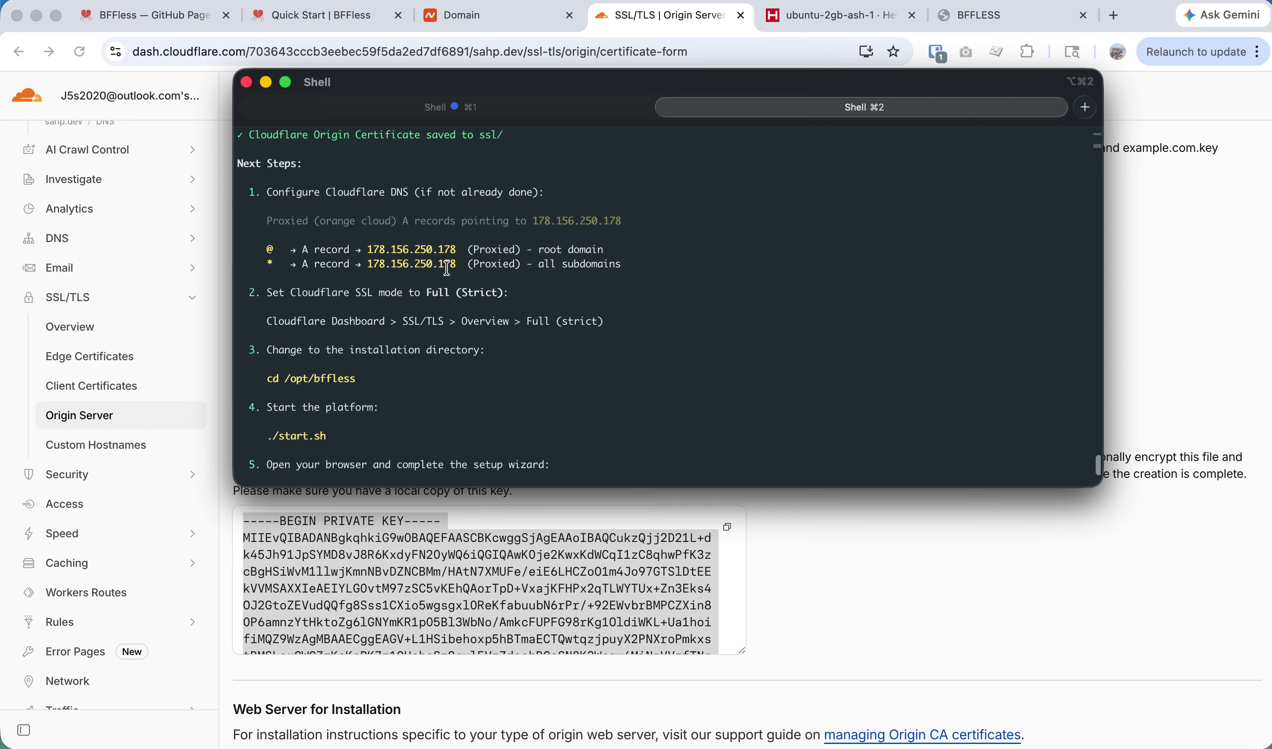
left_click_drag(457, 280, 369, 277)
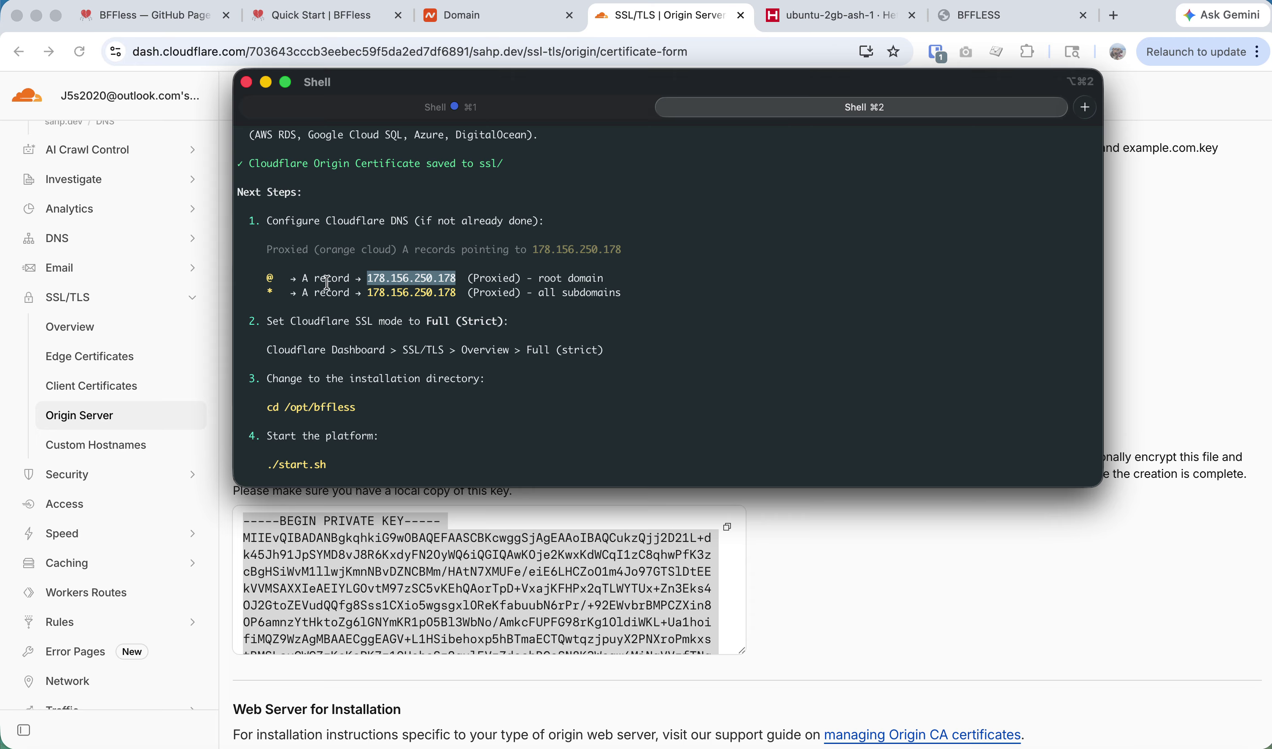
left_click(265, 276)
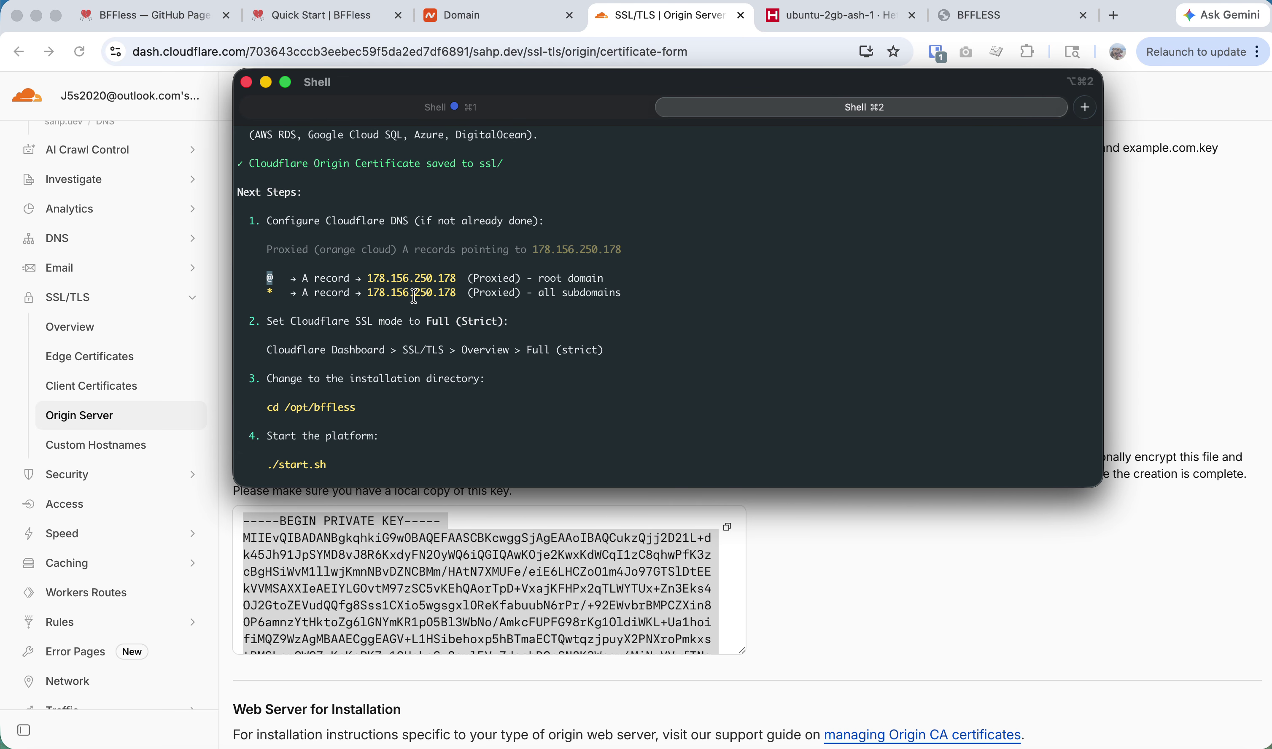
key("alt+super+2")
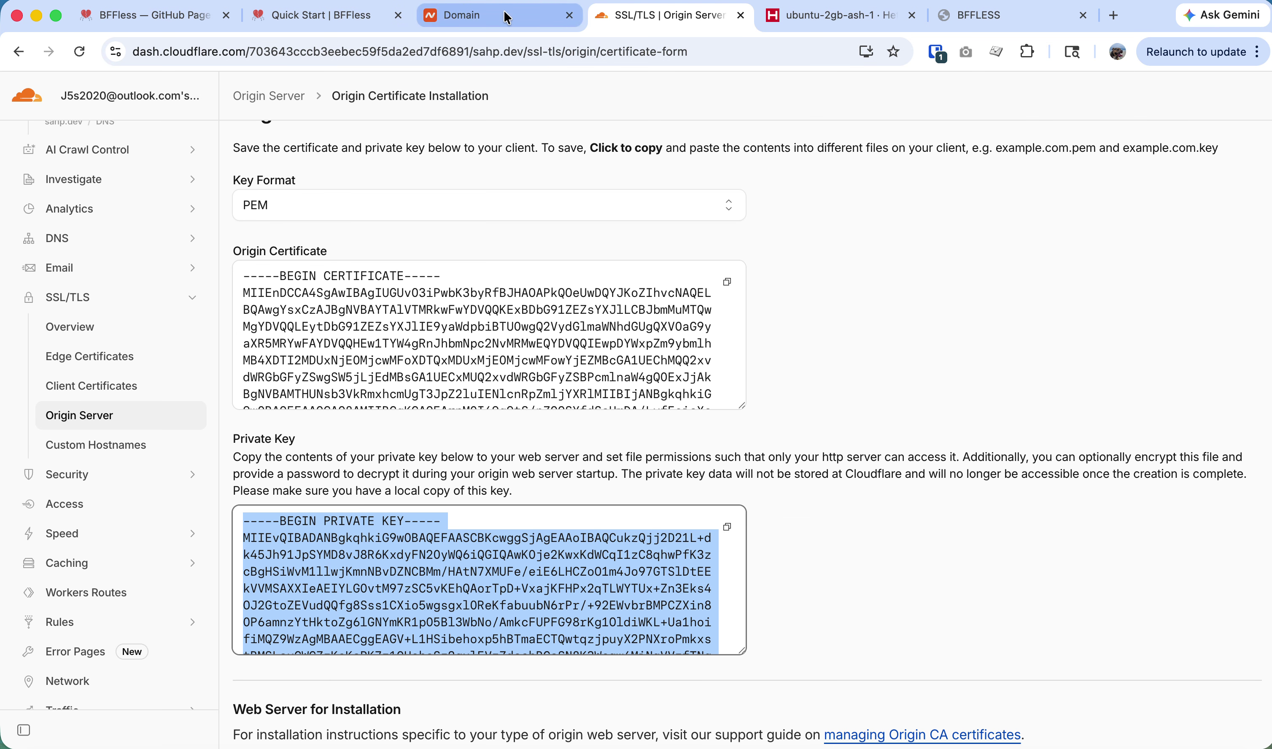
Open sahp.dev's DNS records and start a new A record named @.
left_click(490, 15)
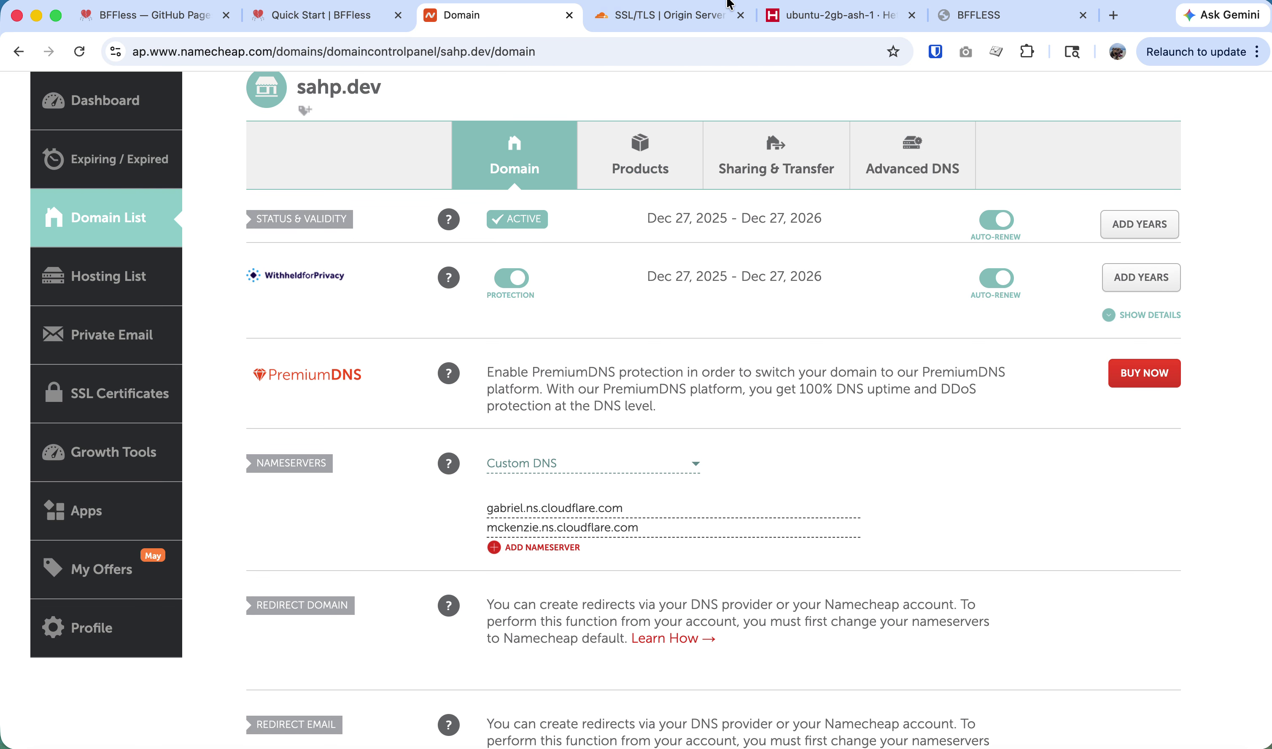
left_click(657, 5)
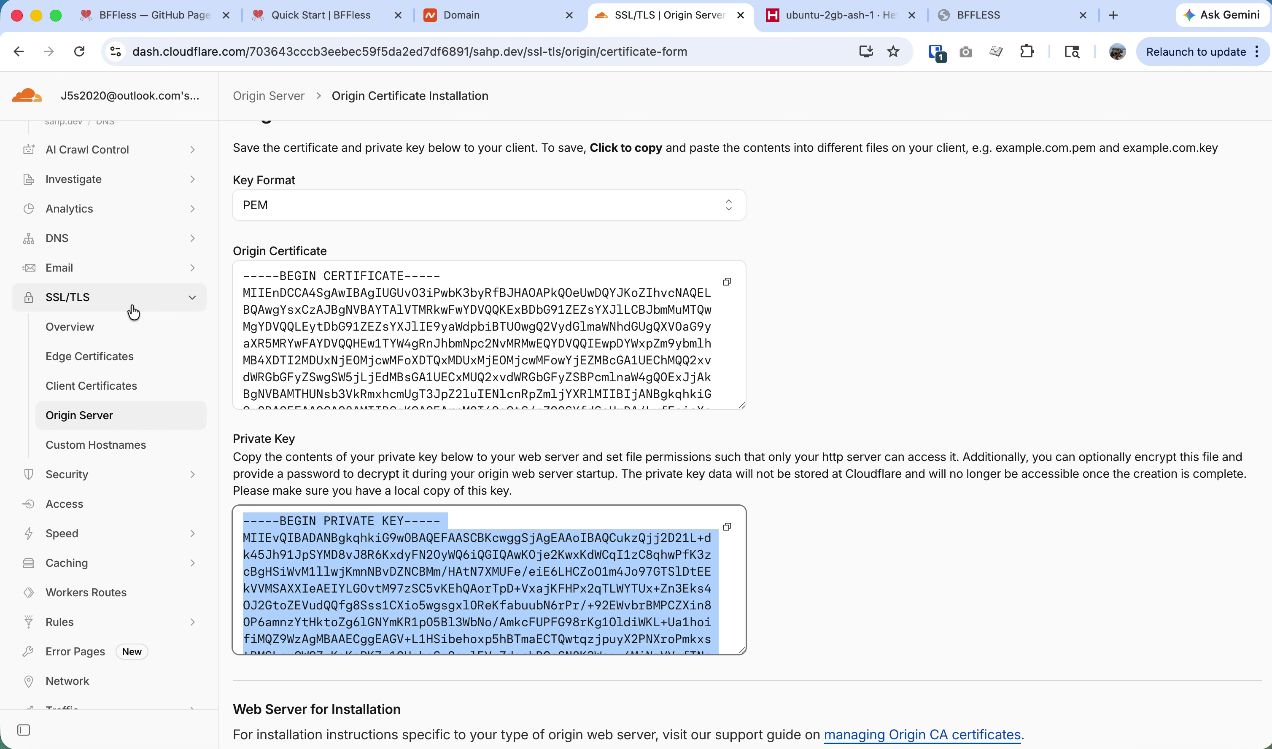
scroll(102, 591, "up", 10)
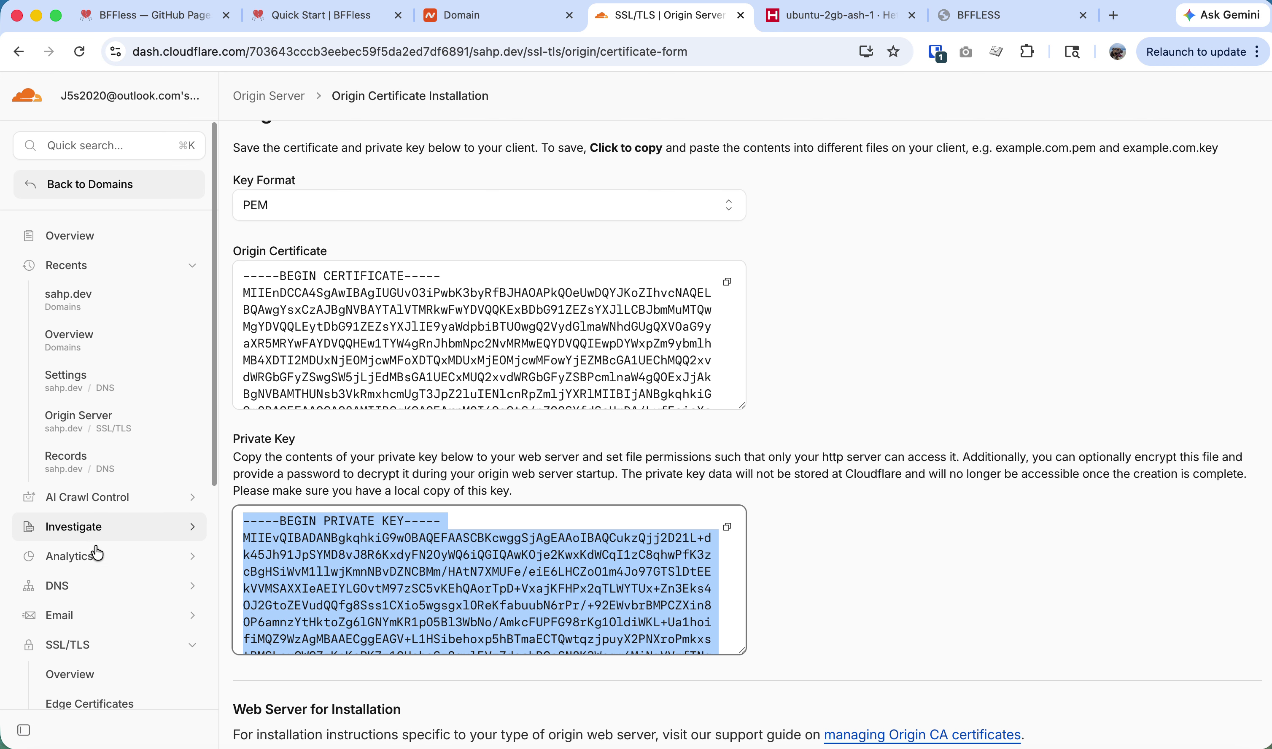
left_click(89, 588)
left_click(85, 615)
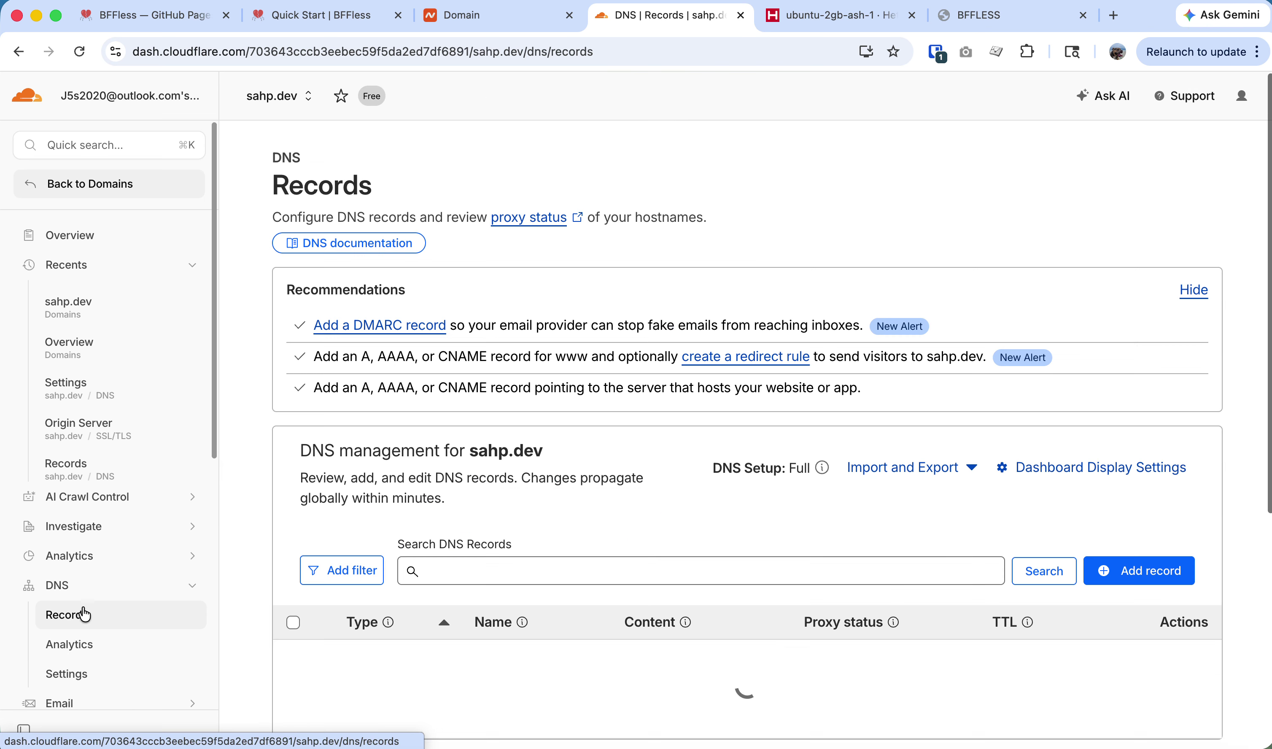
left_click(1153, 571)
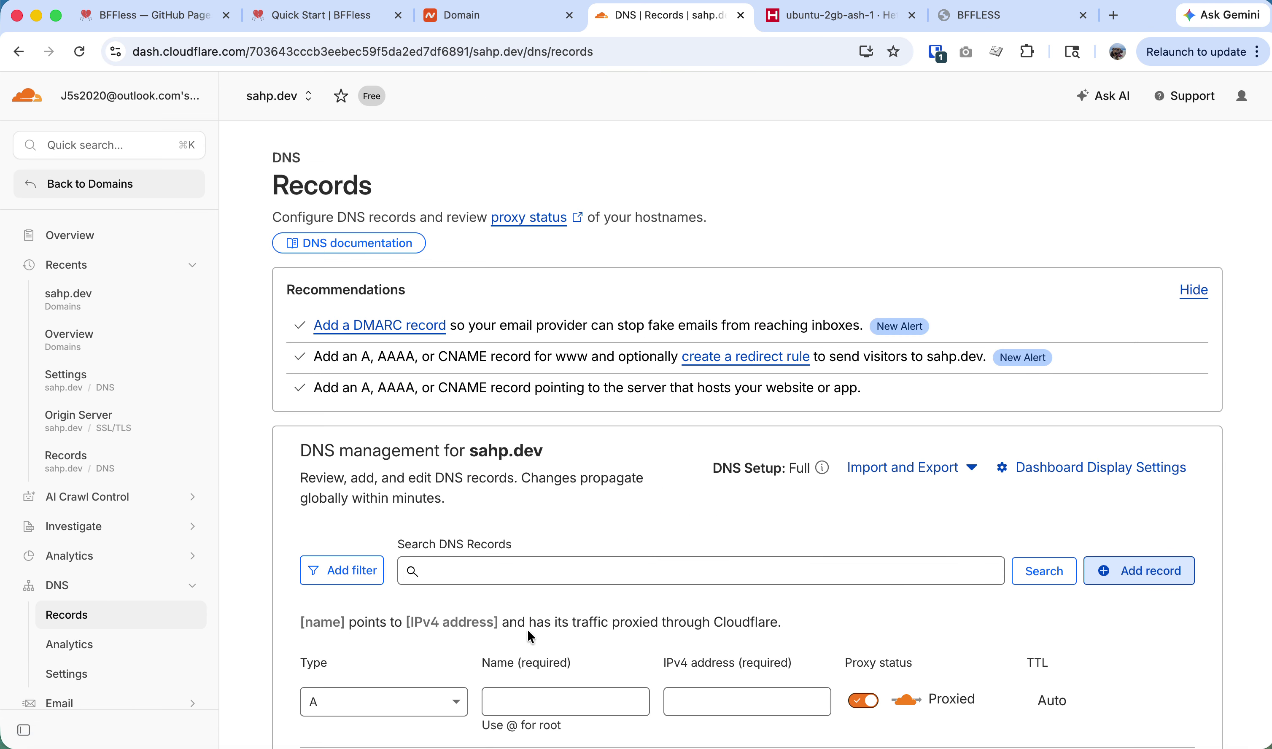
scroll(556, 636, "down", 2)
left_click(556, 637)
type("@")
key("Tab")
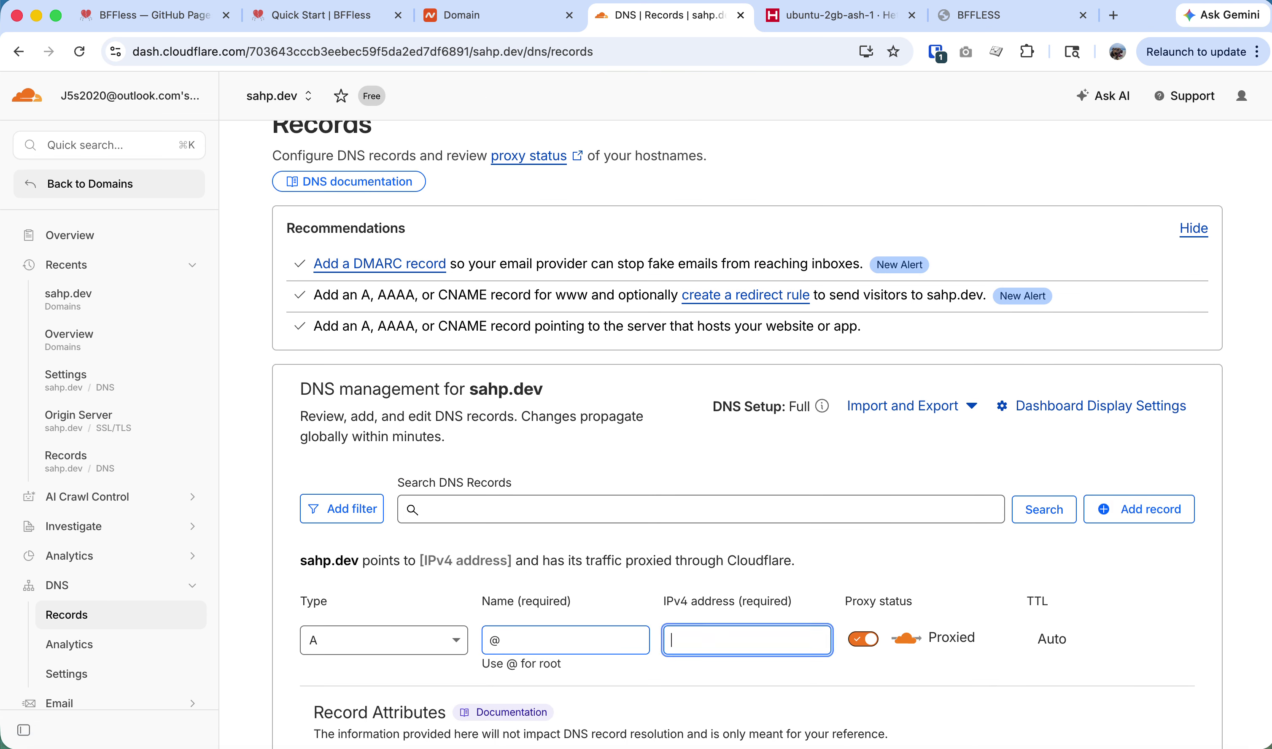
type("@")
key("BackSpace")
Copy server IP 178.156.250.178 from the terminal into the @ record and save it.
key("alt+super+2")
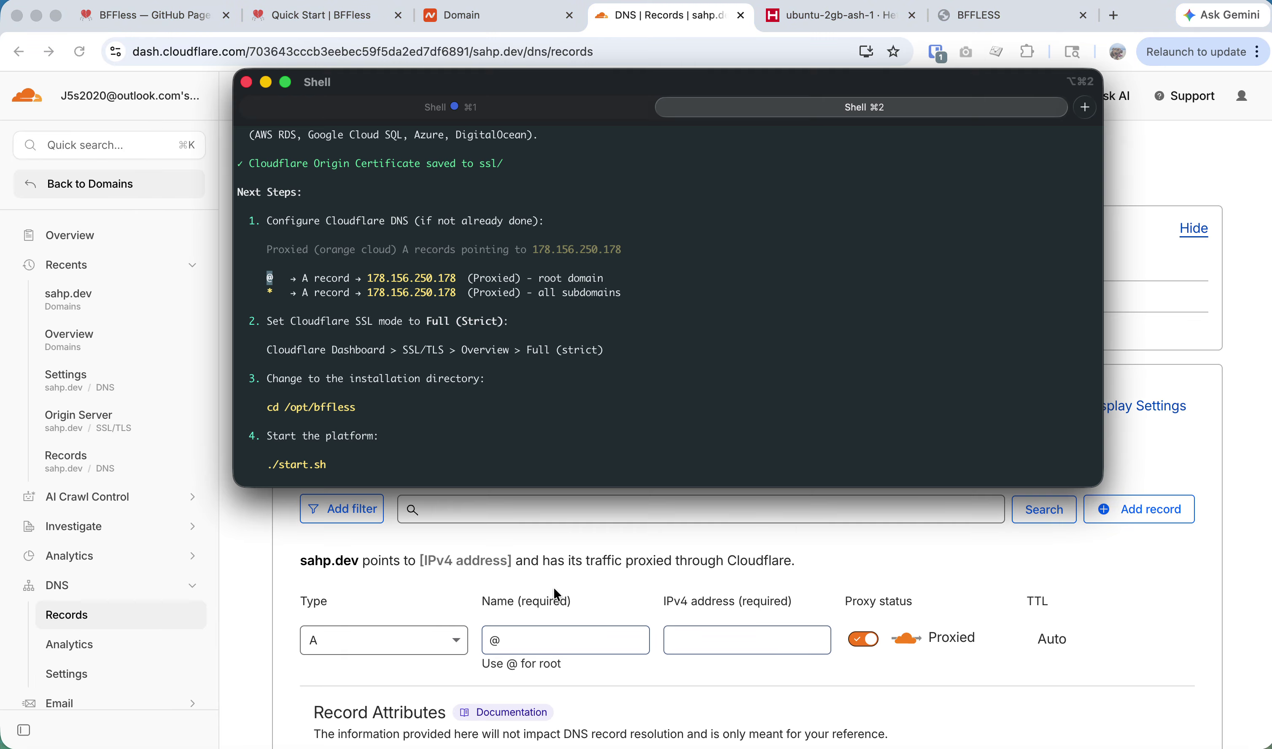
left_click_drag(461, 278, 374, 277)
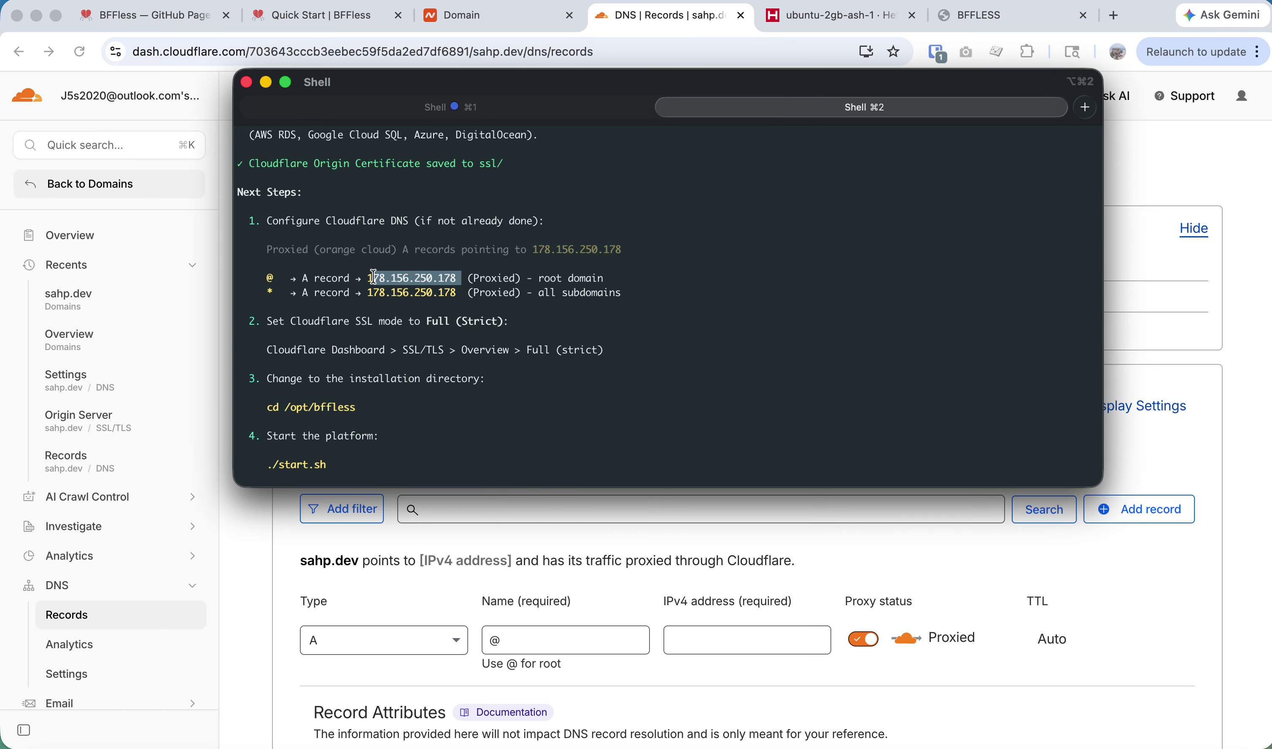
key("super+c")
key("alt+super+2")
key("super+v")
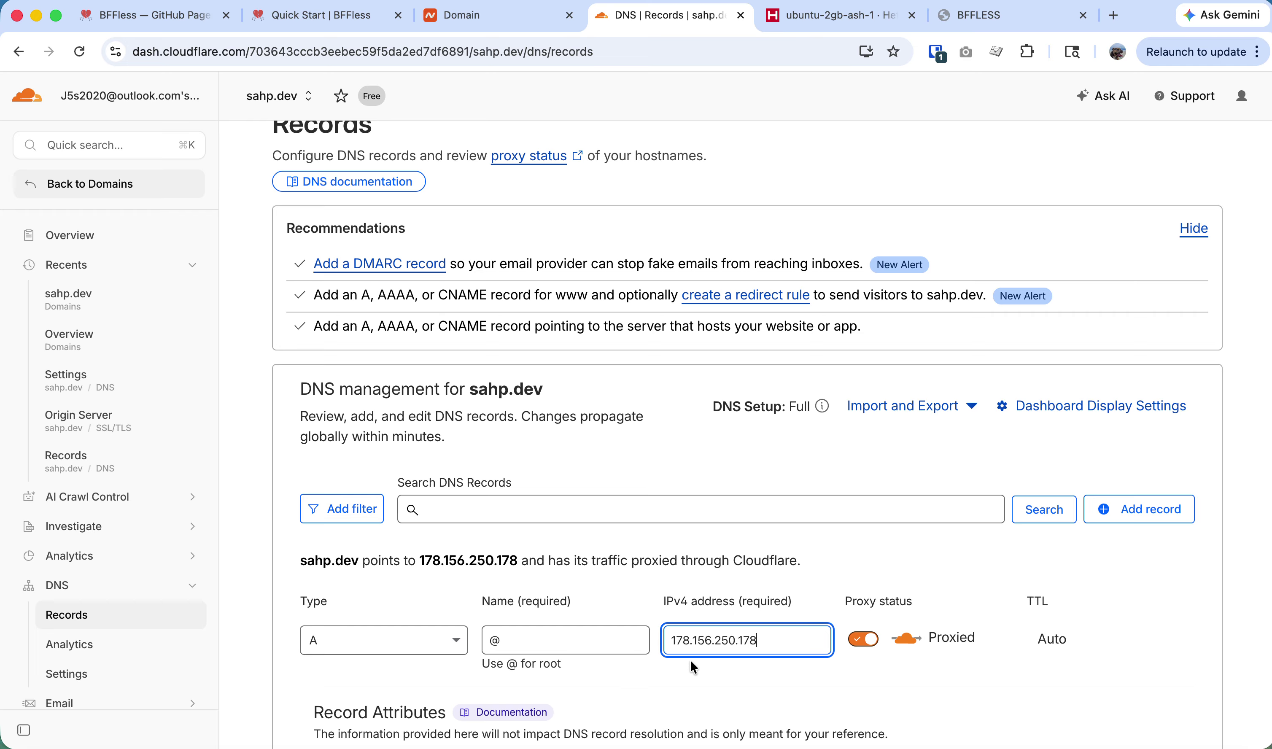
key("alt+super+2")
key("alt+super+2")
scroll(989, 685, "down", 3)
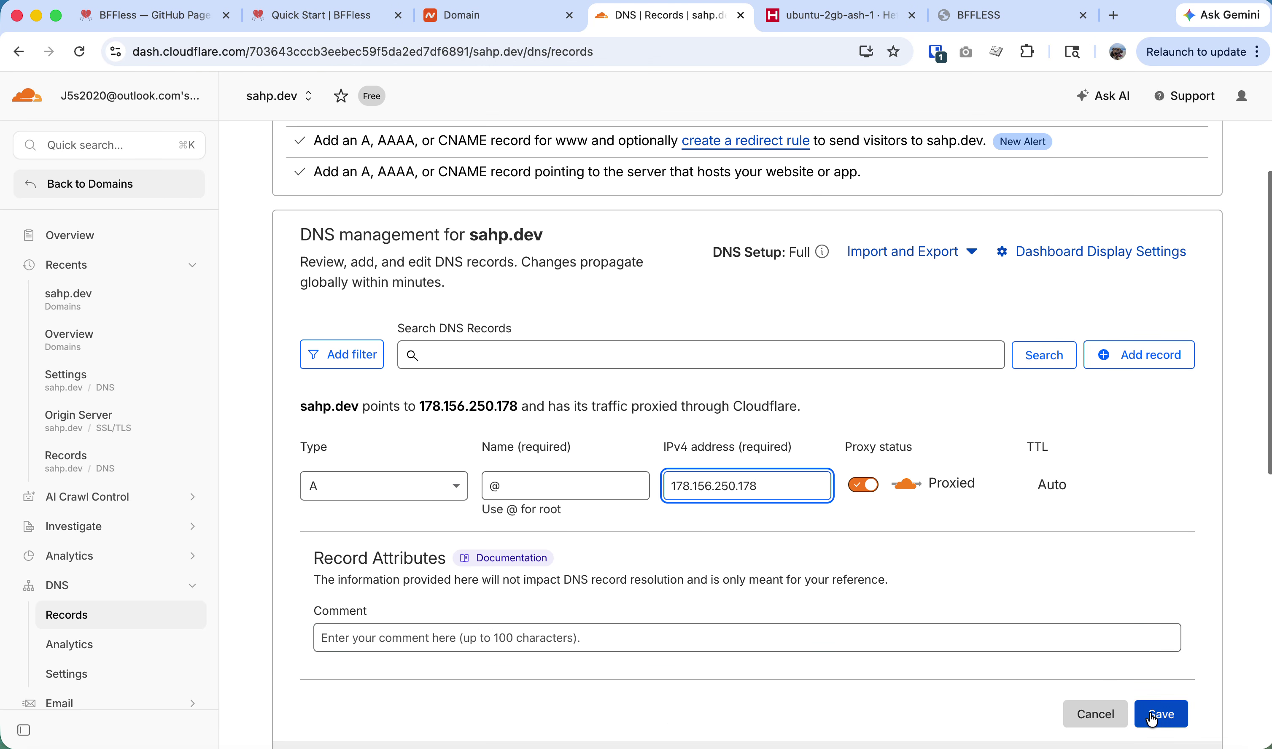
left_click(1161, 714)
Add a proxied * wildcard A record pointing to 178.156.250.178.
left_click(1134, 332)
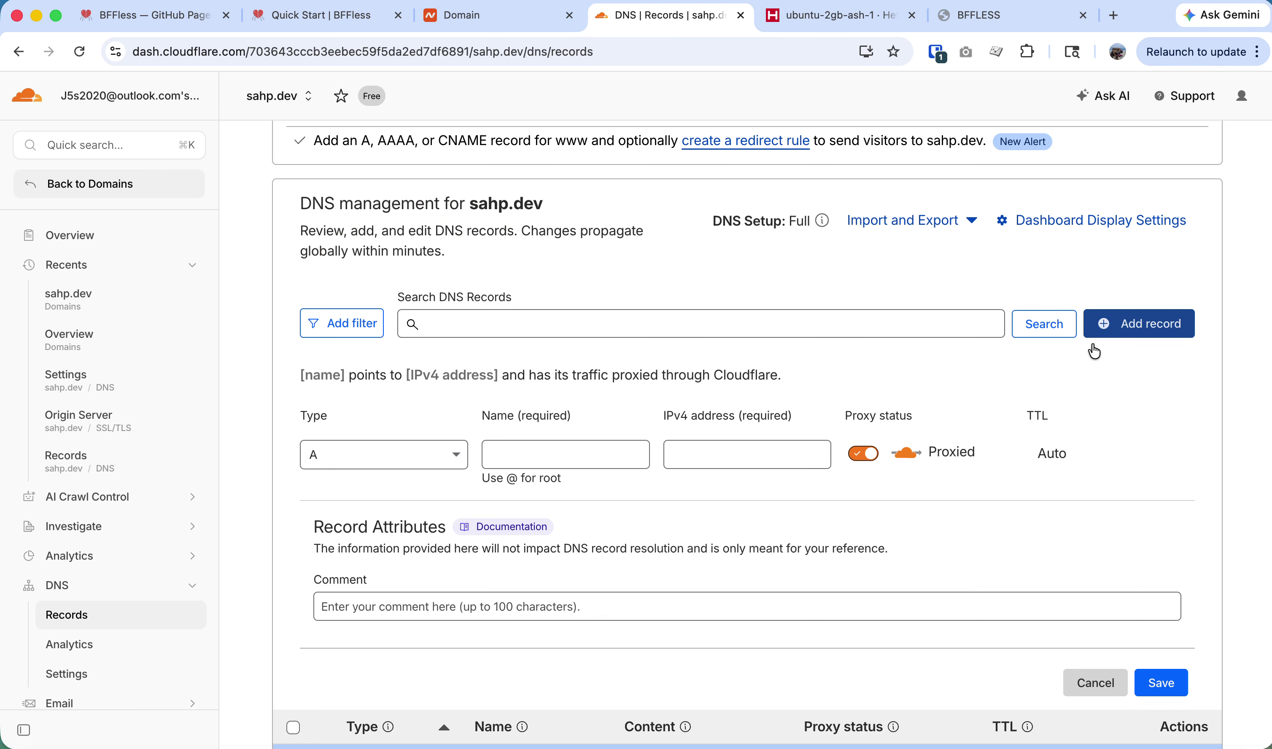
left_click(535, 446)
type("*")
key("Tab")
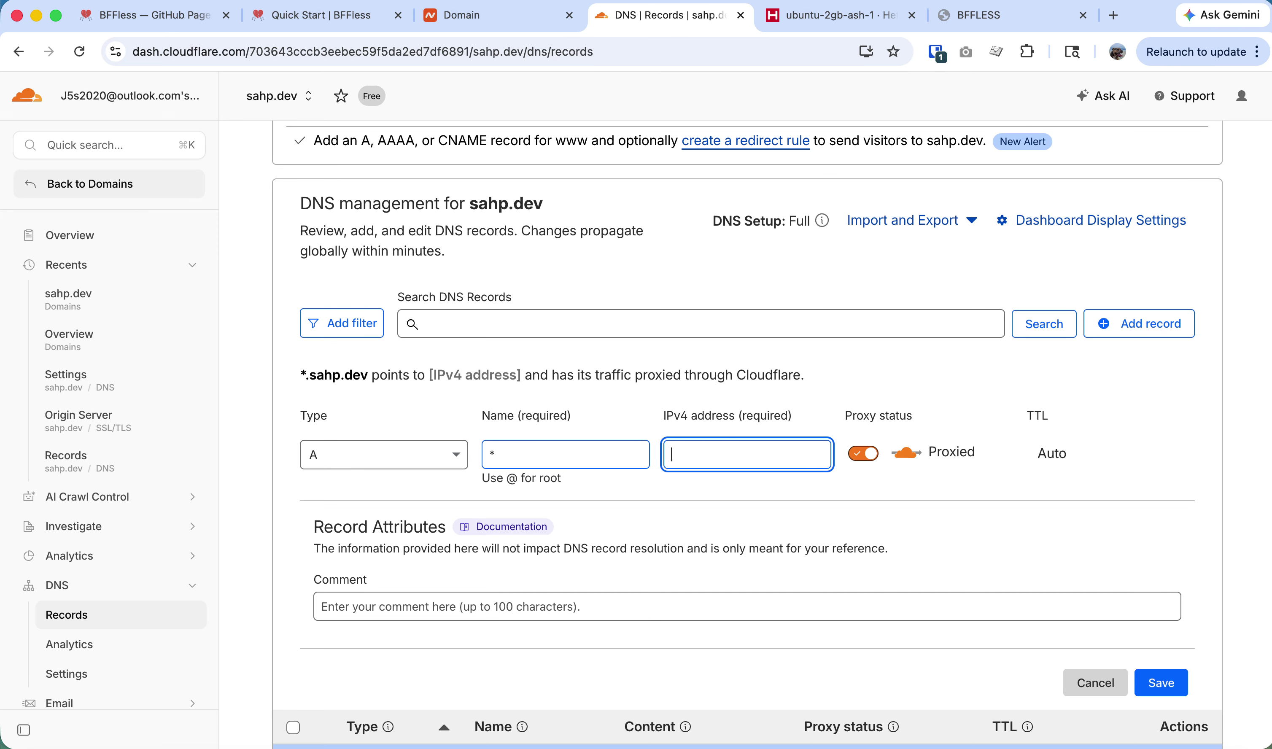
key("super+v")
left_click(1162, 683)
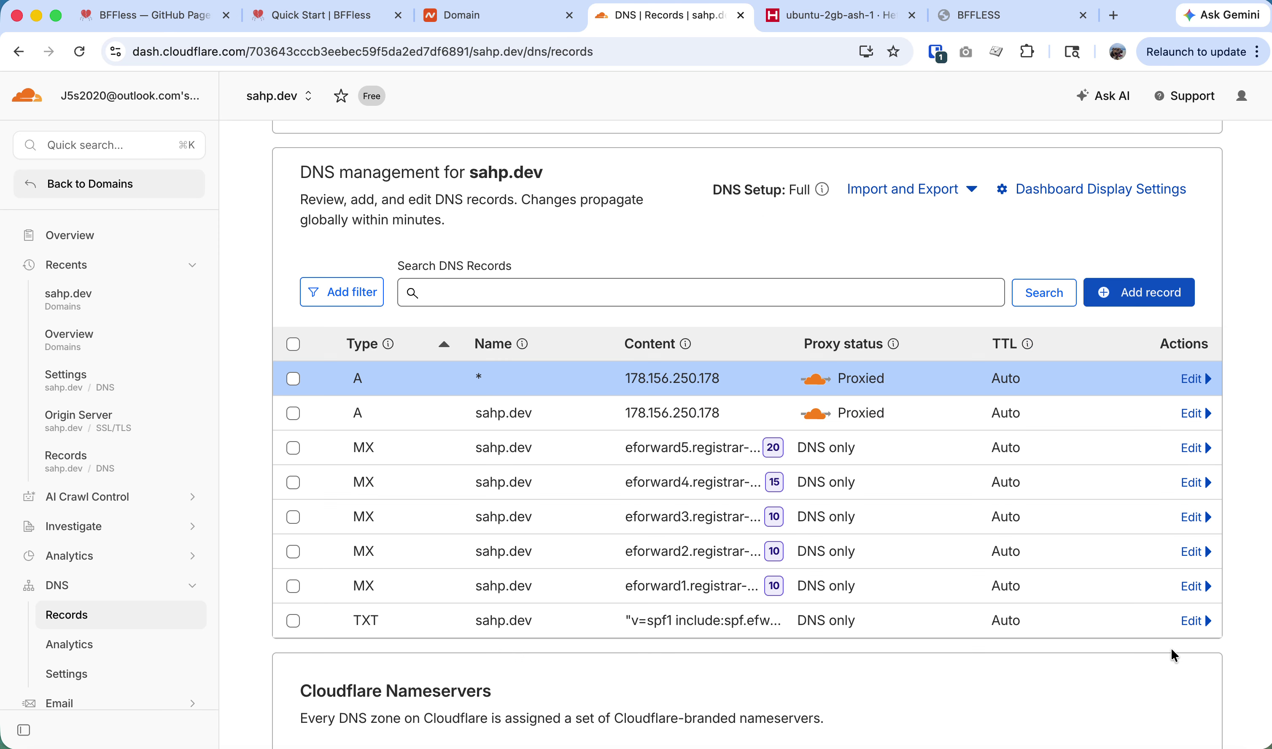
left_click(469, 25)
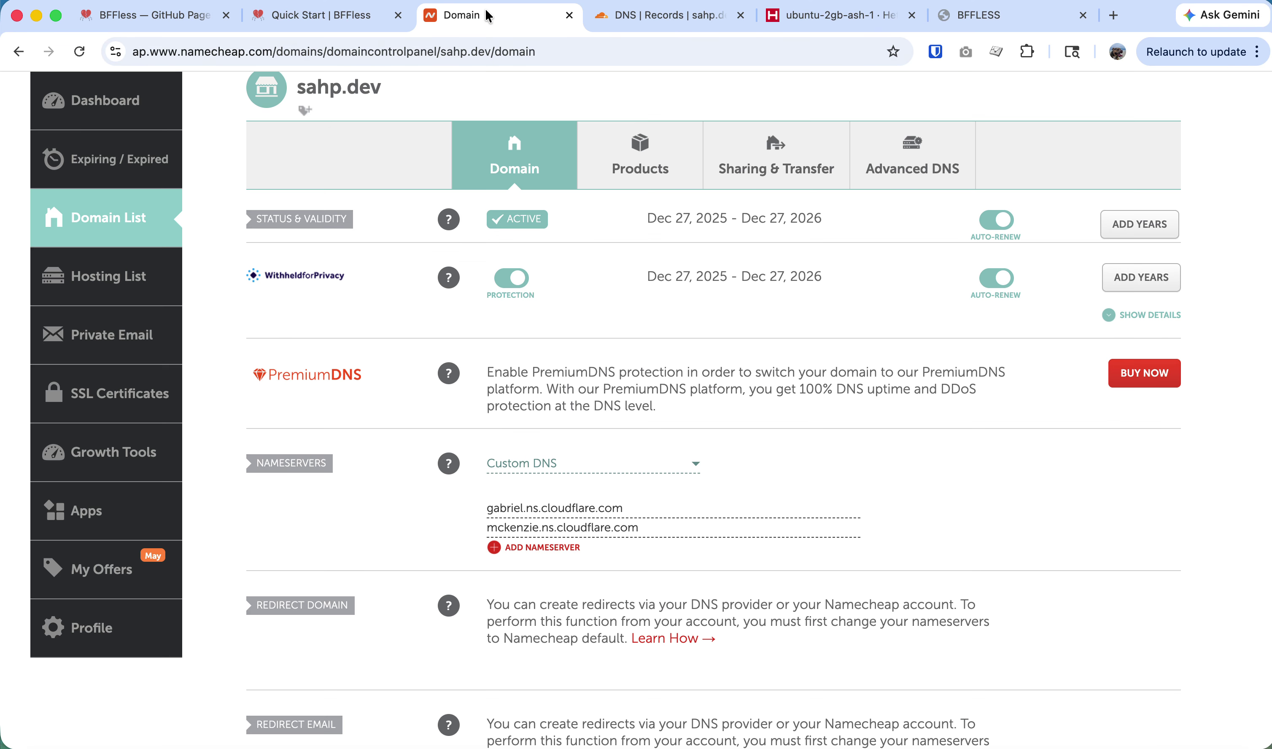
Close the Namecheap tab and review the installer's directory, start script and admin URL lines.
key("super+w")
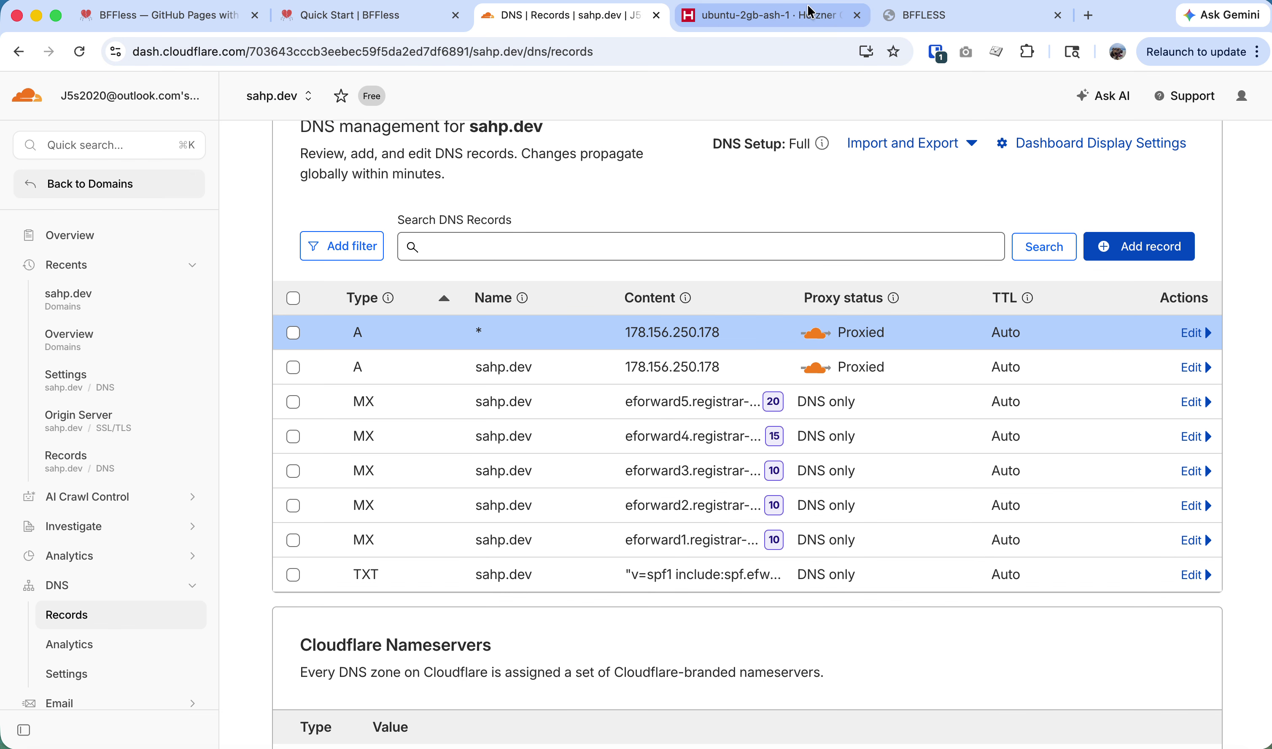
left_click(378, 23)
key("super+Tab")
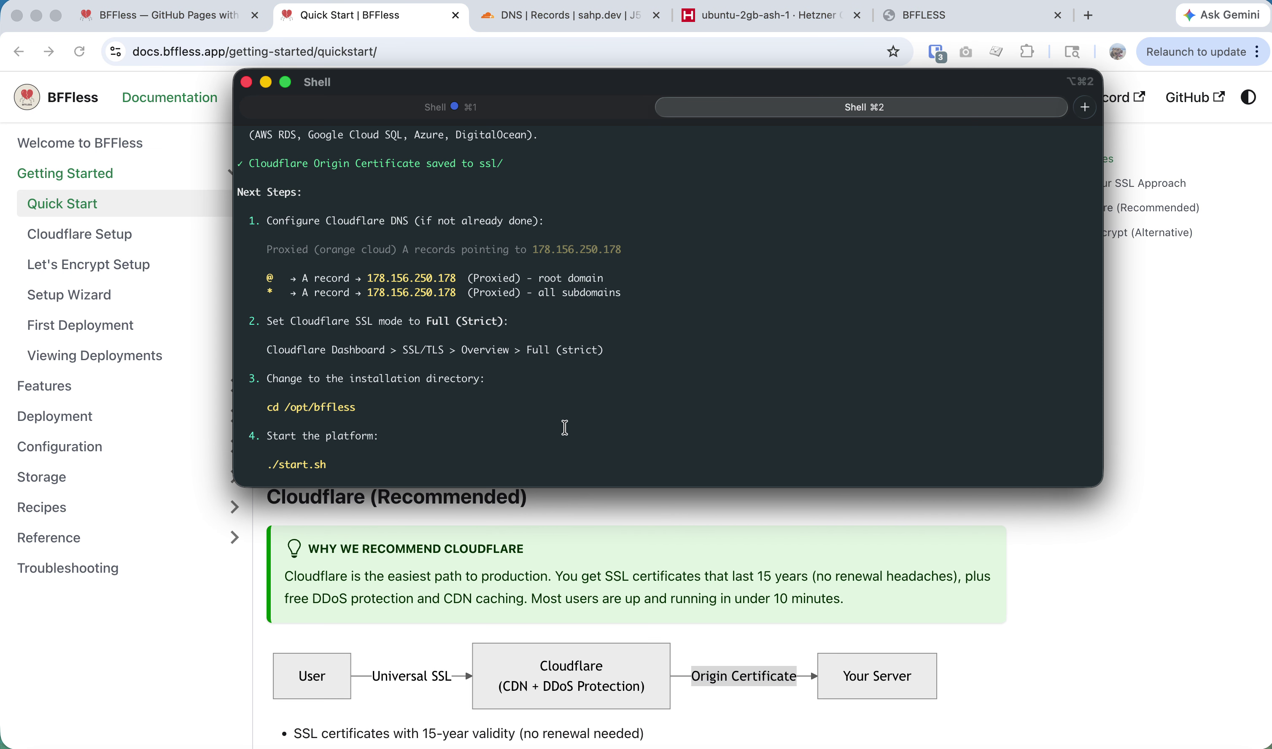
scroll(371, 367, "down", 3)
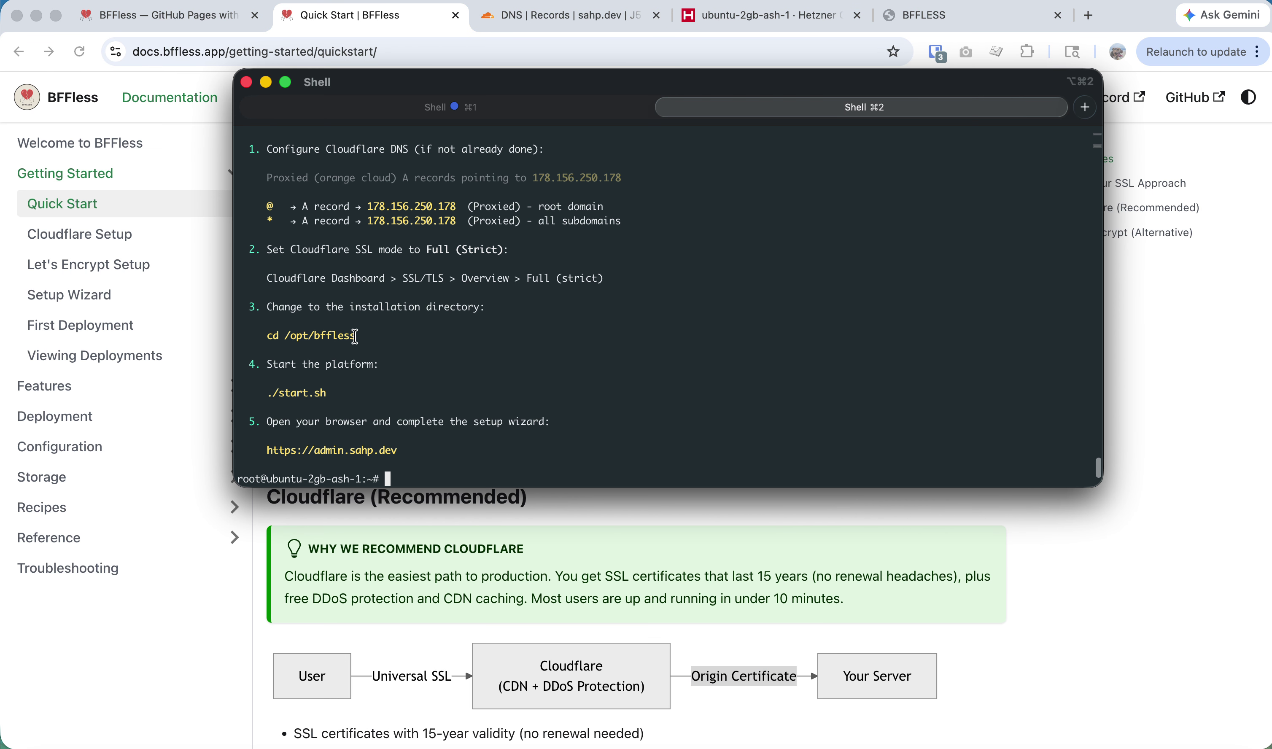
left_click_drag(357, 337, 282, 339)
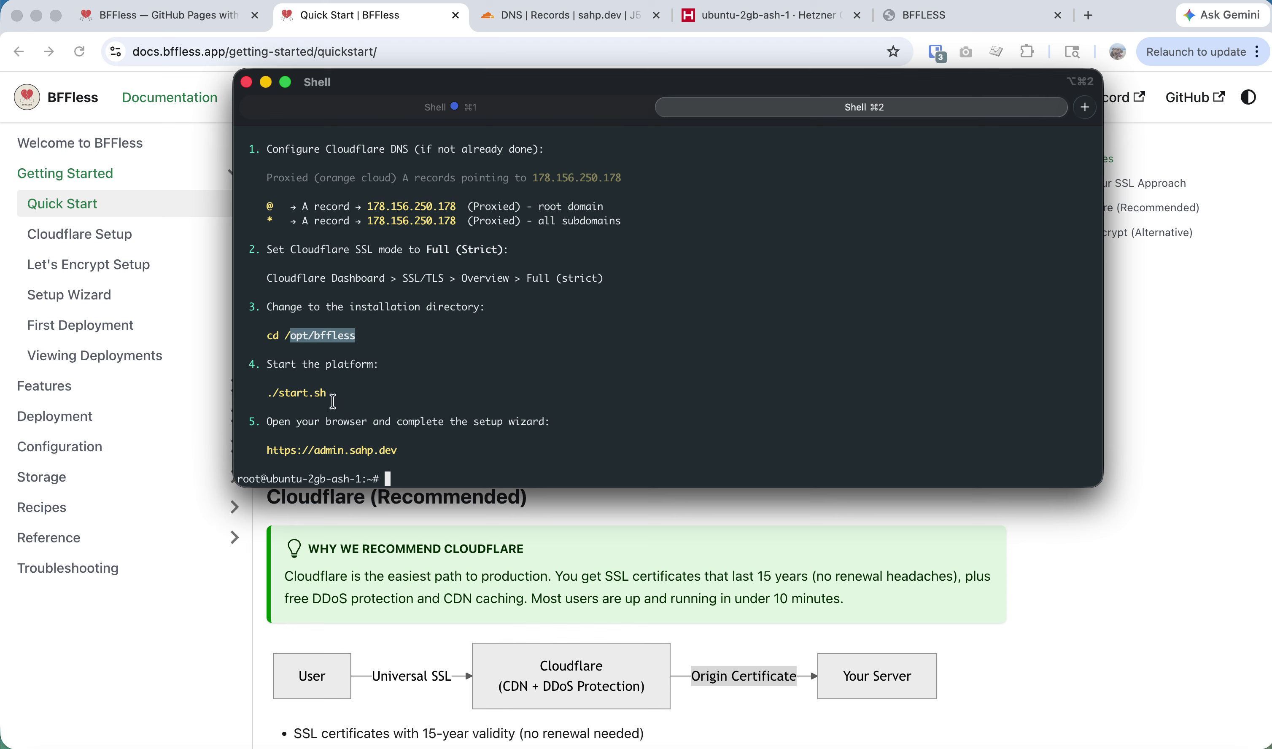
triple_click(292, 394)
left_click(437, 458)
triple_click(440, 453)
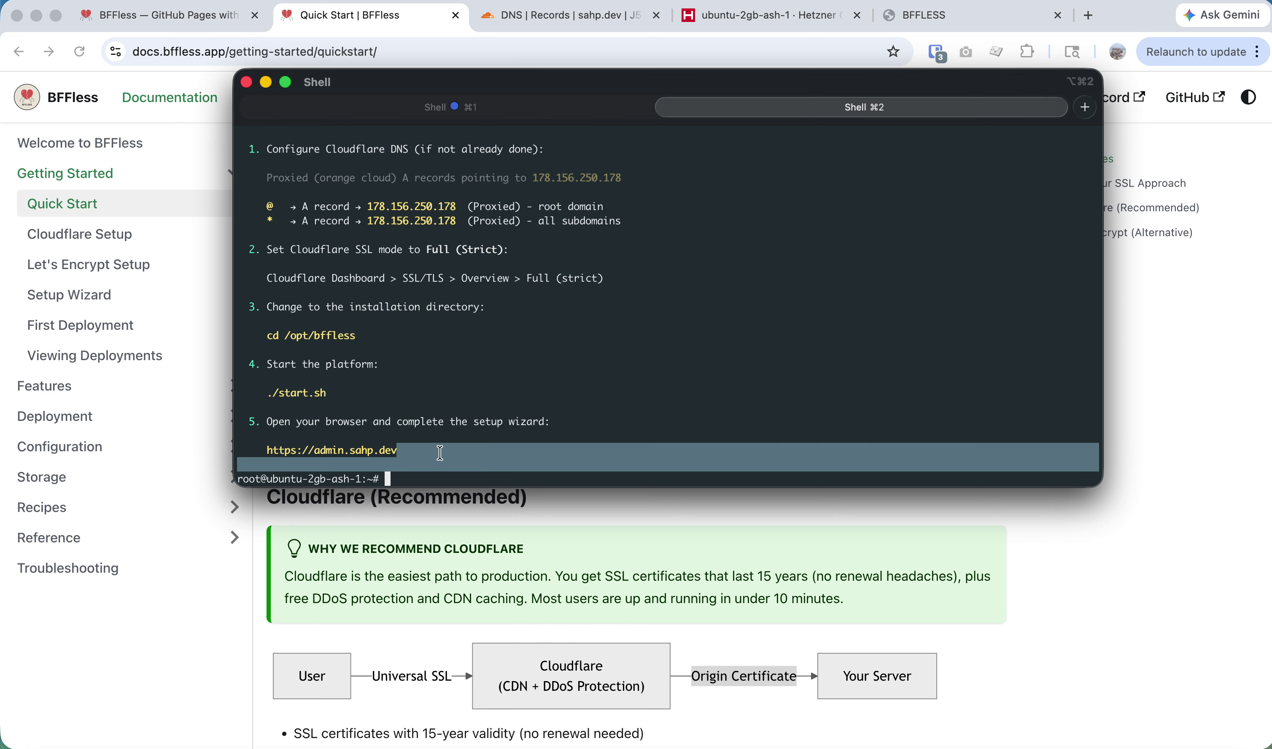
Run cd /opt/bffless/ and ./start.sh to launch the platform.
type("/")
key("BackSpace")
type("cd /")
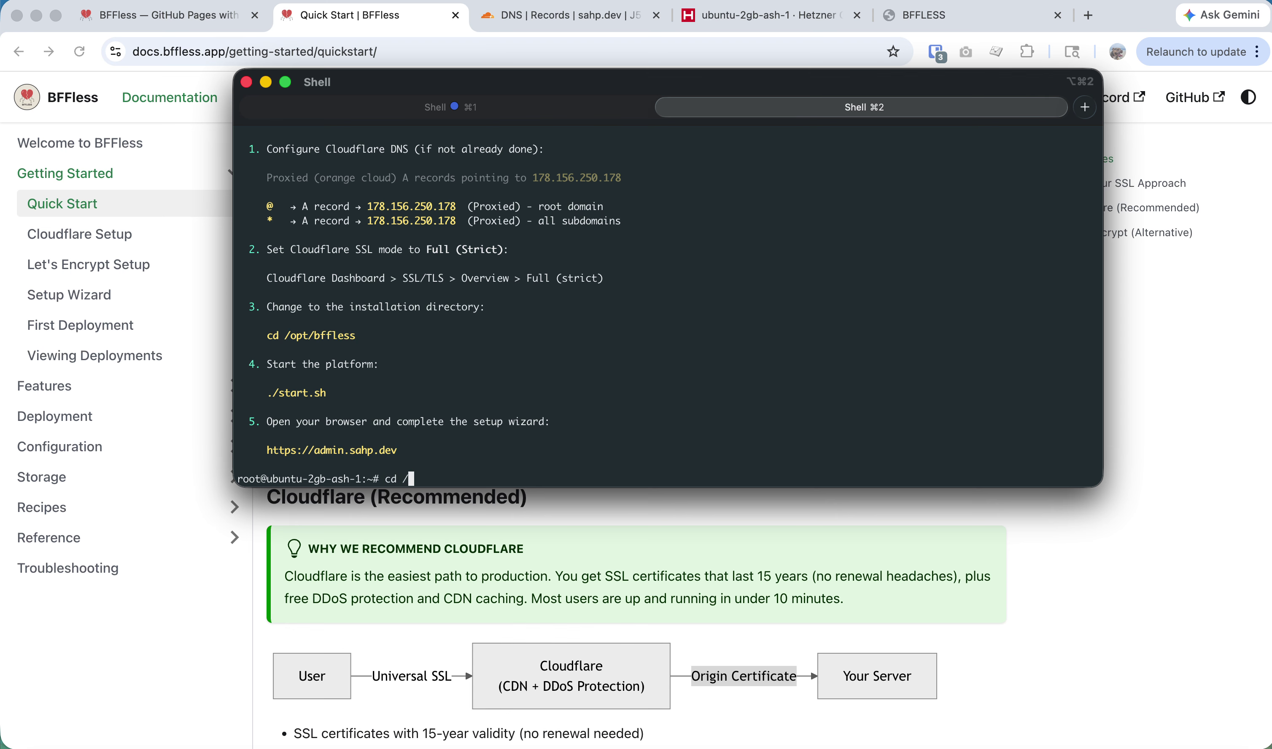
type("opt/bffless/")
key("Return")
type("./start.sh")
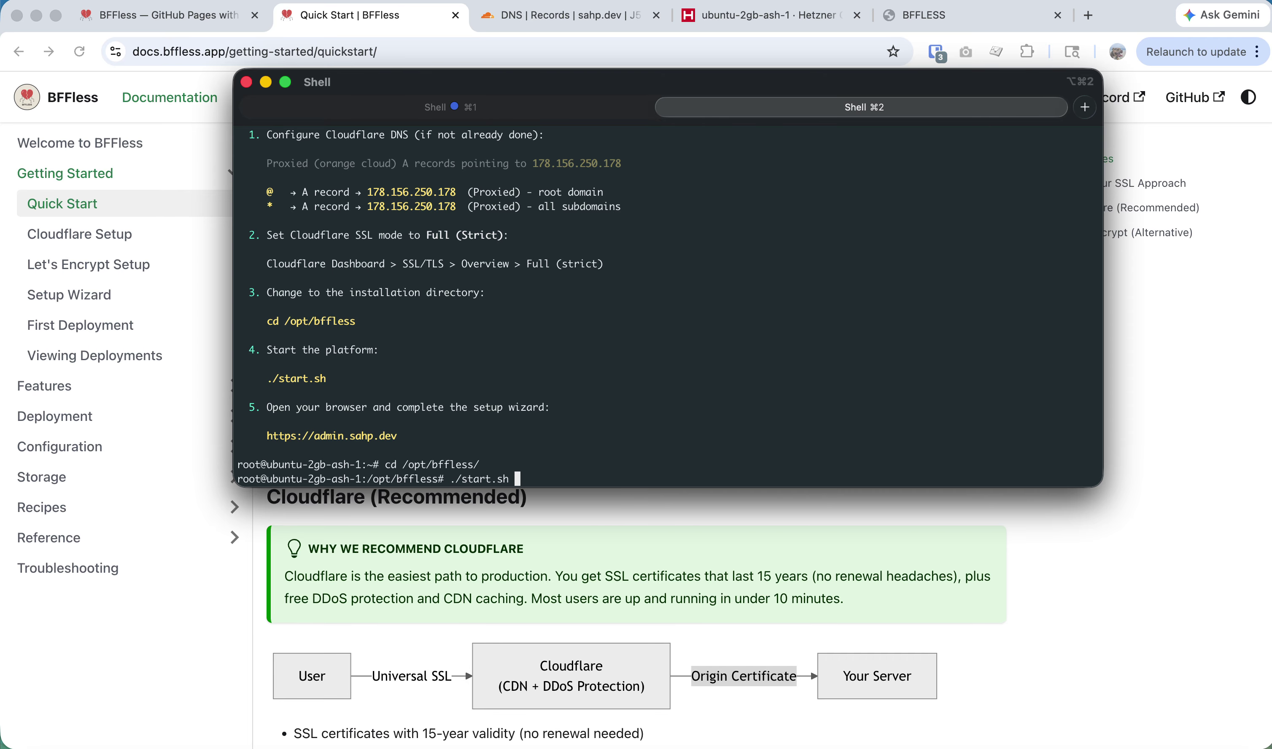
key("Return")
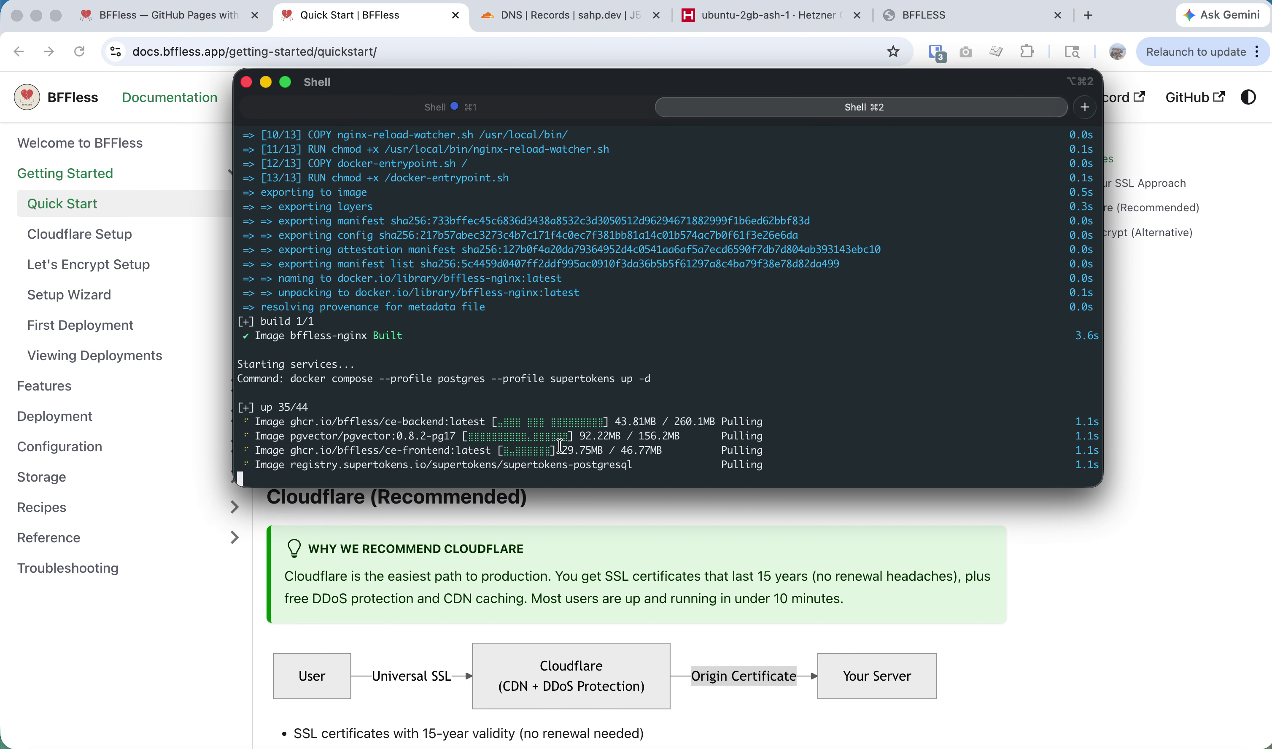
scroll(559, 446, "up", 15)
scroll(559, 446, "down", 12)
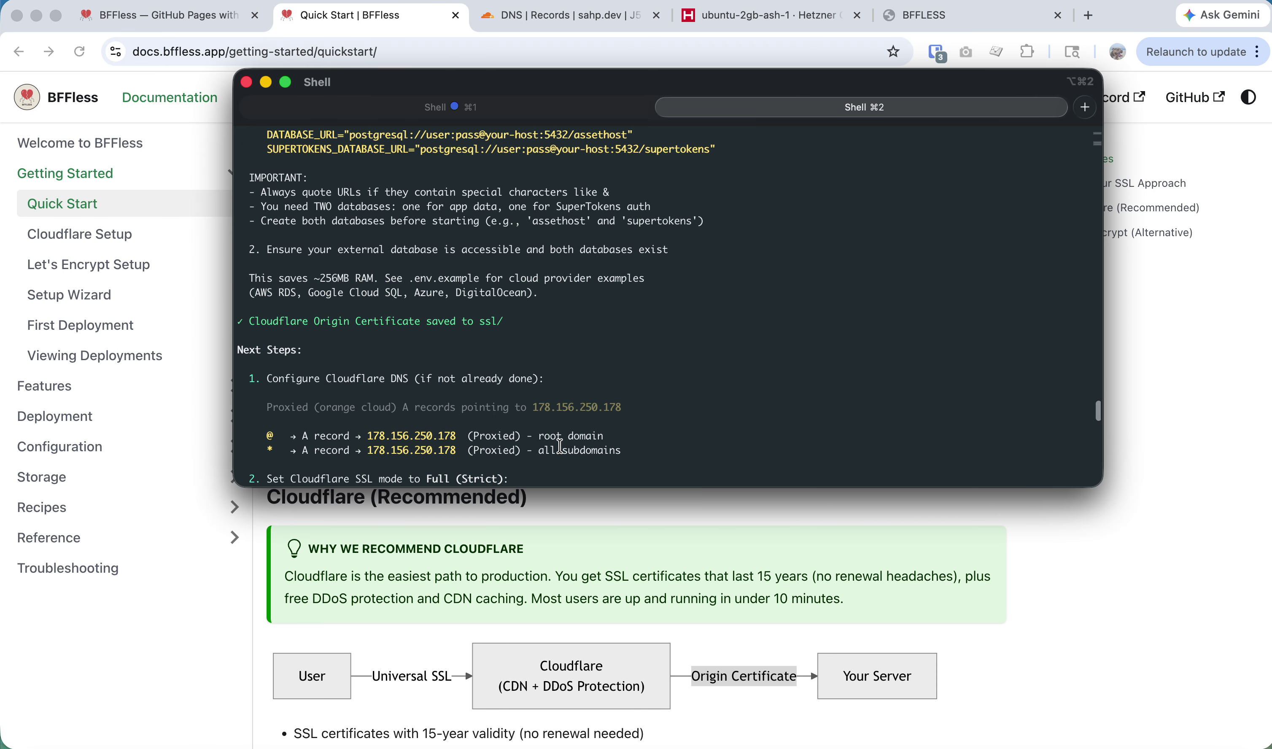
scroll(405, 441, "down", 6)
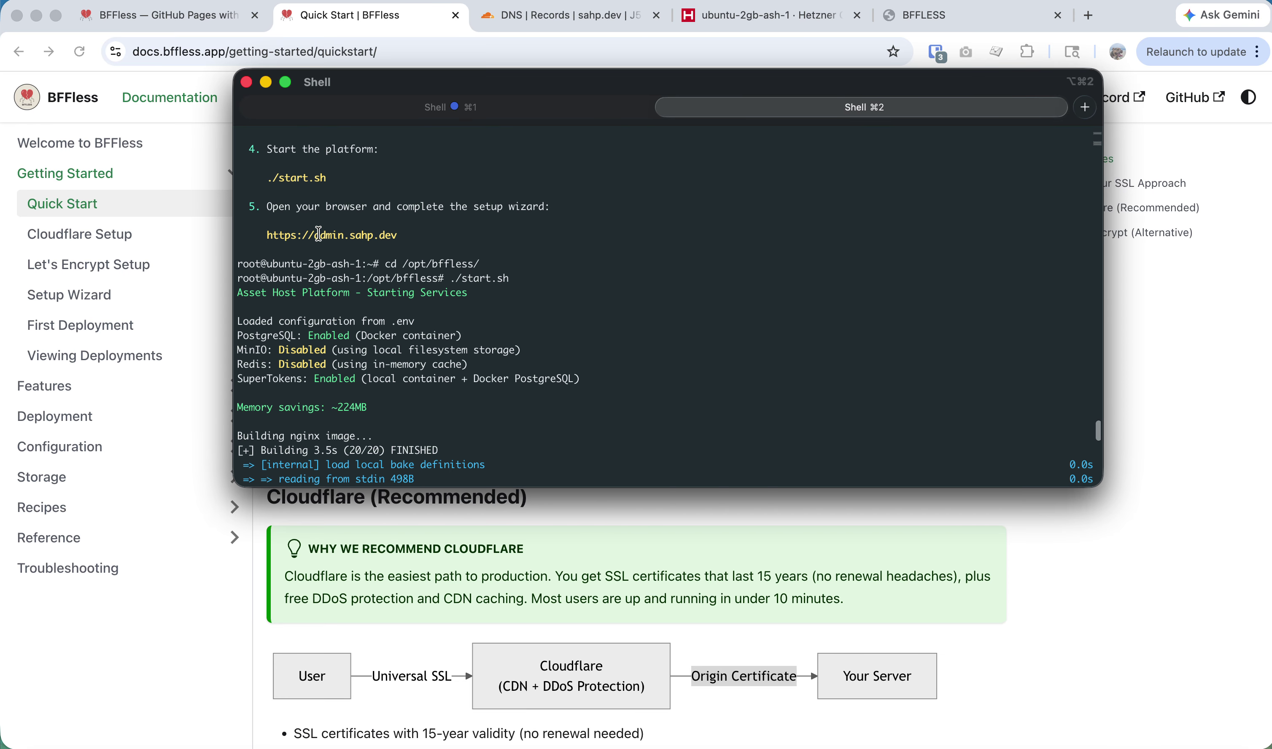
left_click_drag(397, 234, 266, 234)
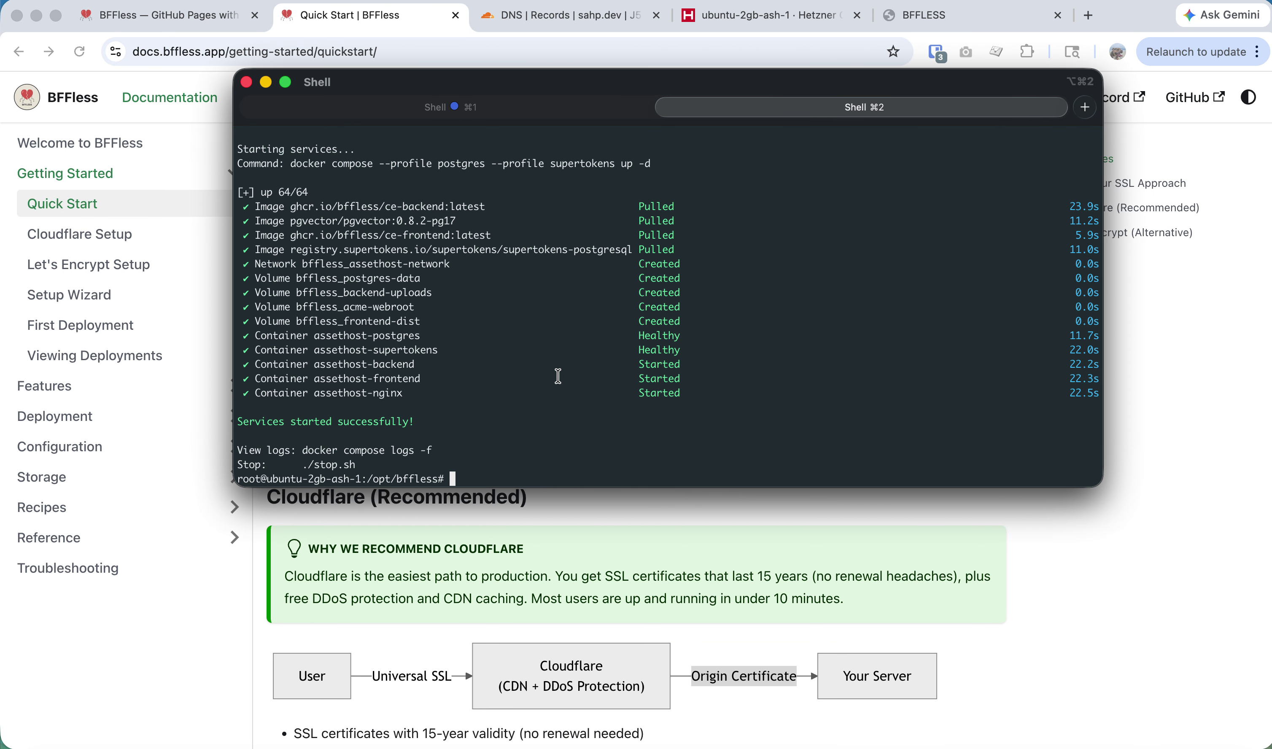
left_click(651, 578)
Load admin.sahp.dev in a new tab and try signing in with the saved email and a password.
key("super+t")
type("admin.sahp.dev")
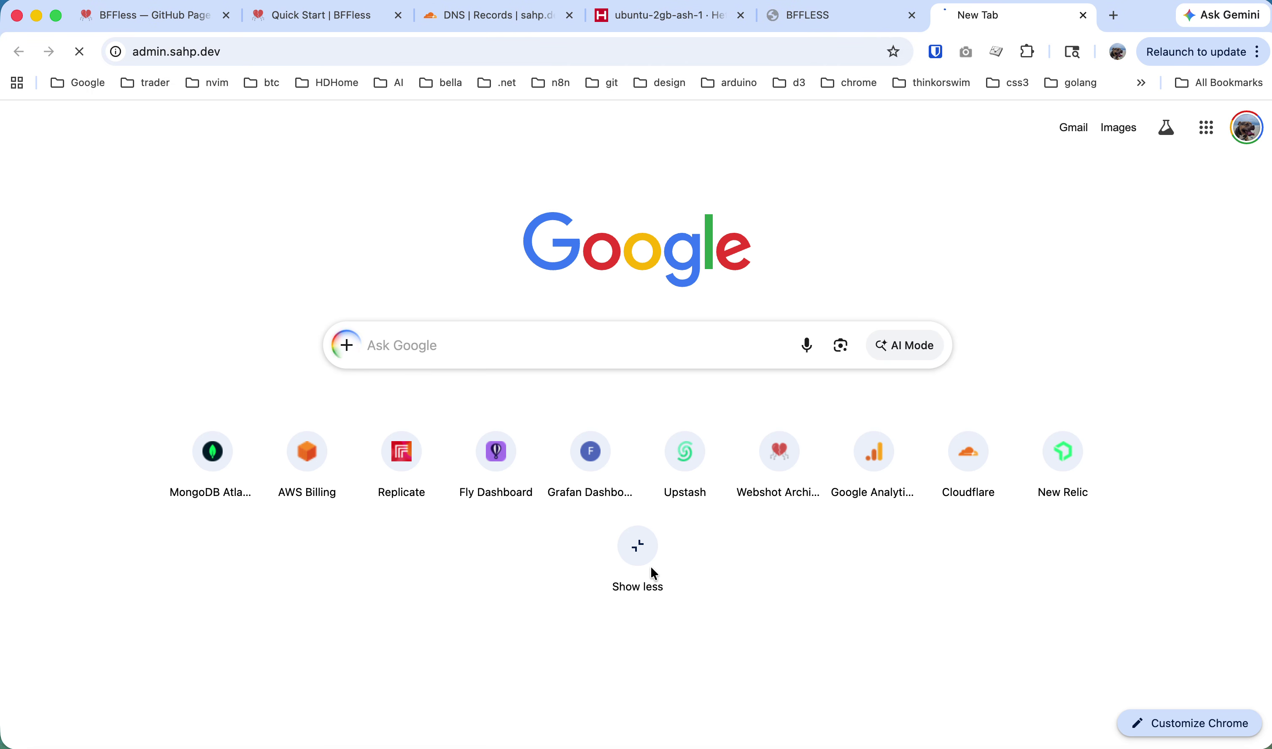
key("Return")
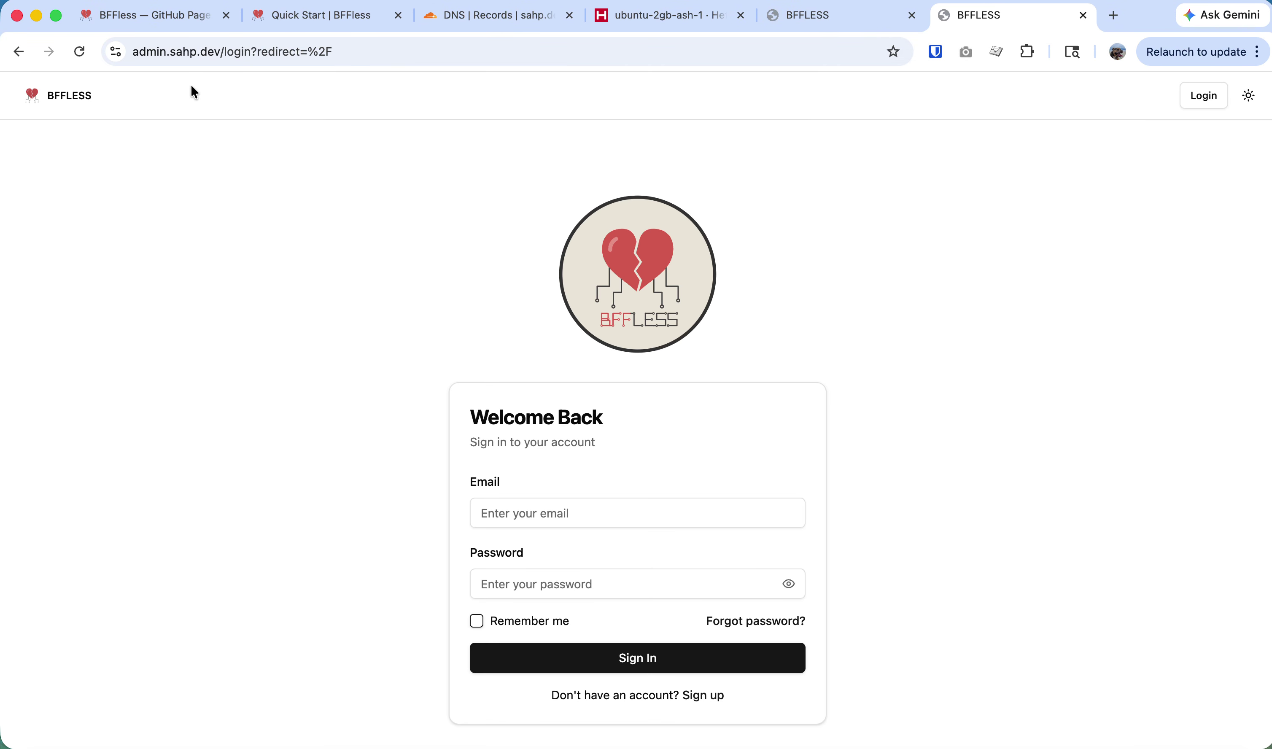
left_click(555, 514)
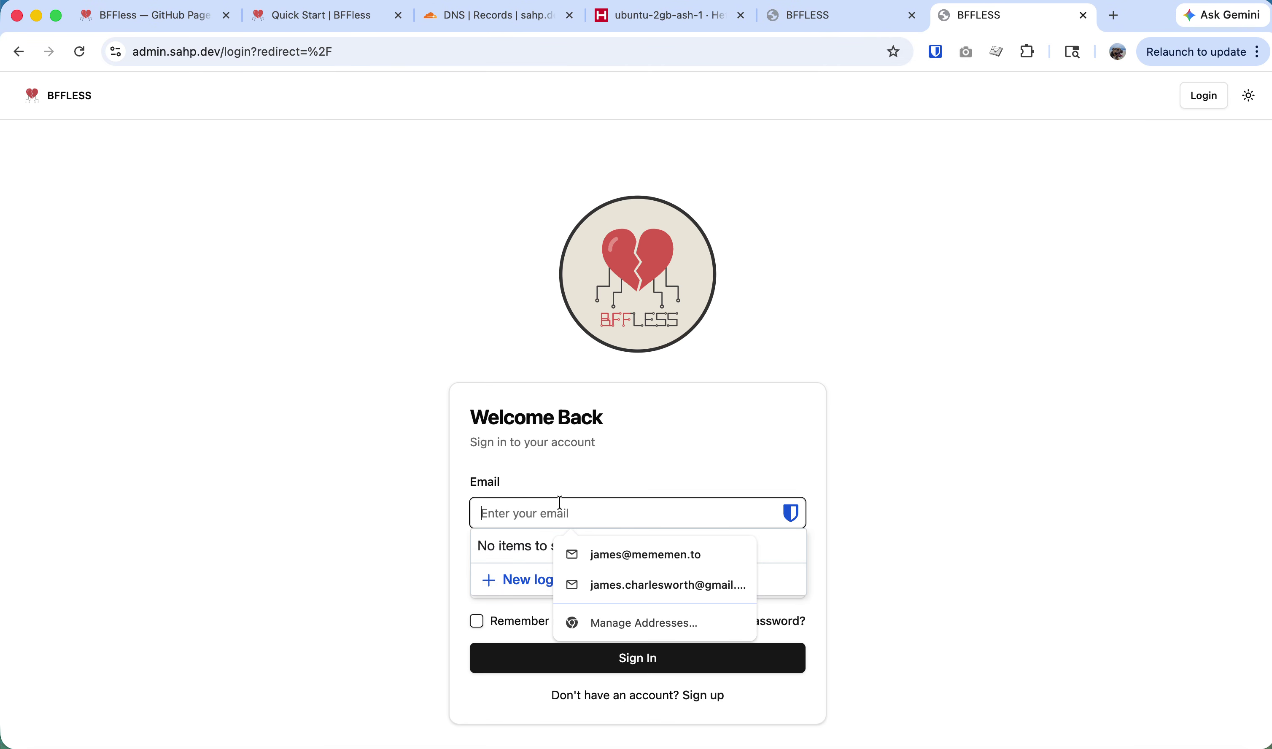
key("Down")
key("Down")
key("Down")
key("Up")
key("Return")
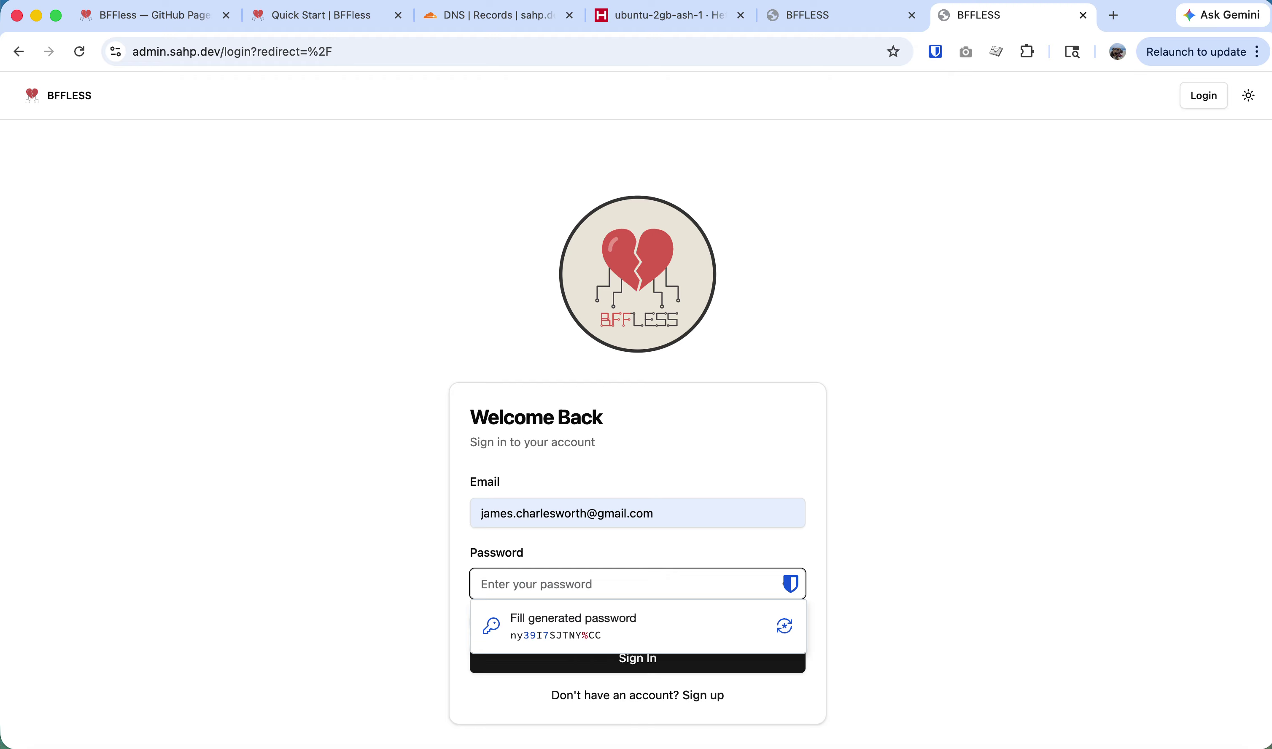
type("••")
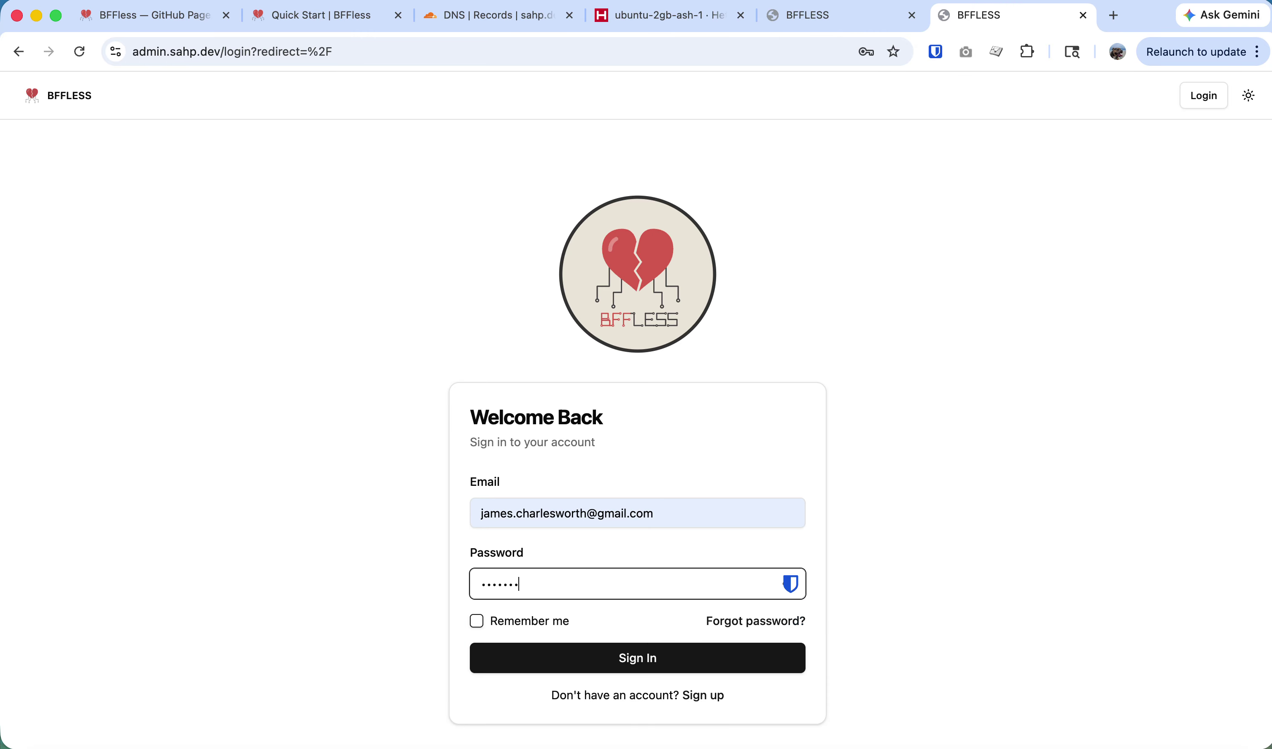
key("Return")
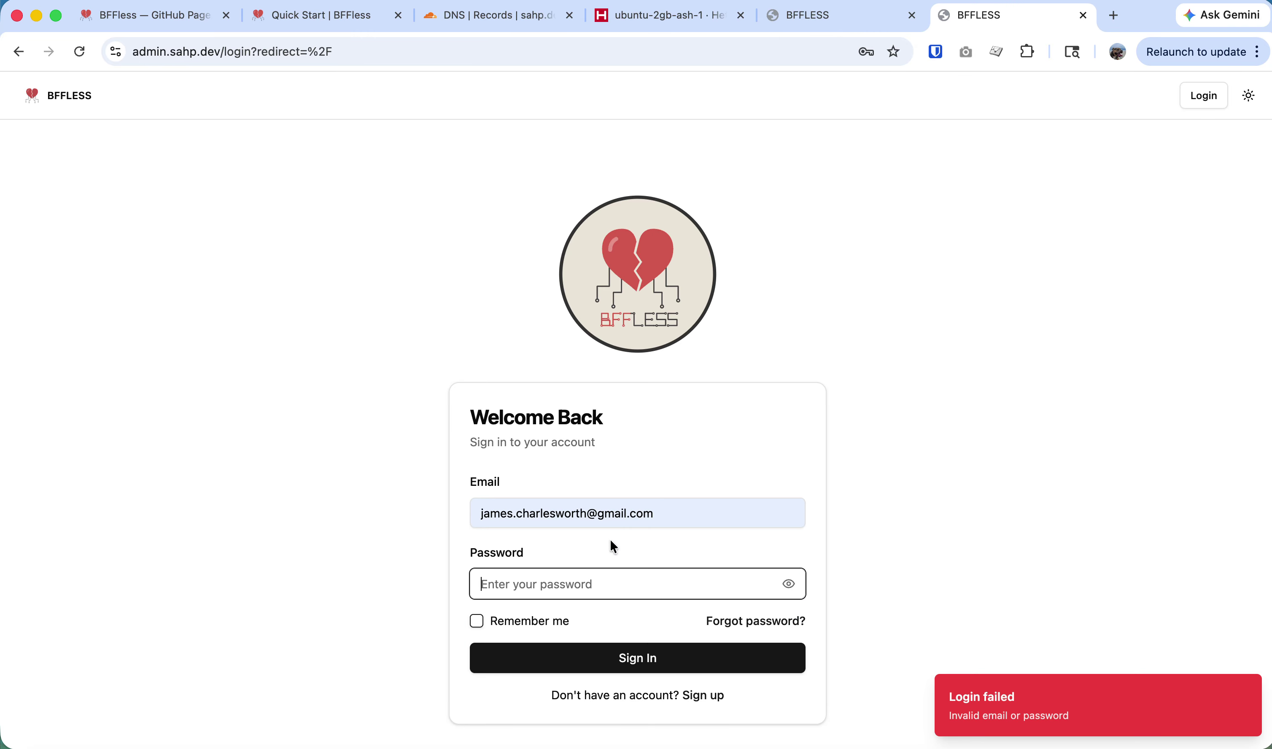
After the failed sign-in, try Sign up, then close the registration-unavailable tab.
left_click(594, 596)
left_click(557, 459)
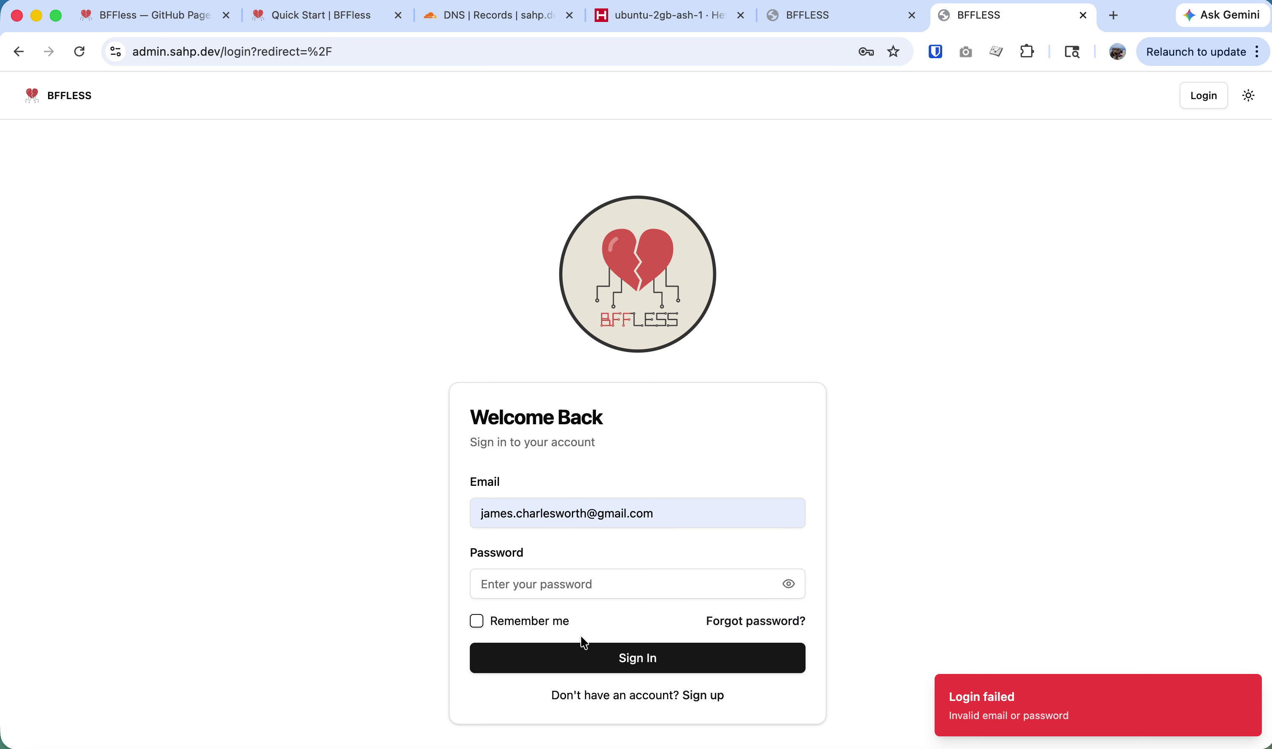
left_click(703, 696)
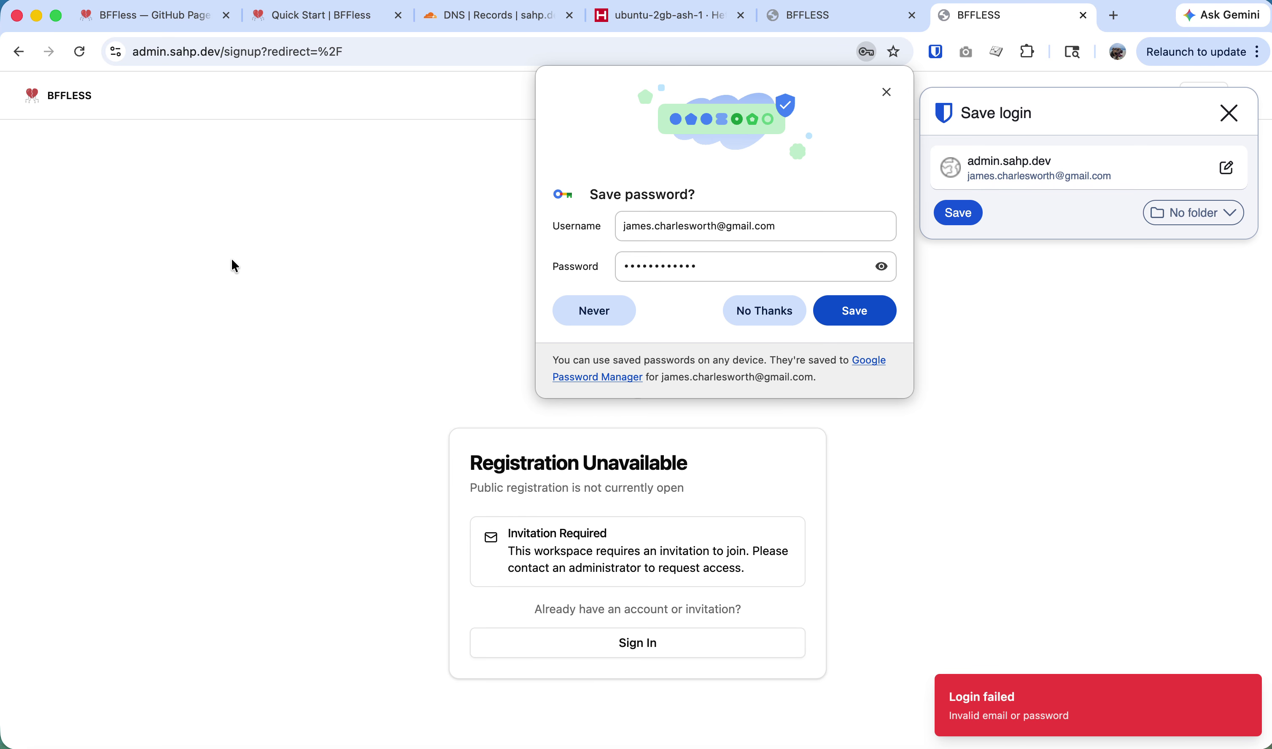
key("super+w")
key("super+Tab")
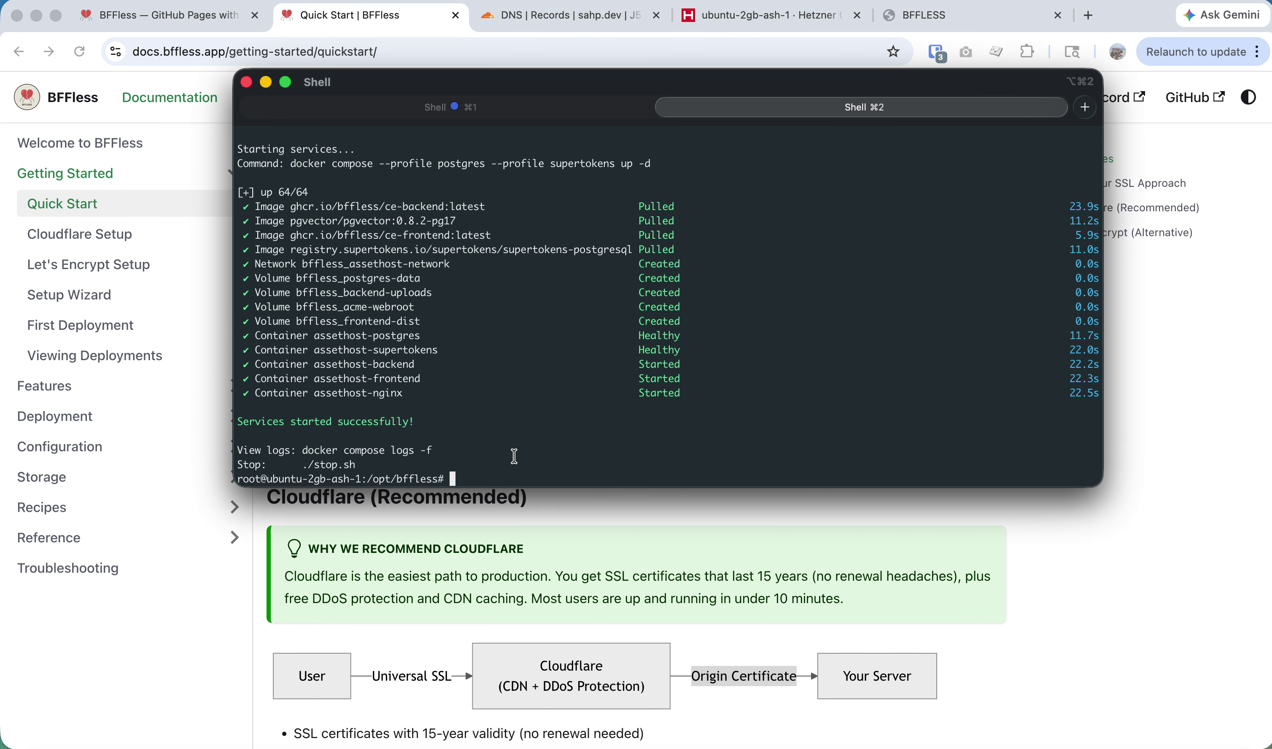
key("super+Tab")
Reopen the admin site in a new tab and focus its email field.
key("super+t")
type("admin.sahp.dev")
key("Return")
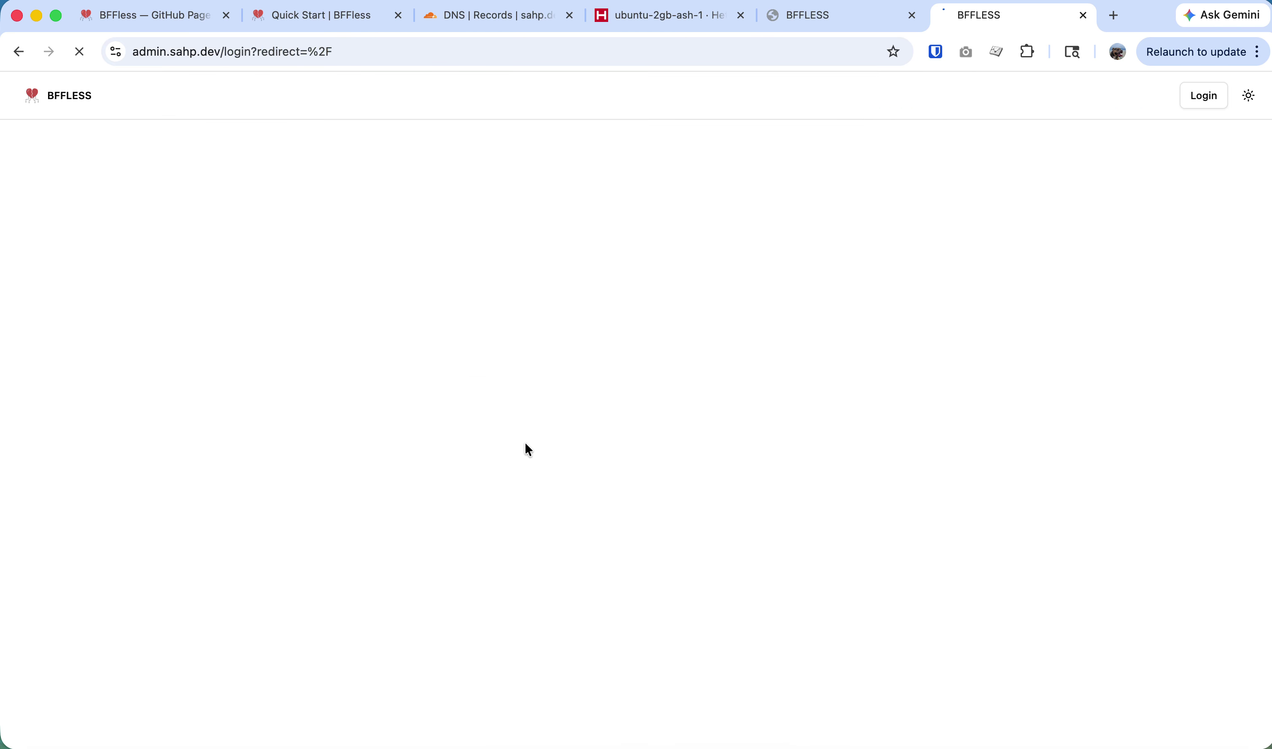
left_click(538, 512)
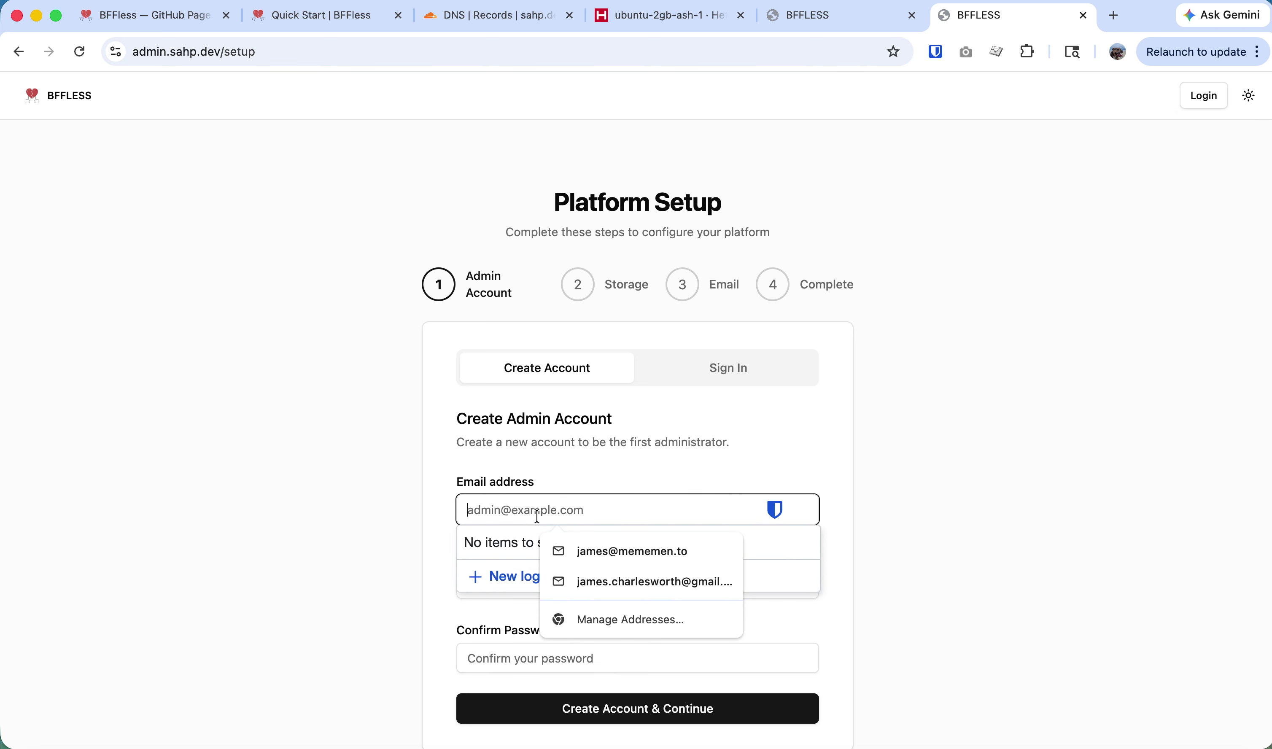
Create the admin account with the saved email and a password, dismissing save-password prompts.
type("jam")
key("Down")
key("Down")
key("Tab")
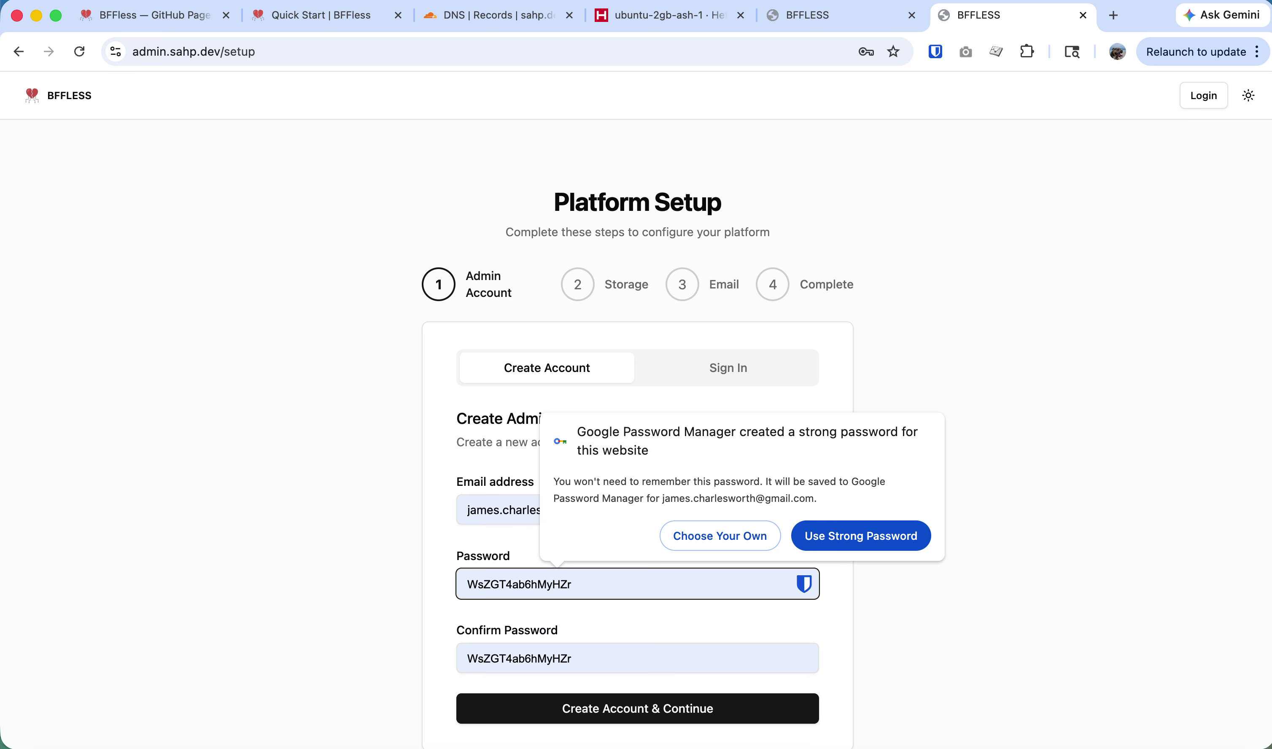
type("***")
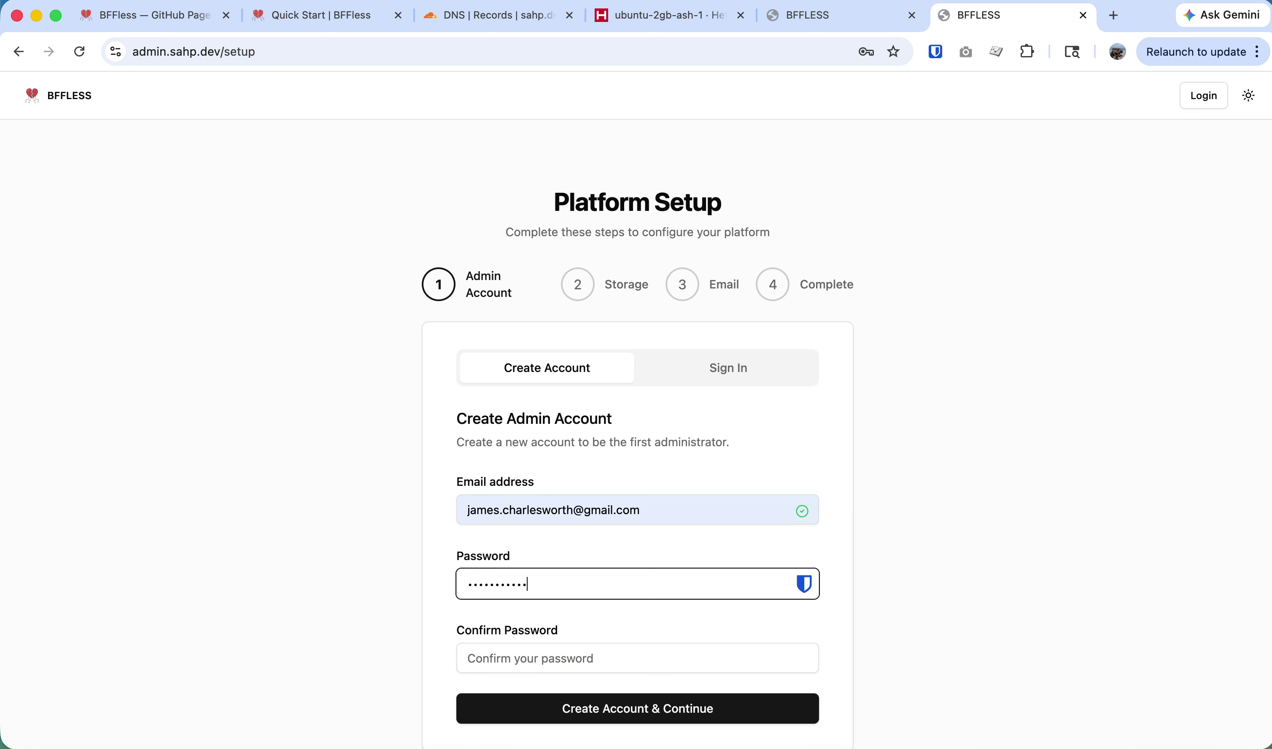
type("*")
key("Tab")
type("**")
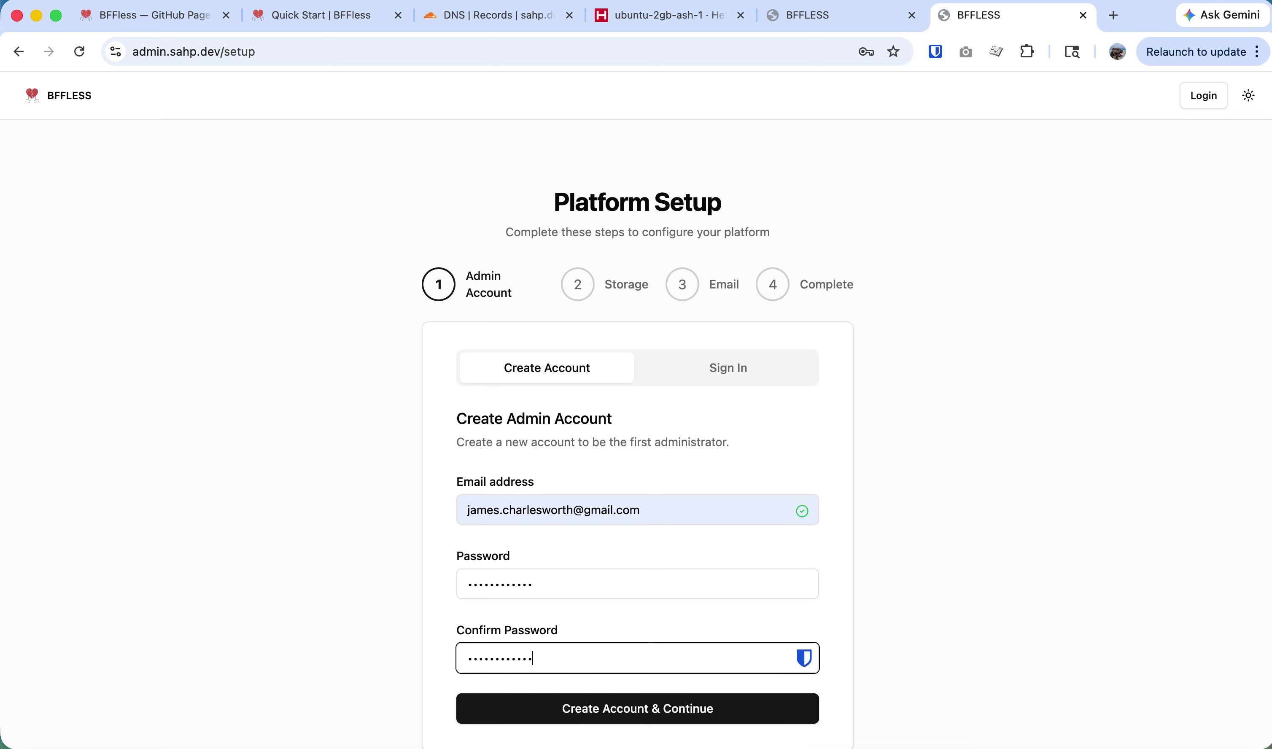
key("Return")
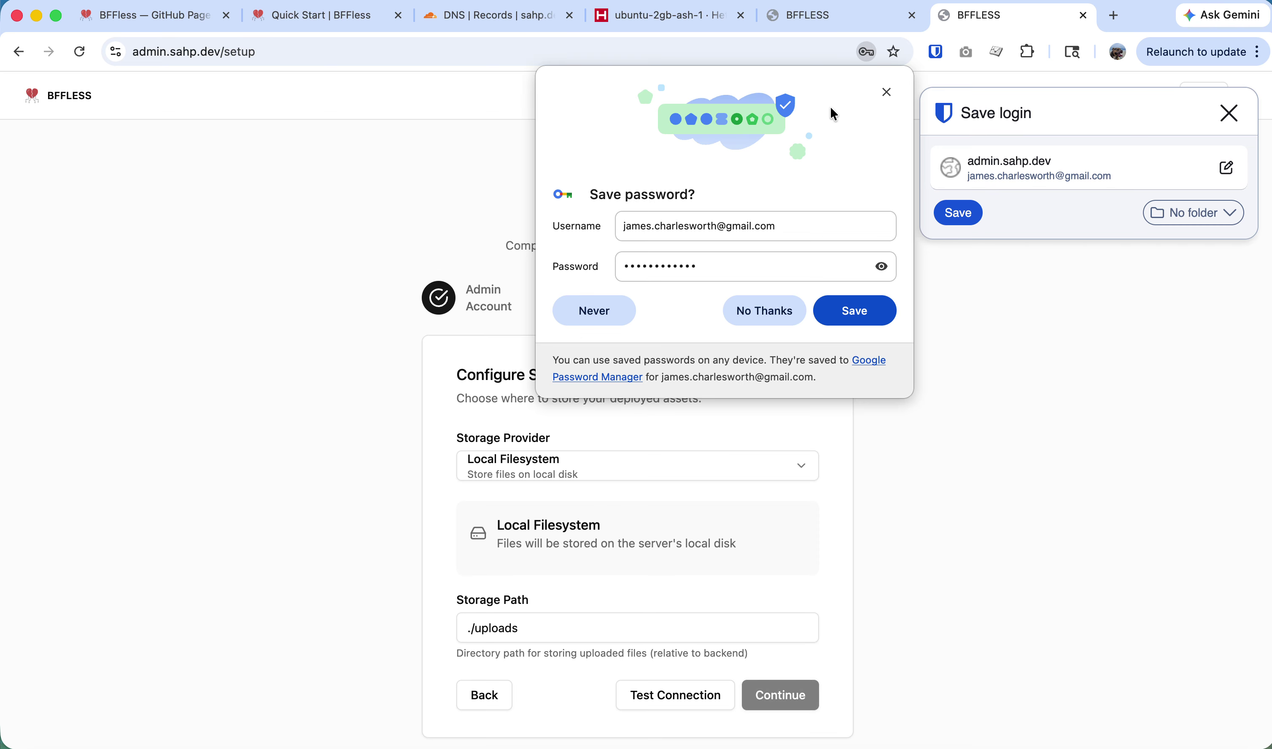
left_click(887, 92)
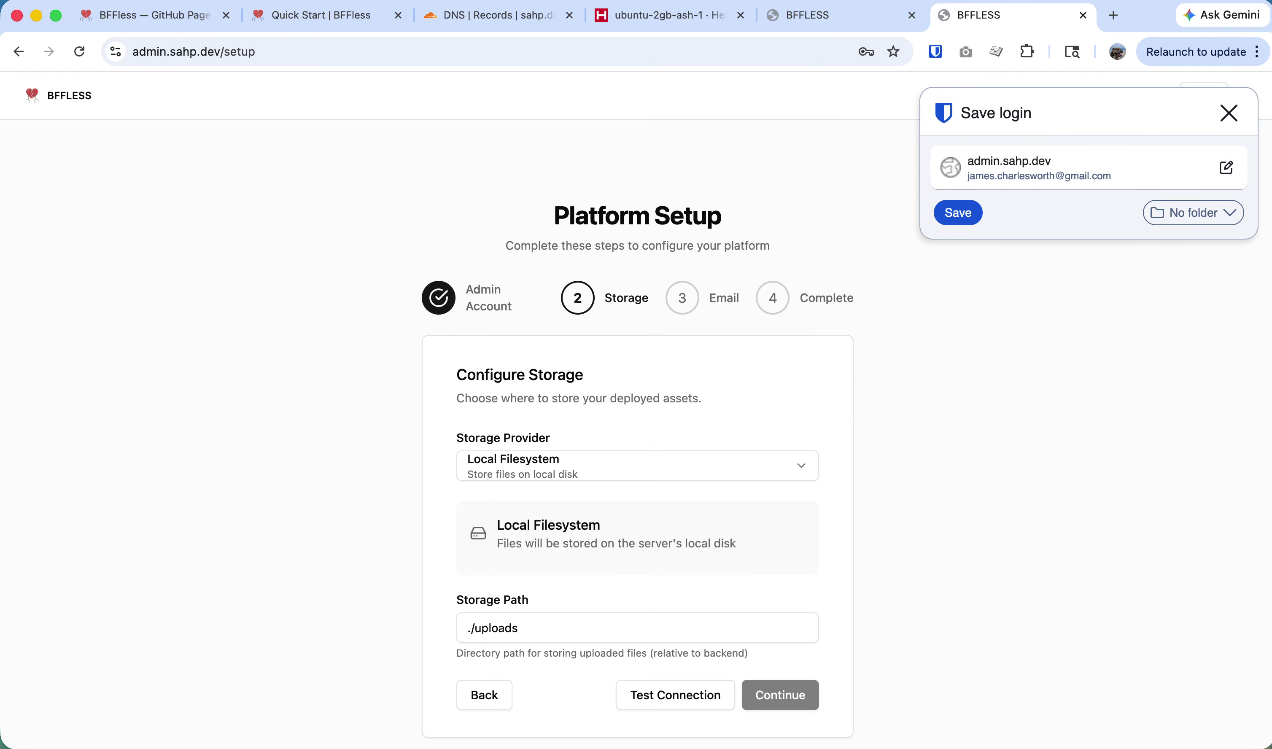
left_click(1230, 115)
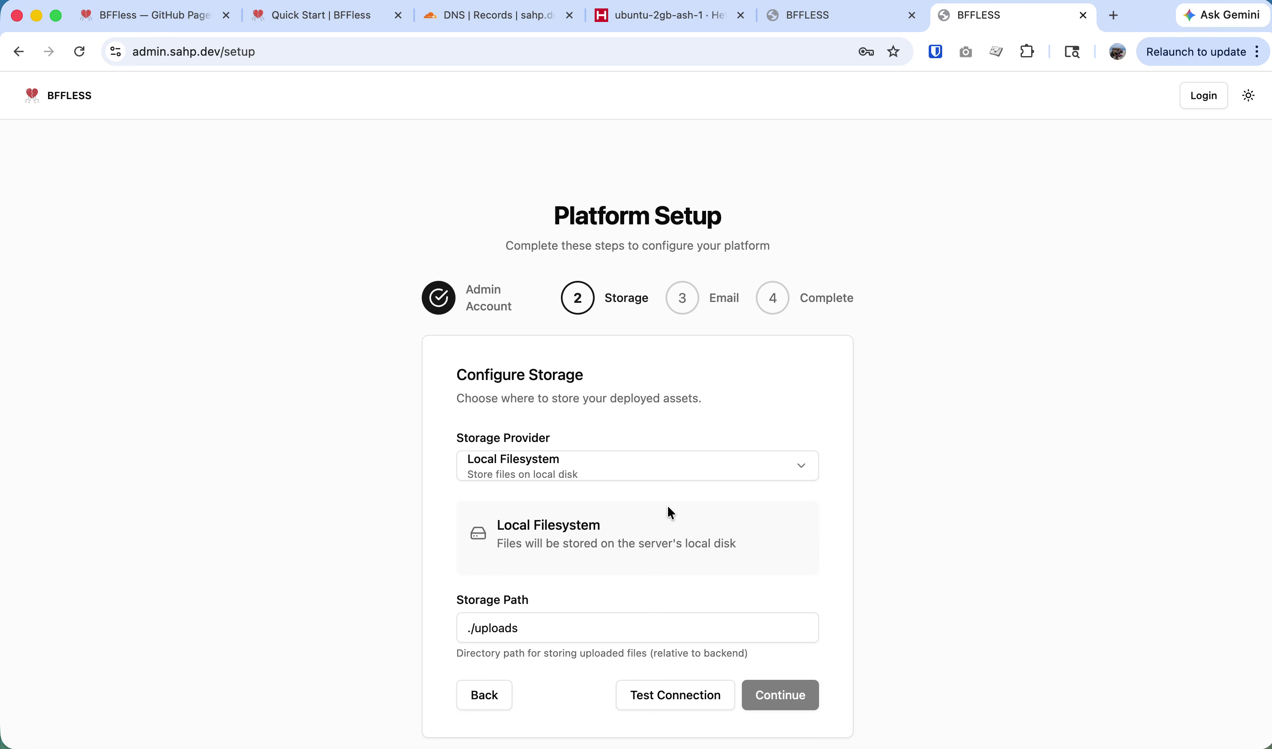
Verify local filesystem storage, skip cache and email configuration, and complete setup.
left_click(669, 689)
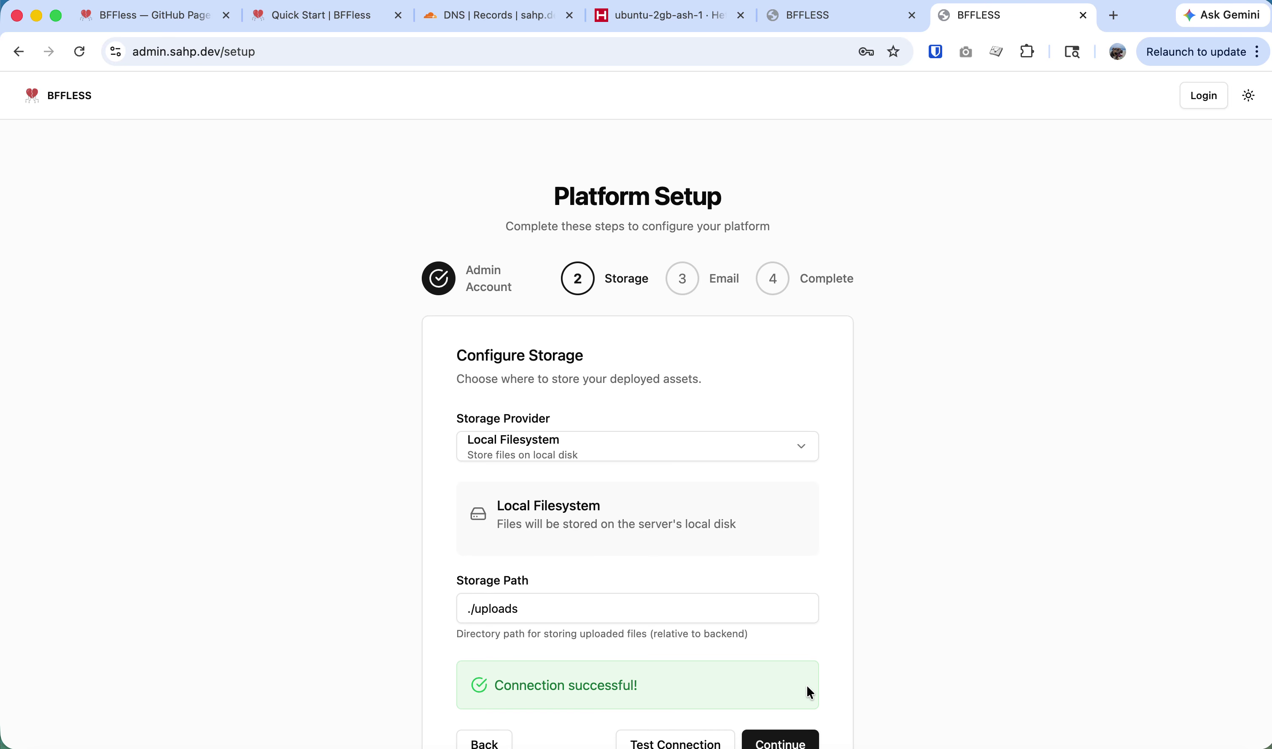
scroll(805, 686, "down", 2)
left_click(798, 679)
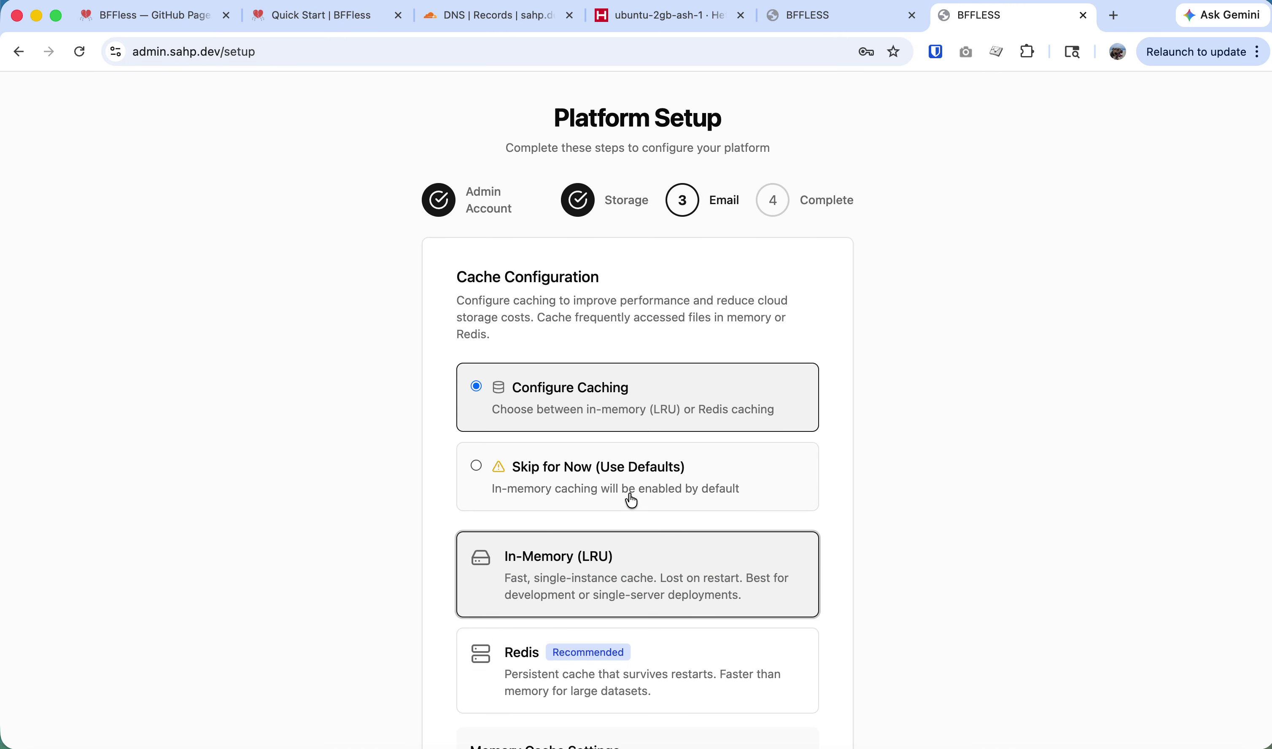
left_click(646, 494)
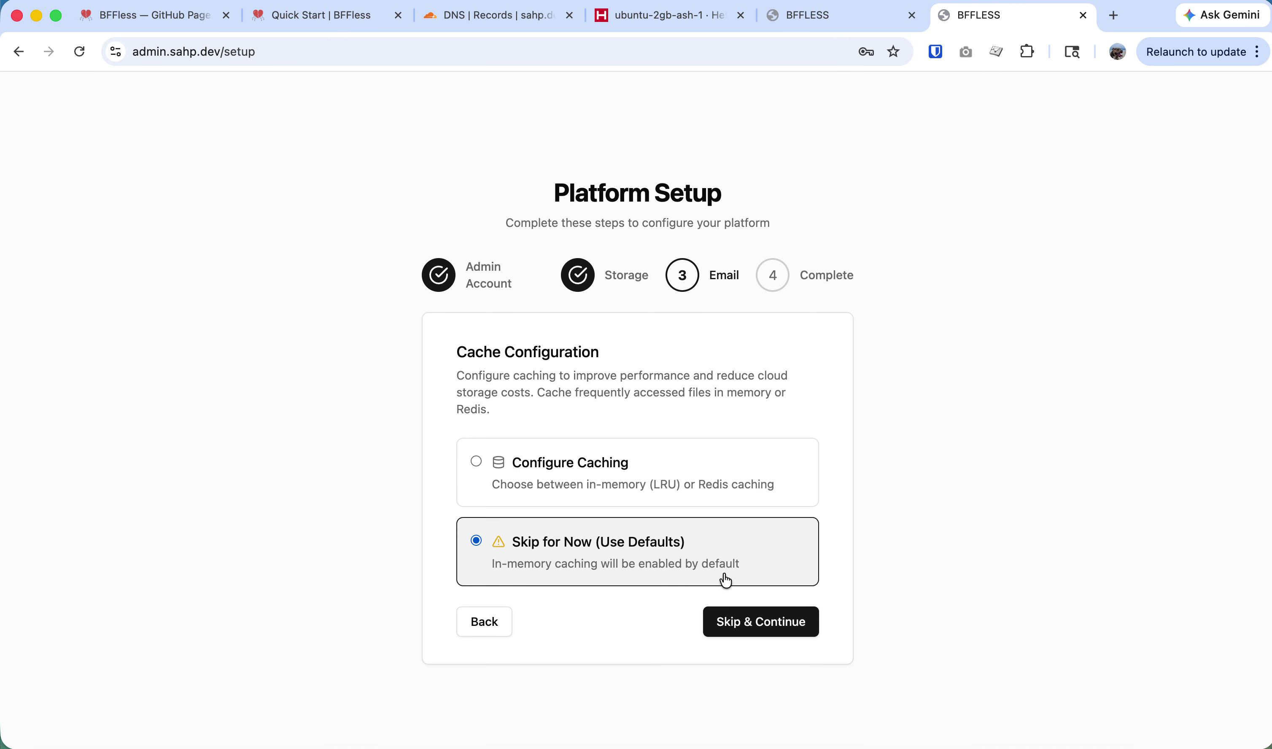
left_click(768, 626)
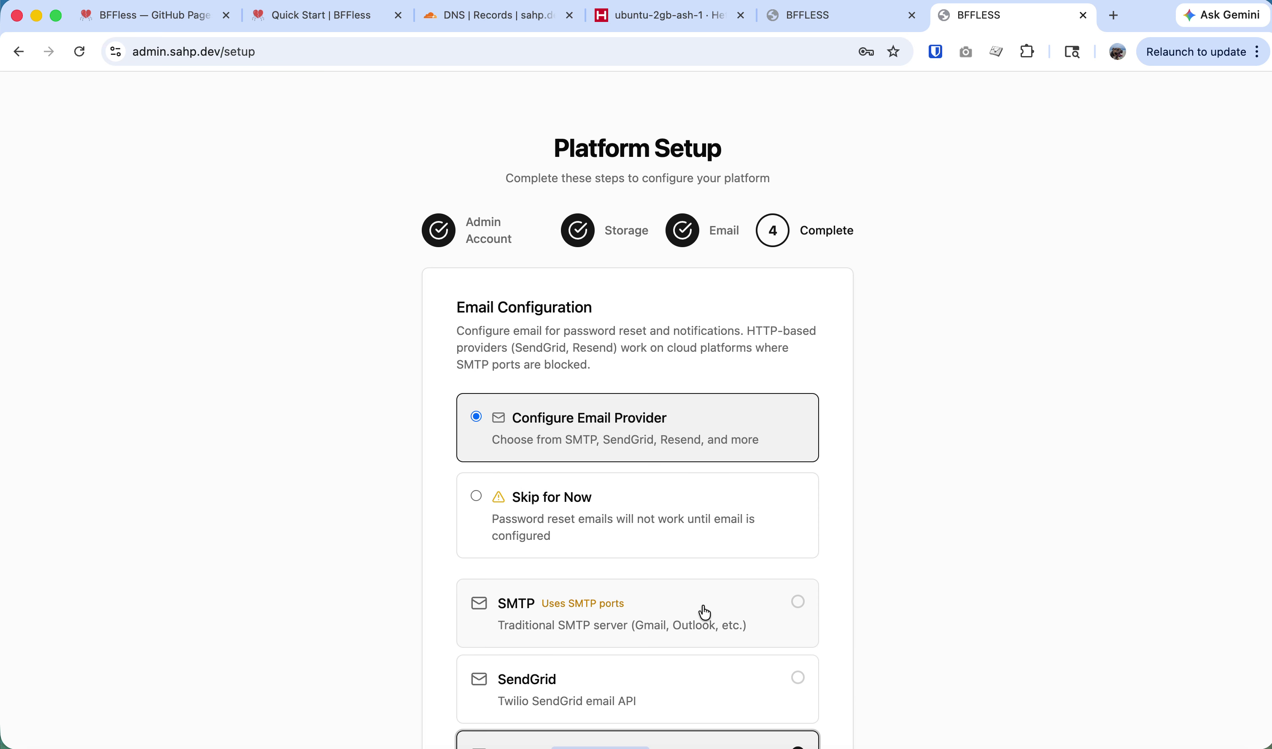
left_click(653, 523)
left_click(768, 638)
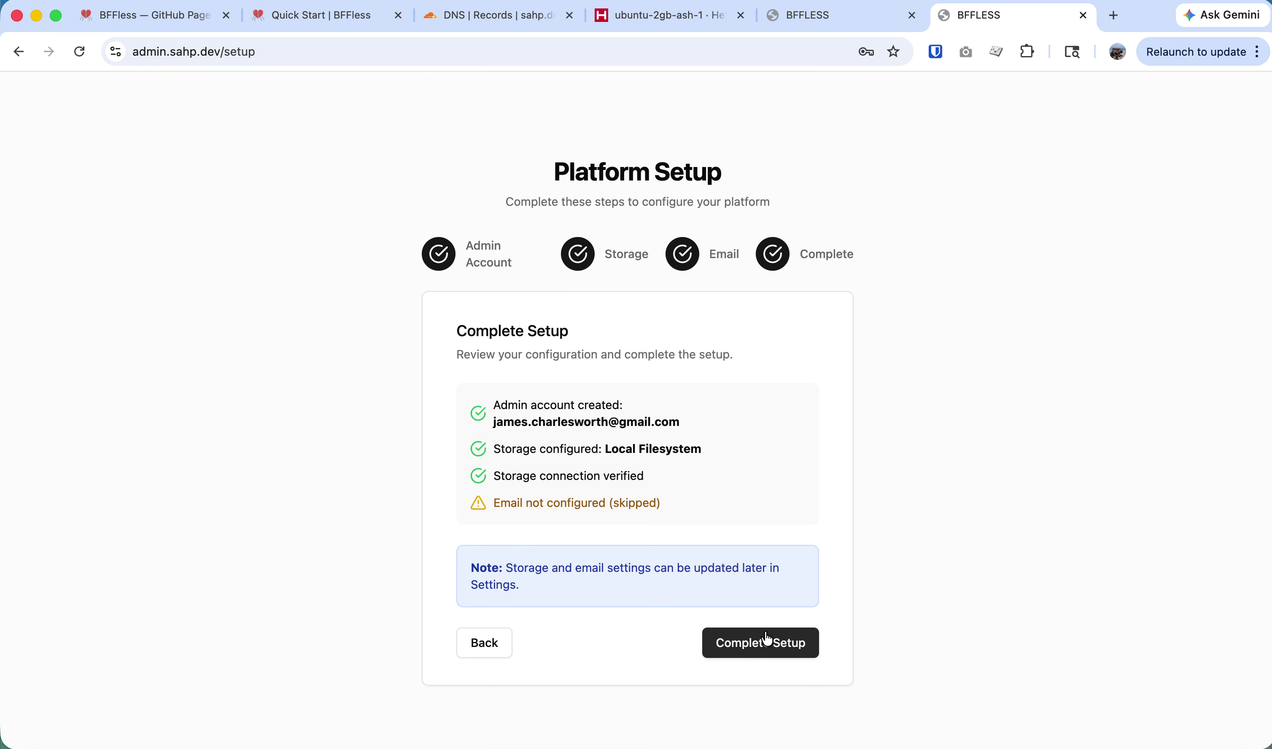
left_click(802, 657)
Sign in with the saved admin email and password, dismissing the save-password prompts.
left_click(550, 513)
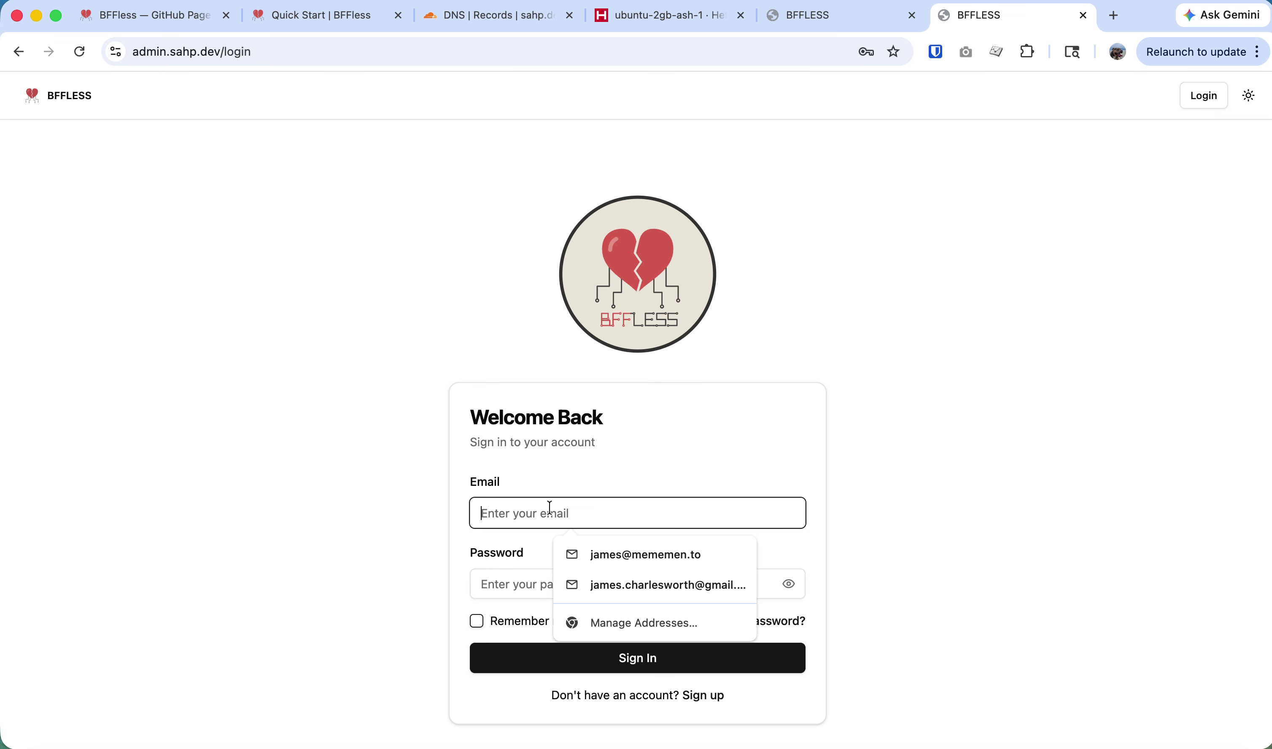
left_click(645, 591)
left_click(618, 586)
type("•")
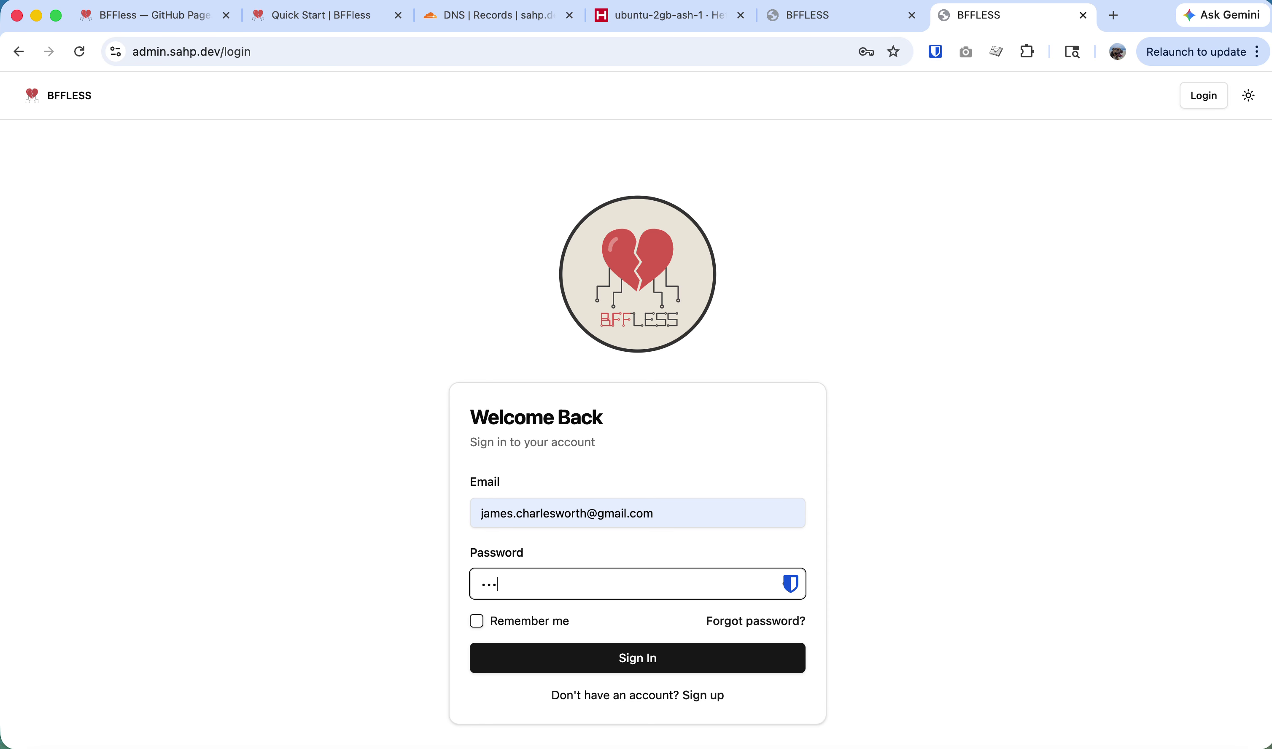
key("Return")
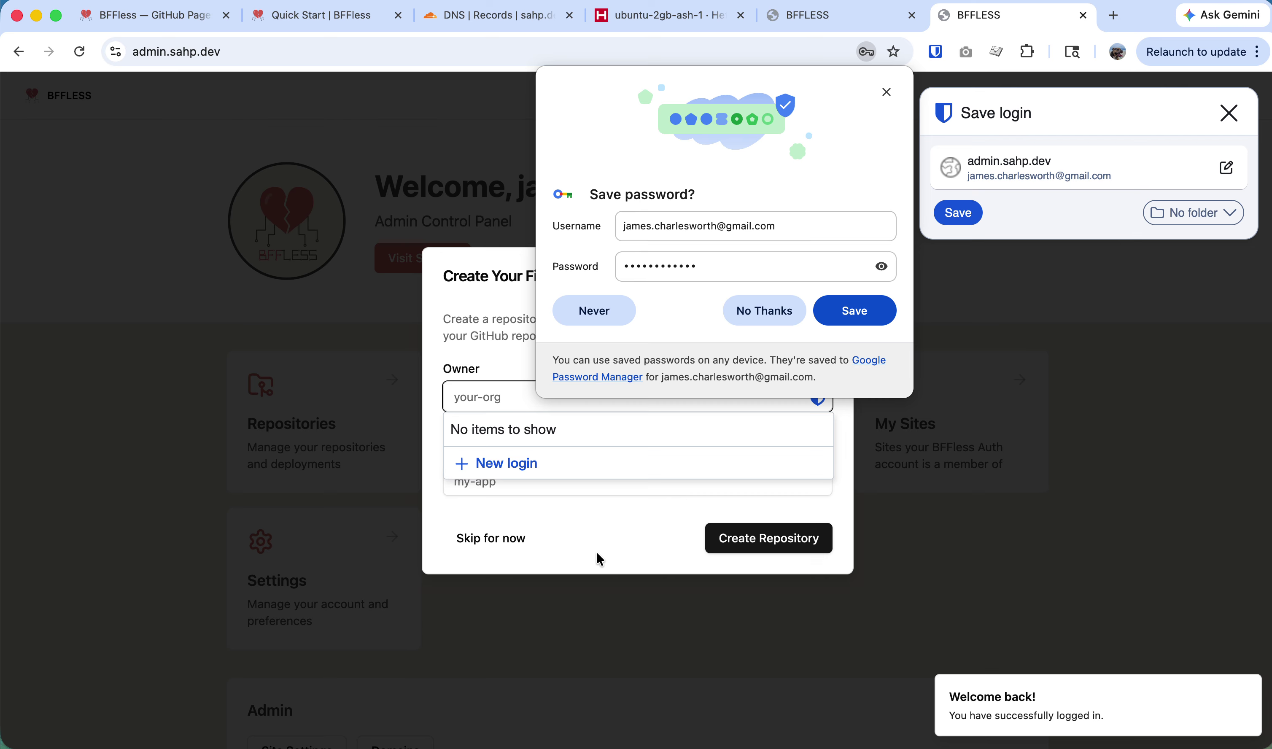
left_click(887, 92)
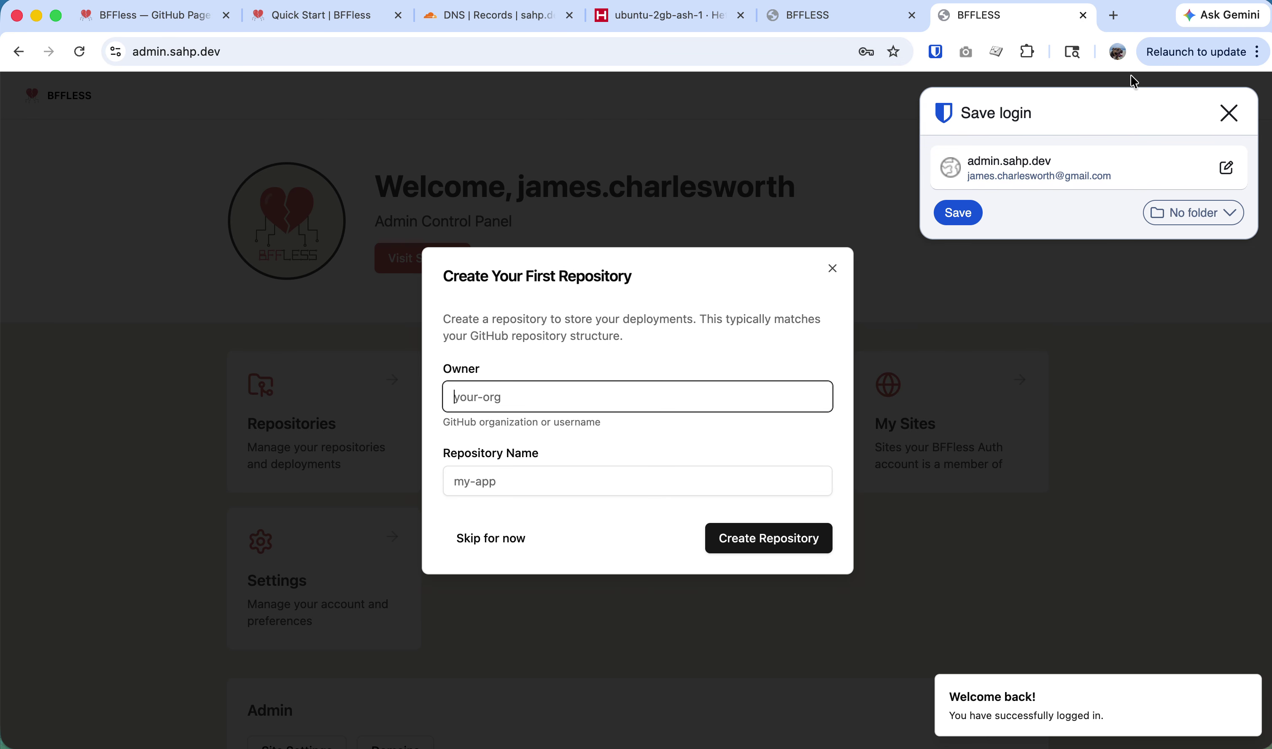
left_click(1229, 113)
left_click(1228, 114)
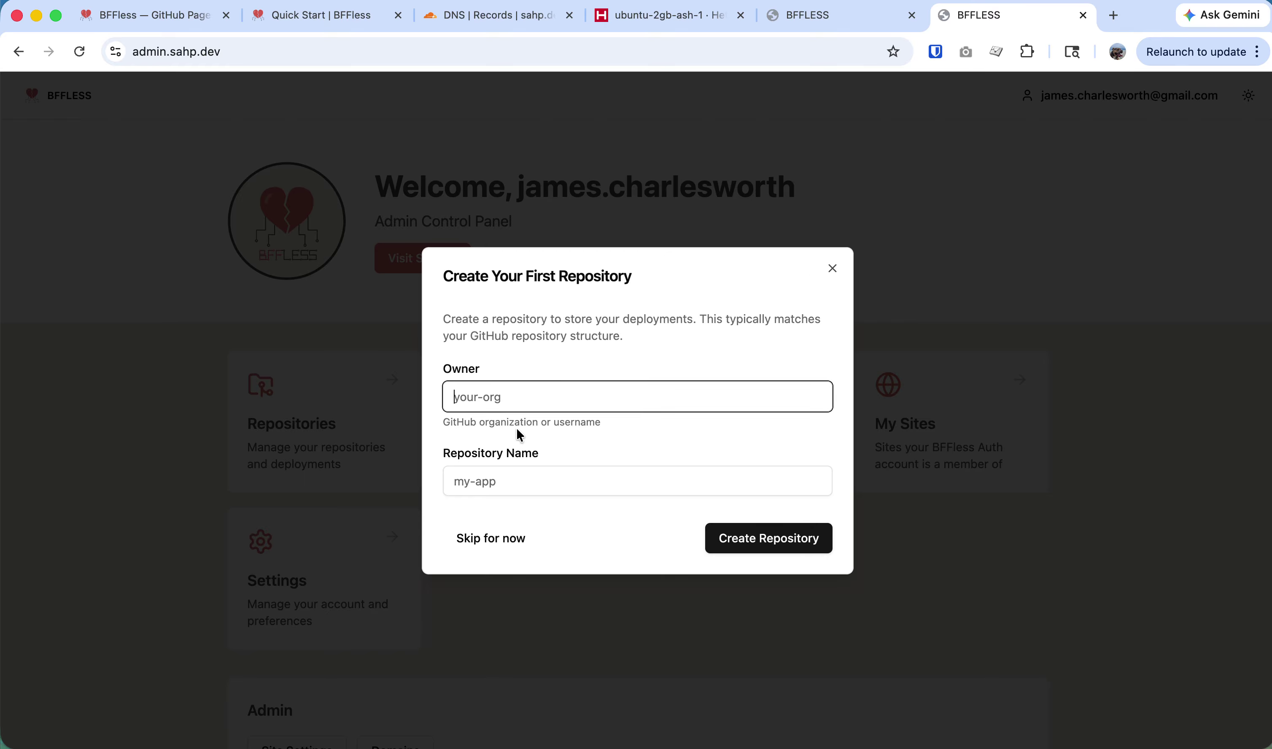
Close the repository owner suggestions and skip creating a first repository.
left_click(516, 404)
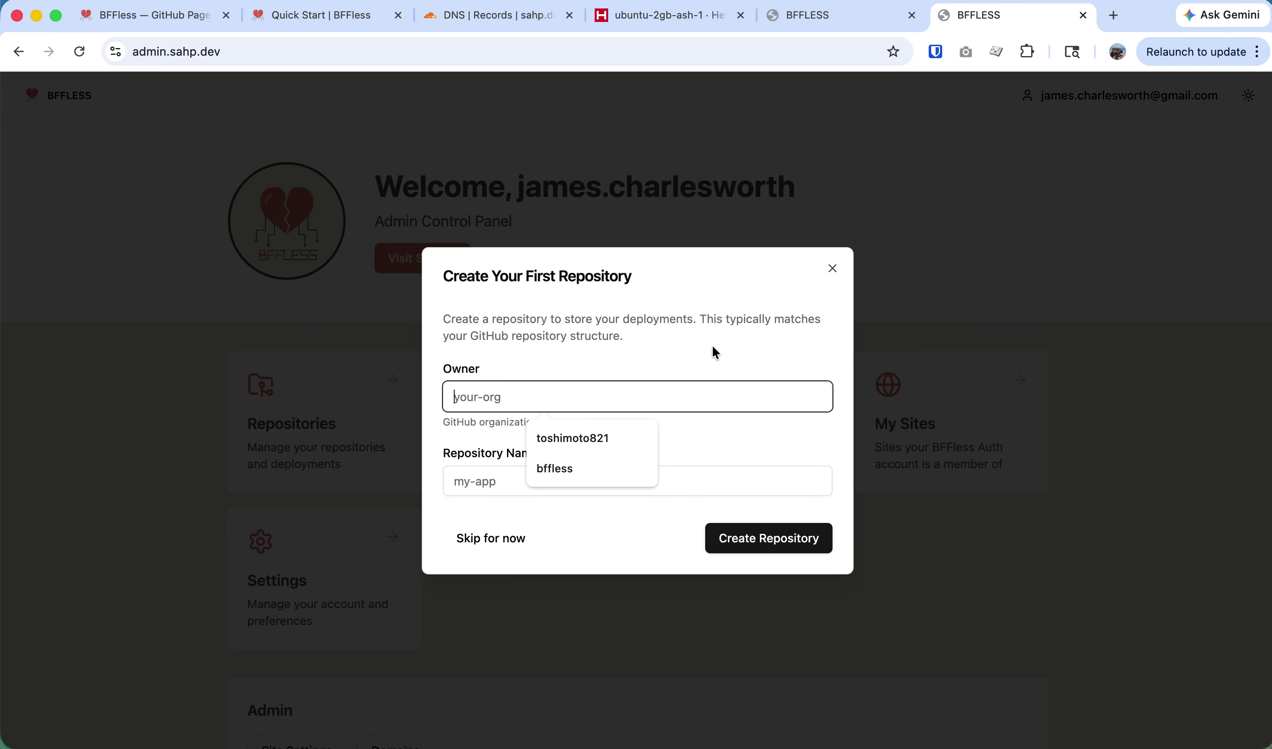
left_click(833, 270)
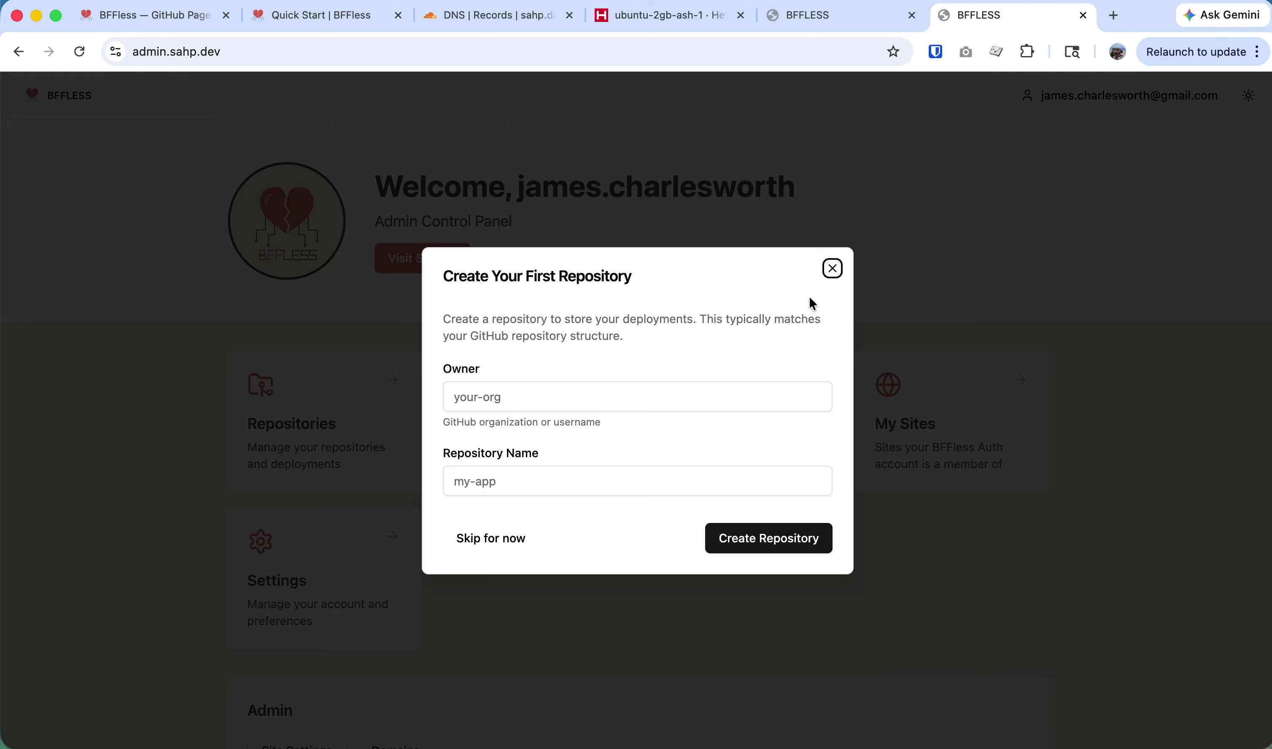
left_click(475, 543)
scroll(454, 525, "down", 2)
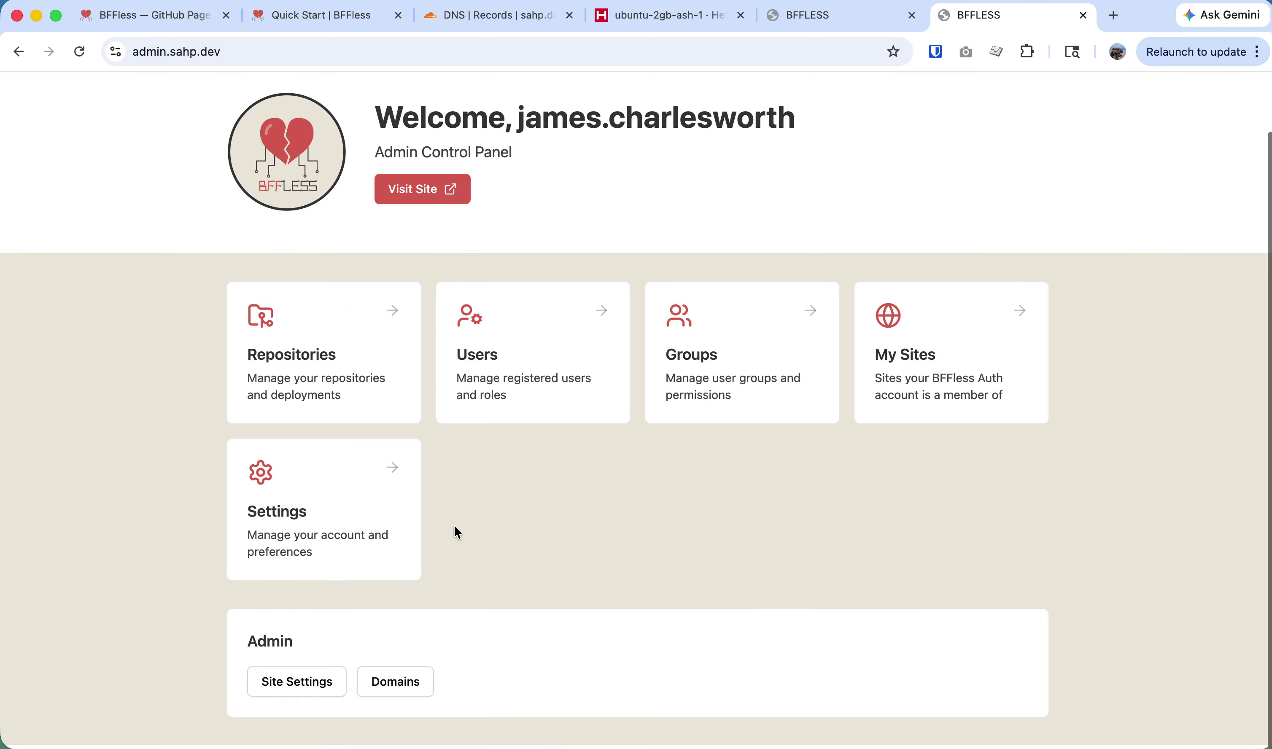
Open the public site in a new tab and check its full URL.
left_click(400, 192)
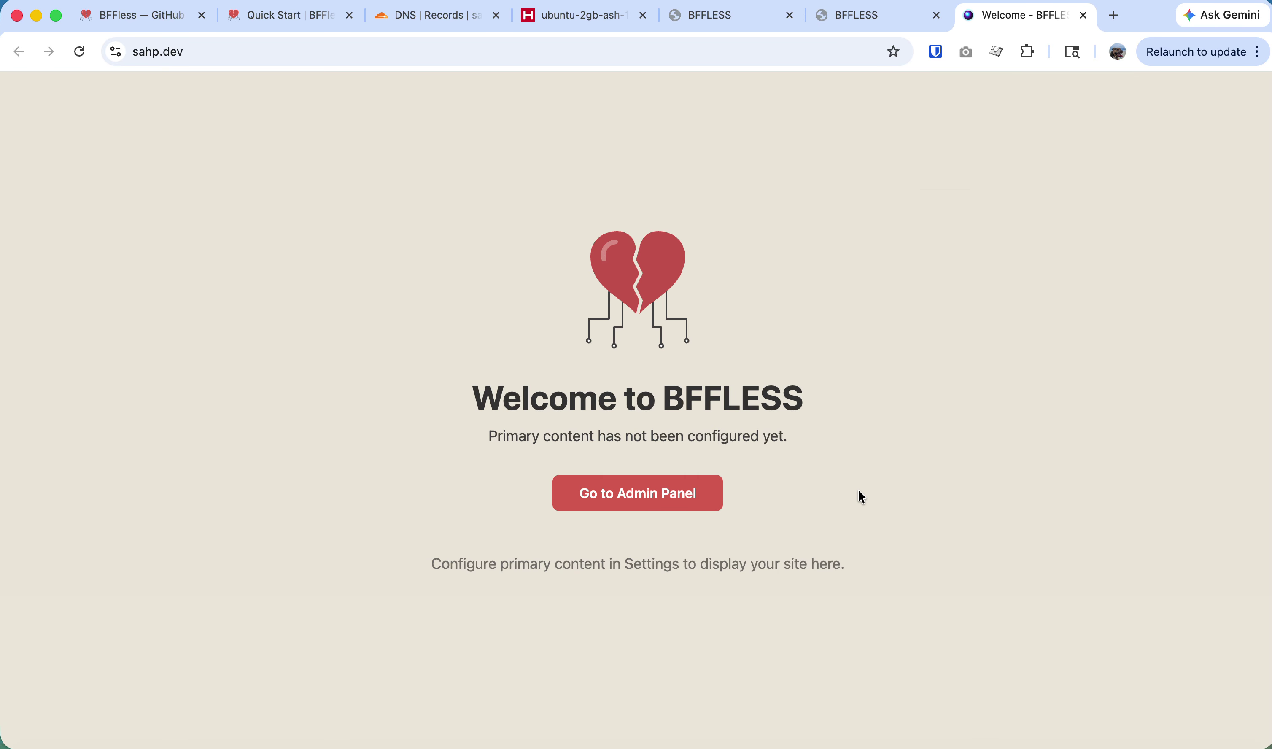
left_click(208, 53)
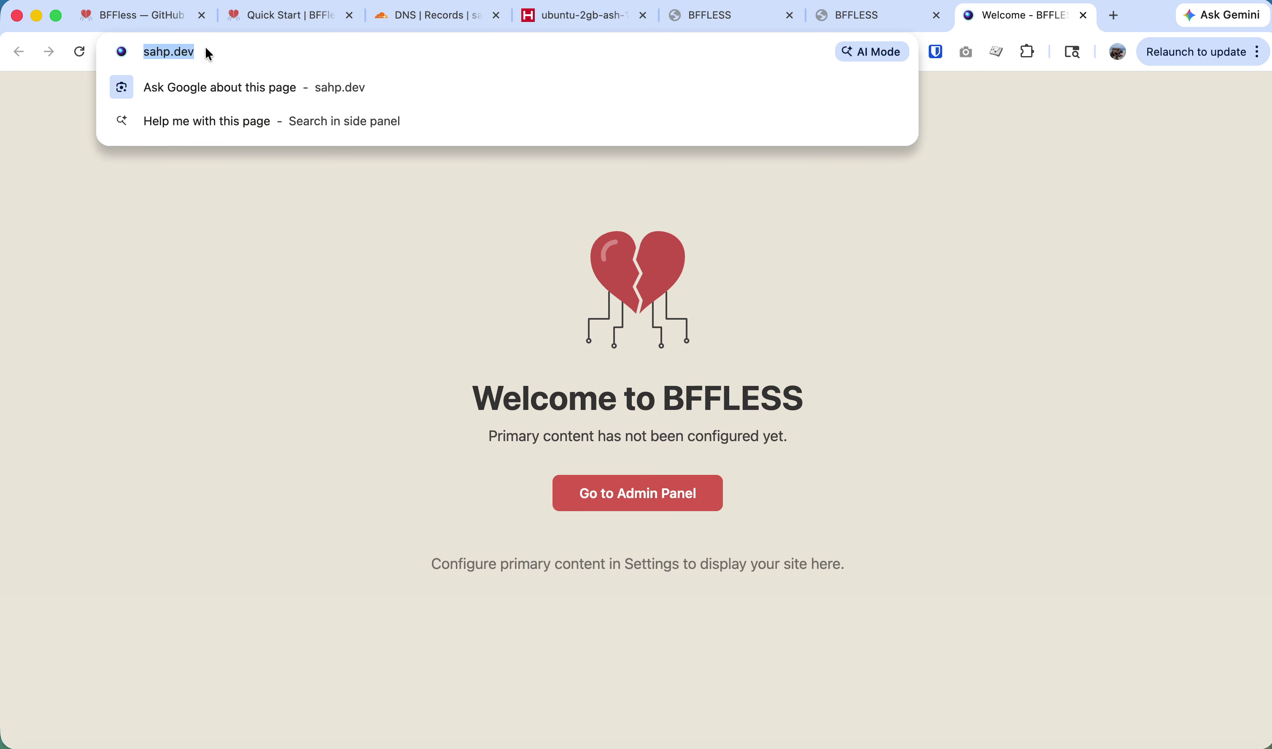
left_click(209, 53)
left_click(569, 246)
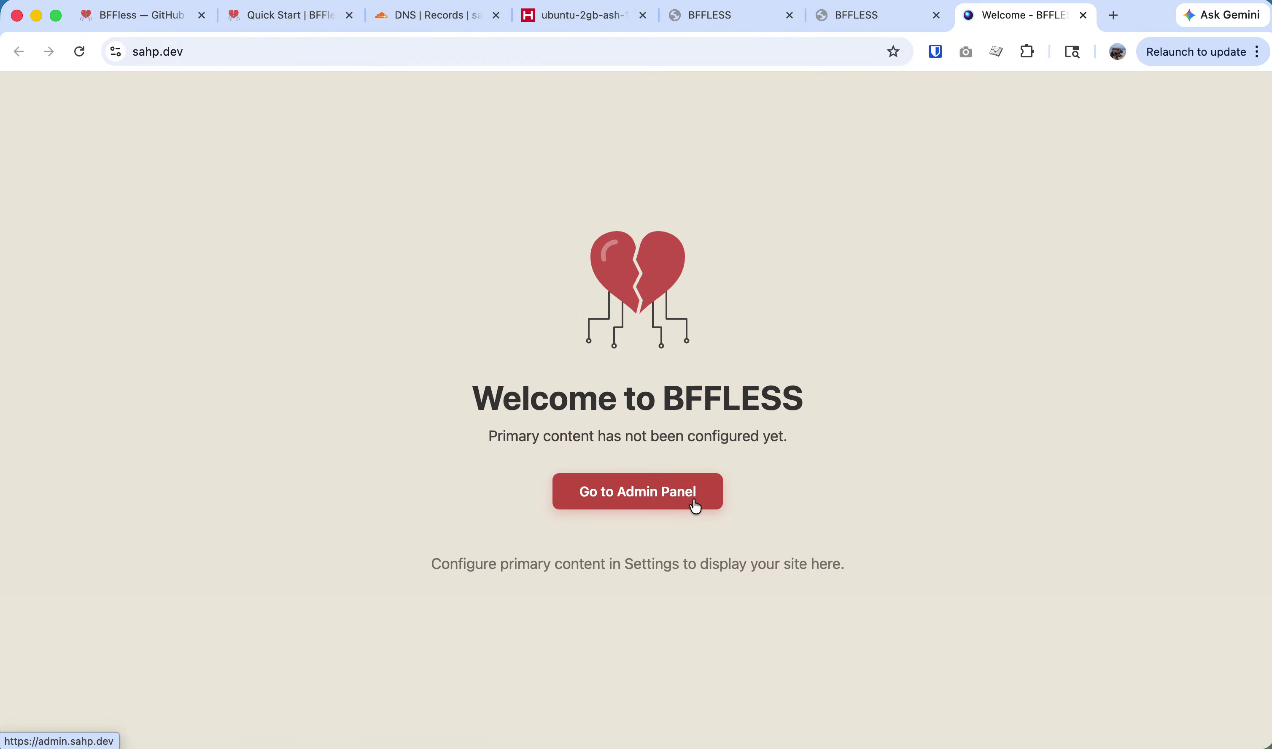
Open a fresh terminal shell, then search the web for 'vite react app' in a new browser tab.
key("super+Tab")
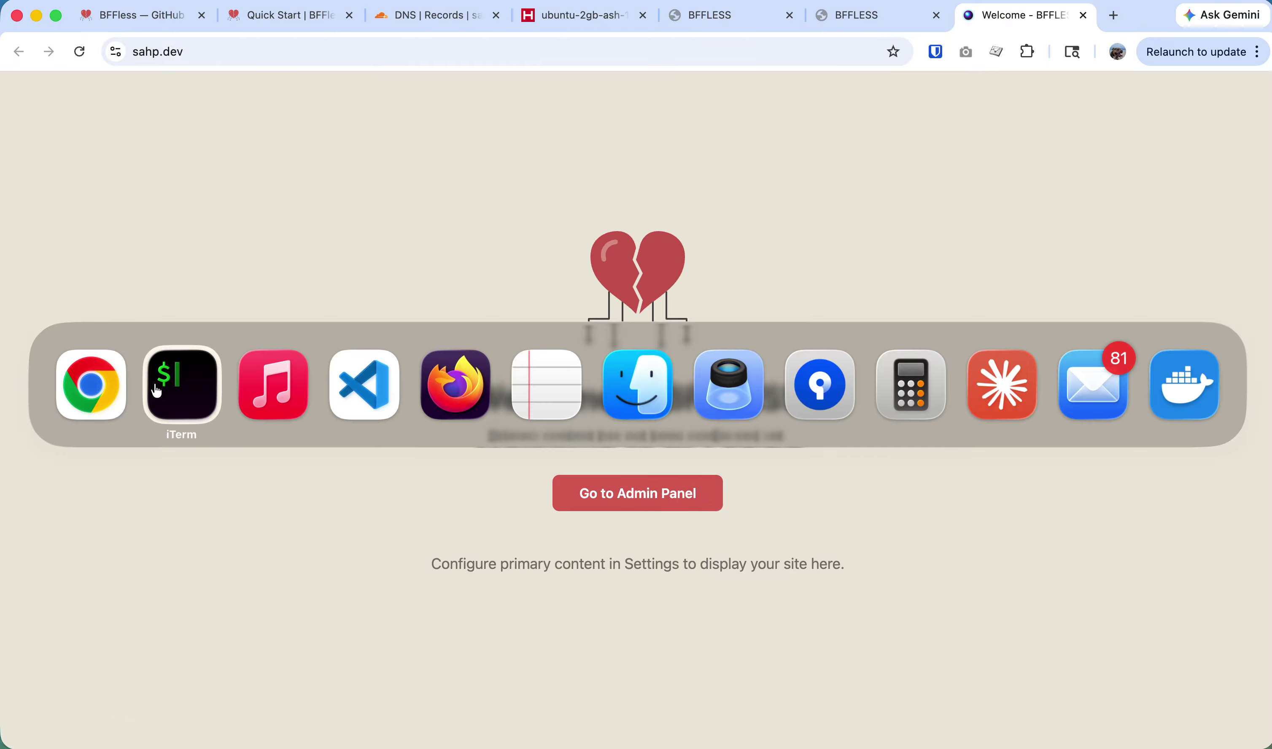
key("super+t")
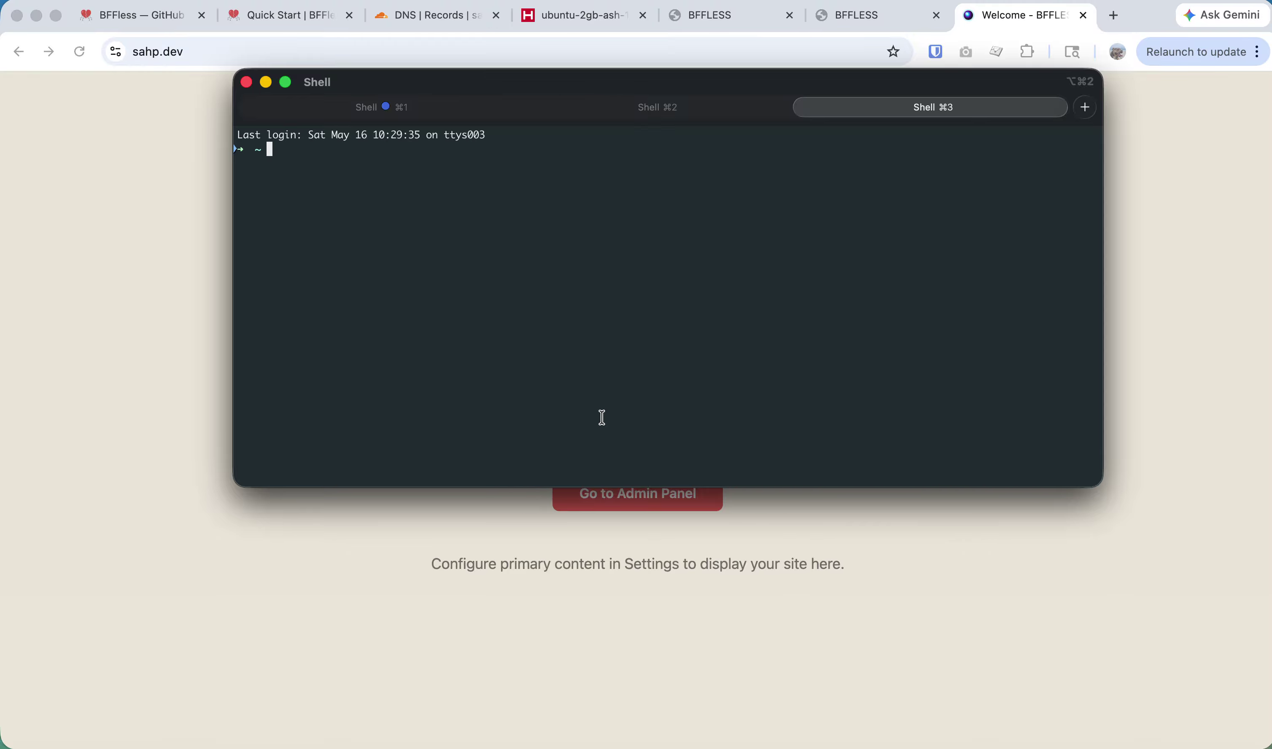
left_click(187, 410)
key("super+t")
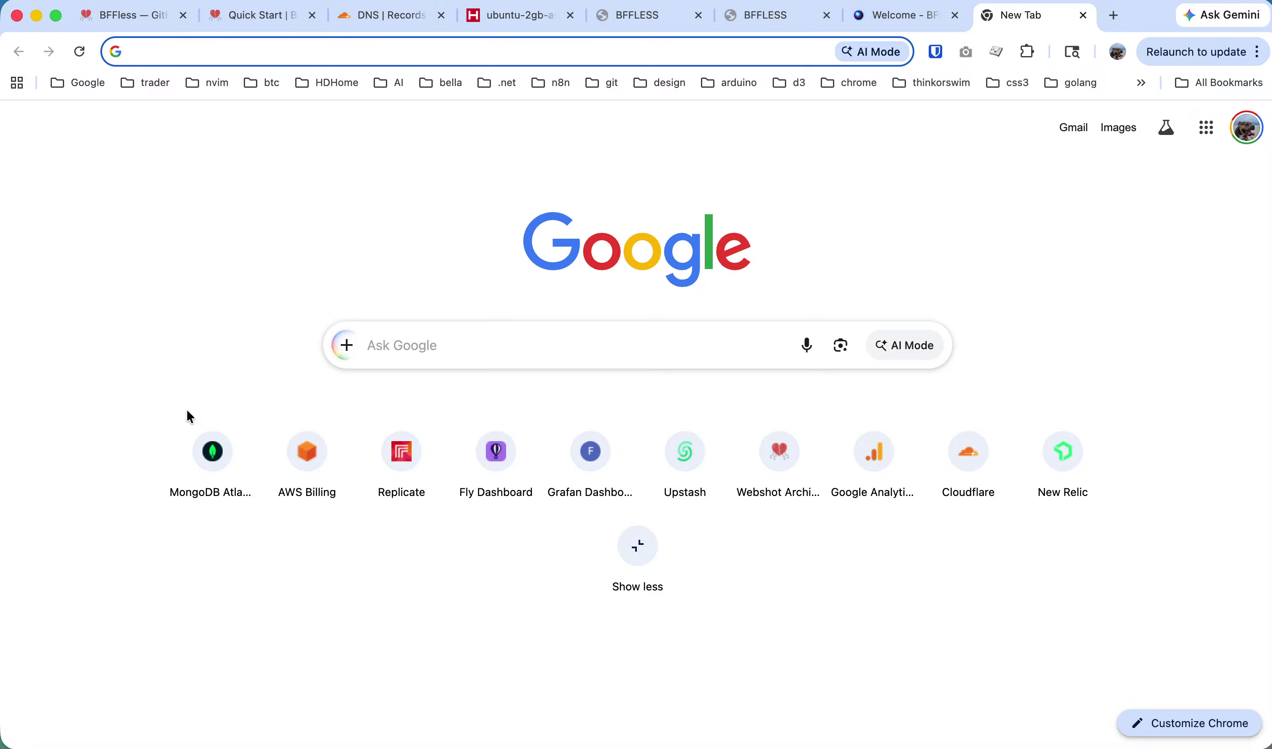
type("vite react h")
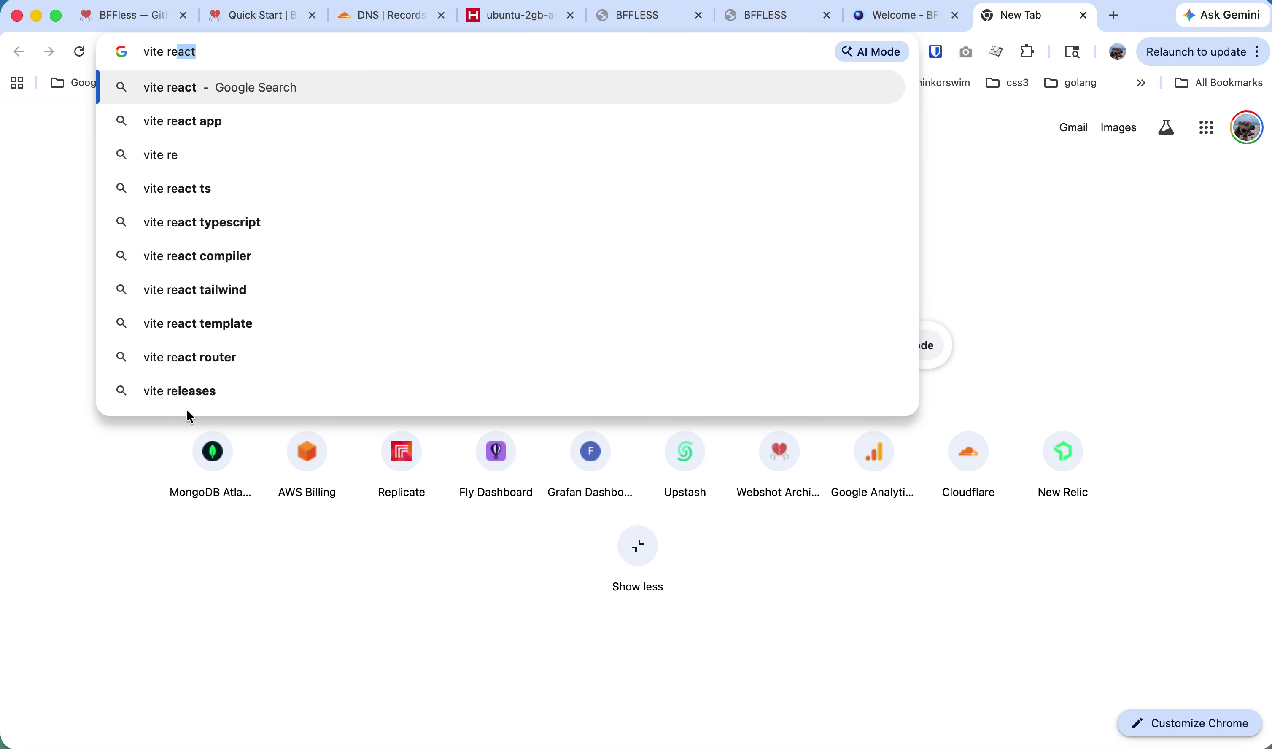
key("BackSpace")
type("app")
key("Return")
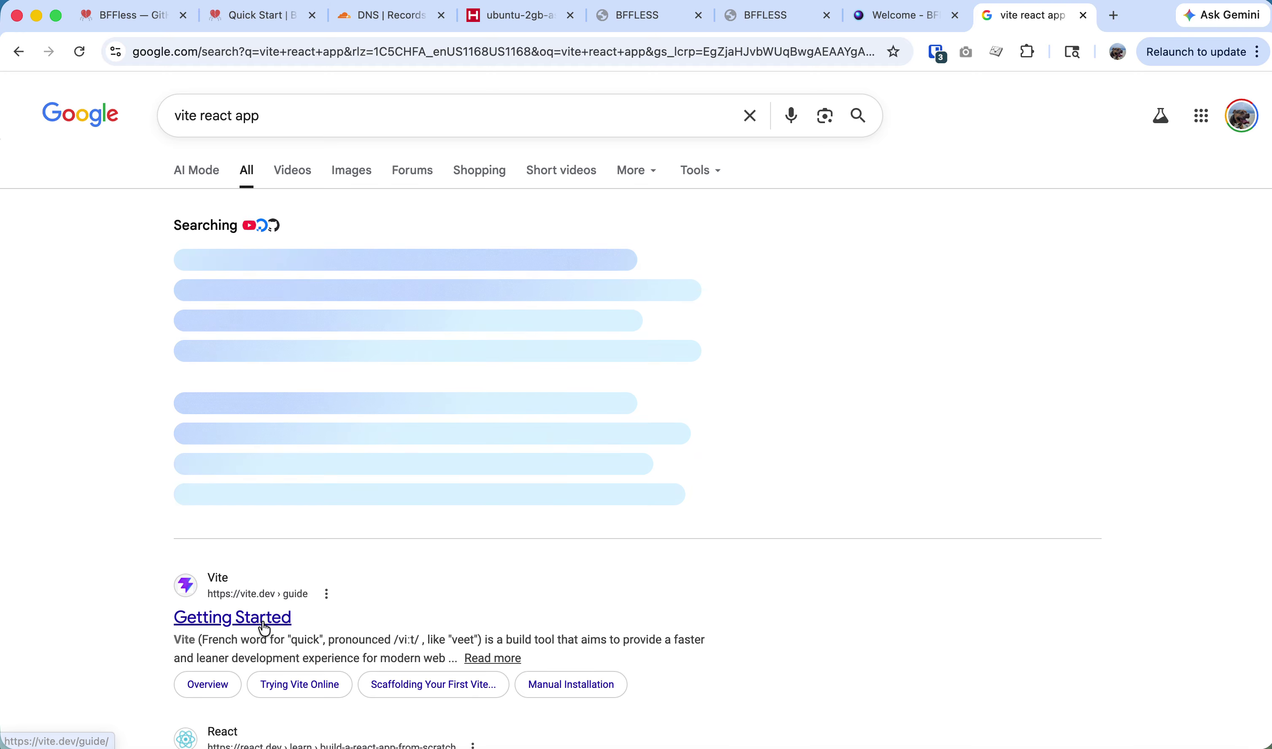
Open the Vite Getting Started guide and copy its npm create vite@latest command.
left_click(265, 620)
scroll(623, 466, "down", 8)
scroll(623, 469, "down", 15)
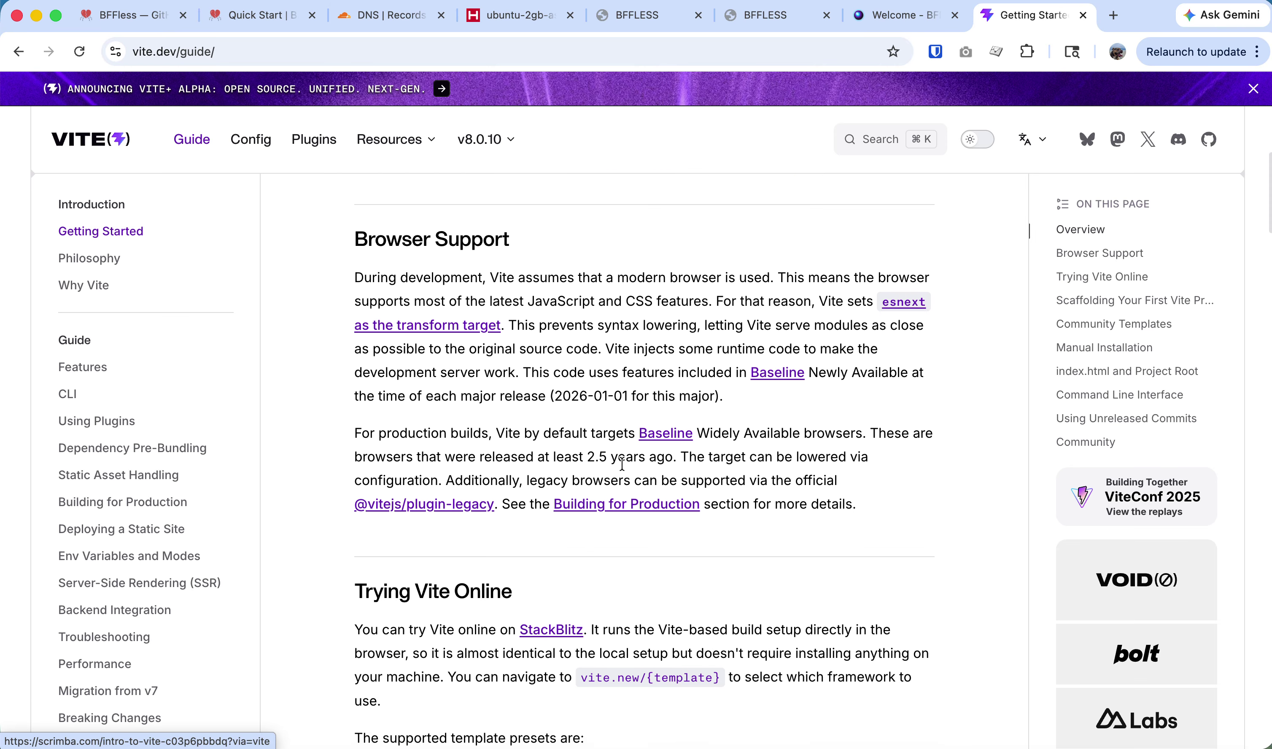
scroll(582, 483, "down", 3)
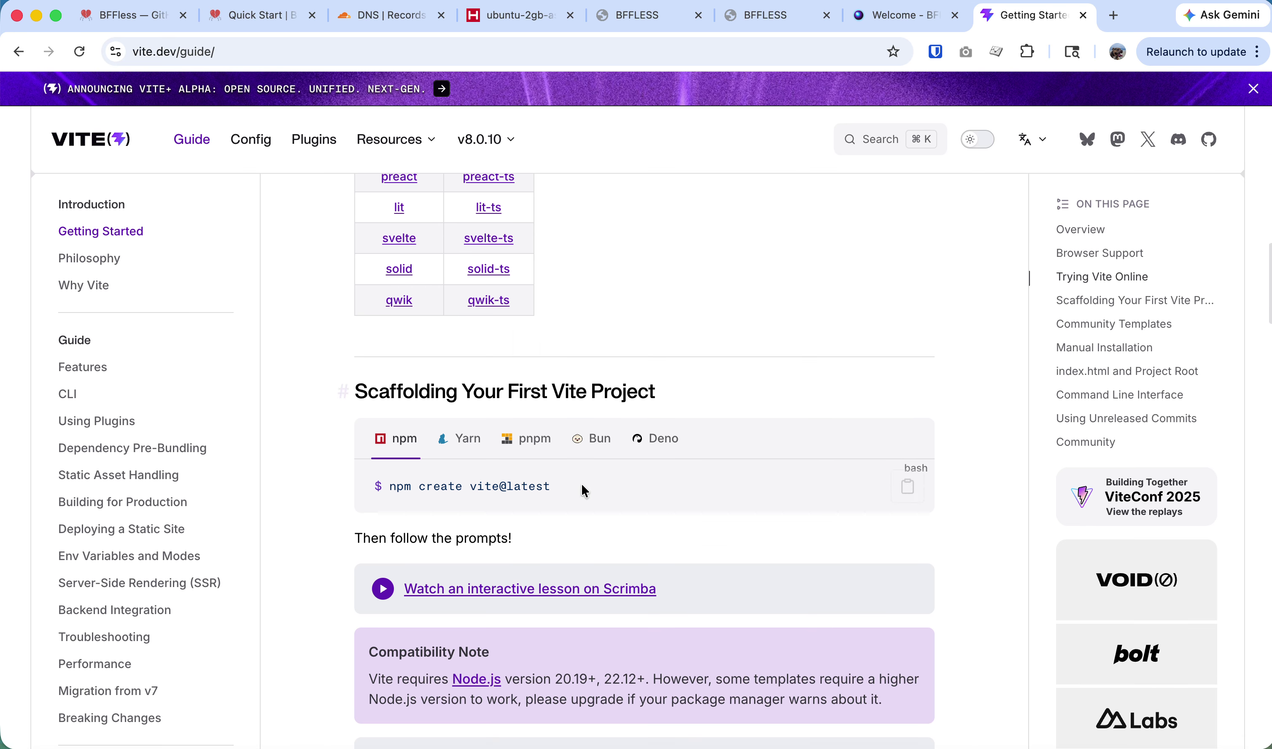
left_click_drag(560, 480, 477, 480)
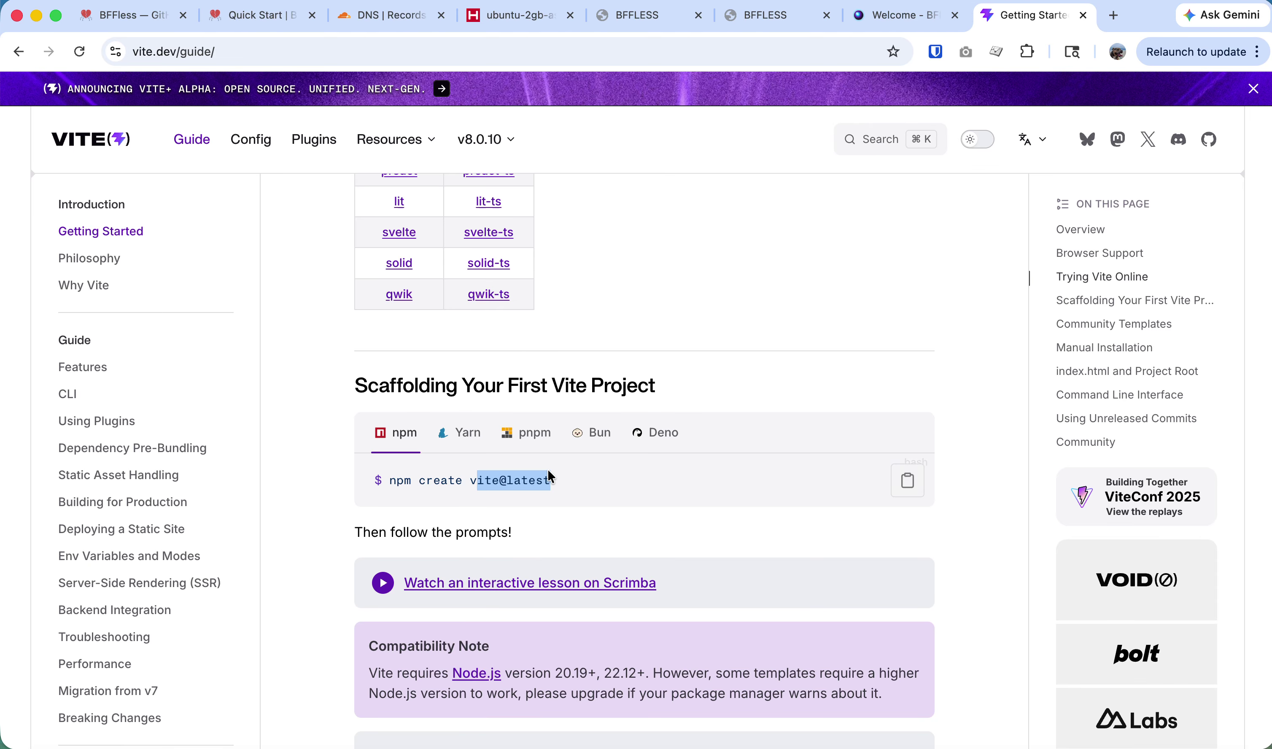
left_click(946, 479)
left_click(908, 480)
scroll(802, 501, "down", 5)
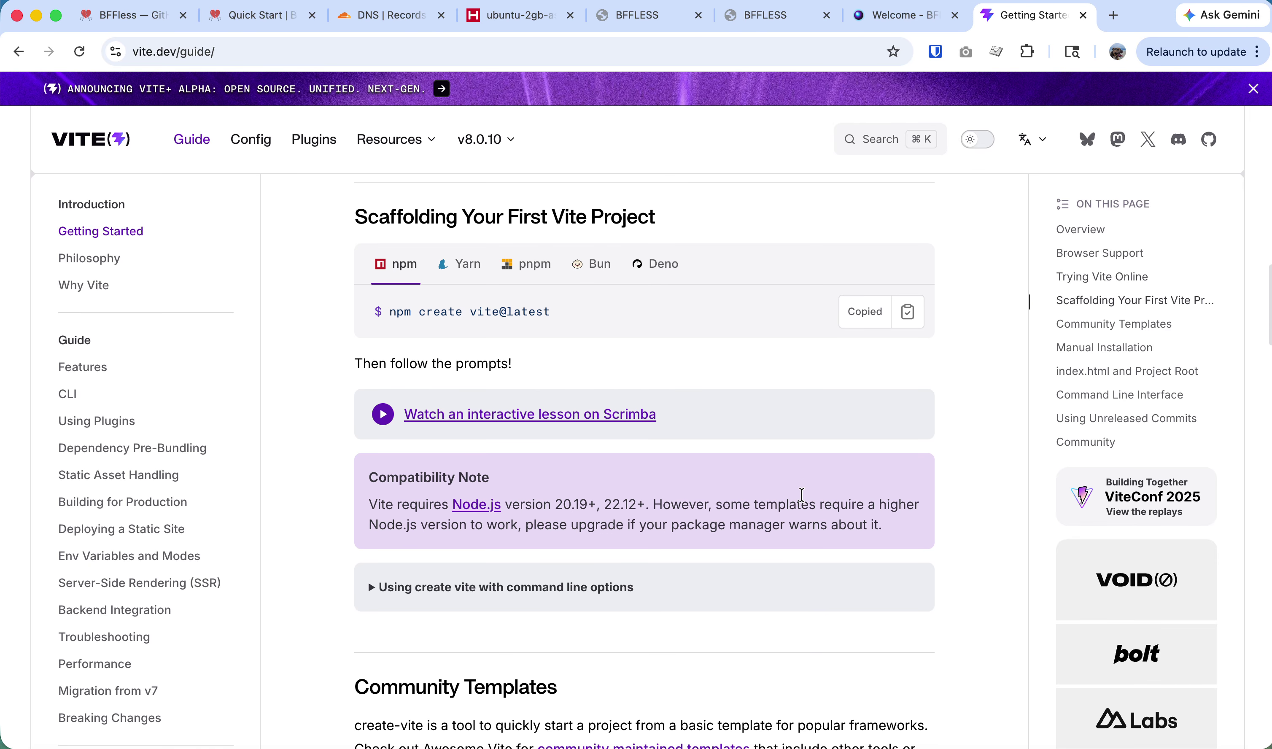
key("alt+super+2")
Move into ~/Desktop and run the pasted npm create vite@latest command.
type("cd ")
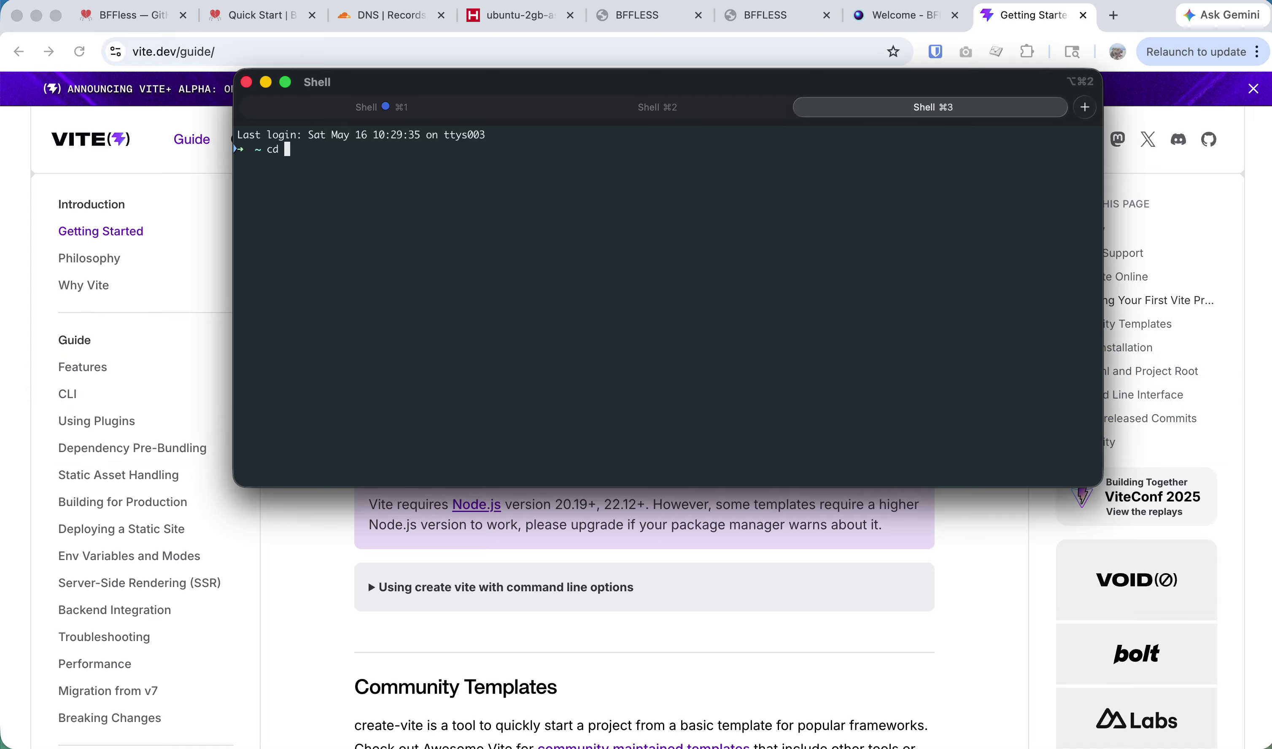
type("~/Desktop")
key("Return")
key("super+v")
key("Return")
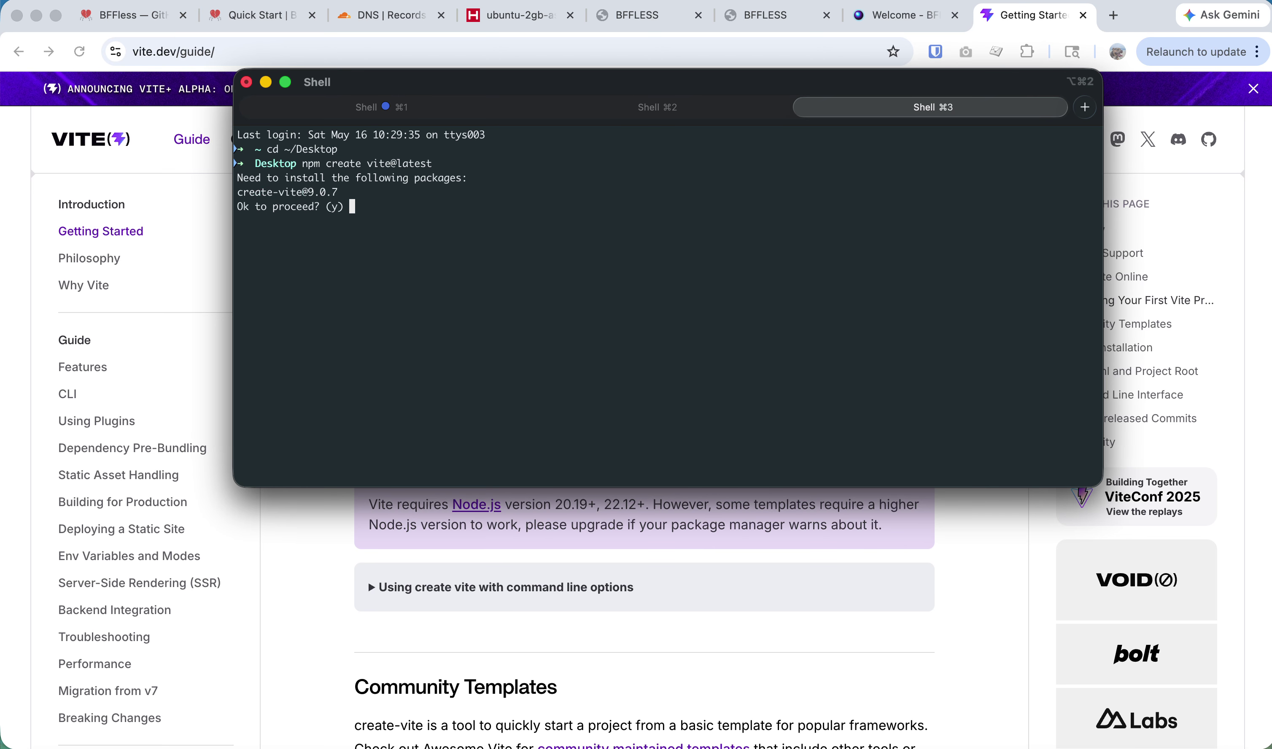
Scaffold test-project with React and TypeScript, installing dependencies and starting the dev server.
type("y")
key("Return")
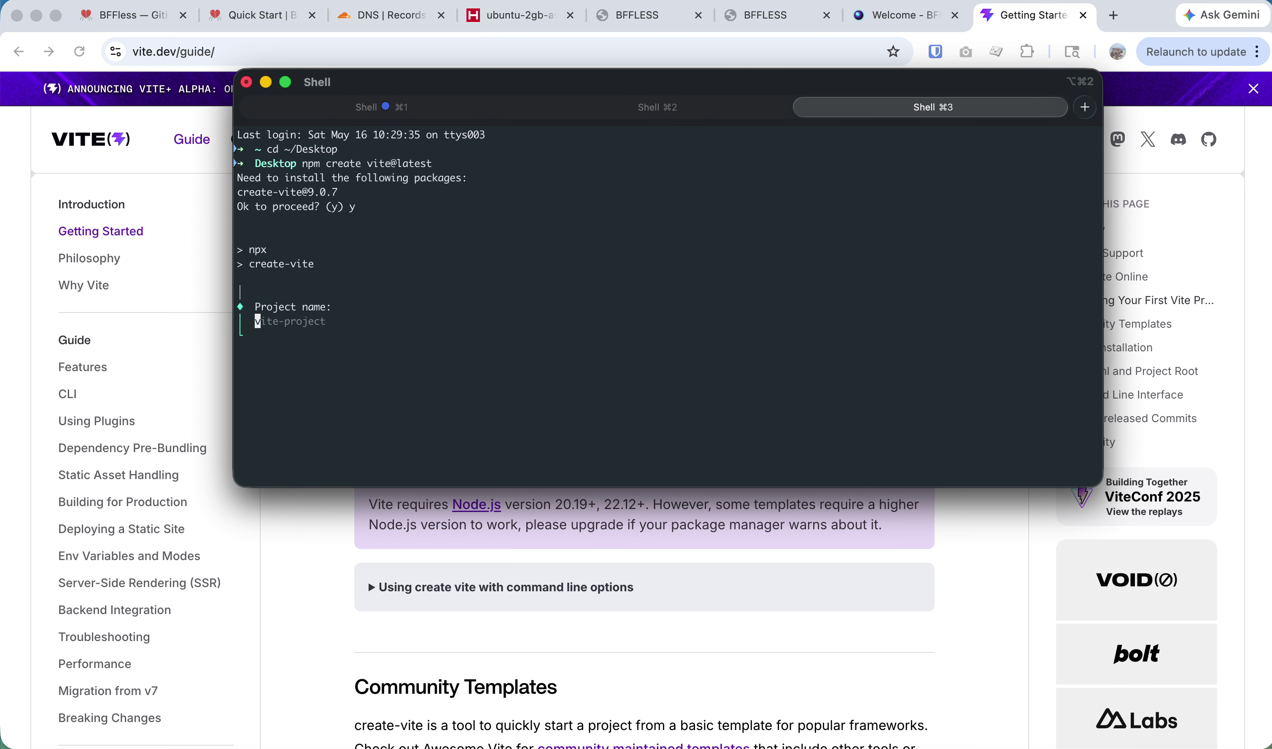
type("test-project")
key("Return")
key("Down")
key("Down")
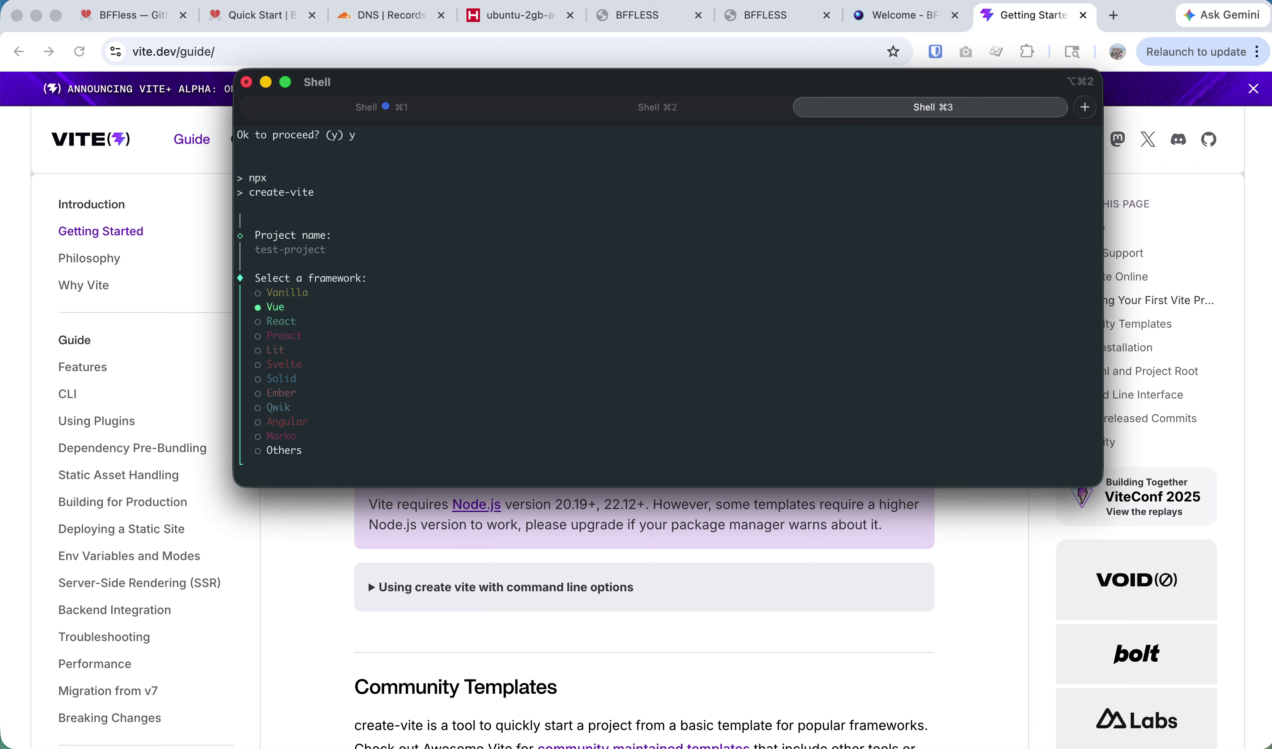
key("Return")
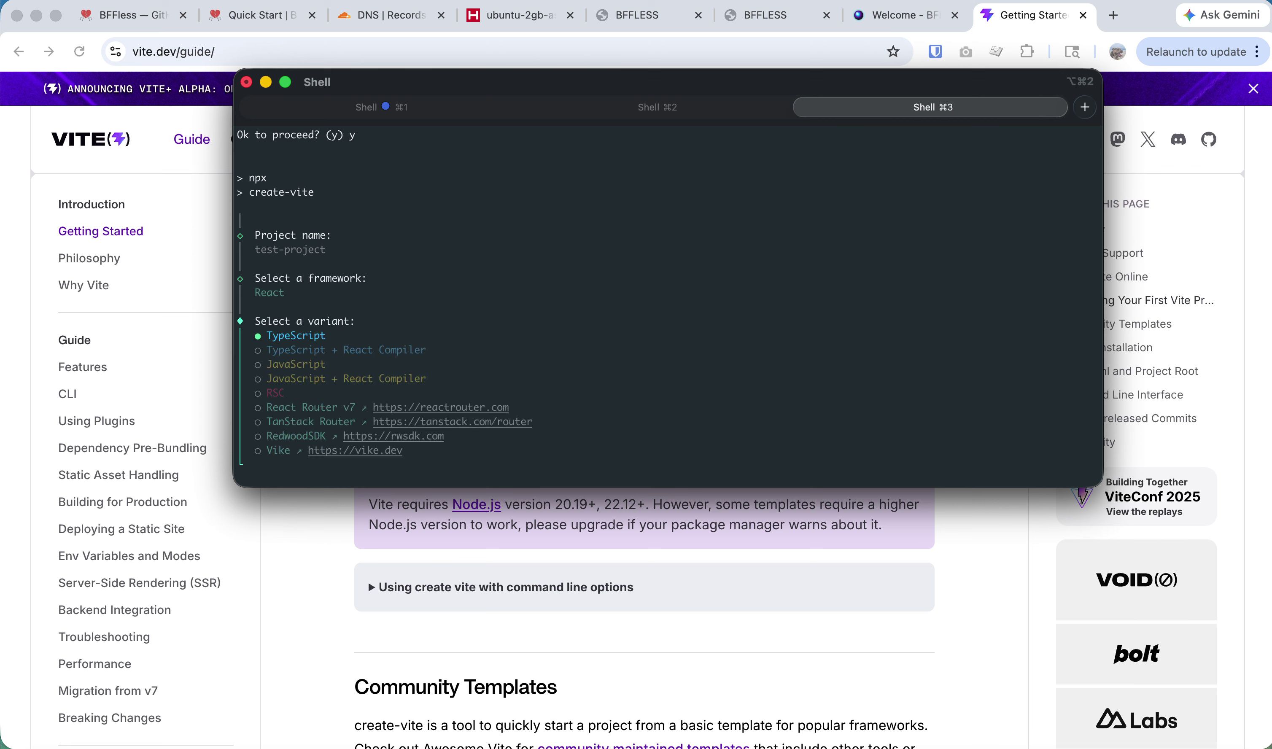
key("Down")
key("Up")
key("Return")
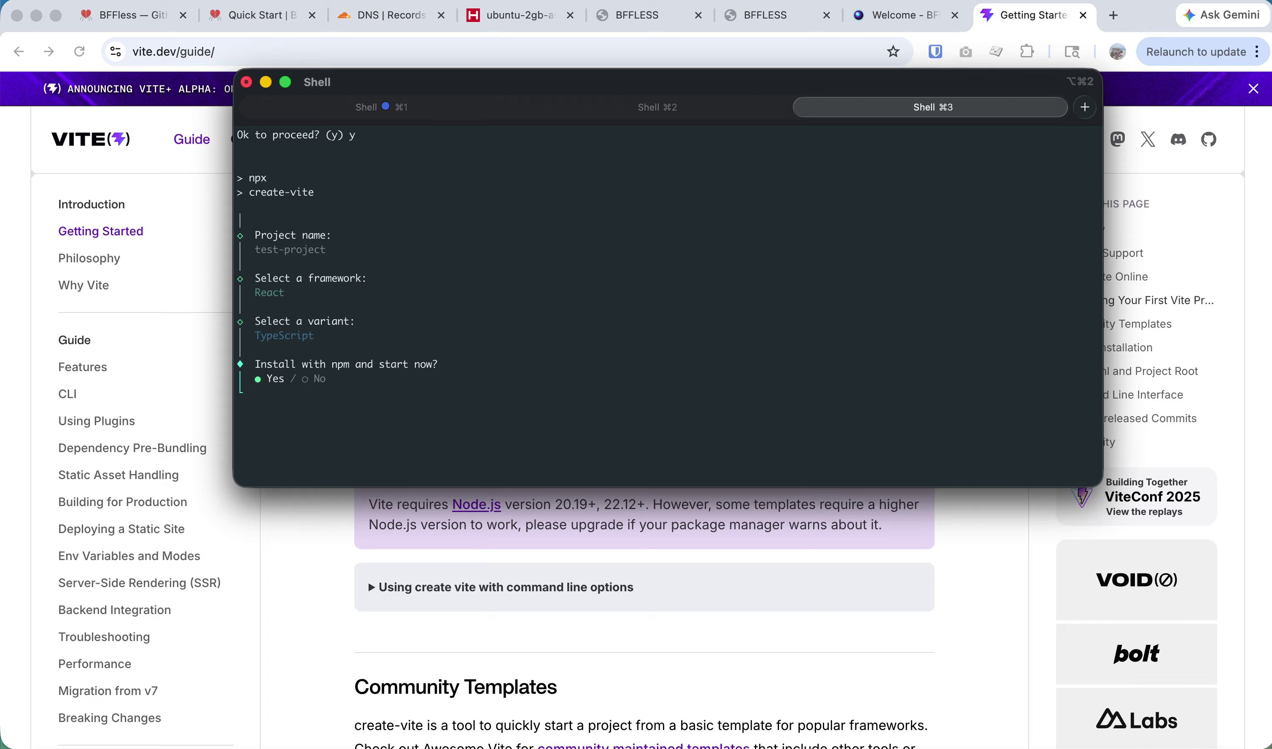
key("Return")
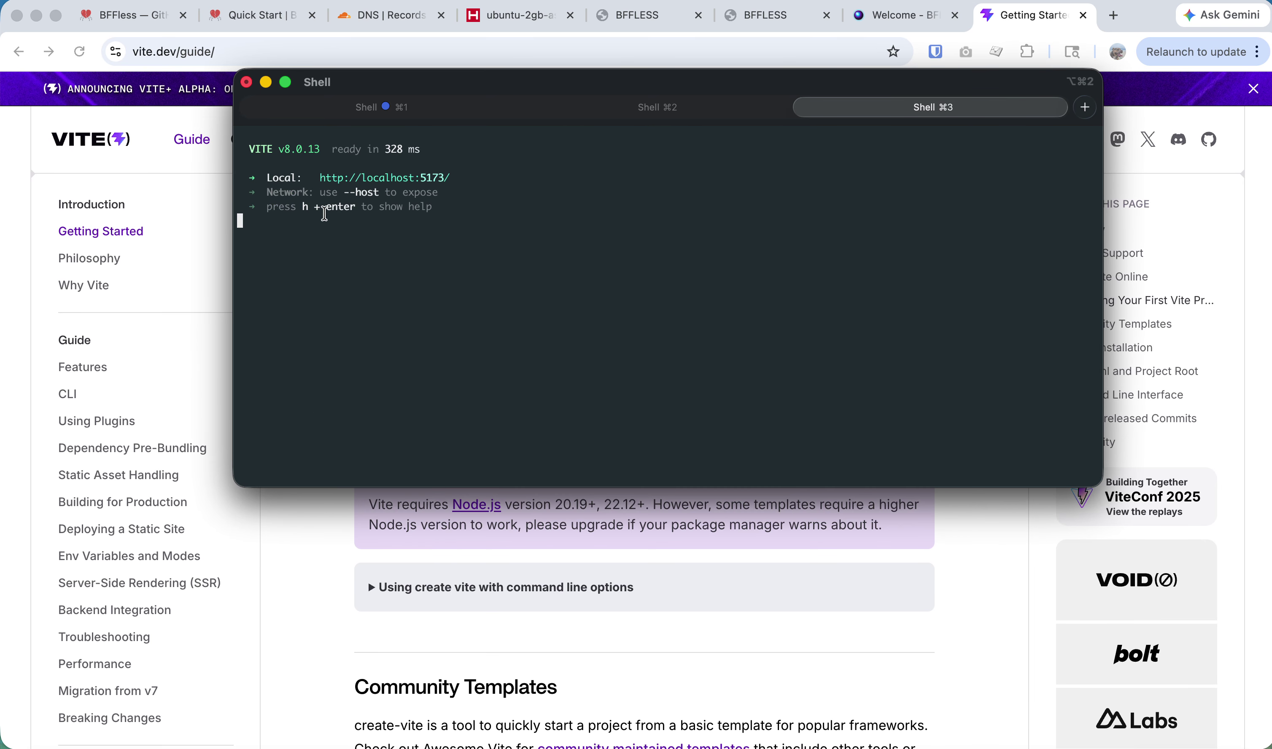
Preview the new app at localhost:5173 in the browser, then stop the dev server.
left_click(359, 179, "super")
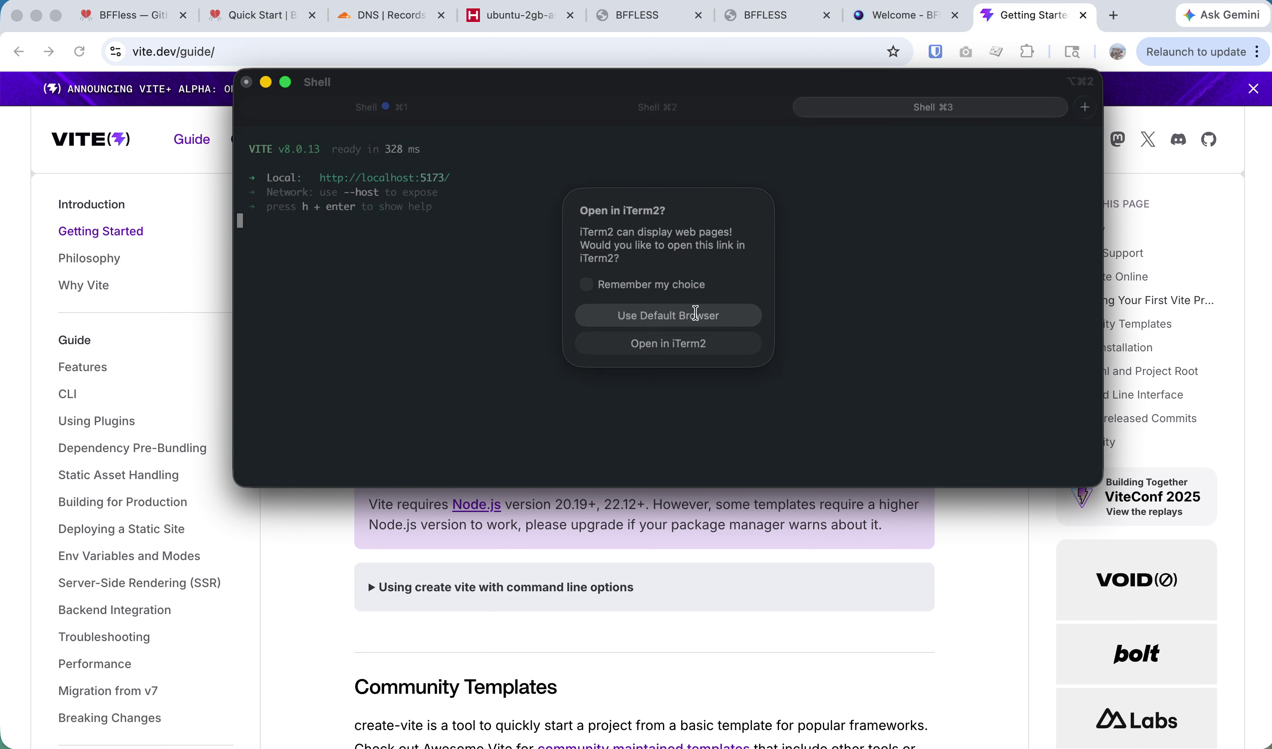
left_click(656, 315)
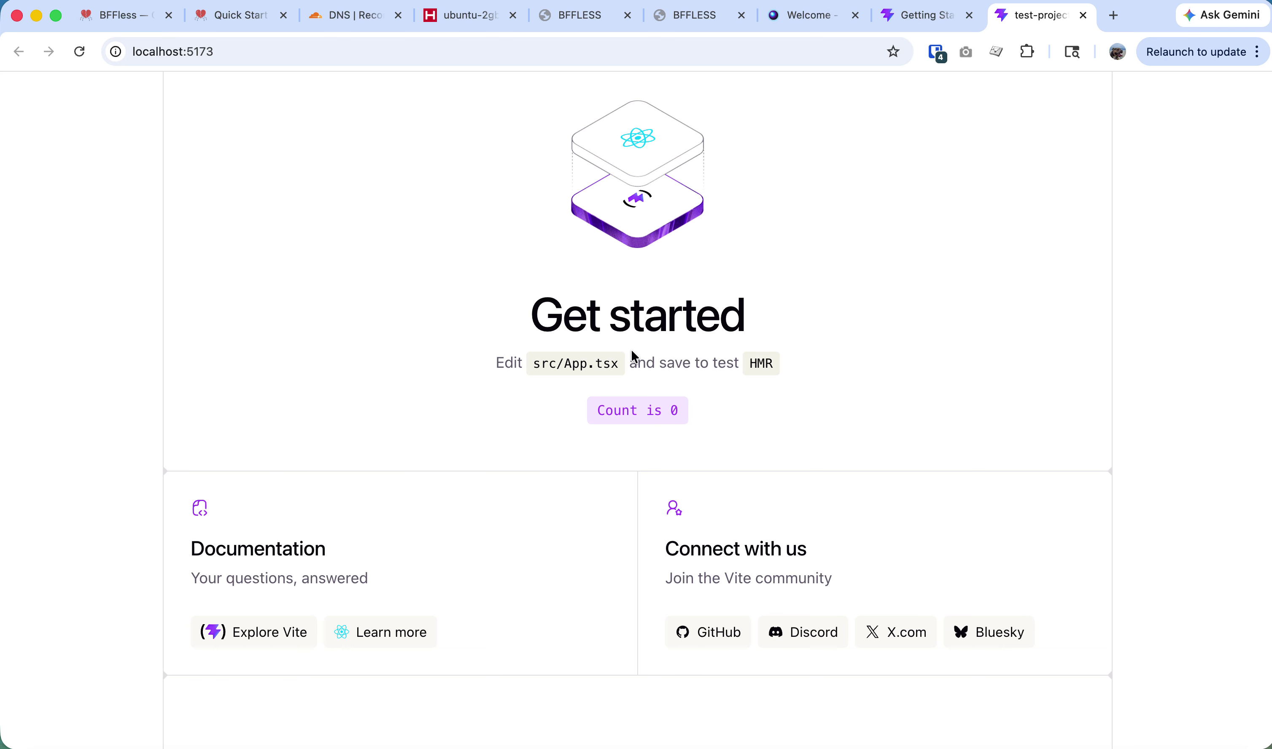
key("super+w")
key("super+Tab")
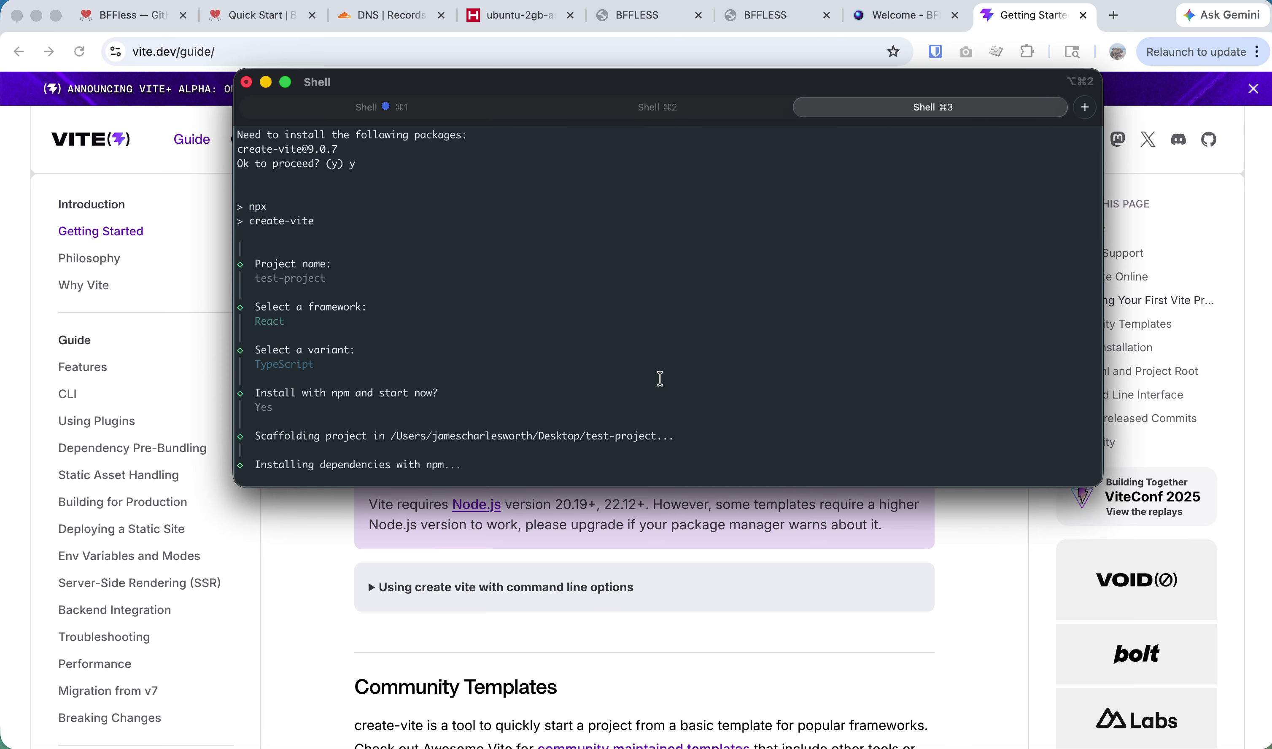
key("ctrl+c")
Enter the test-project folder and open it in VS Code with 'code .'.
type("ls")
key("Return")
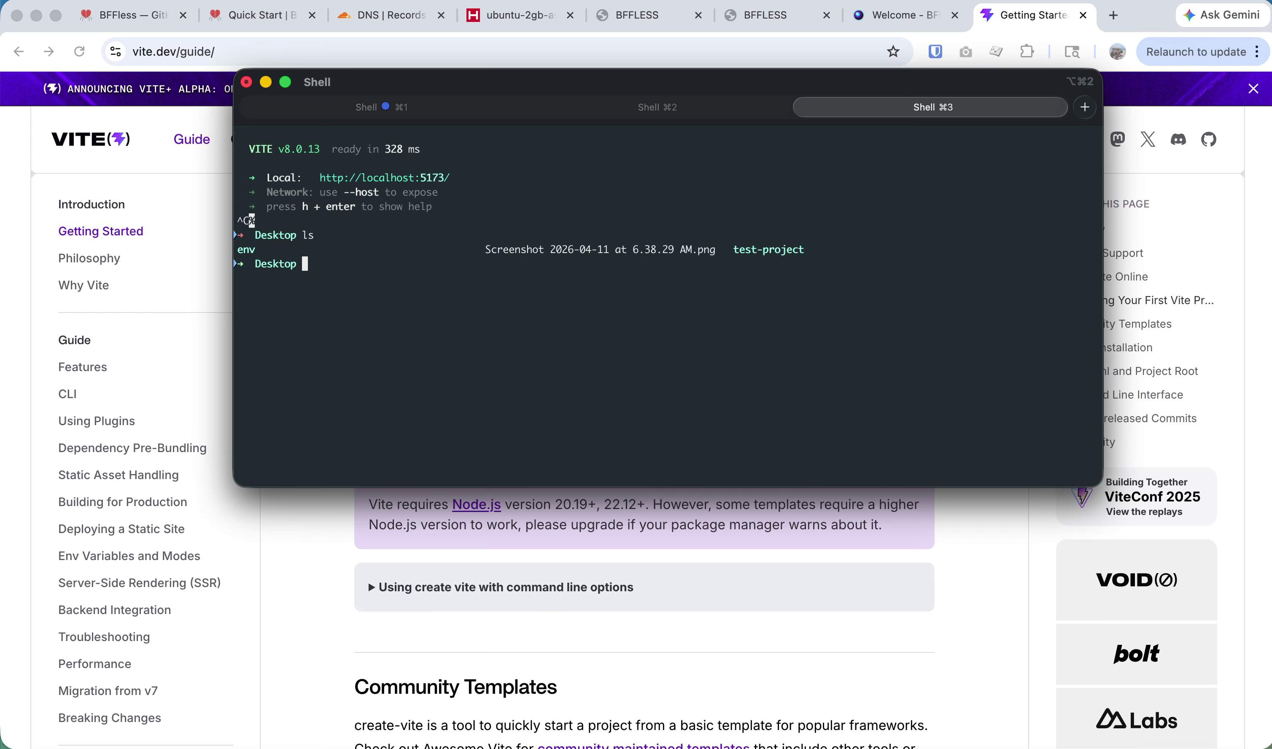
type("cd tet")
key("Tab")
key("Return")
type("code .")
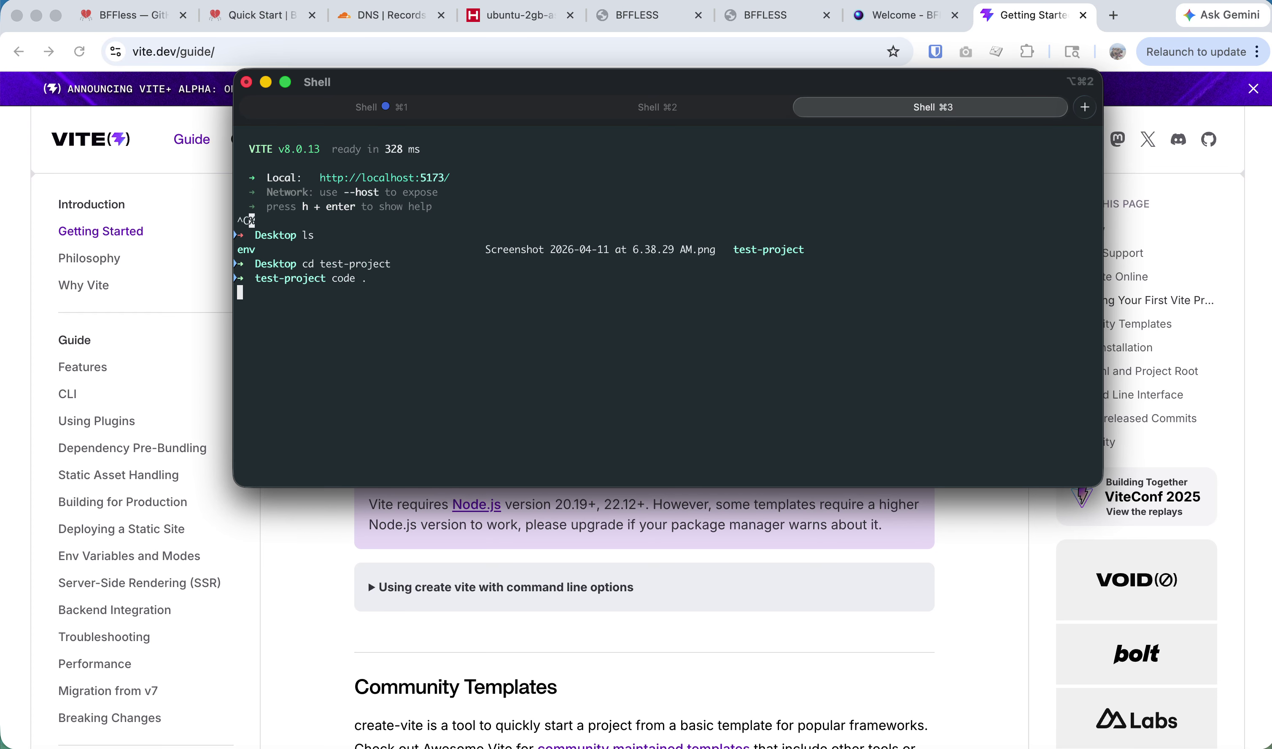
key("Return")
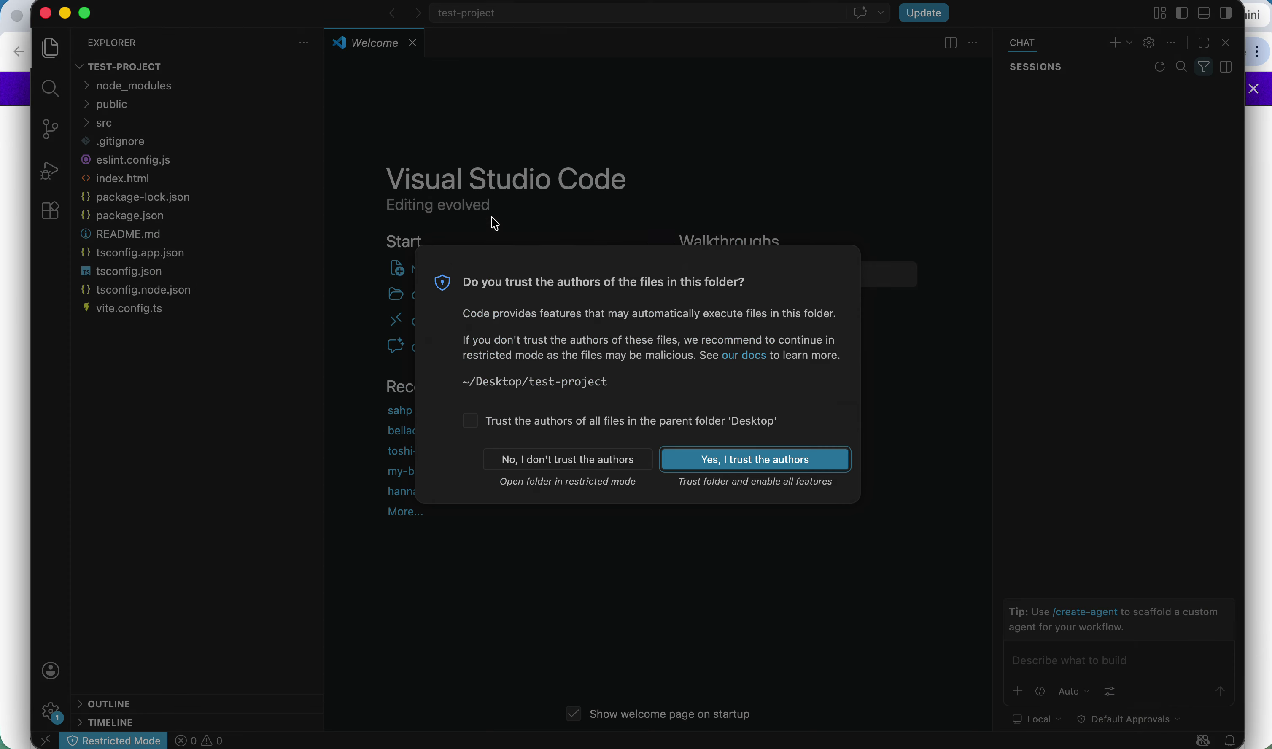
Trust the test-project authors and start claude in the integrated terminal.
left_click(723, 454)
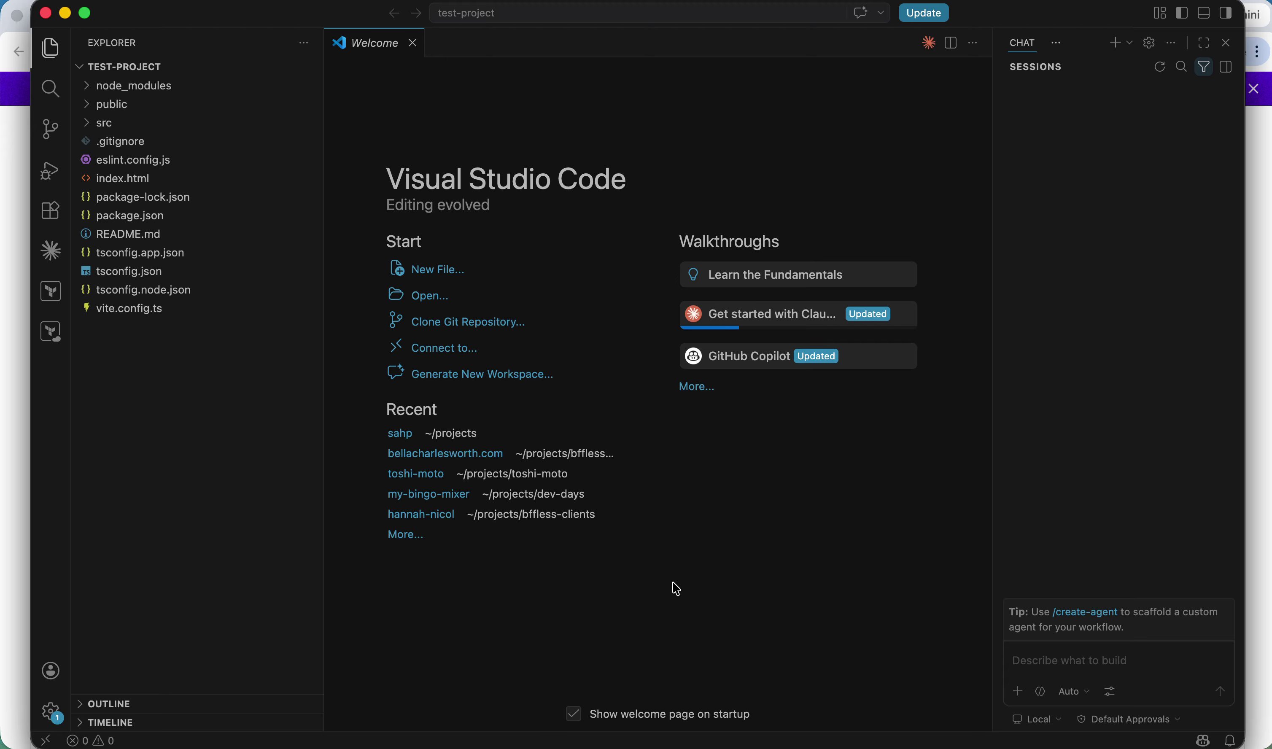
key("ctrl+grave")
type("claude")
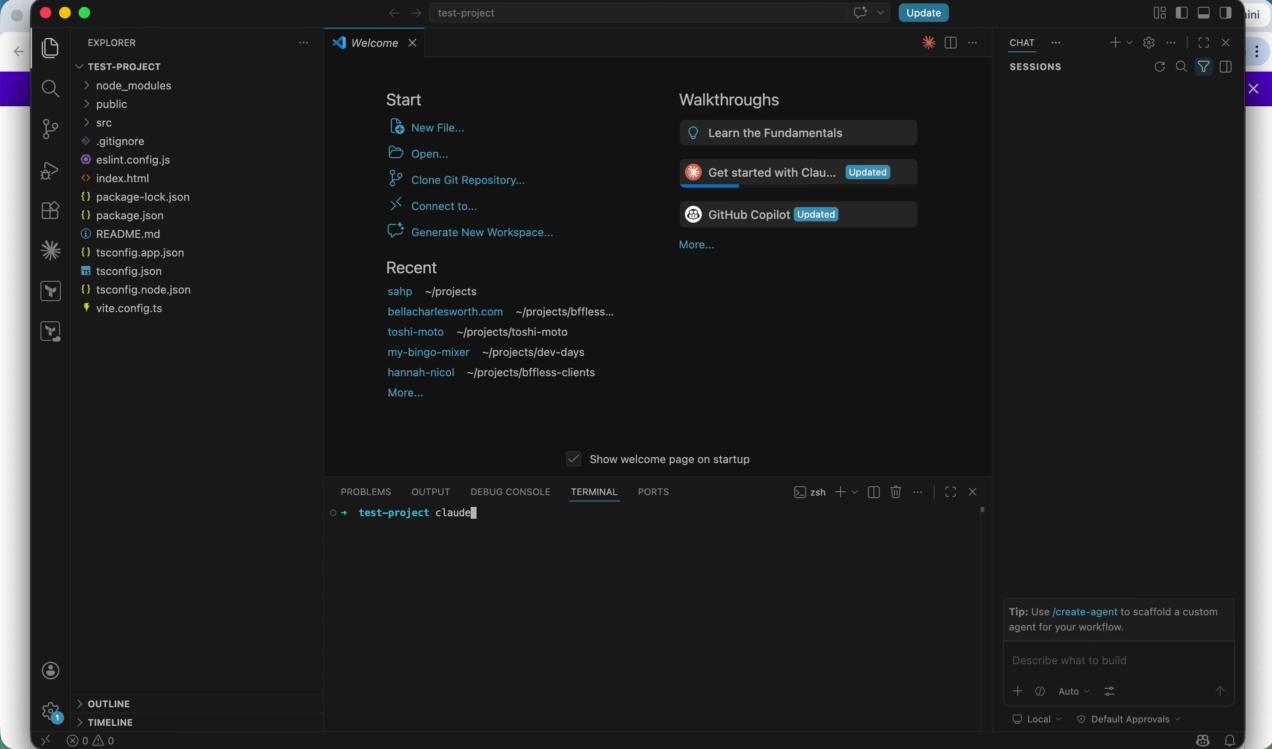
key("Return")
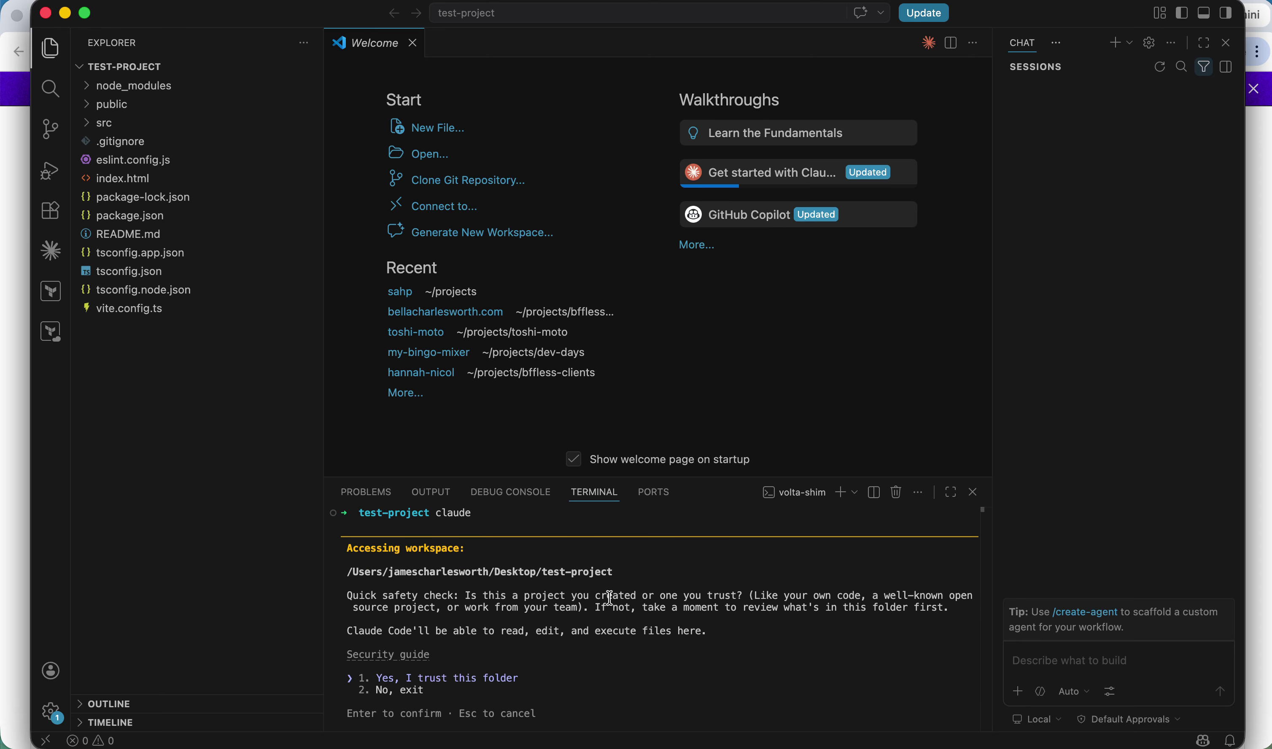
Confirm folder trust in Claude Code and bring up the BFFless Quick Start docs in Chrome.
key("Return")
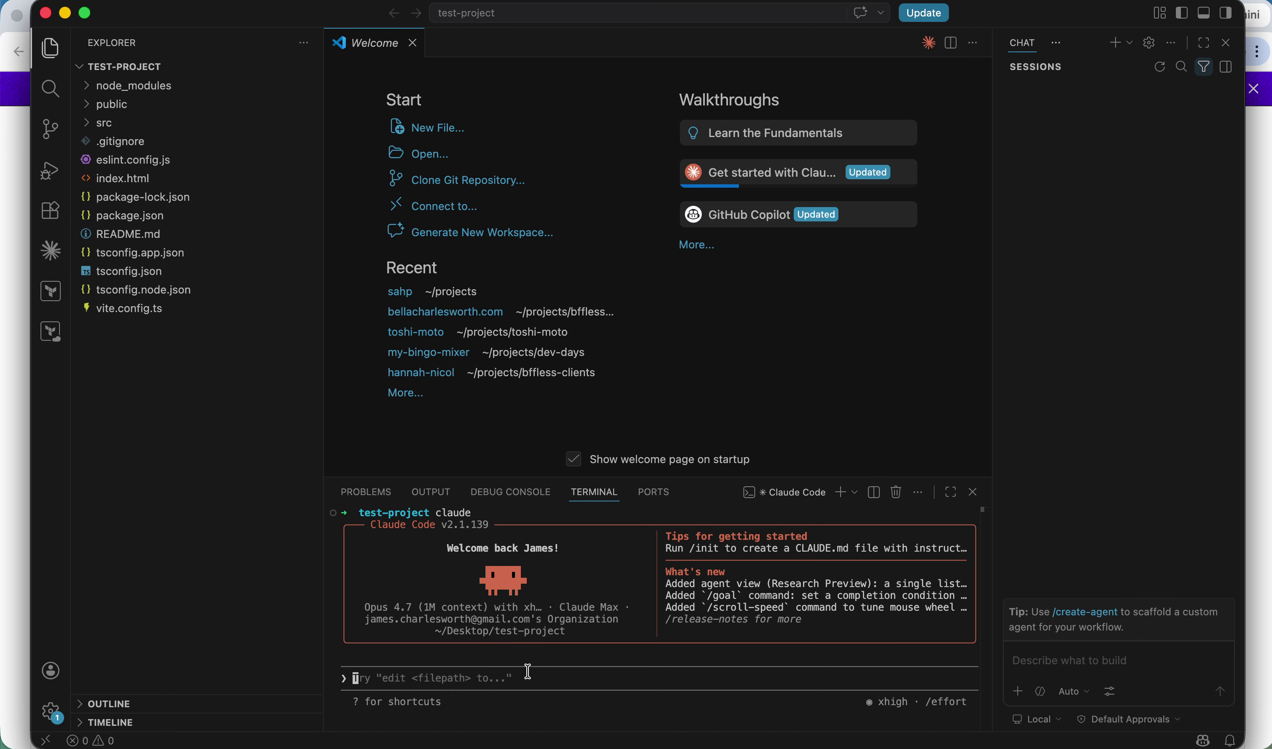
type("/clear")
key("BackSpace")
key("BackSpace")
key("BackSpace")
key("BackSpace")
key("BackSpace")
key("BackSpace")
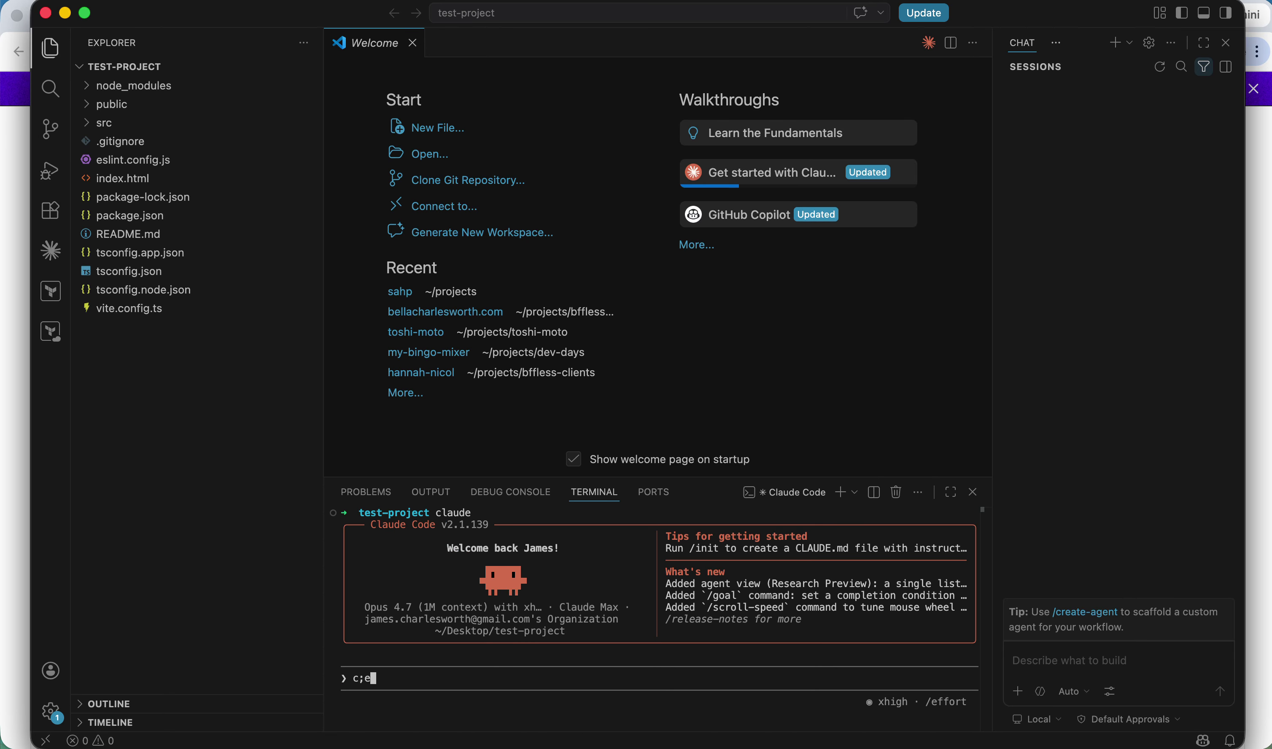
key("super+Tab")
key("super+Tab")
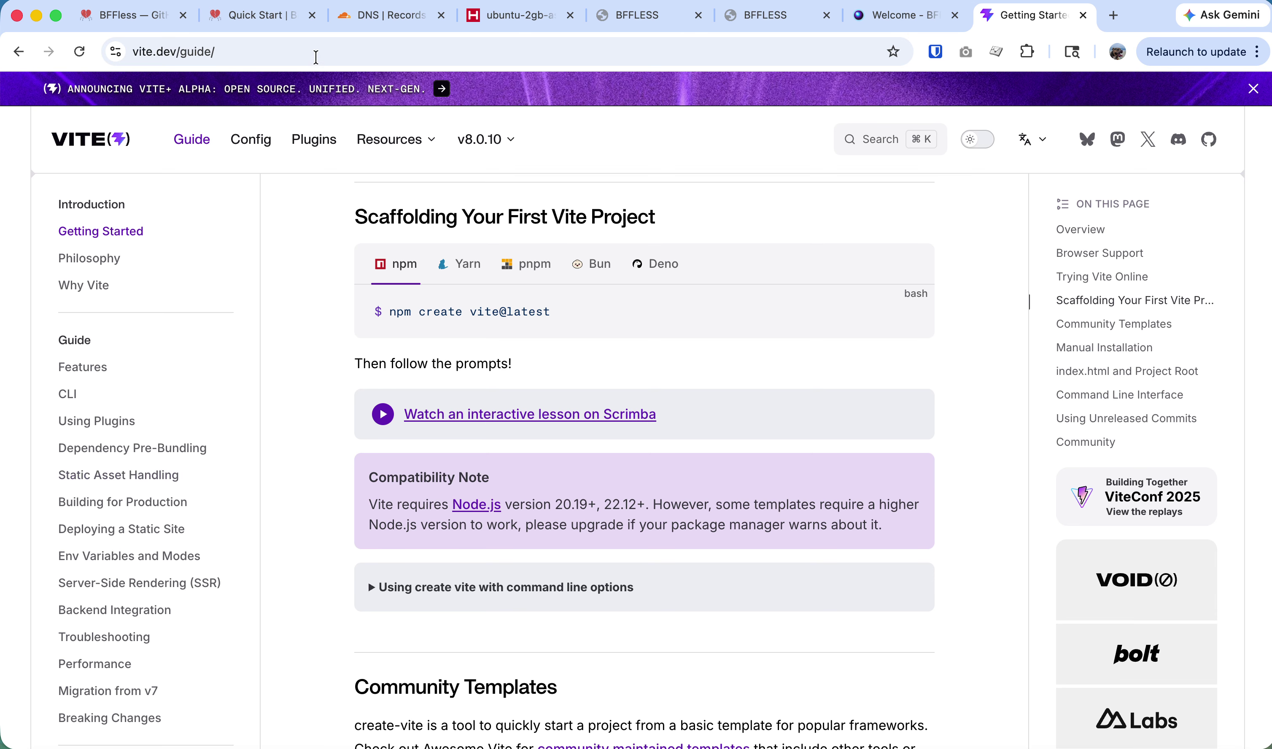
left_click(251, 15)
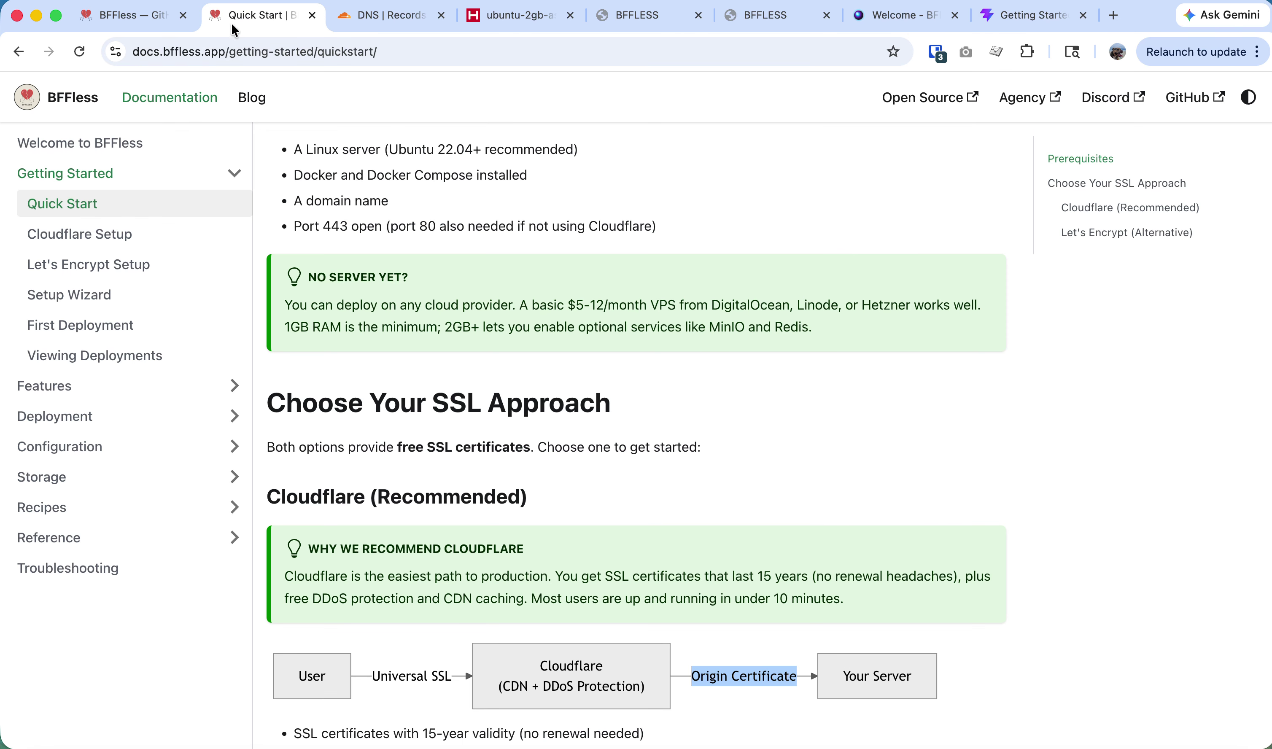
Browse the BFFless docs through Setup Wizard to the First Deployment guide.
scroll(319, 400, "down", 2)
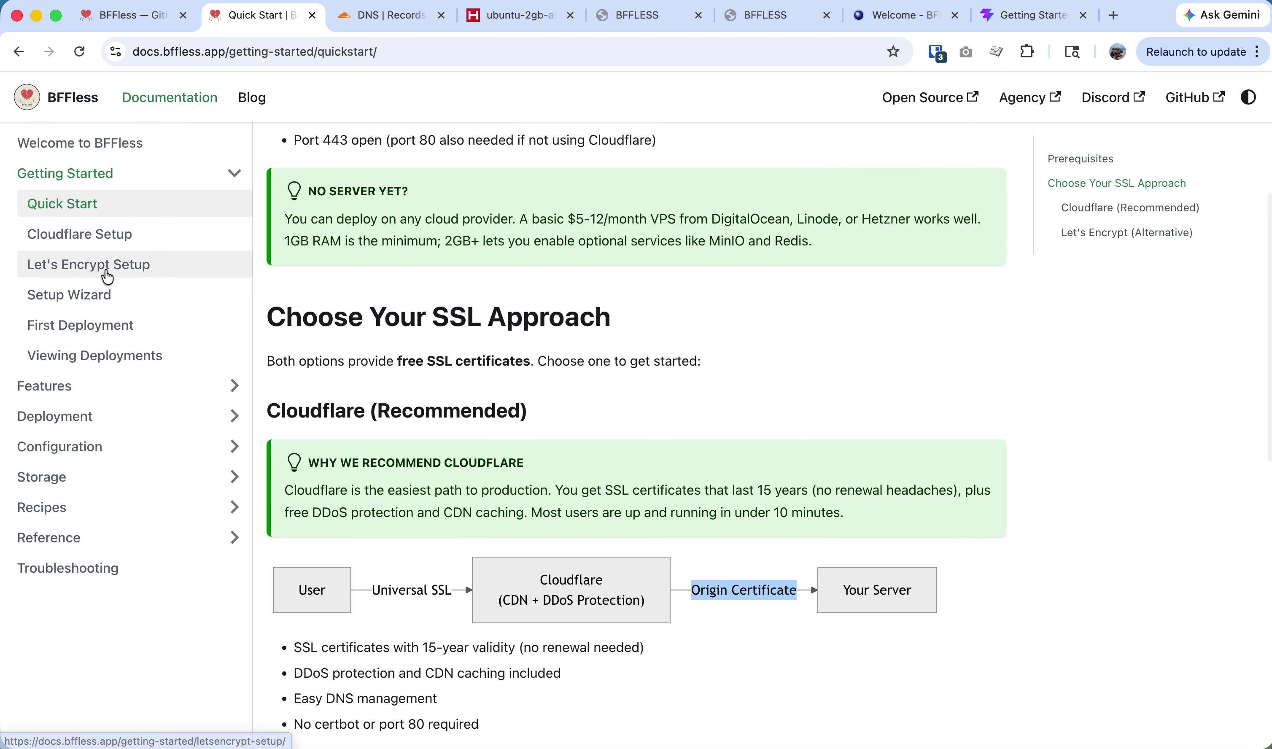
left_click(110, 301)
left_click(124, 327)
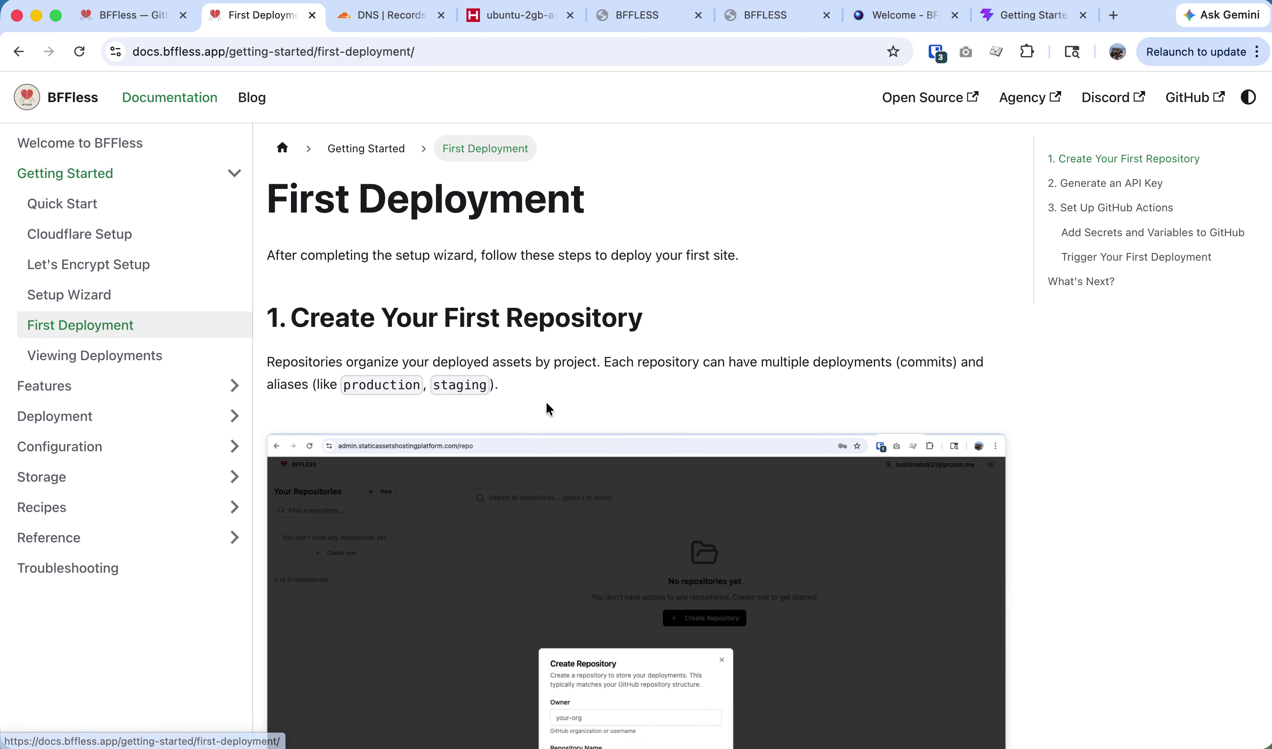
scroll(547, 402, "down", 10)
scroll(547, 402, "down", 20)
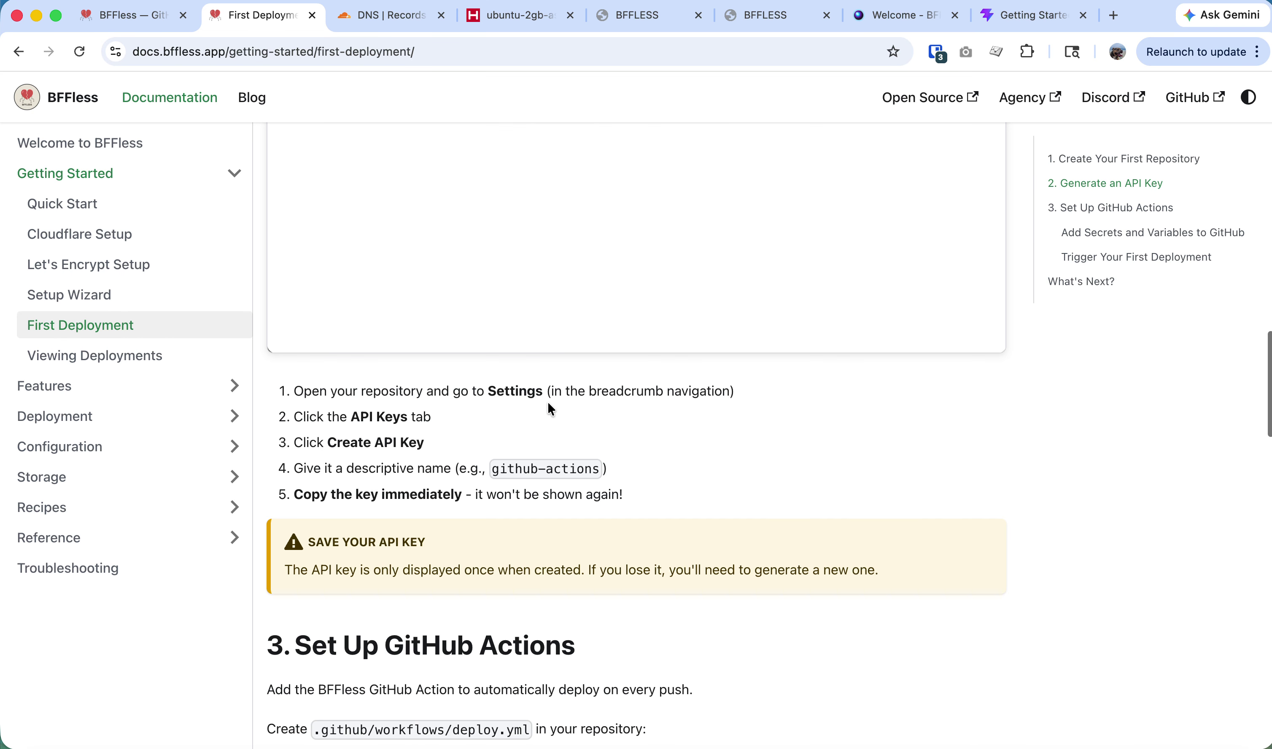
scroll(840, 328, "up", 4)
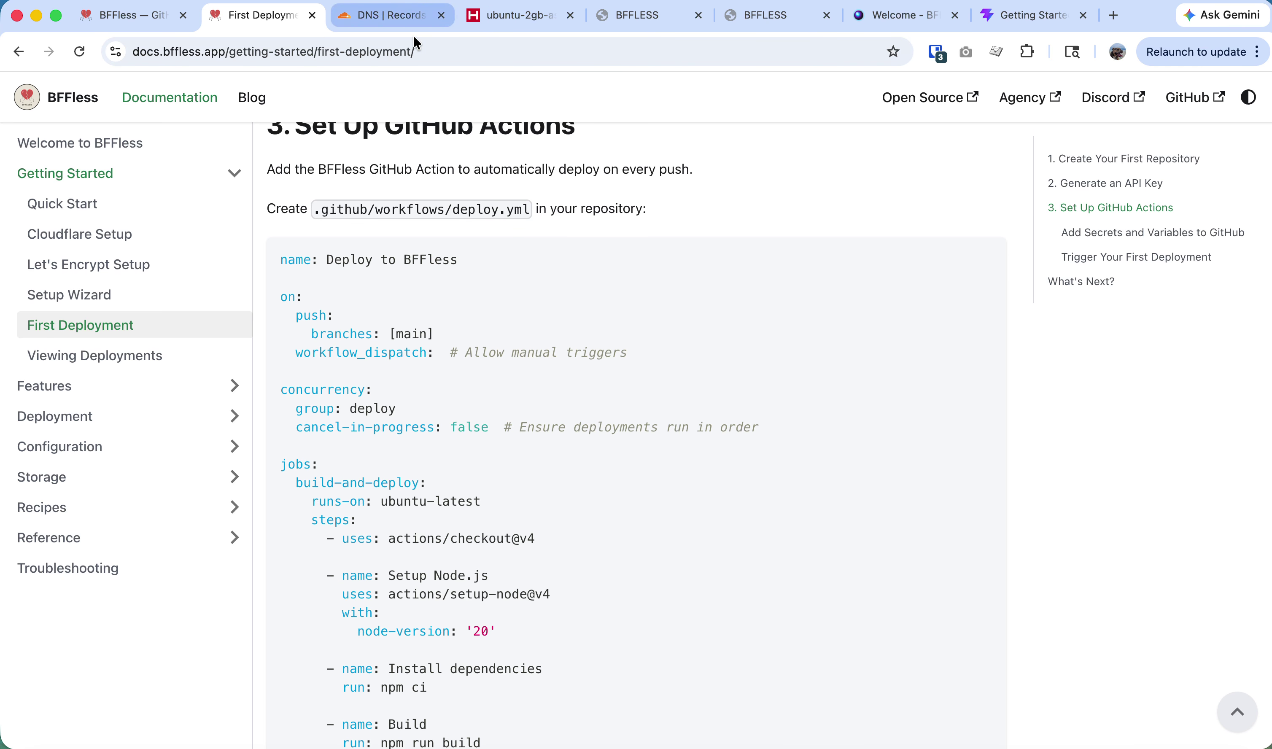
Select the docs page address and draft 'go look at this and setup a github pipeline to deploy theserver' in Claude Code.
left_click(456, 58)
key("super+a")
key("super+Tab")
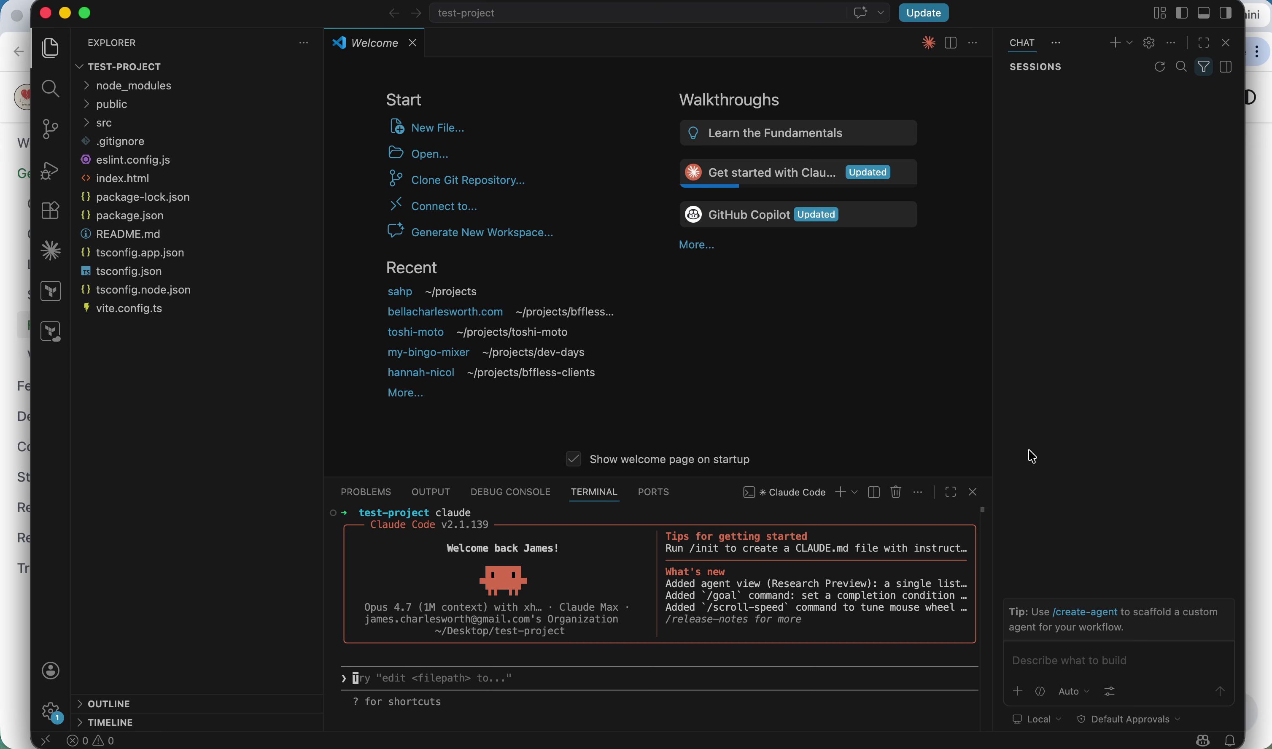
type("go l")
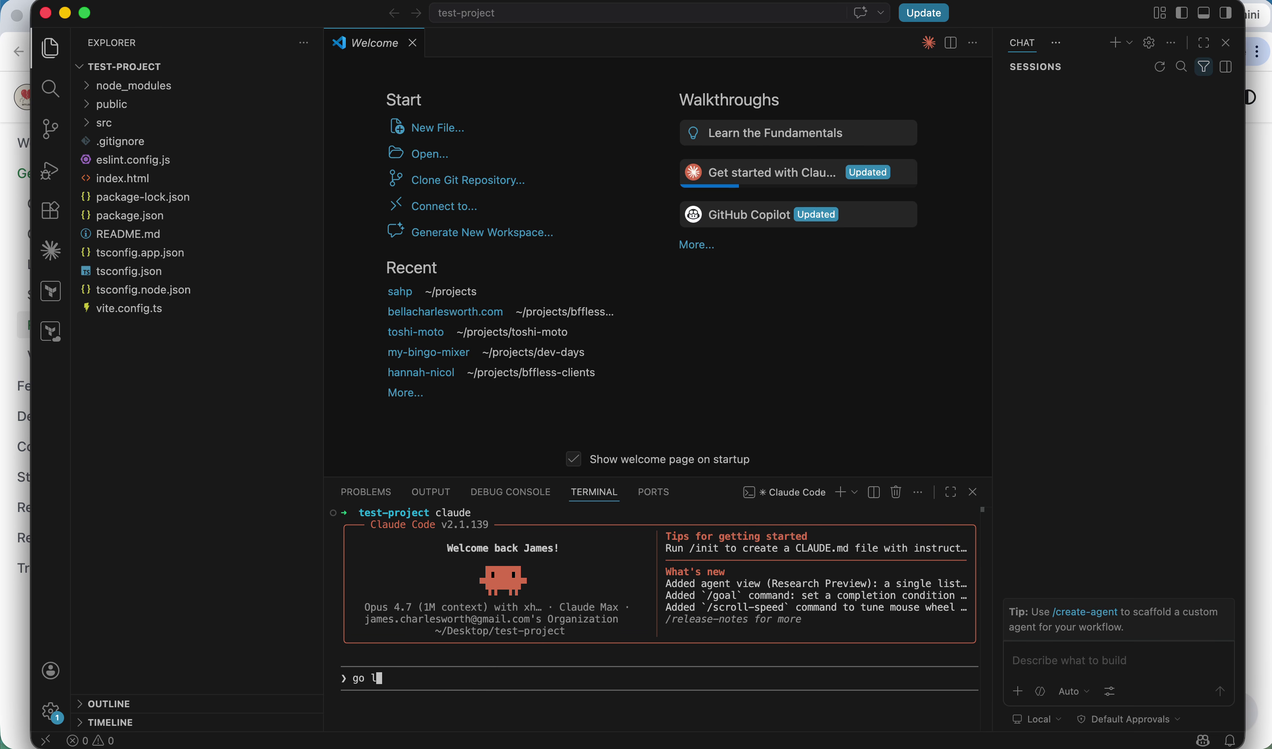
type("ook at this and setup a github pipeline ")
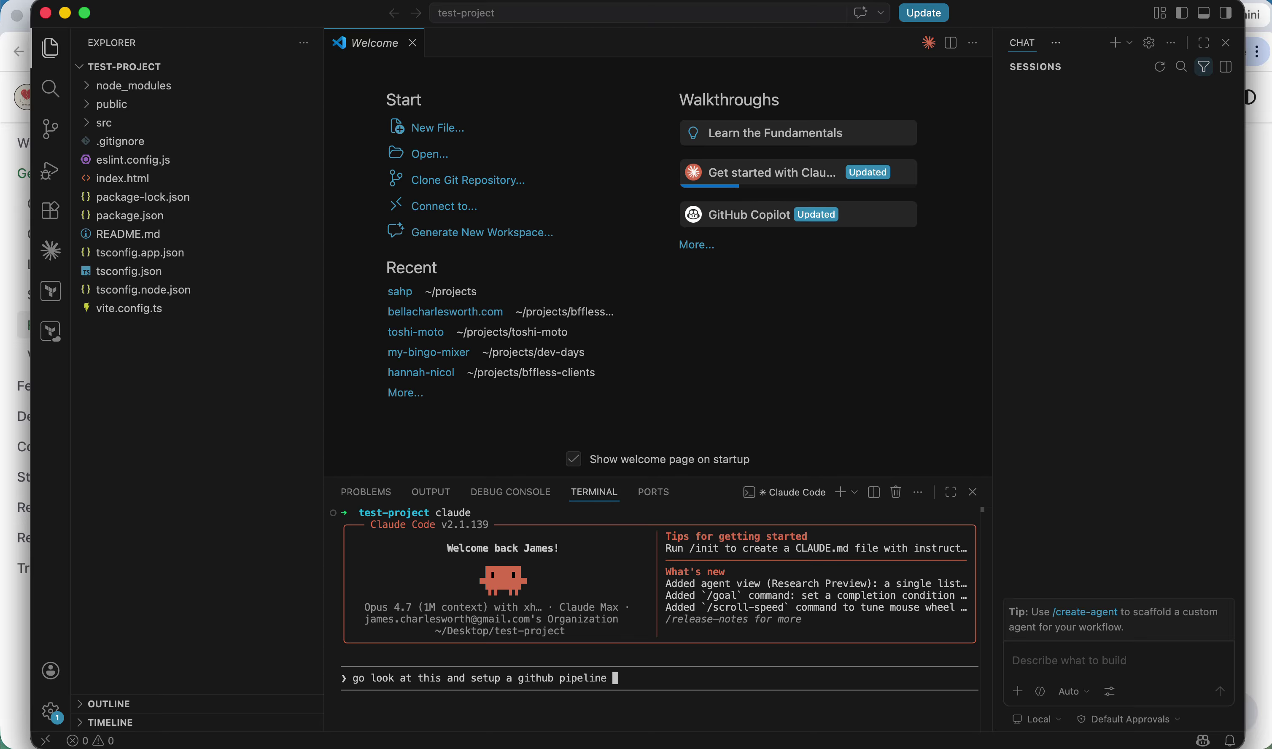
type("to deploy theserver")
Find Features > Claude Code Plugin in the docs and select the /plugin marketplace add command.
key("super+Tab")
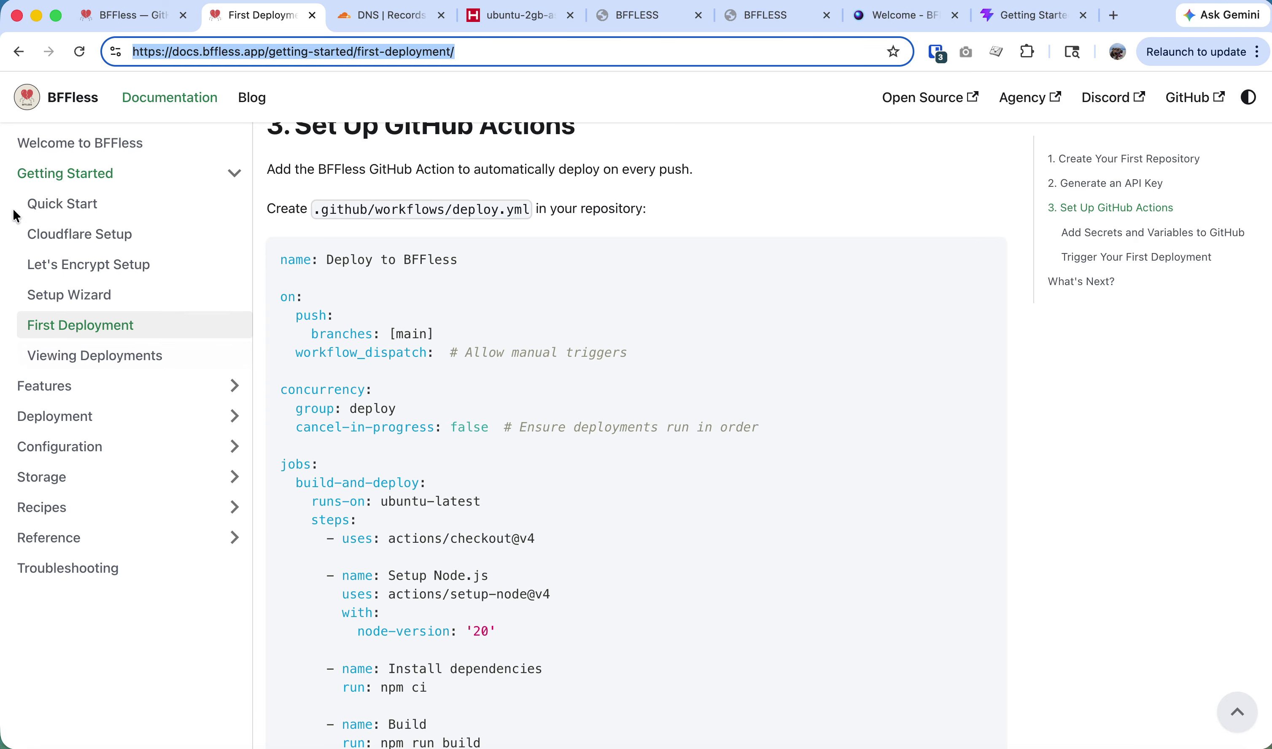
left_click(112, 393)
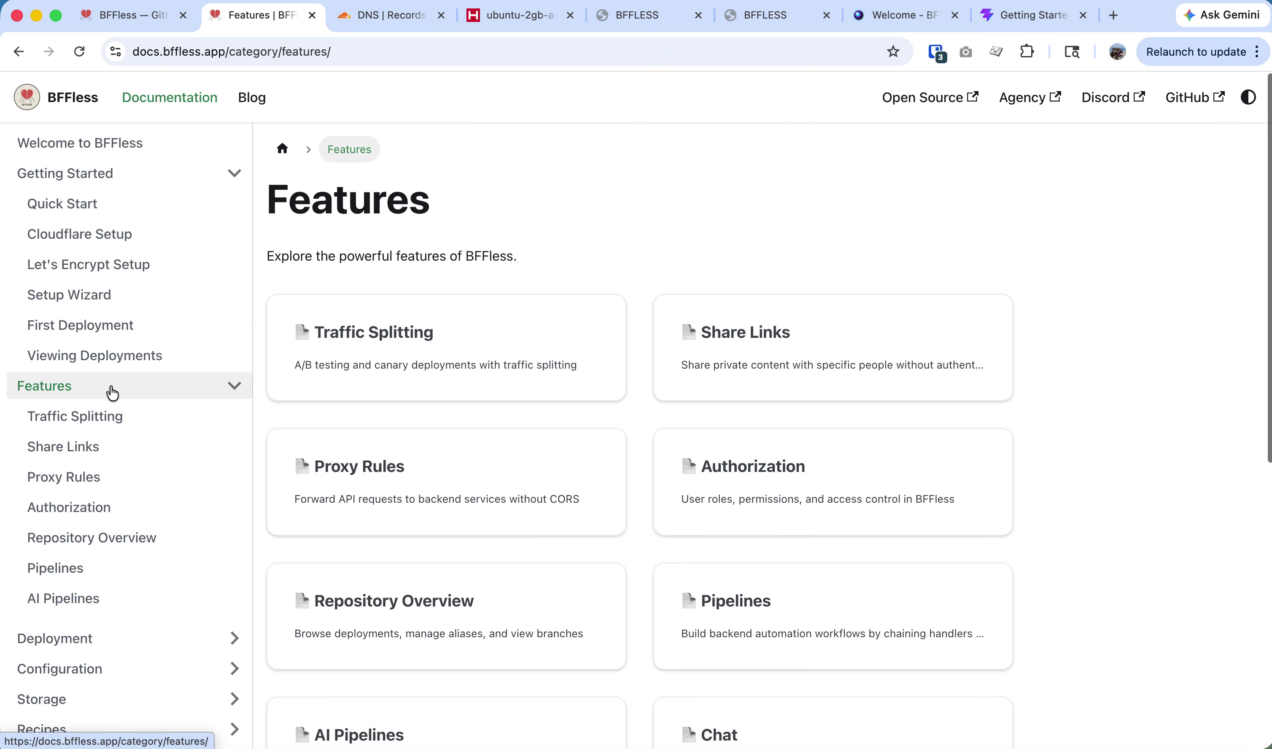
scroll(77, 438, "down", 3)
left_click(76, 517)
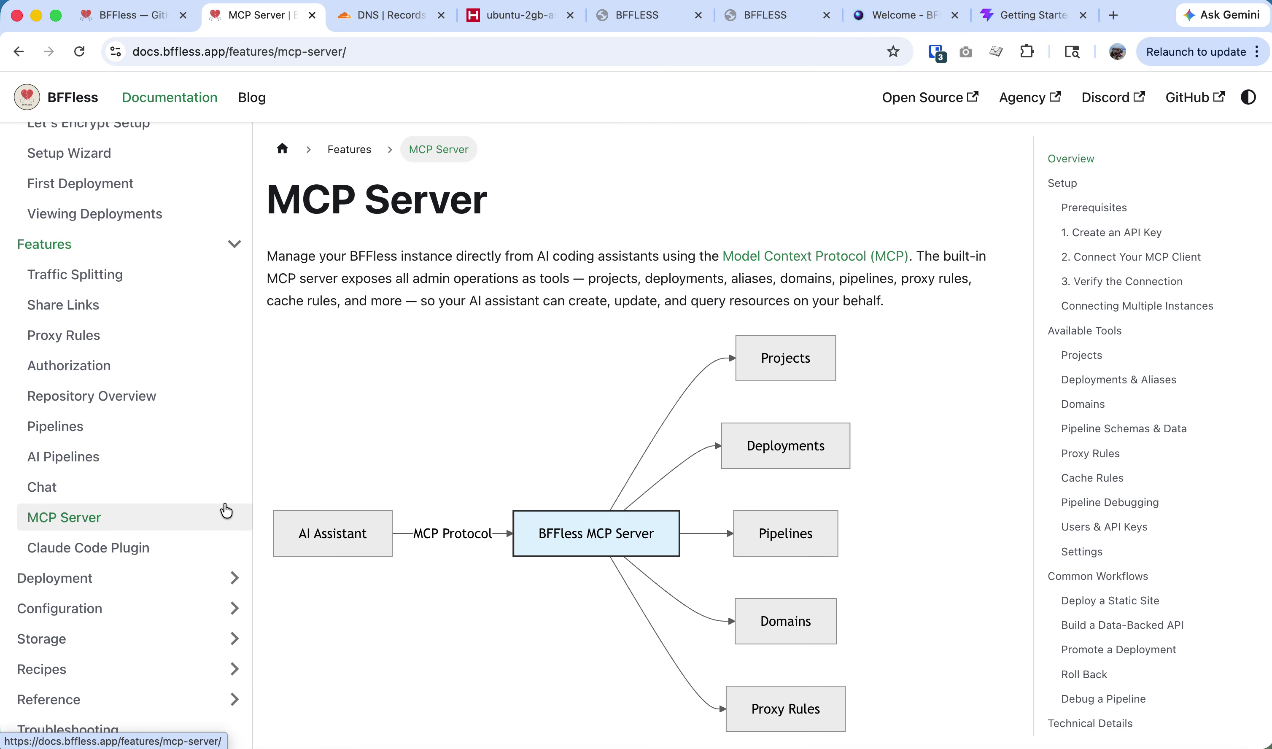
left_click(105, 550)
scroll(363, 526, "down", 6)
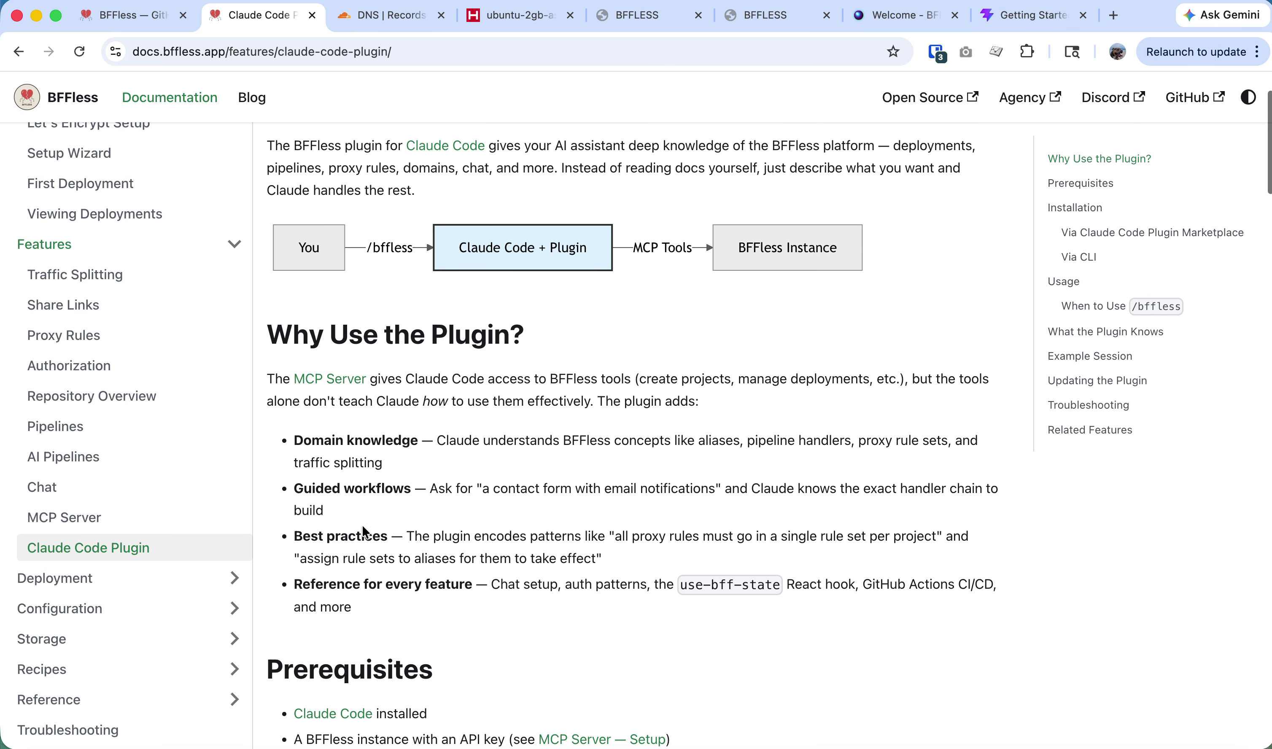
scroll(363, 526, "down", 5)
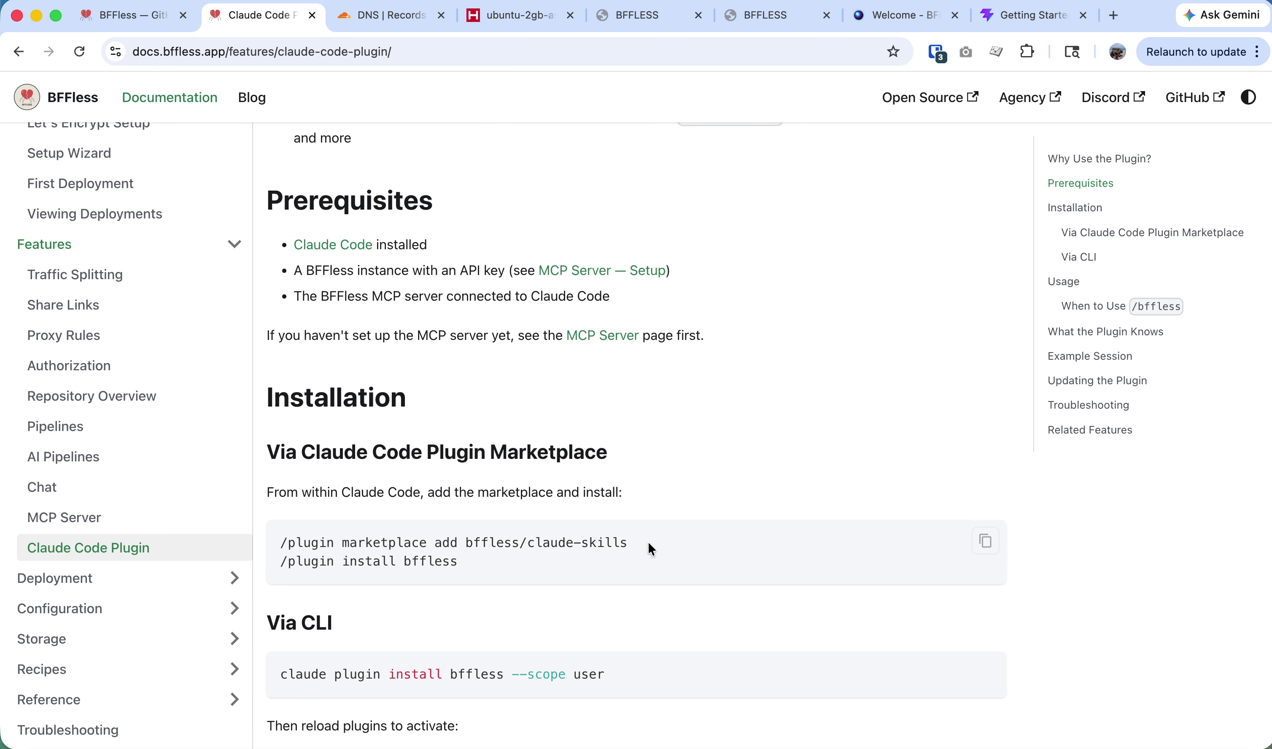
left_click_drag(648, 546, 276, 543)
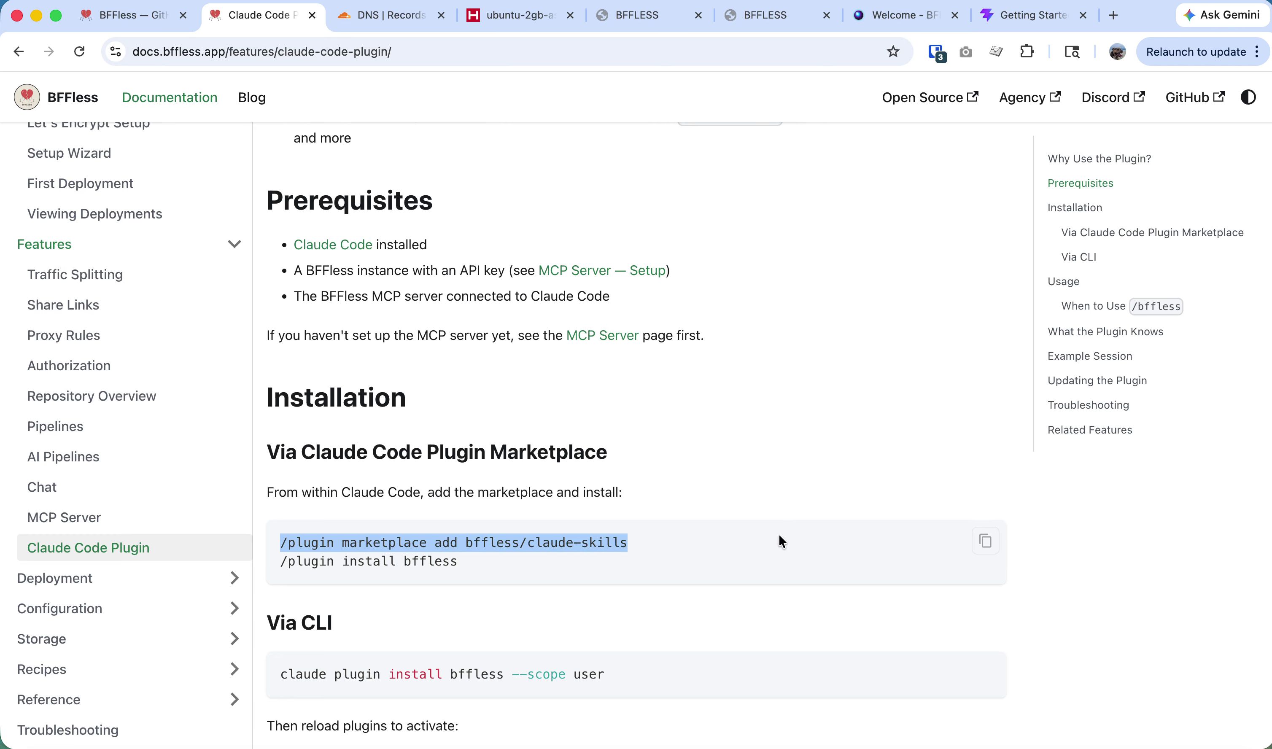
key("super+Tab")
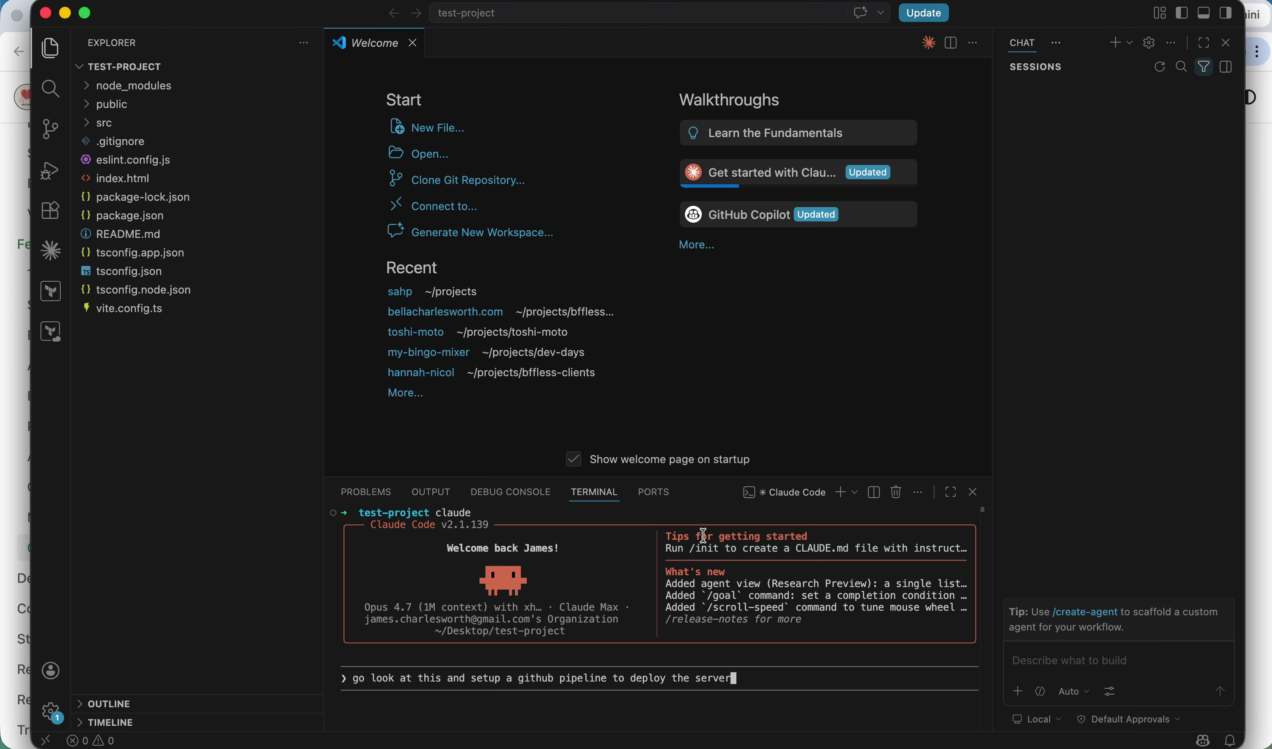
Clear the draft and use /plugin to confirm bffless is installed with no errors.
key("ctrl+c")
type("/plu")
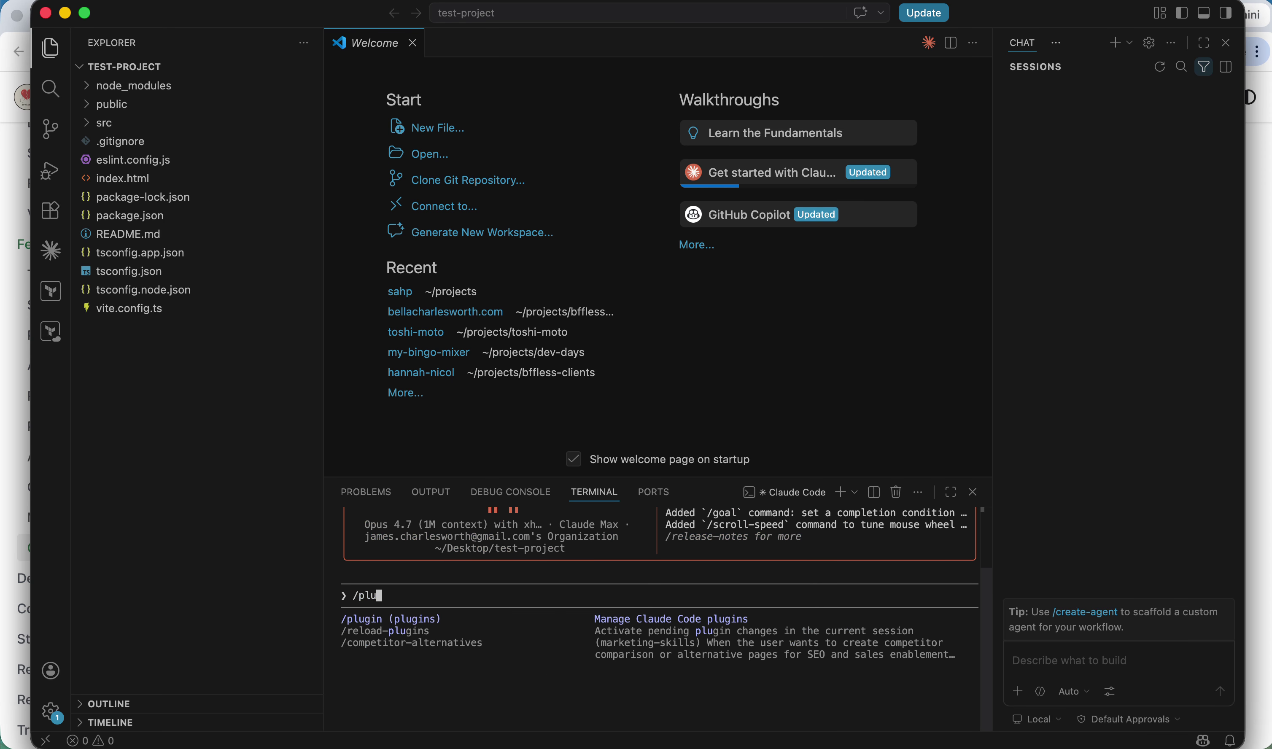
key("Return")
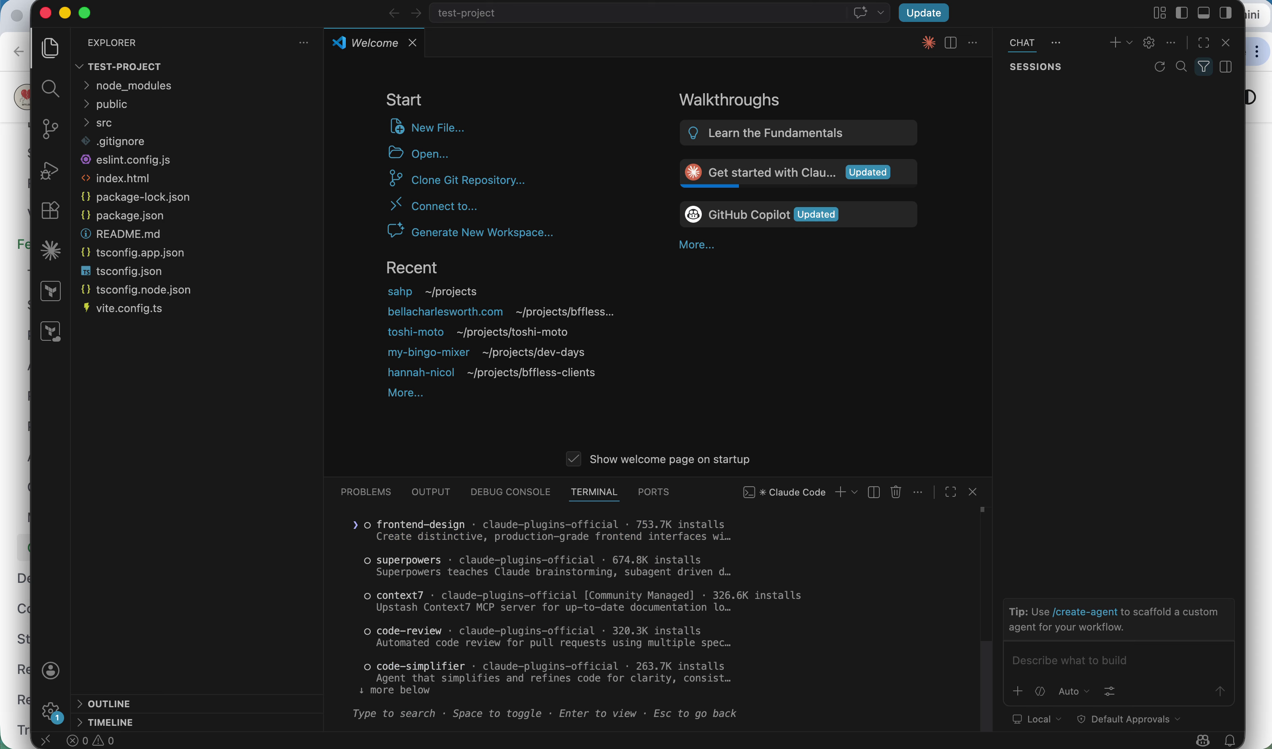
key("Down")
key("Down")
key("Down")
key("Down")
key("Down")
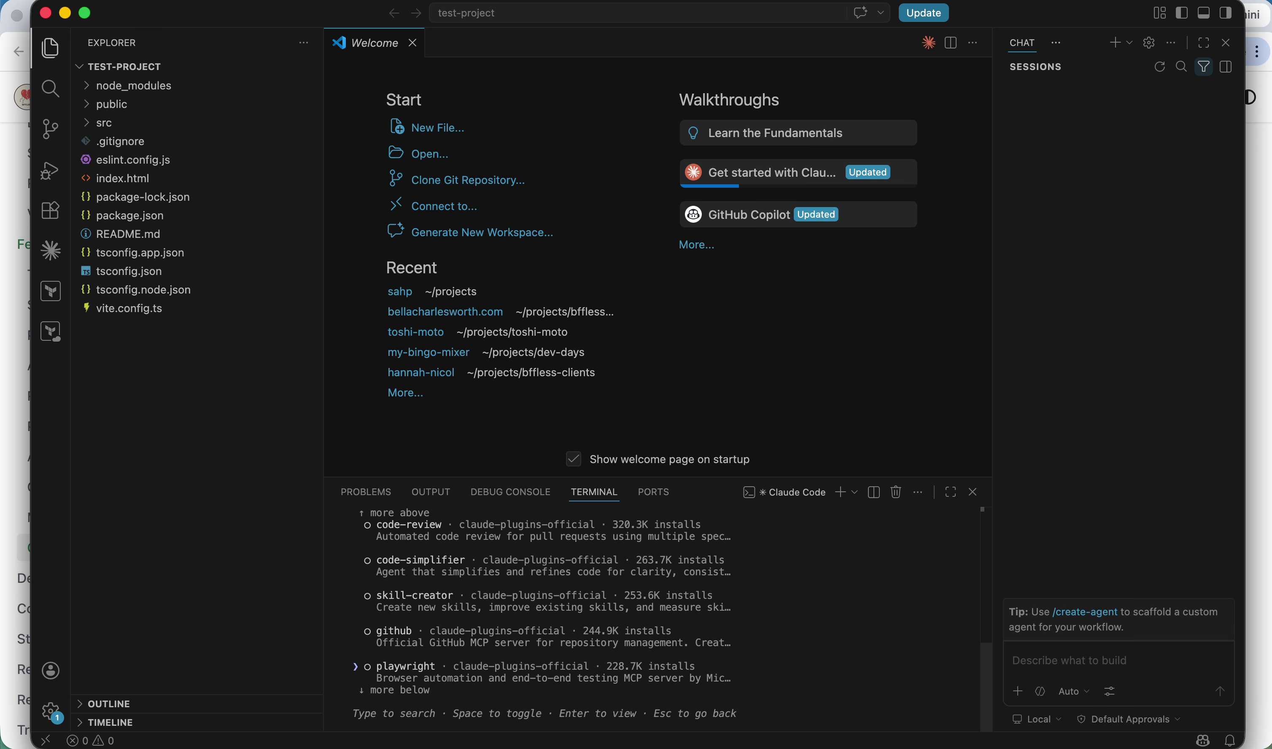
key("Down")
key("Down")
key("Down")
key("Down")
key("Down")
key("Down")
key("Down")
key("Down")
key("Down")
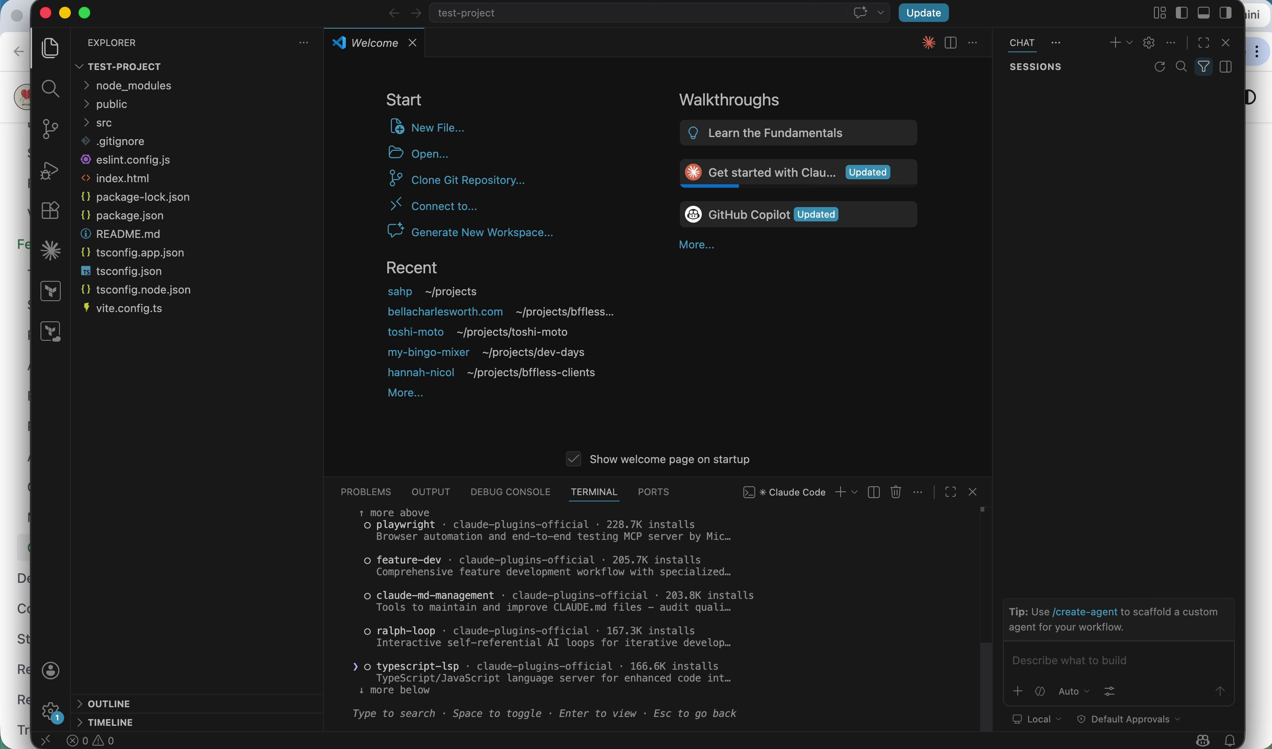
key("Tab")
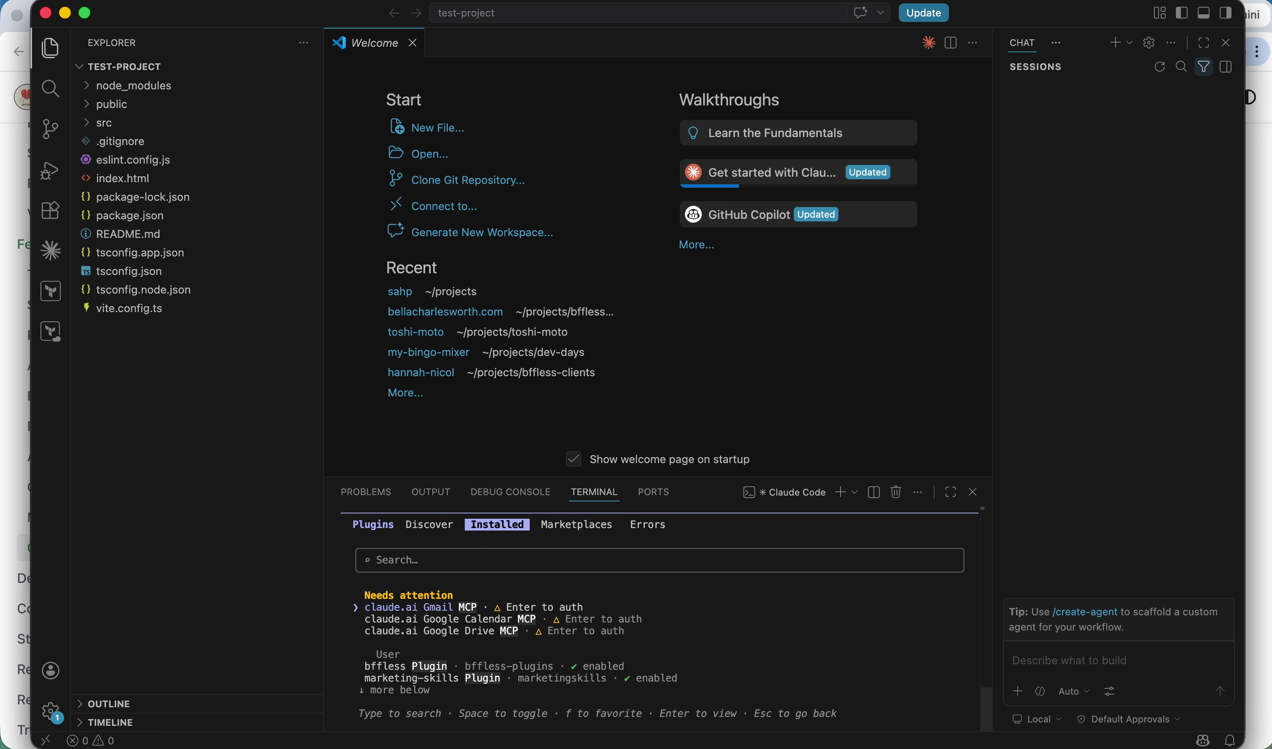
key("Down")
key("Down")
key("Down")
key("Down")
key("Up")
key("Up")
key("Up")
key("Down")
key("Down")
key("shift+Tab")
key("shift+Tab")
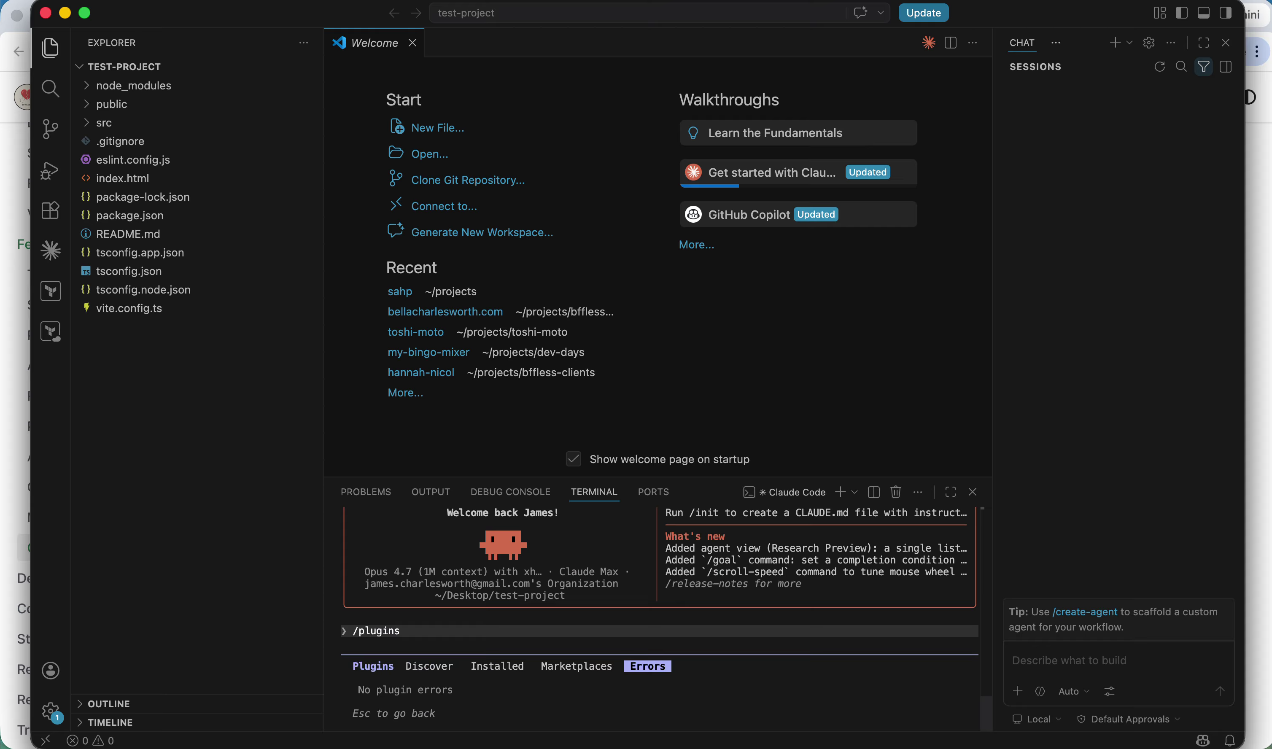
key("shift+Tab")
Close the plugin manager and send 'create a github pipeline that upaloads the build to bffless on push to main'.
key("super+Tab")
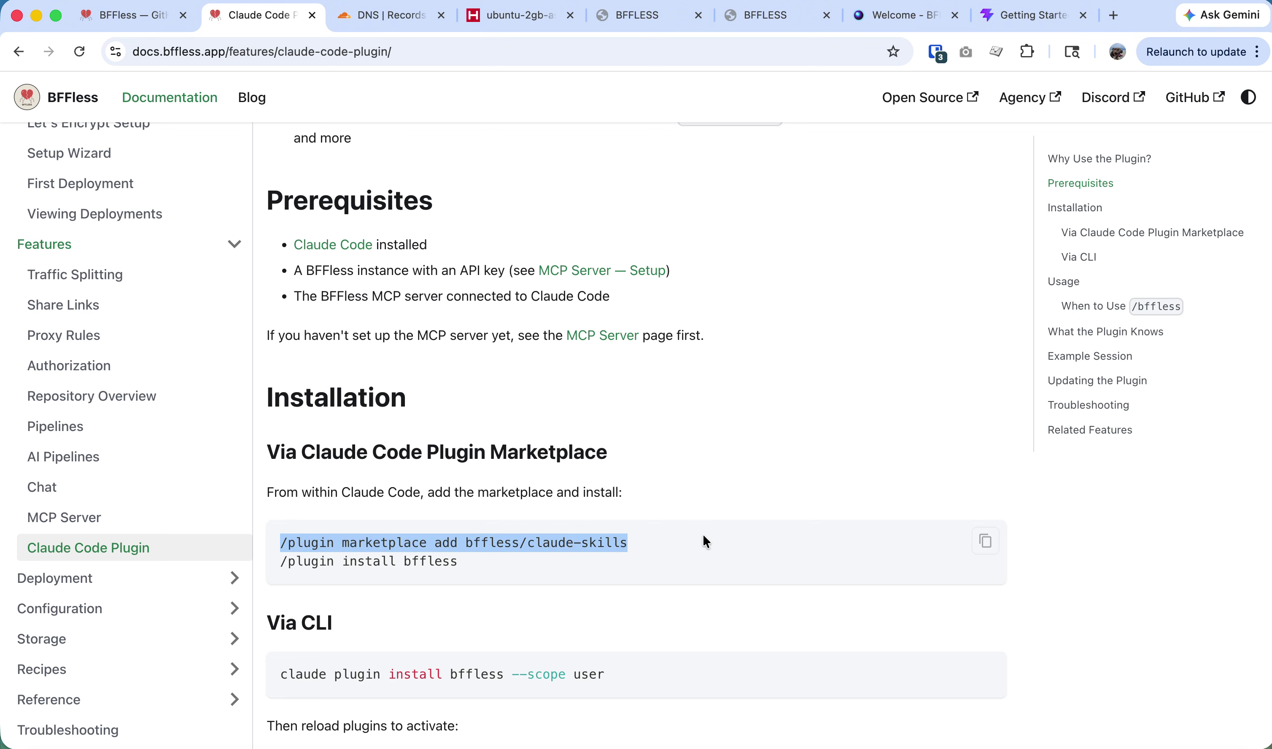
key("super+Tab")
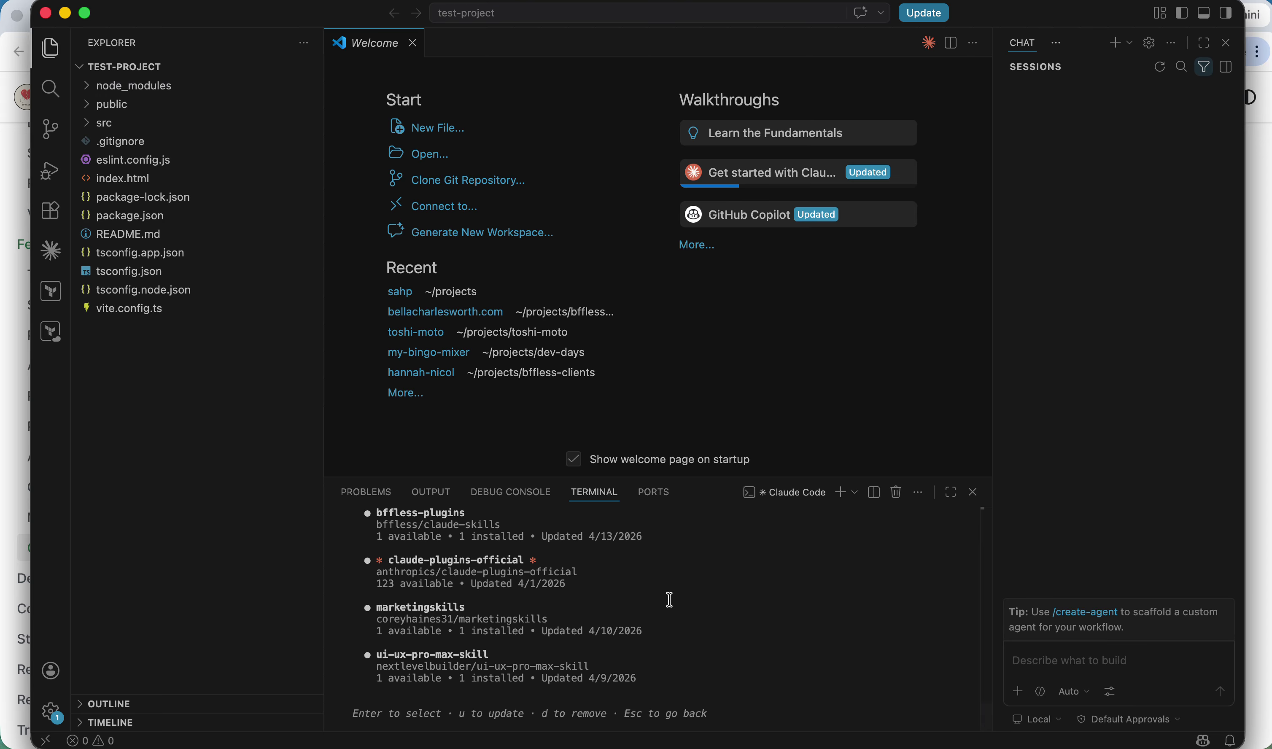
left_click_drag(744, 644, 742, 655)
key("super+Tab")
key("super+Tab")
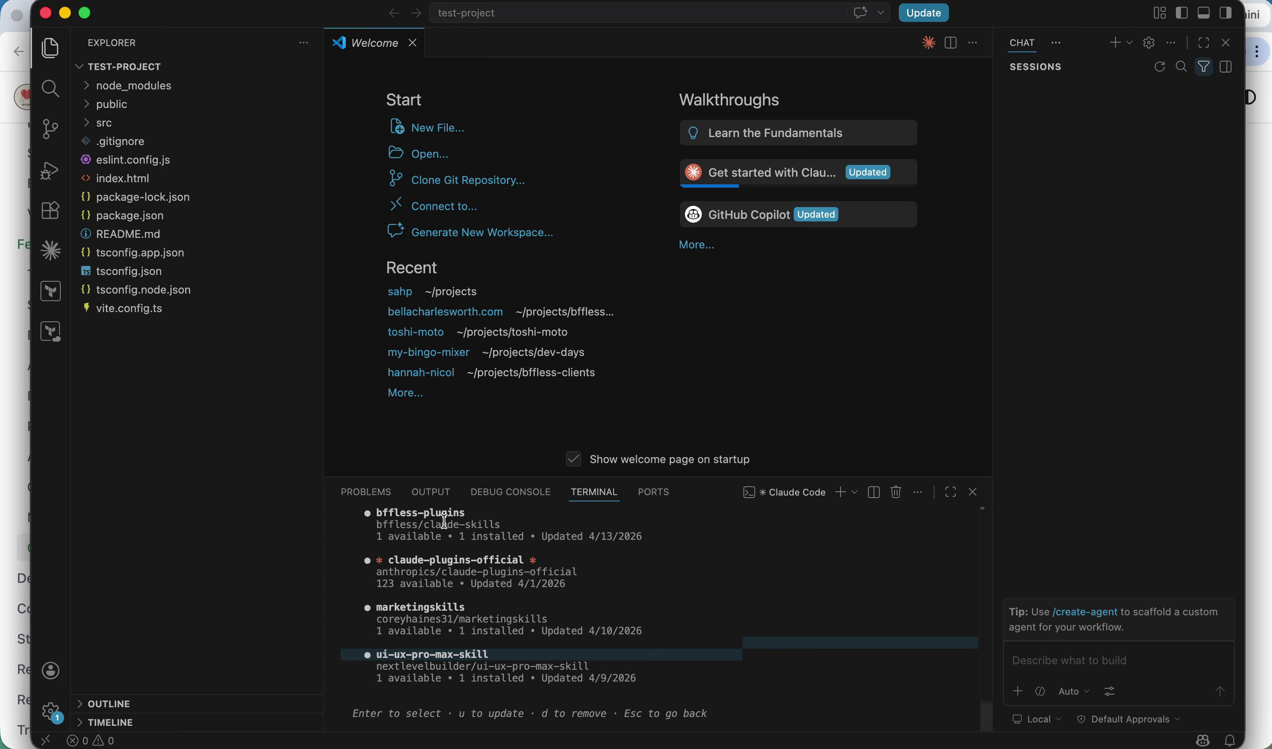
left_click(544, 645)
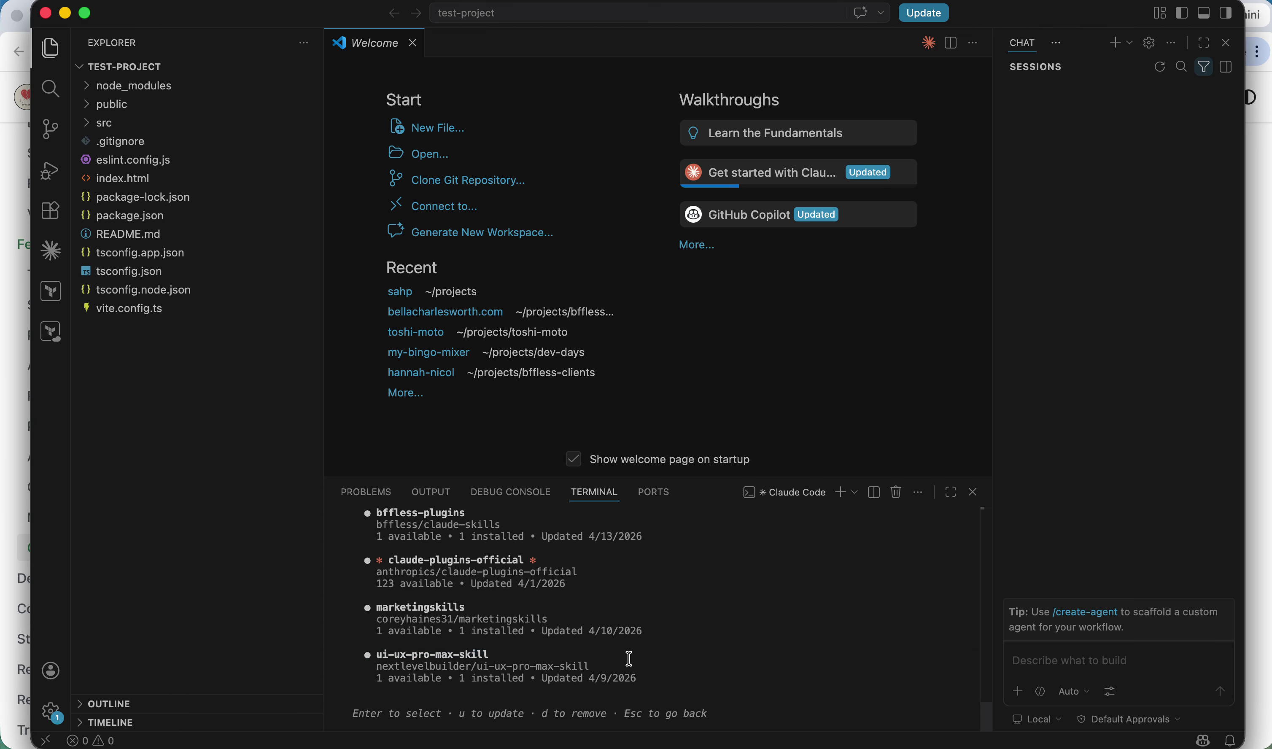
key("Escape")
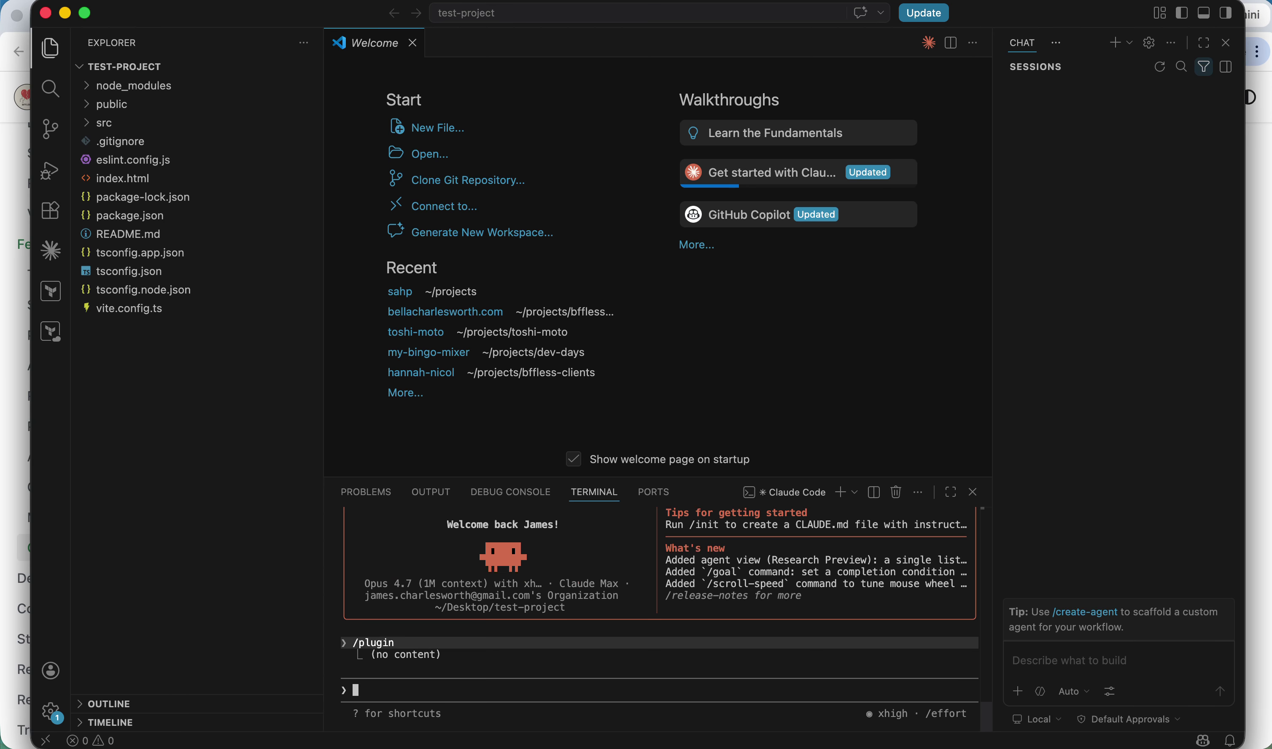
type("create a github pipeline t")
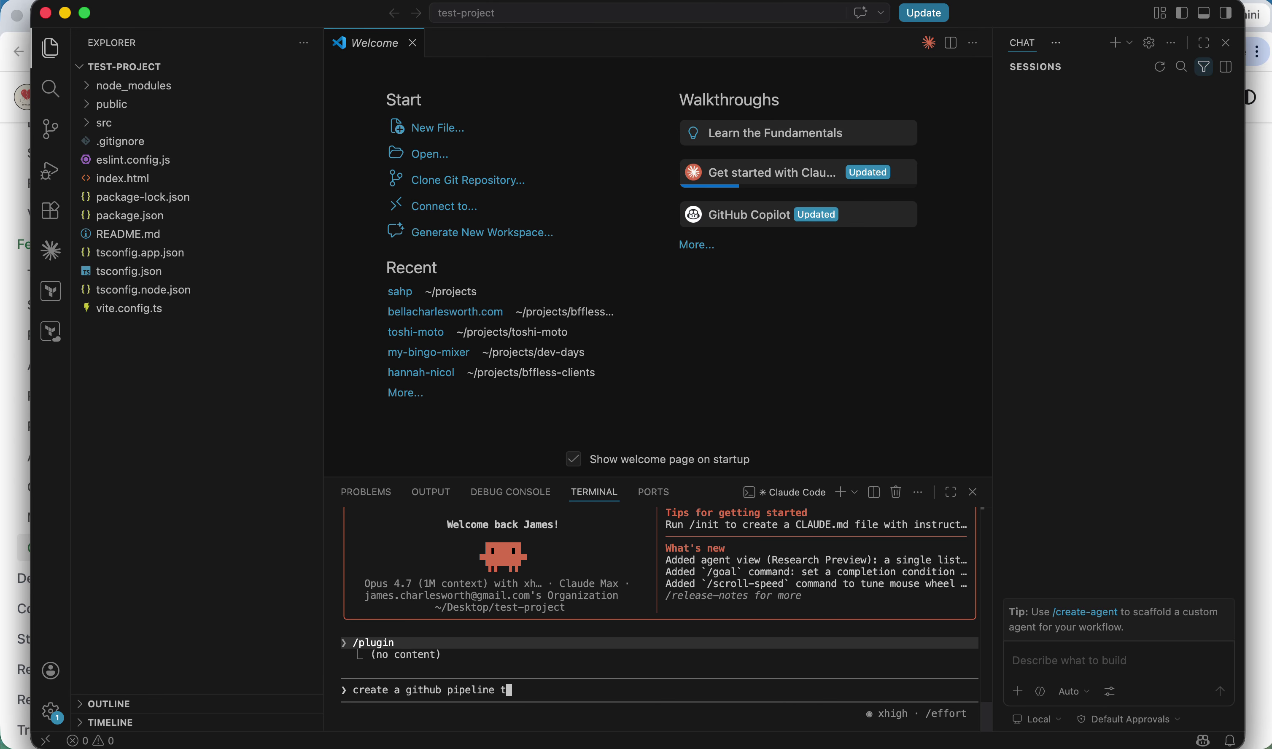
type("hat upaloads the build to bffles")
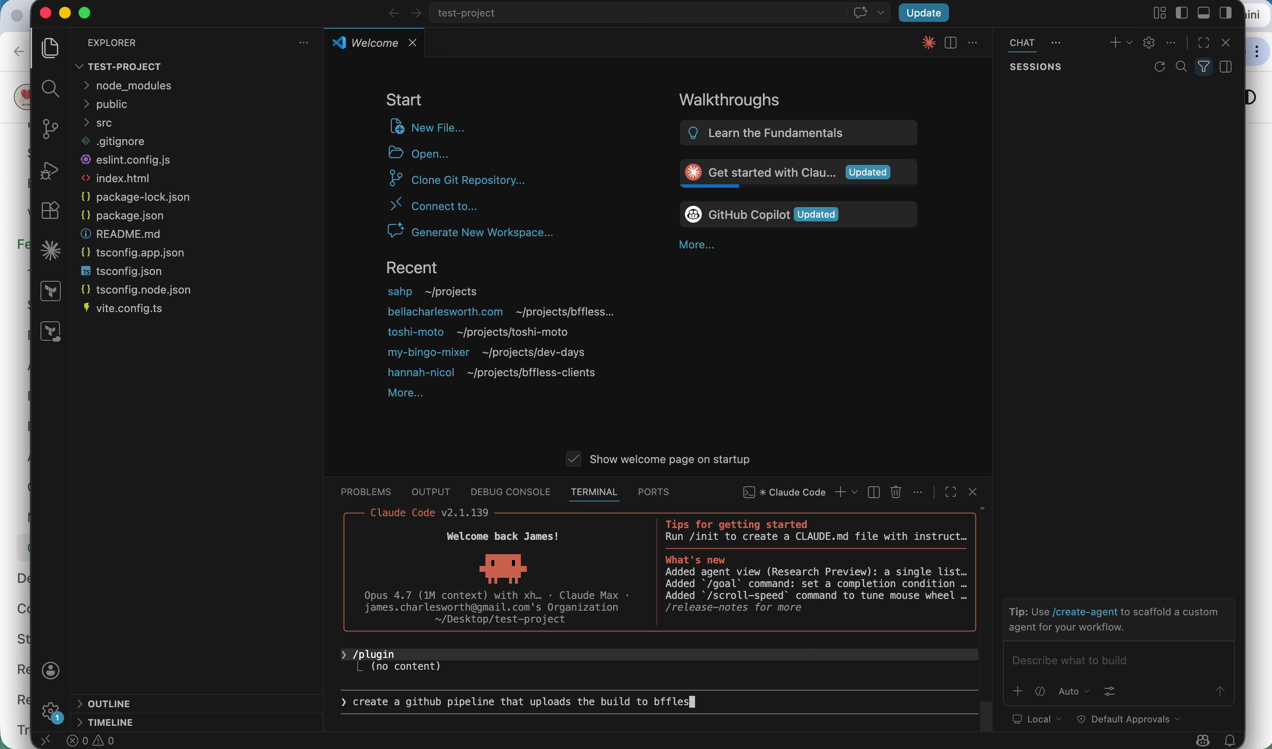
type("s on push to main")
key("Return")
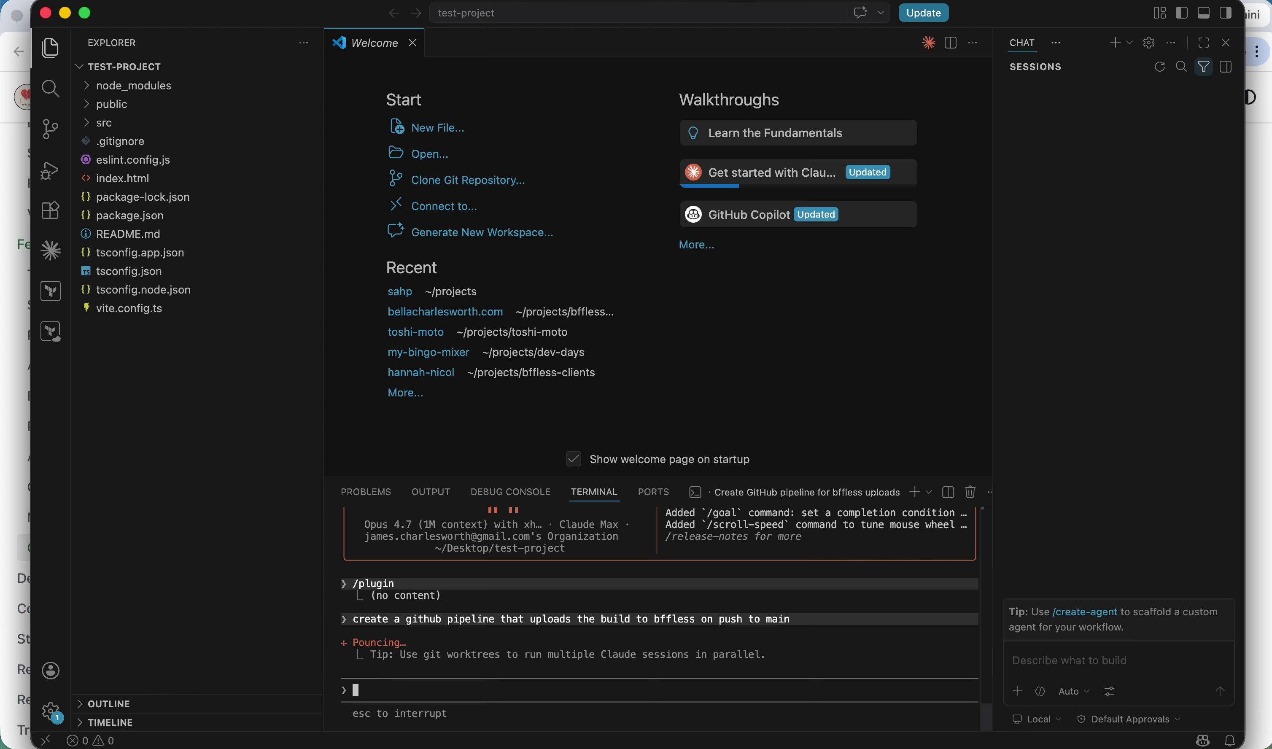
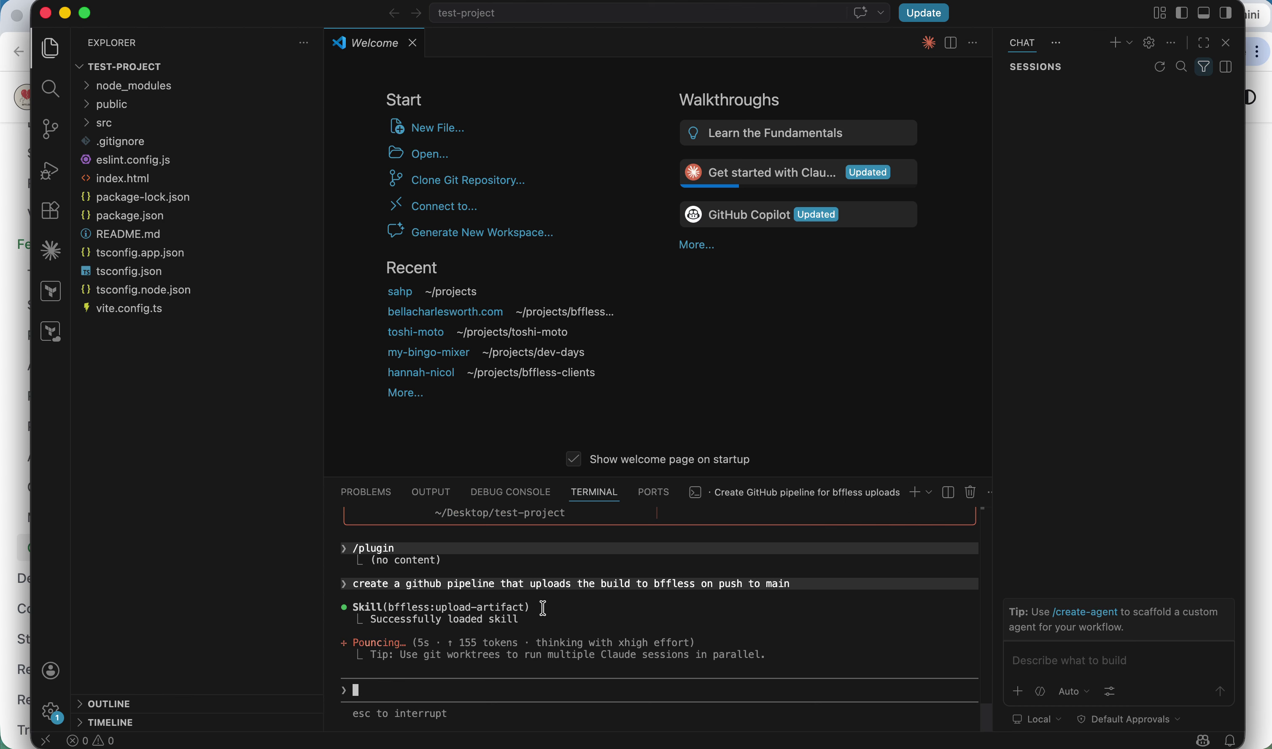
Read the BFFless Setup Wizard and First Deployment docs pages, then return to VS Code's Claude Code terminal.
key("super+Tab")
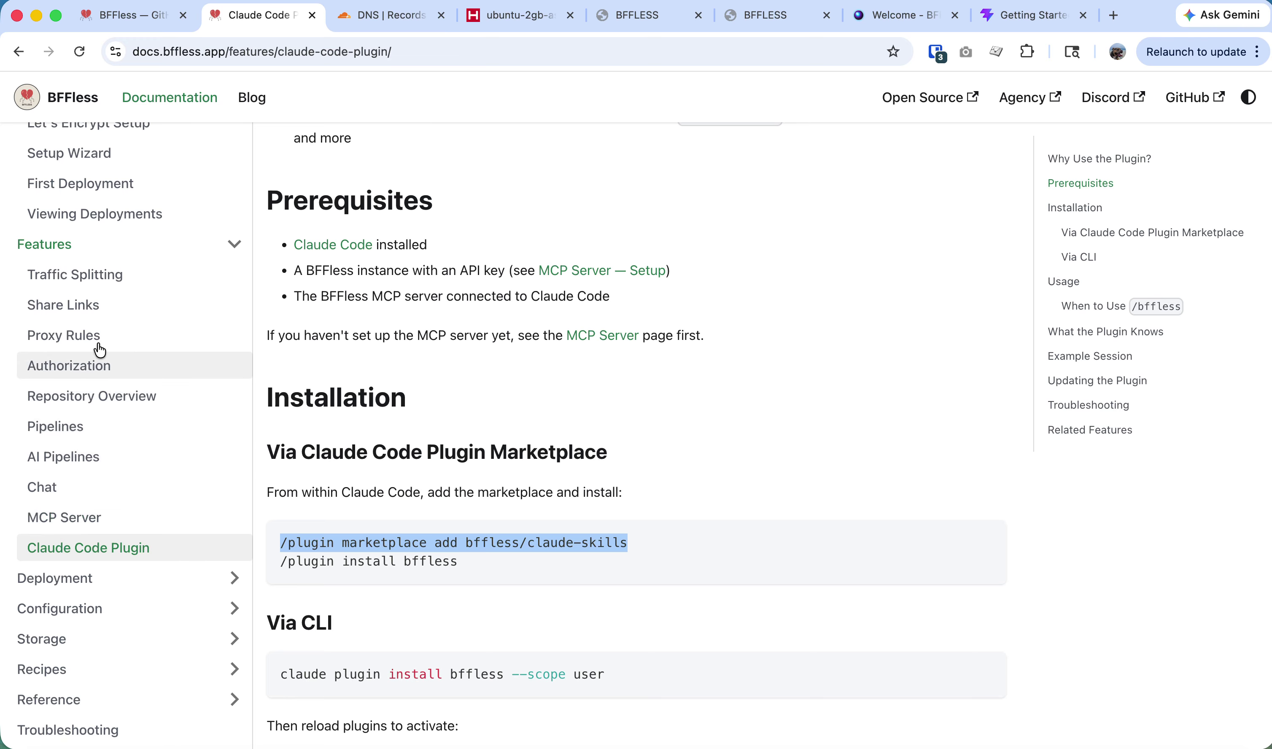
scroll(95, 340, "up", 3)
left_click(102, 293)
scroll(636, 411, "down", 4)
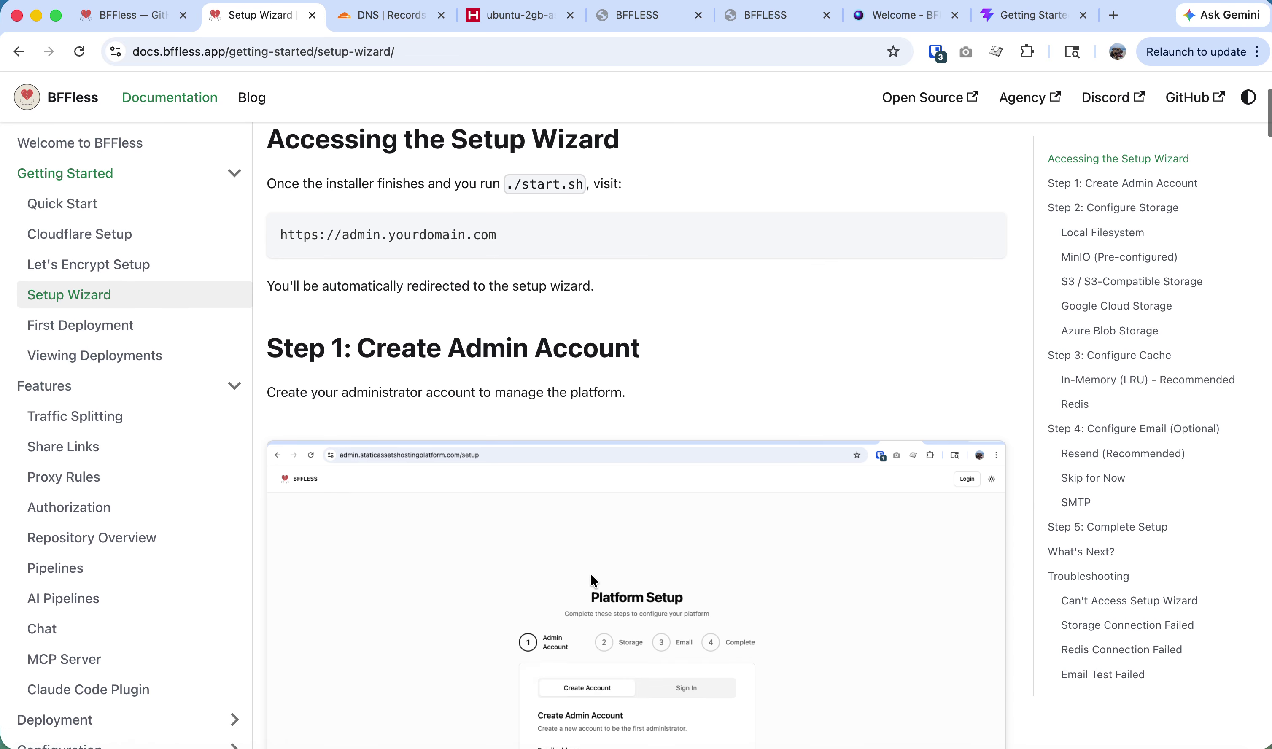
scroll(619, 539, "down", 4)
scroll(619, 539, "down", 5)
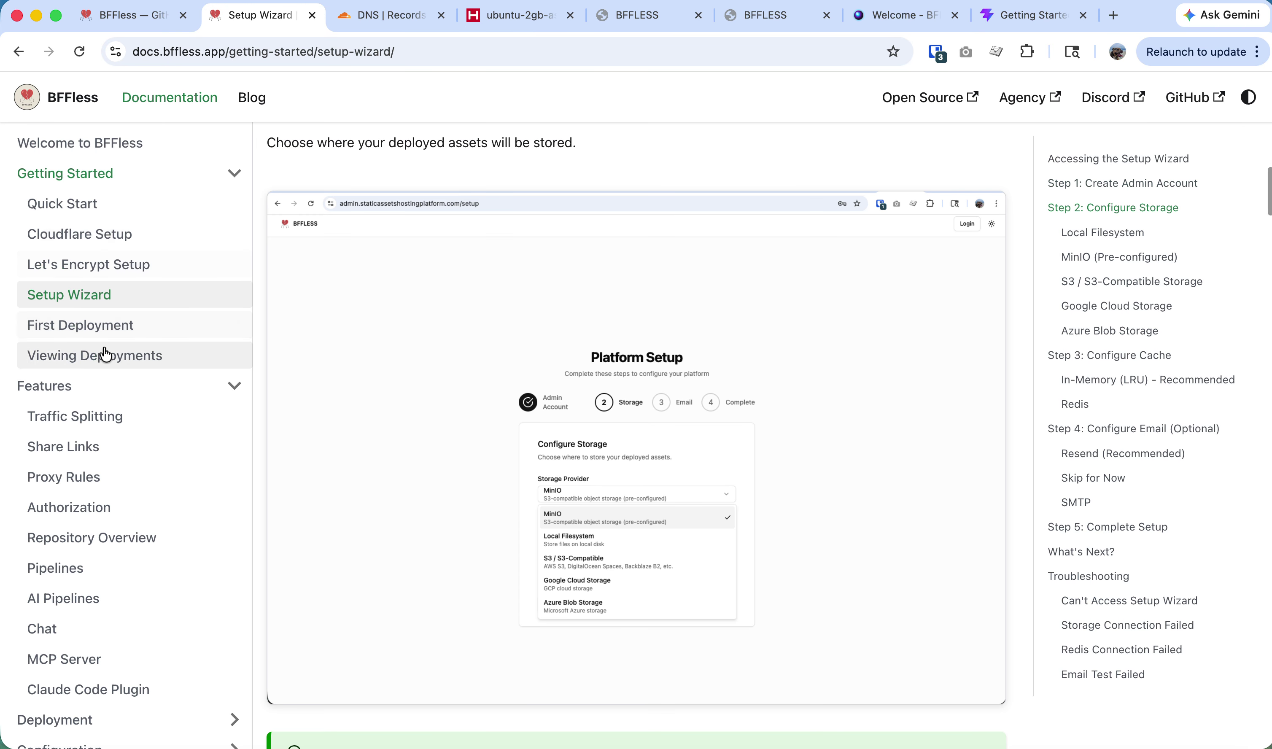
left_click(98, 326)
scroll(568, 508, "down", 5)
scroll(568, 507, "down", 15)
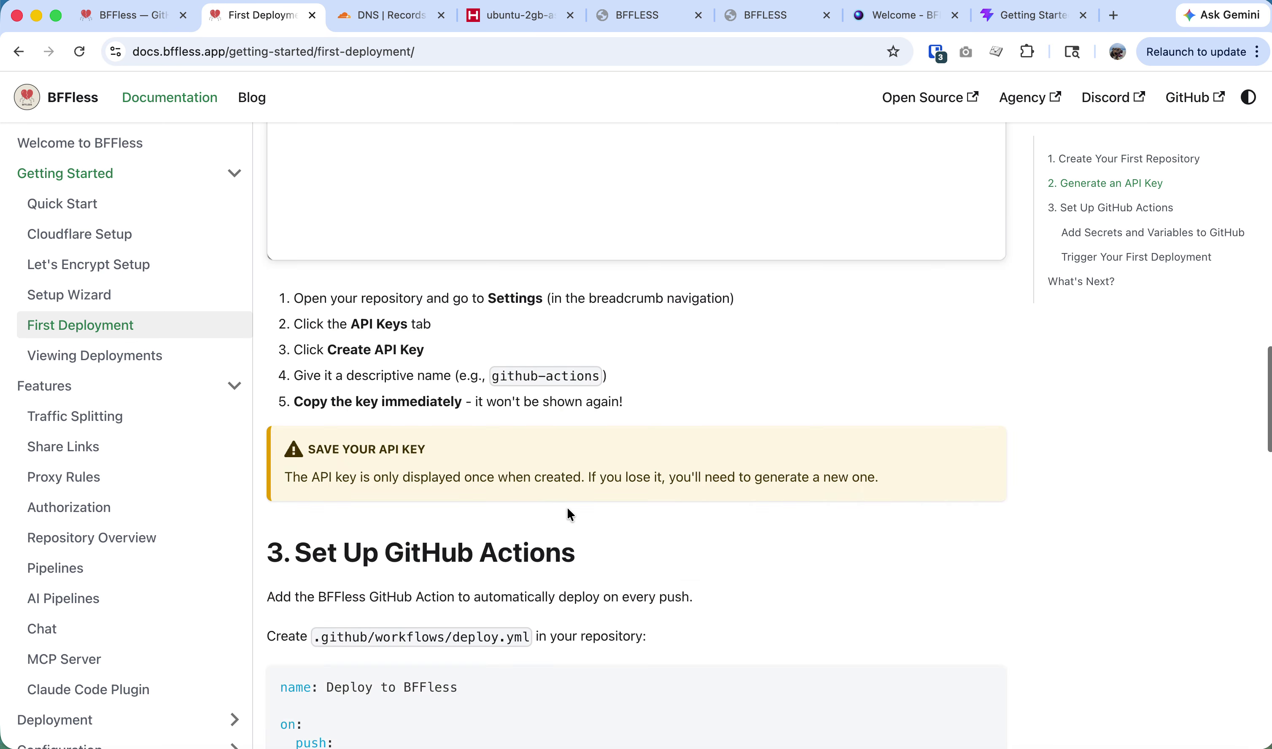
key("super+Tab")
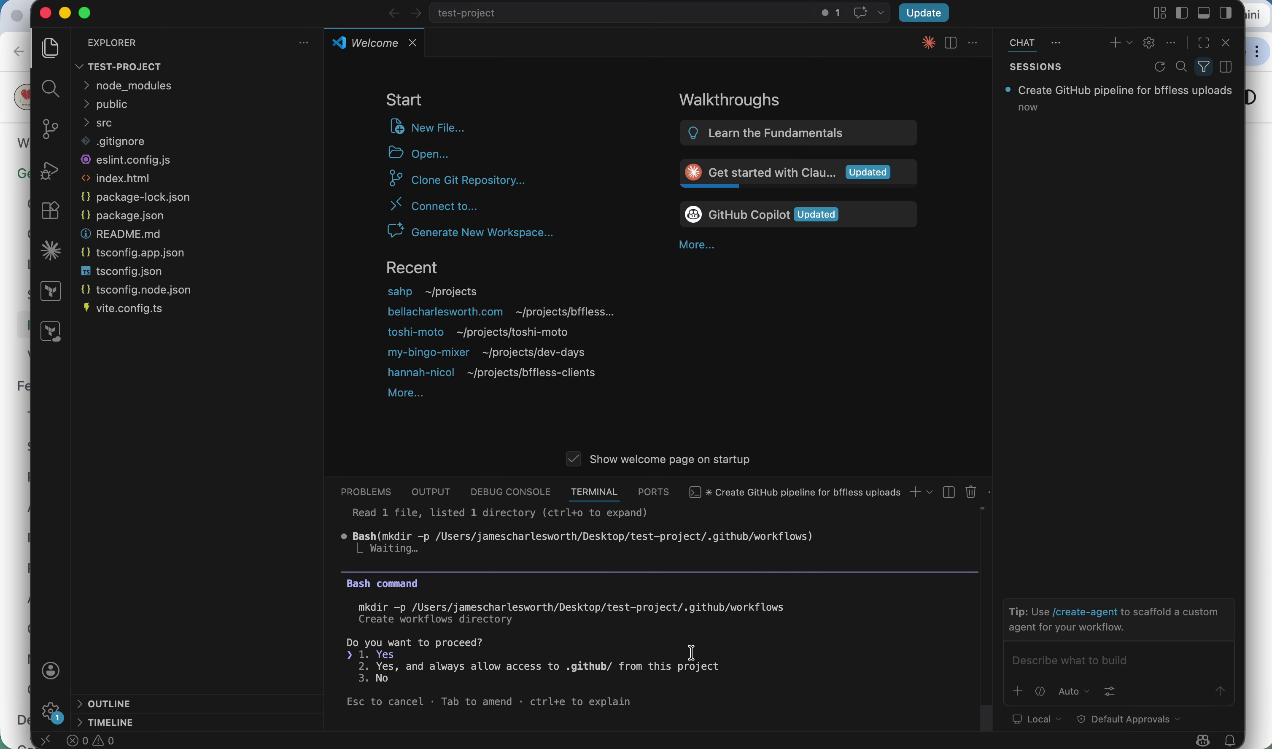
Approve creating .github/workflows and accept the generated deploy.yml diff.
key("Return")
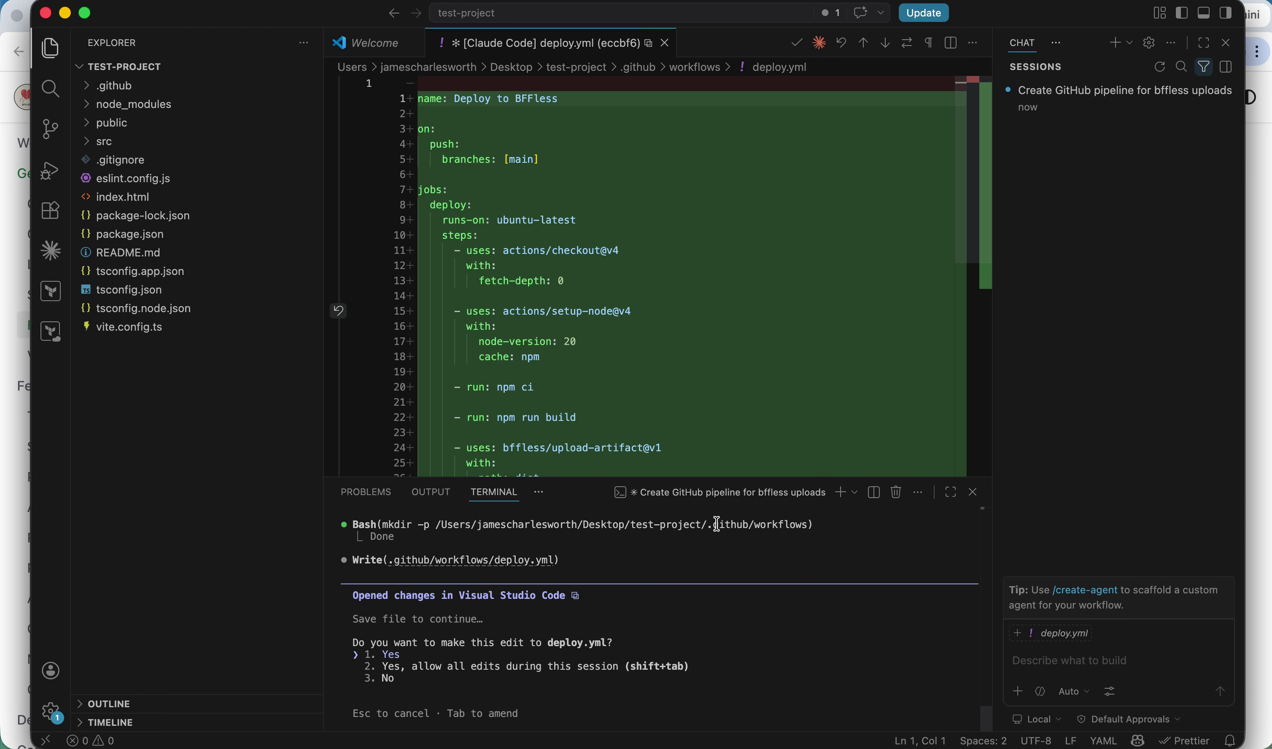
scroll(624, 384, "down", 5)
scroll(624, 384, "up", 5)
scroll(599, 445, "down", 2)
scroll(603, 440, "down", 1)
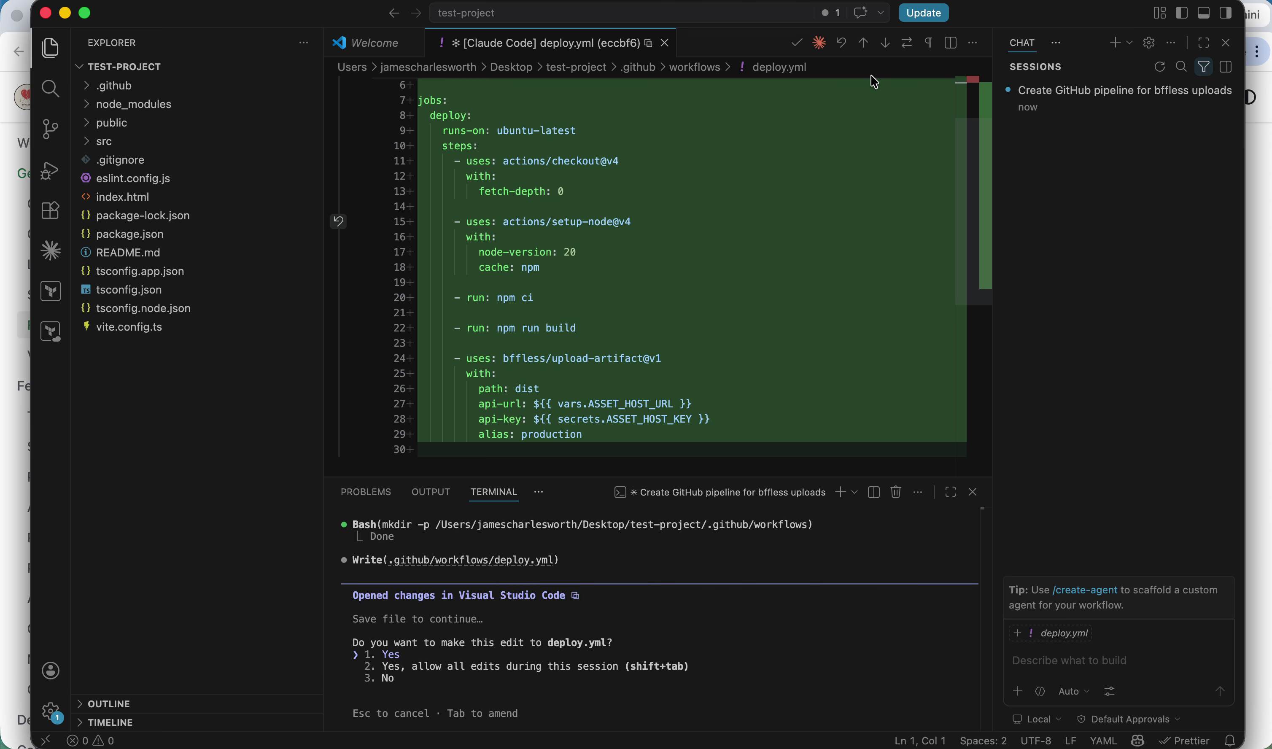
left_click(798, 43)
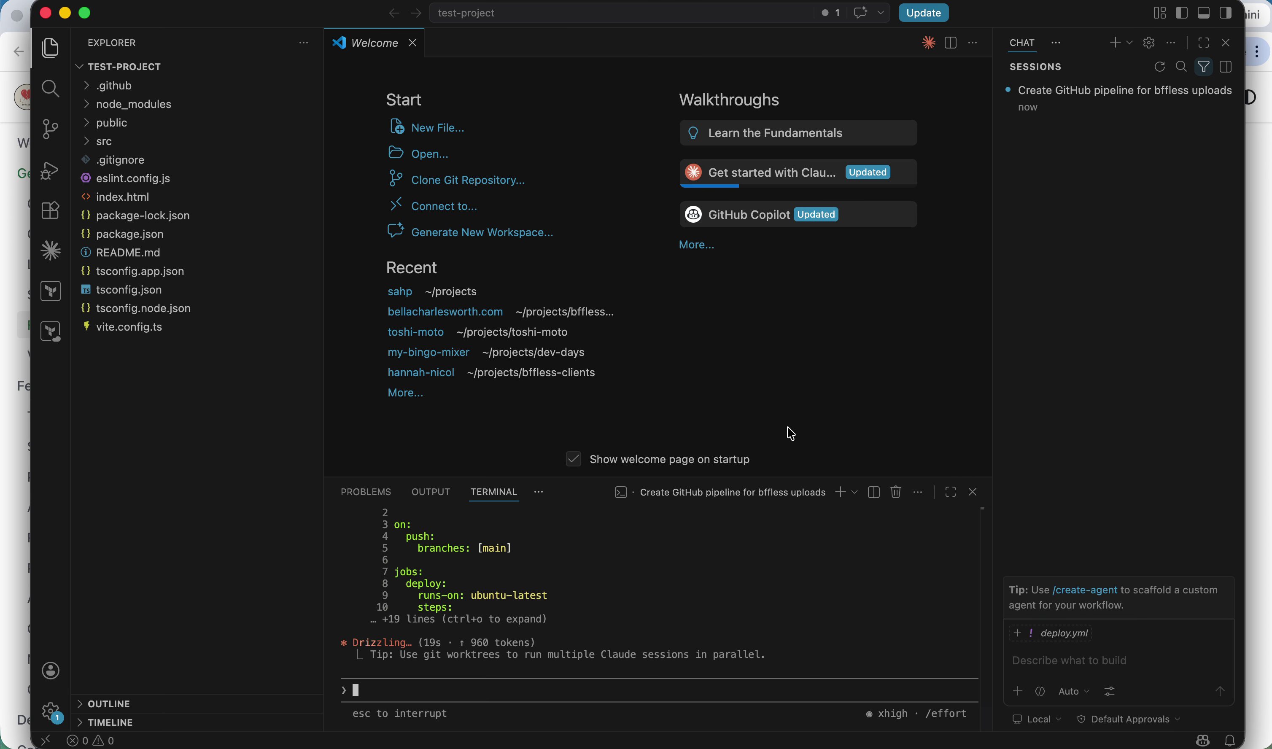
Open .github/workflows/deploy.yml and review its ASSET_HOST_URL and ASSET_HOST_KEY variables.
left_click(116, 141)
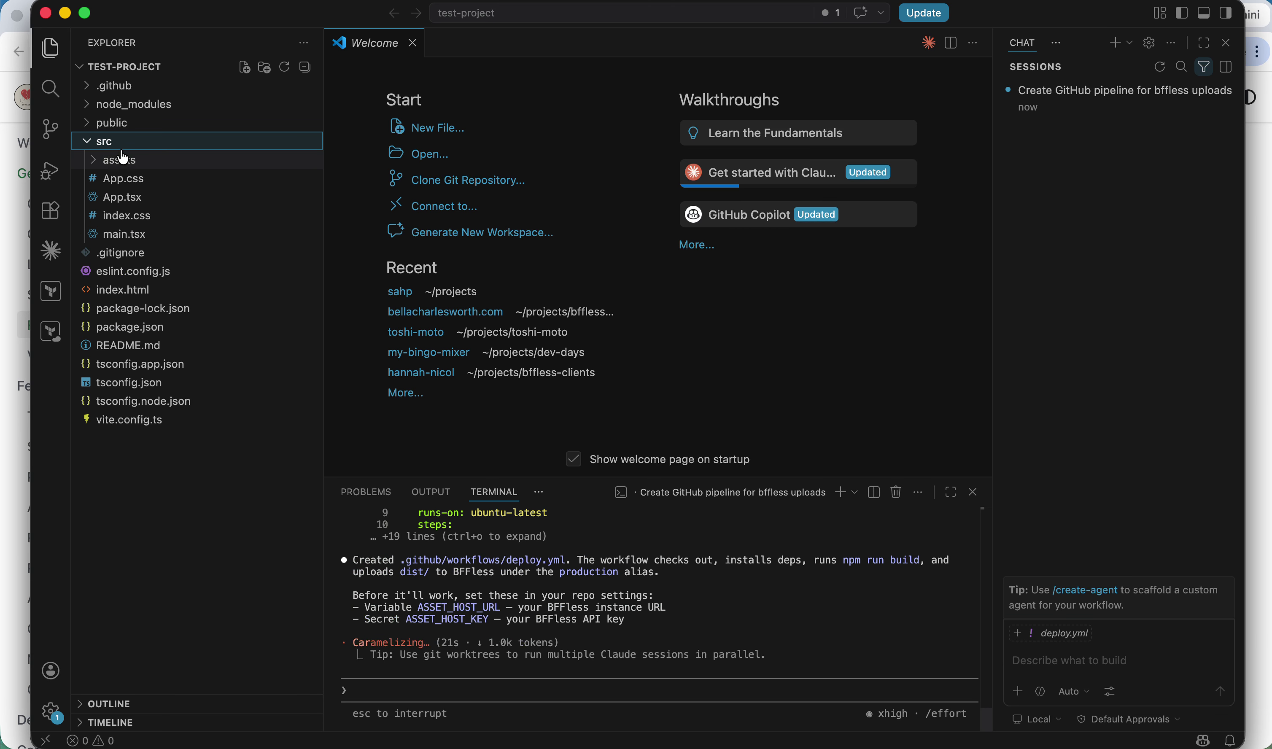
left_click(116, 141)
left_click(119, 85)
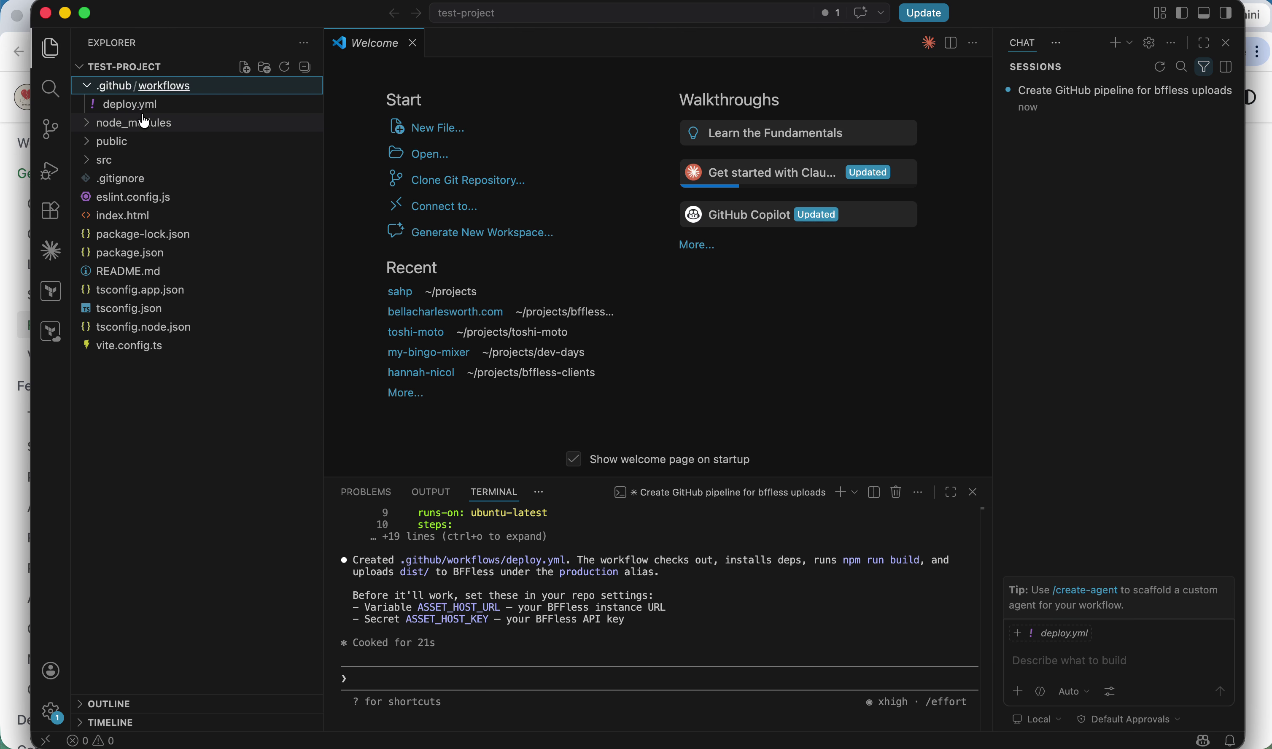
left_click(131, 104)
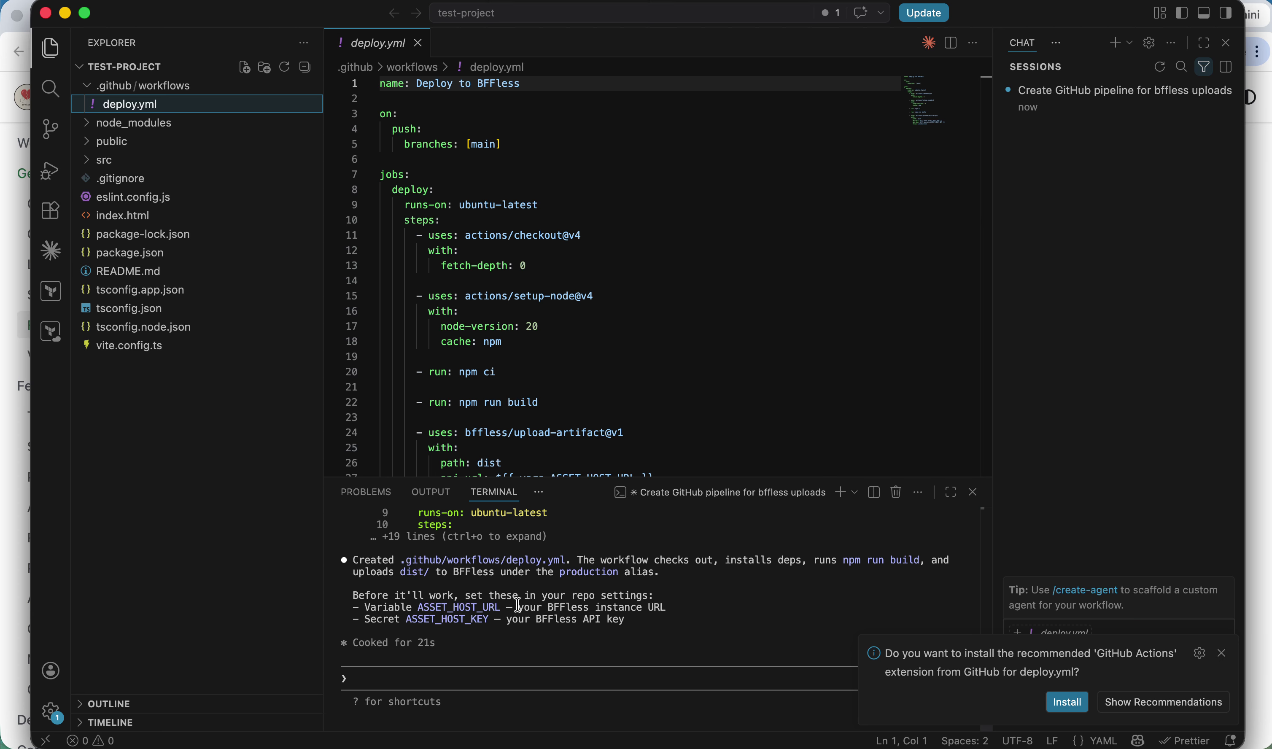
double_click(460, 607)
double_click(446, 619)
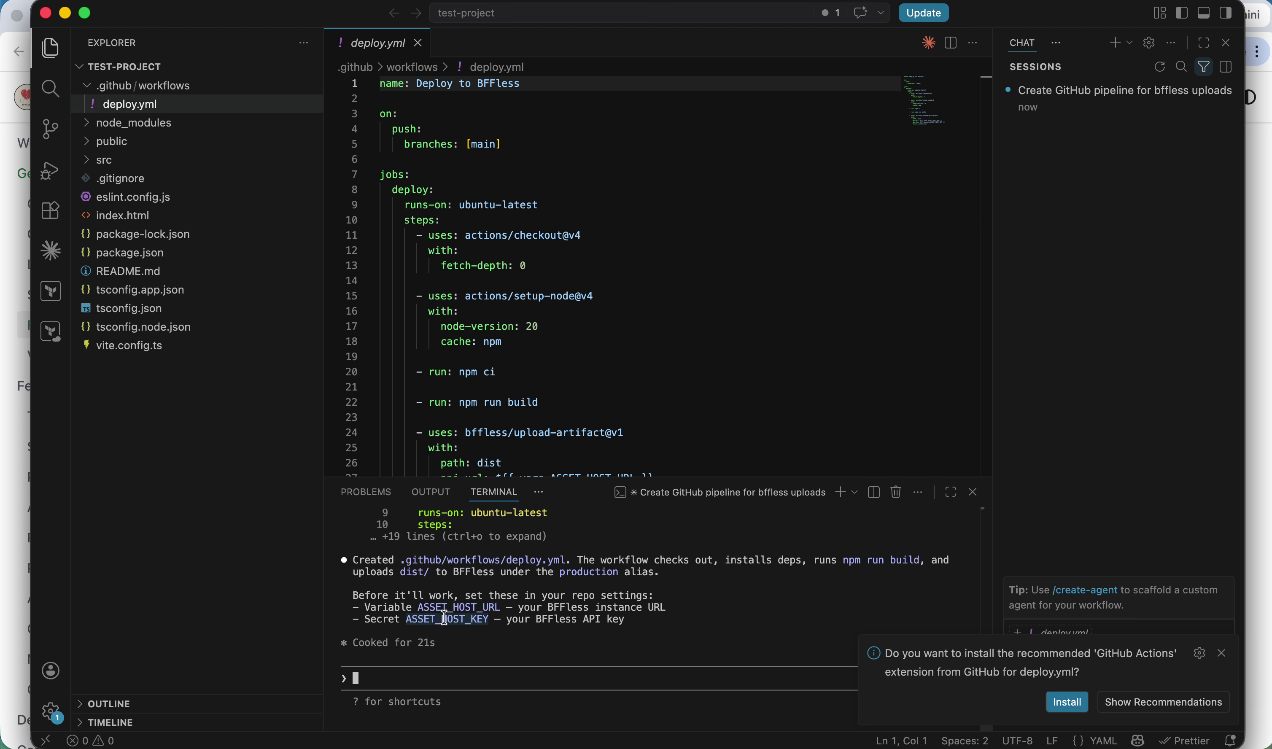
double_click(465, 608)
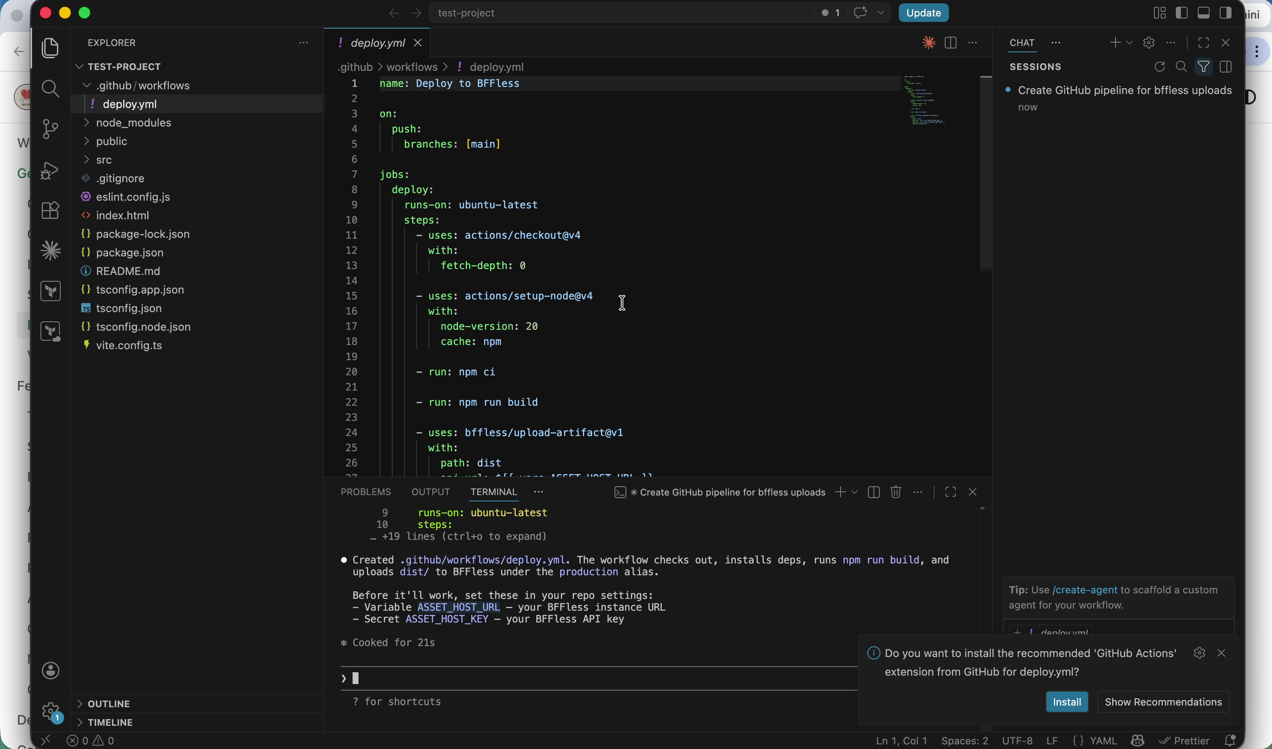
scroll(627, 314, "down", 5)
double_click(608, 251)
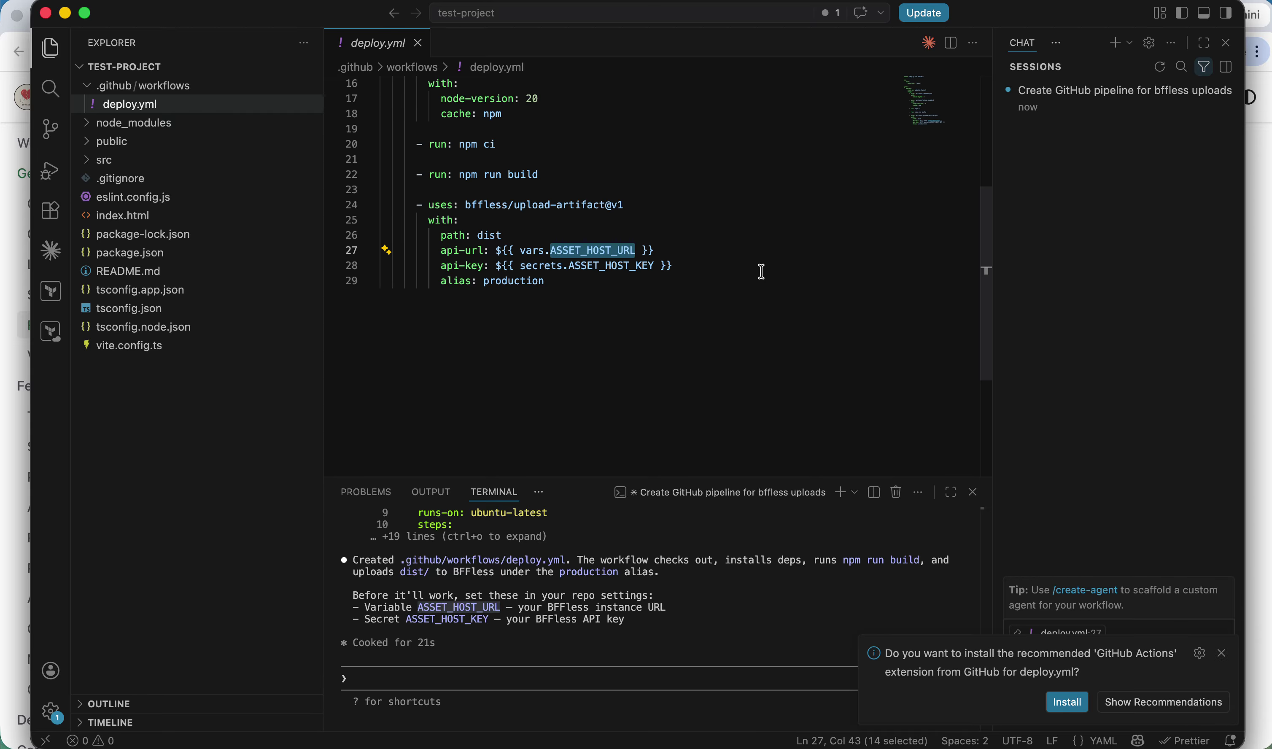
key("super+Tab")
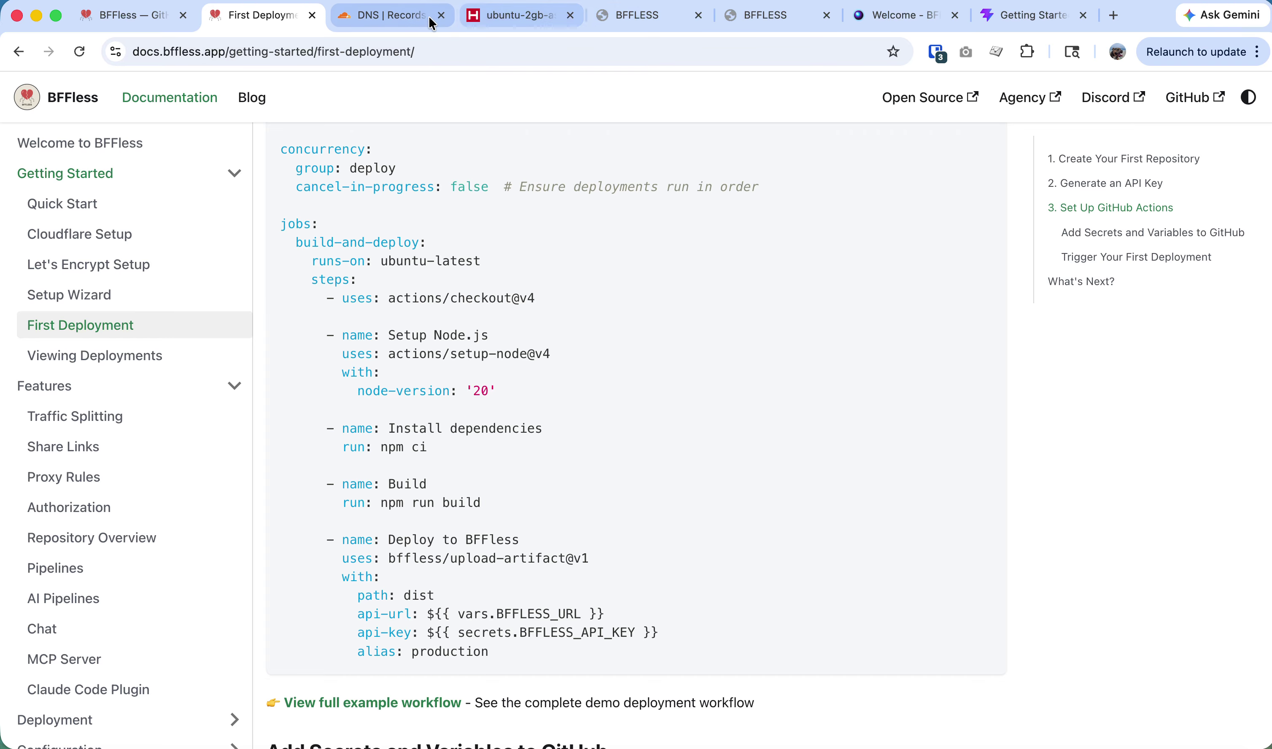
In the BFFless admin panel, go to Settings > API Keys.
left_click(652, 23)
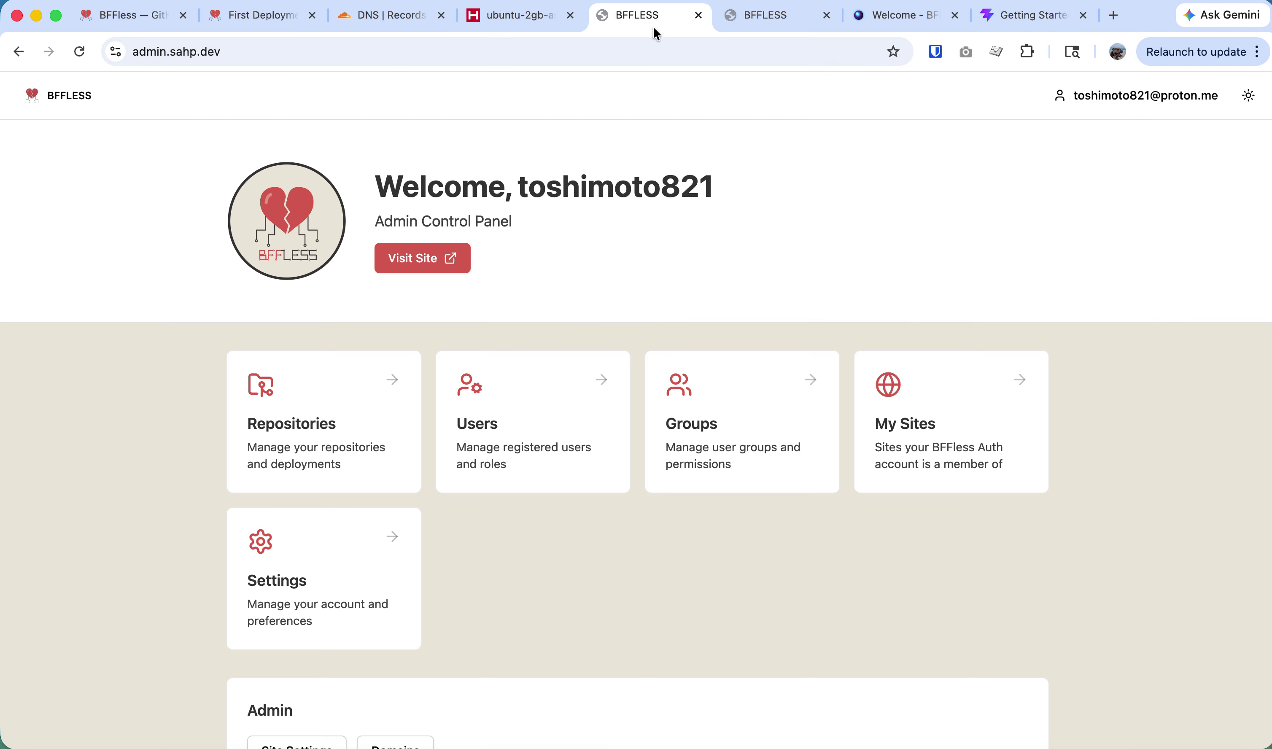
left_click(354, 427)
left_click(76, 95)
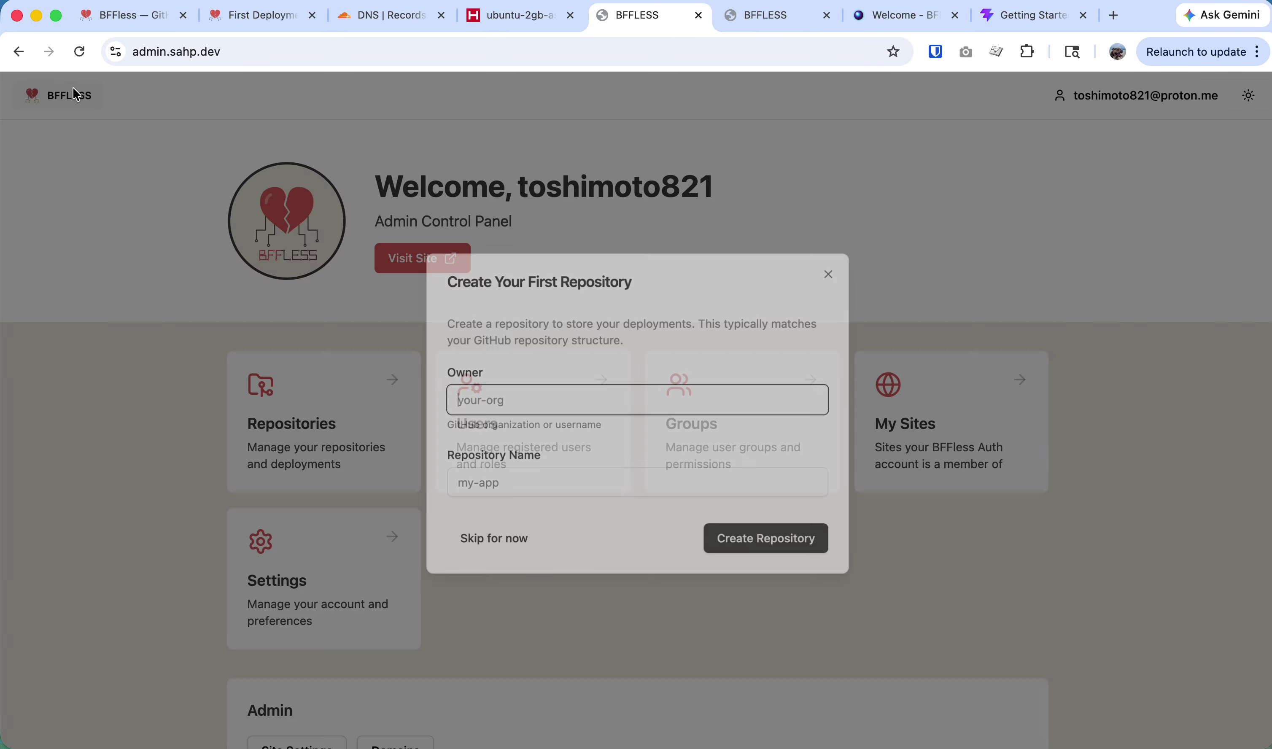
left_click(465, 541)
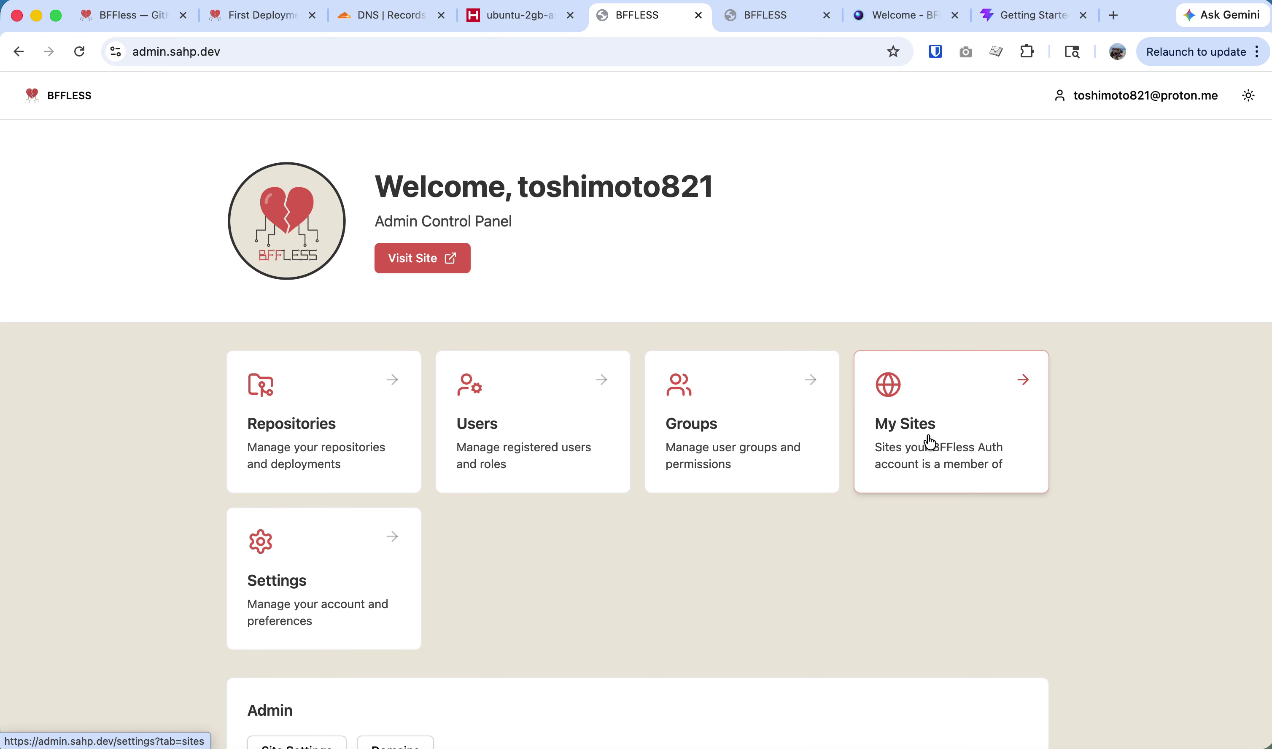
left_click(344, 577)
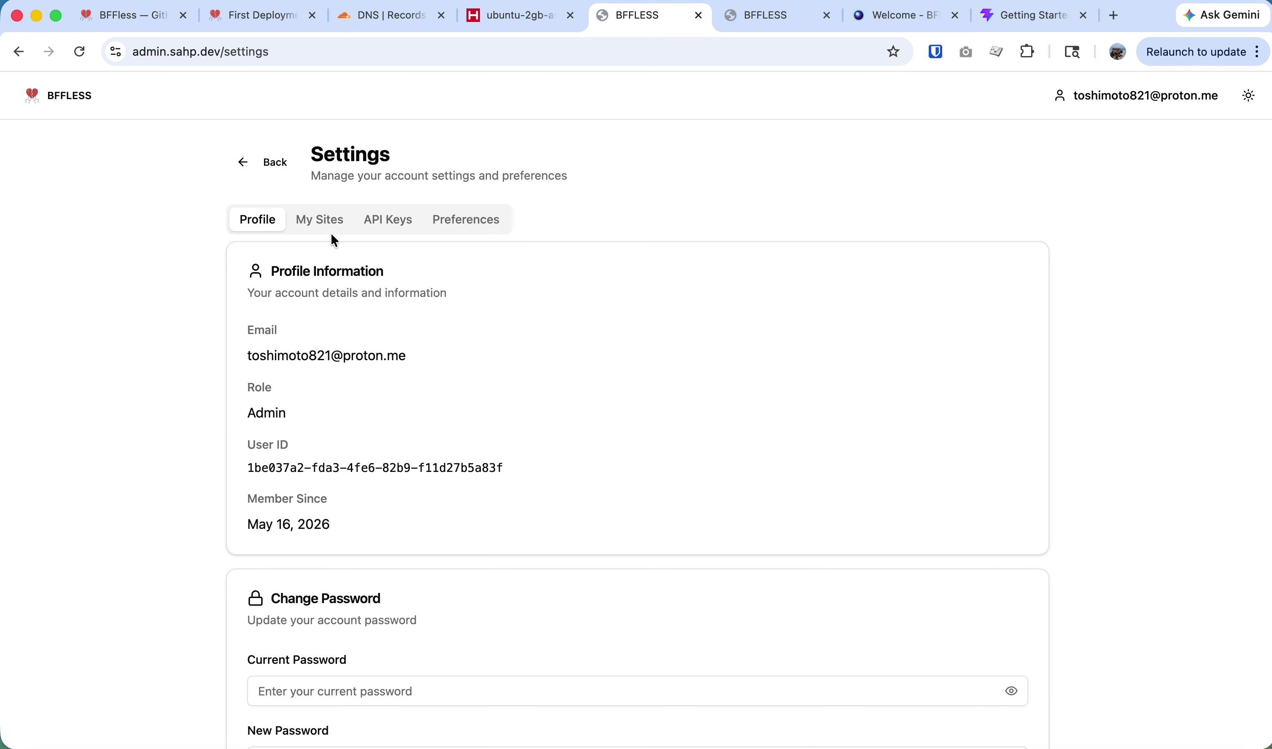
left_click(388, 221)
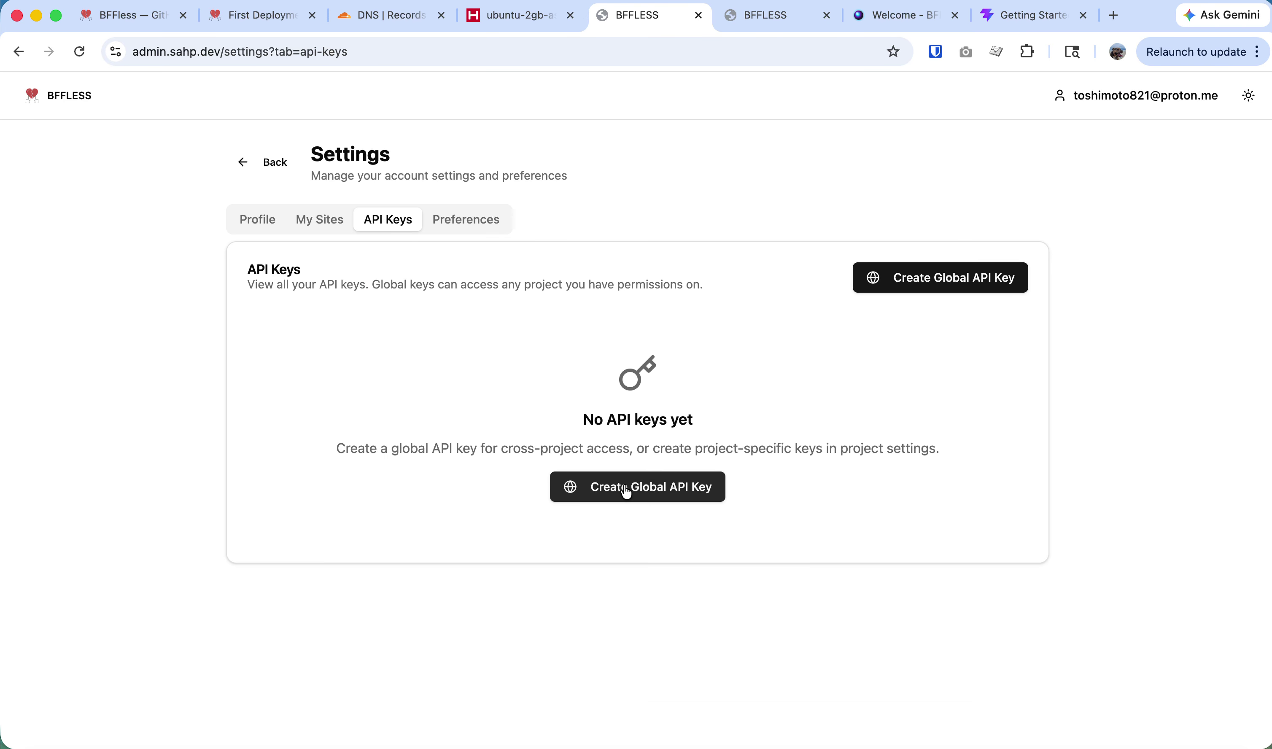
Create a global API key named github-actions and copy it.
left_click(645, 494)
left_click(583, 400)
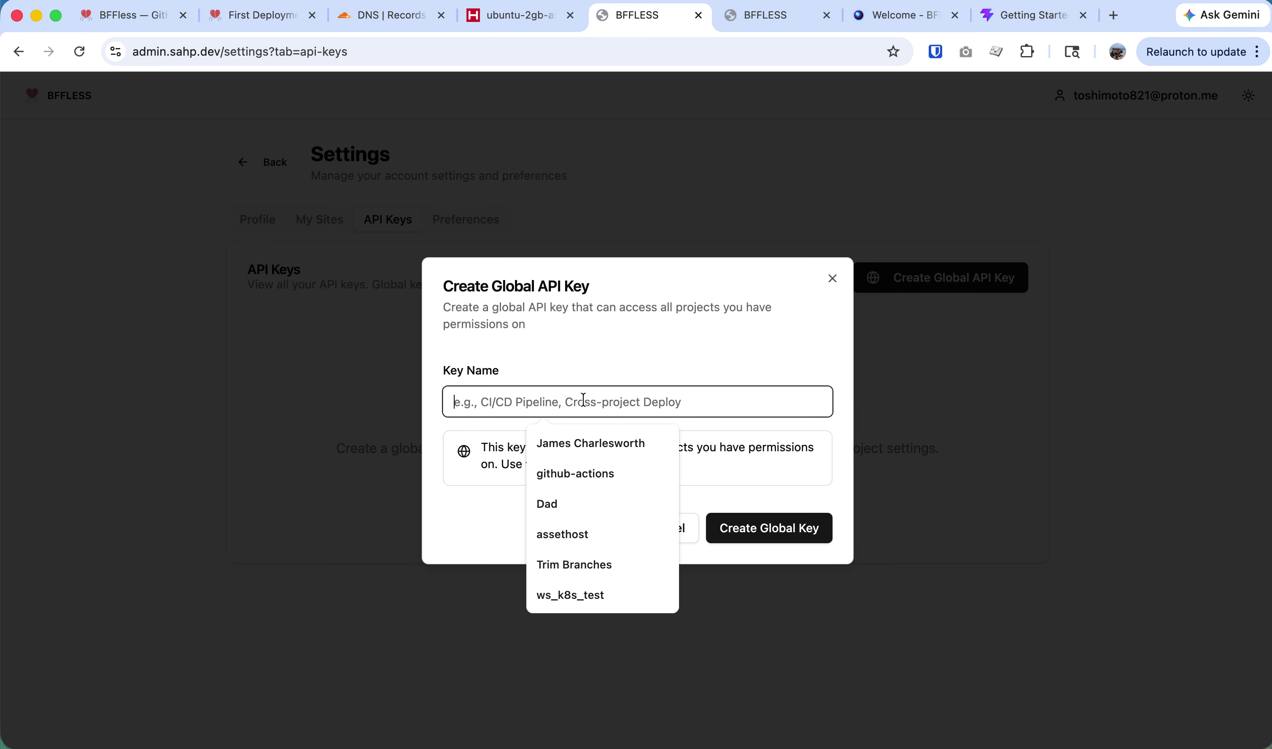
type("github-actions")
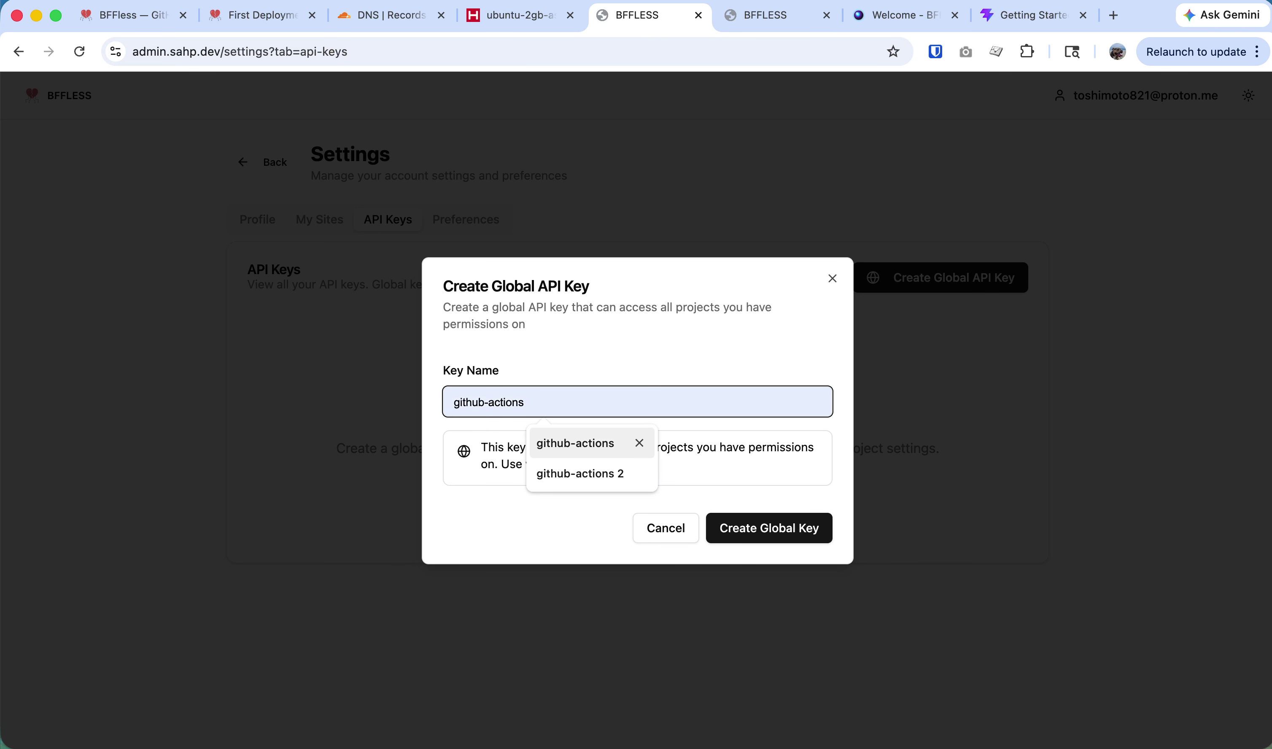
left_click(575, 443)
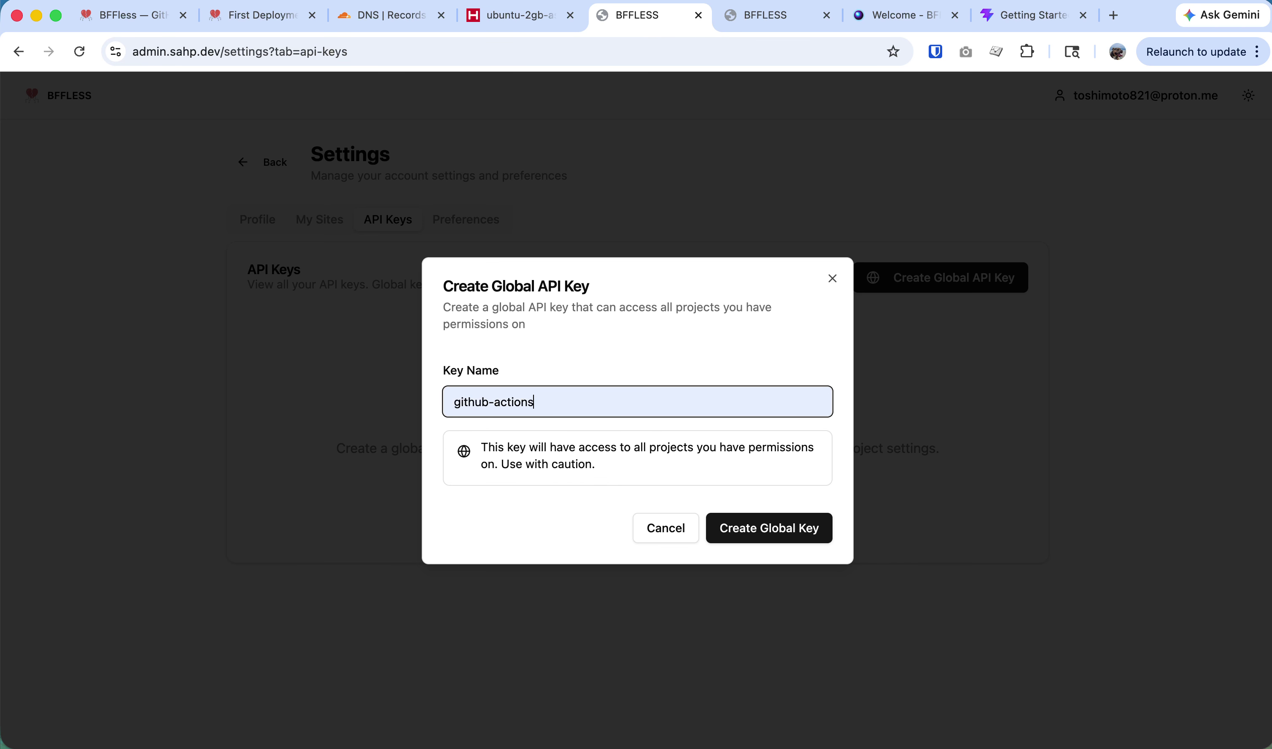
left_click(807, 533)
left_click(815, 407)
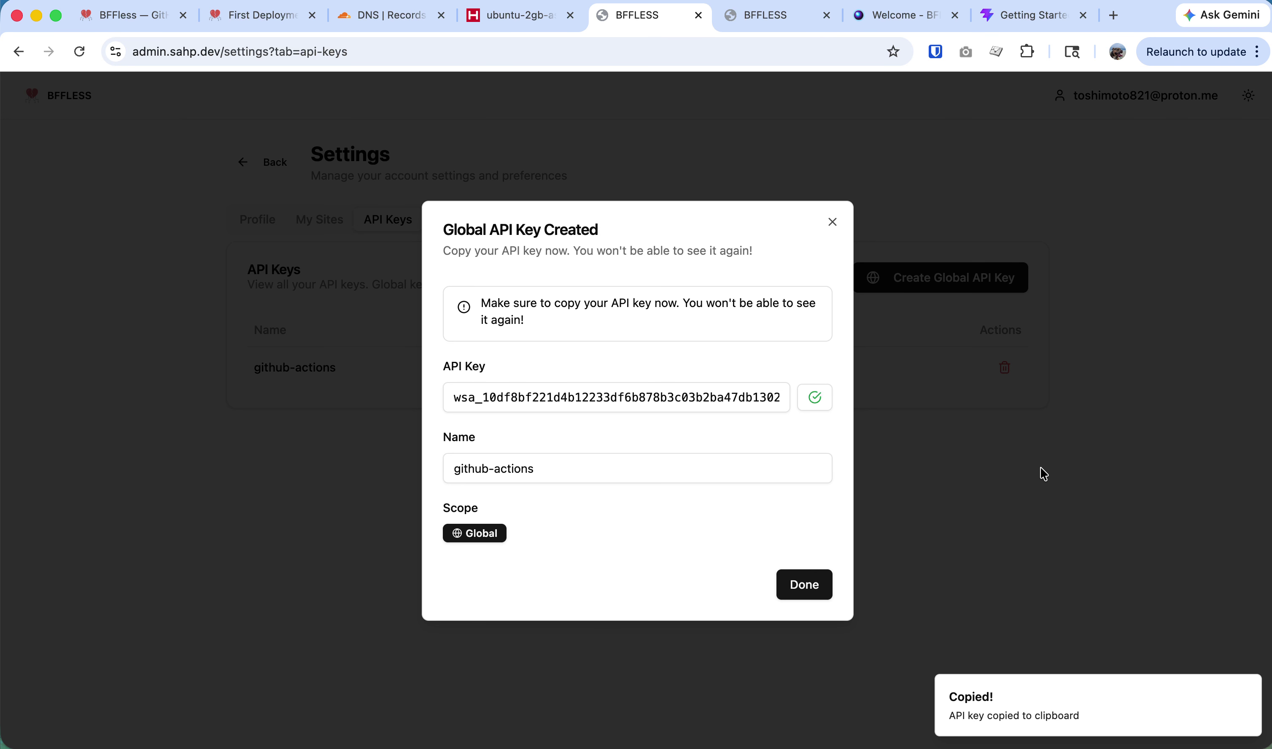
key("super+Tab")
key("super+Tab")
key("super+Tab")
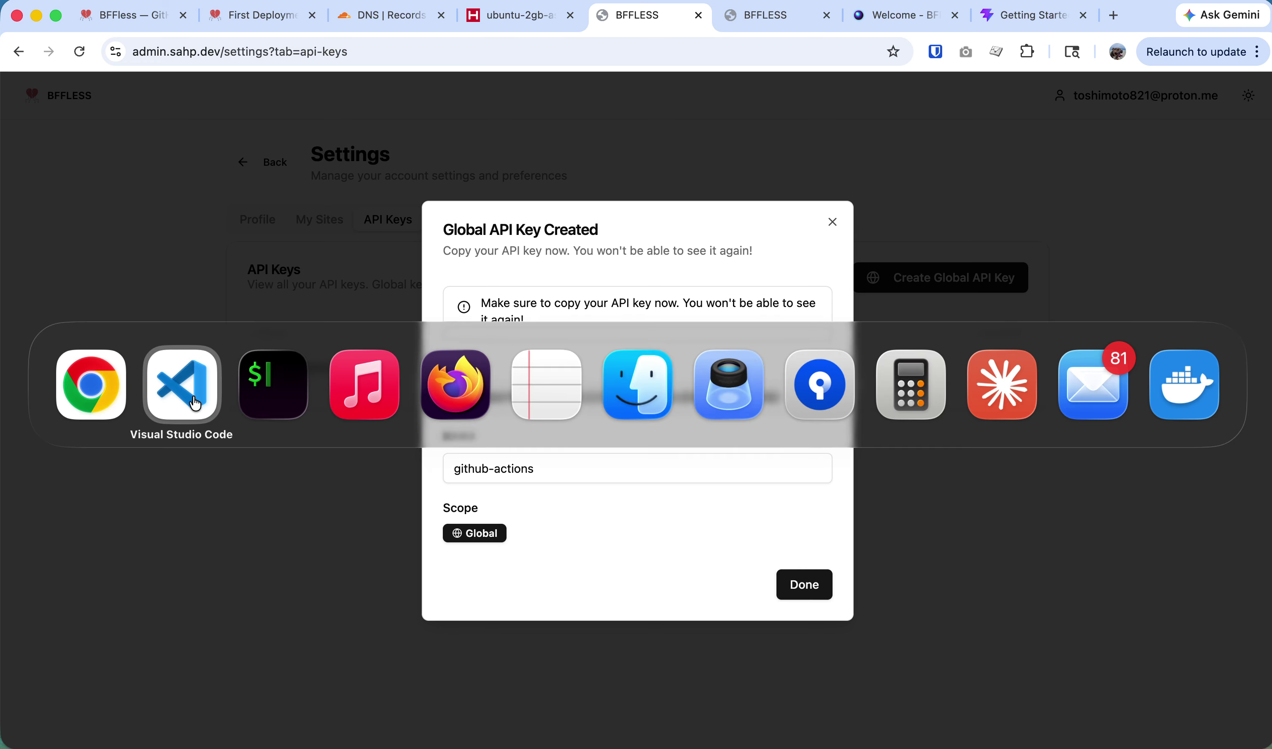
left_click(184, 371)
key("super+Tab")
Open the user's GitHub profile page in a new browser tab.
key("super+t")
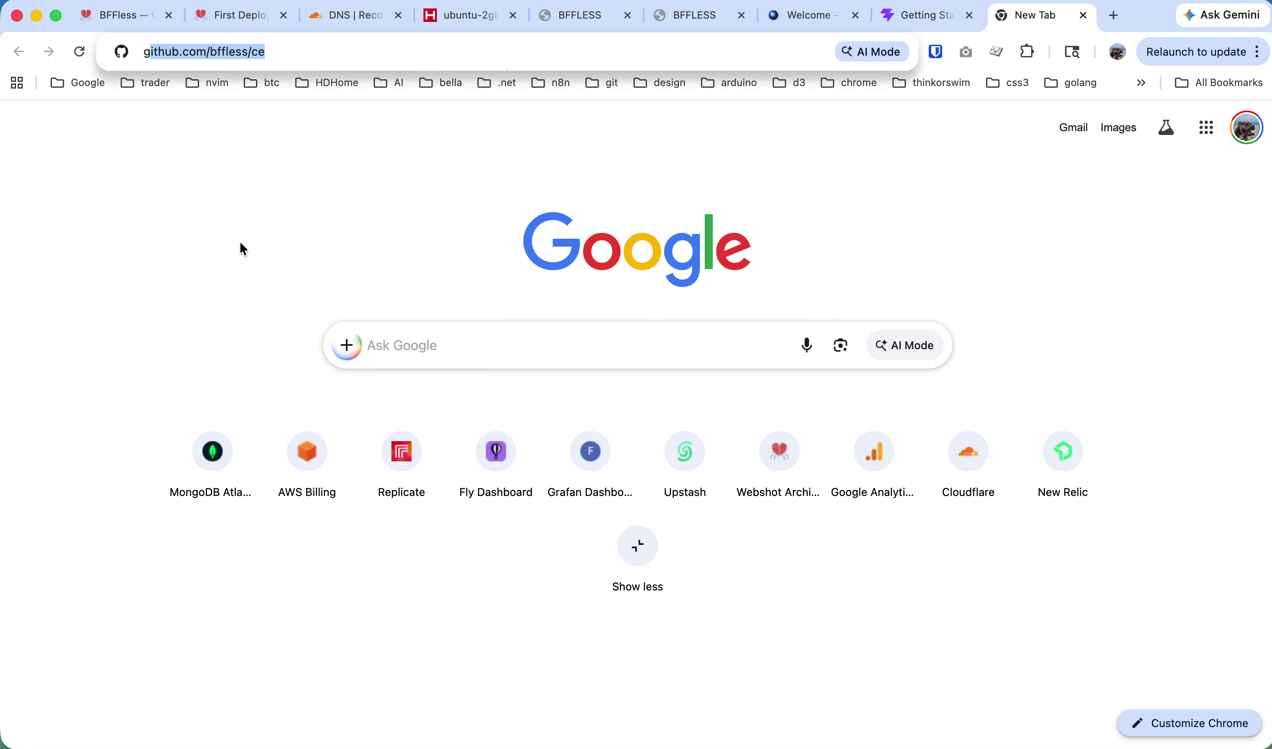
type("github.com/bffless/ce")
key("shift+alt+Left")
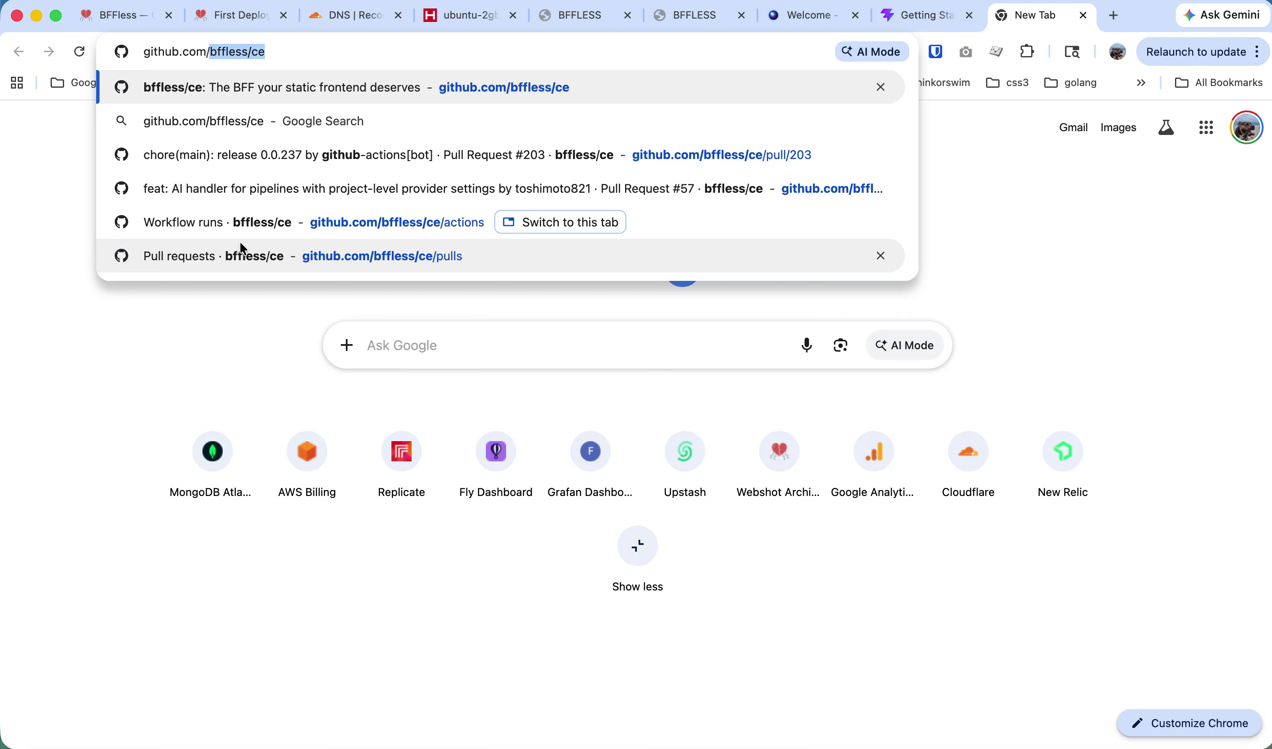
type("tos")
key("Right")
key("shift+alt+Left")
key("shift+alt+Left")
key("shift+alt+Left")
key("BackSpace")
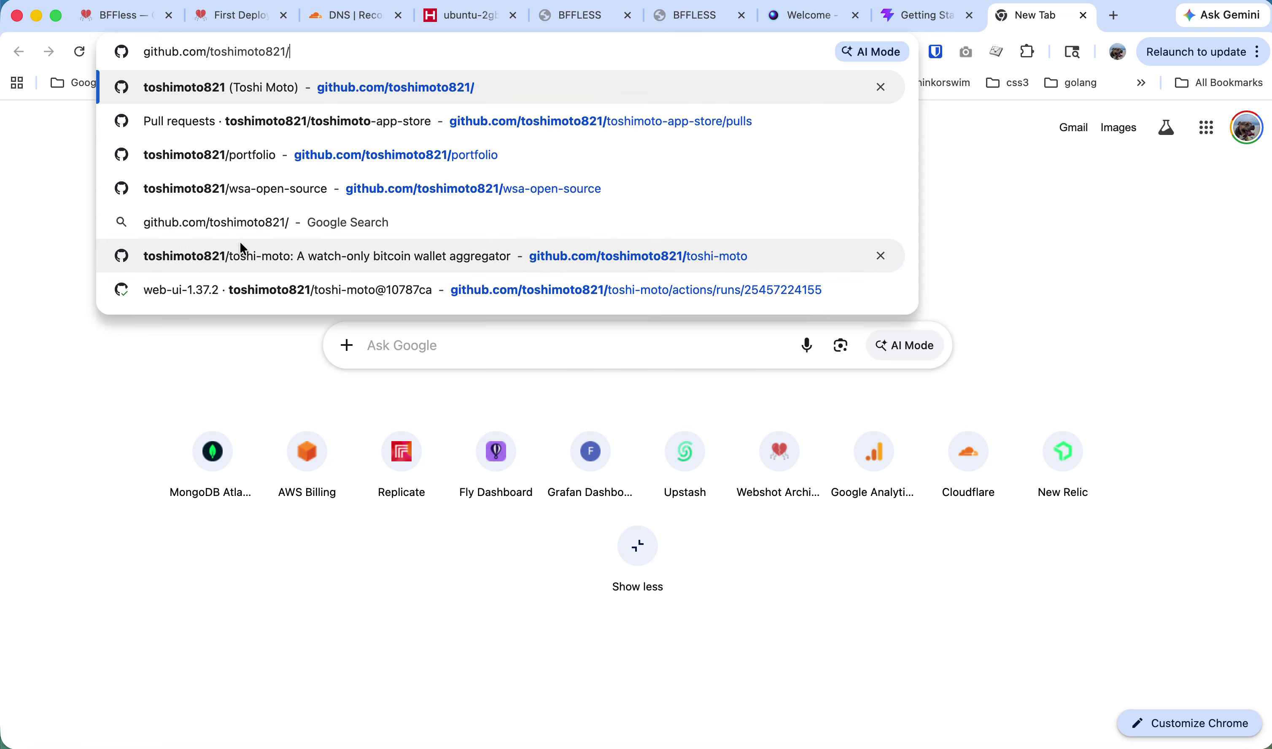
key("Return")
Start a new GitHub repository named test-project.
left_click(1034, 114)
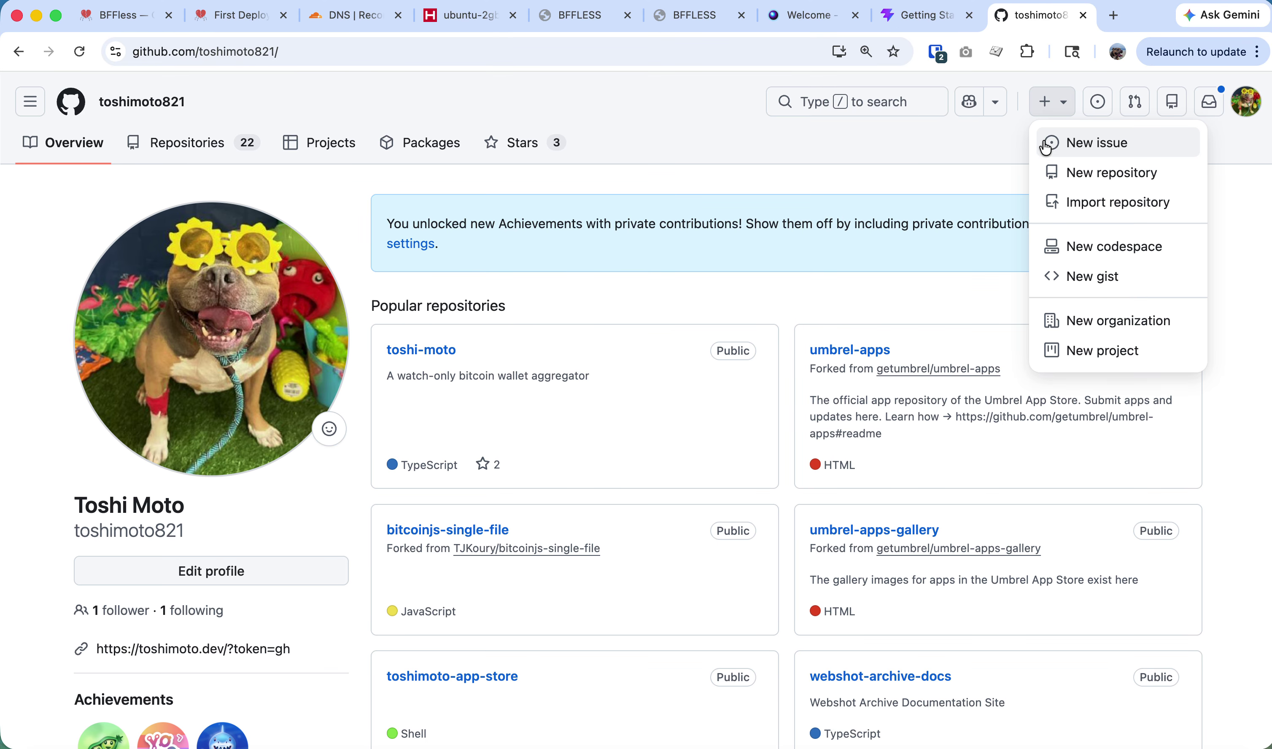
left_click(1116, 173)
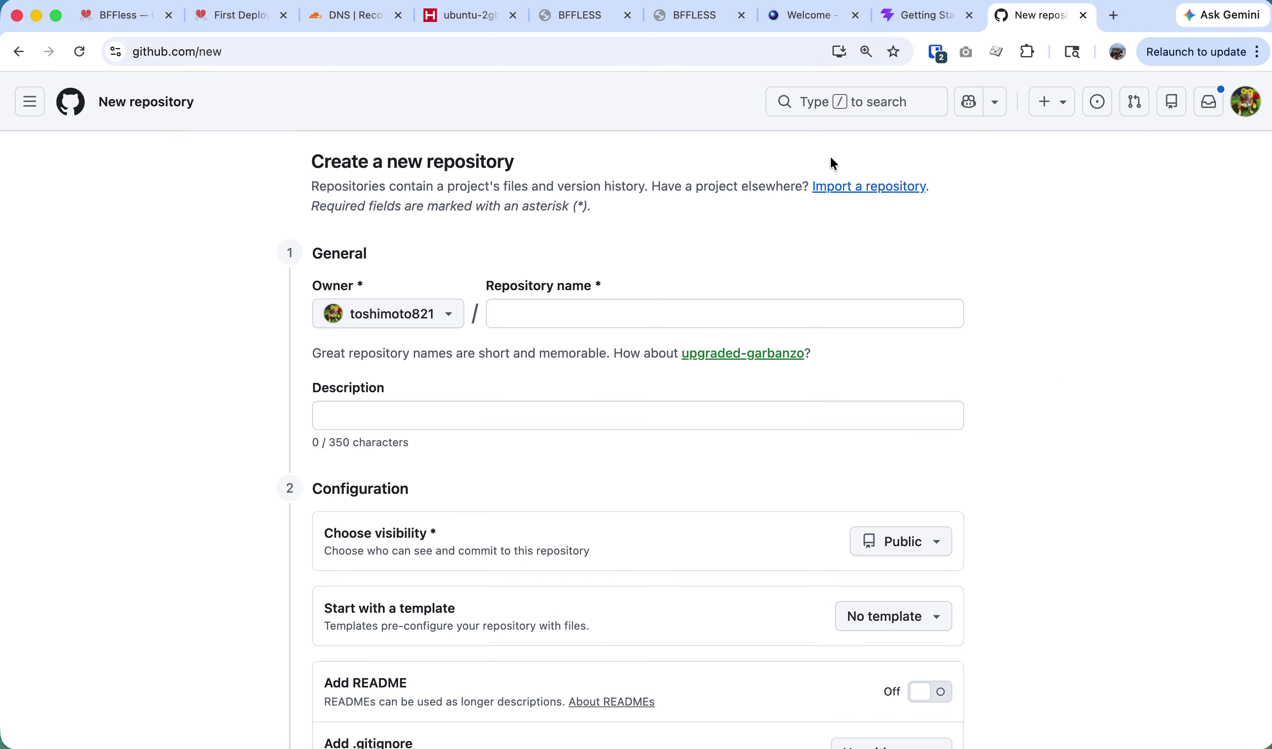
left_click(525, 316)
type("tst-")
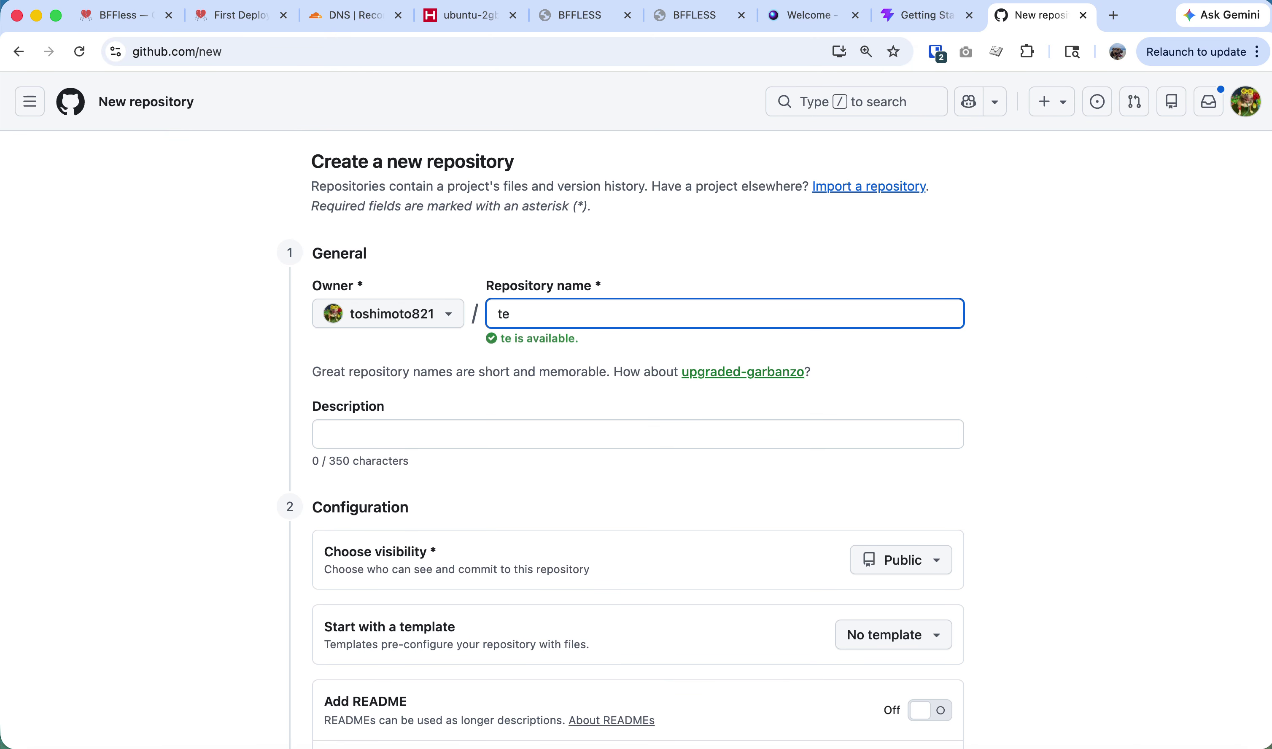
key("BackSpace")
key("BackSpace")
type("est-project")
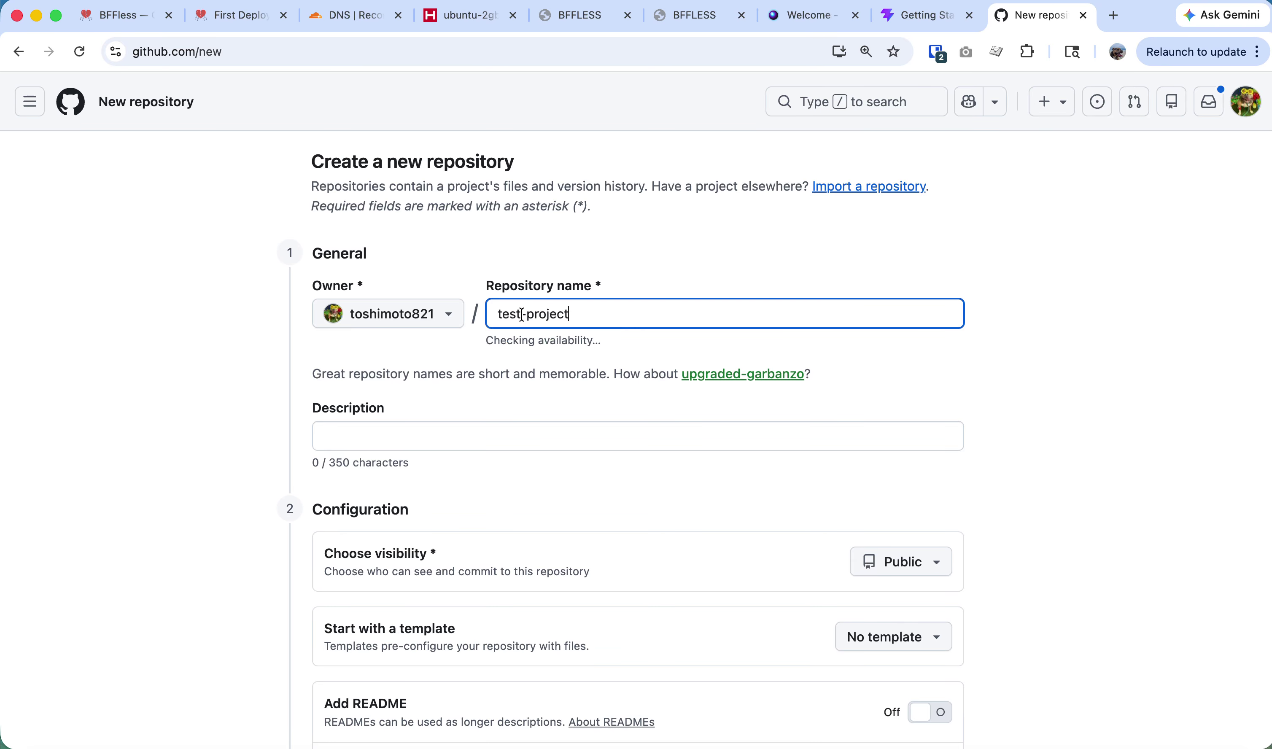
Set test-project's visibility to Private and create the repository.
scroll(603, 386, "down", 2)
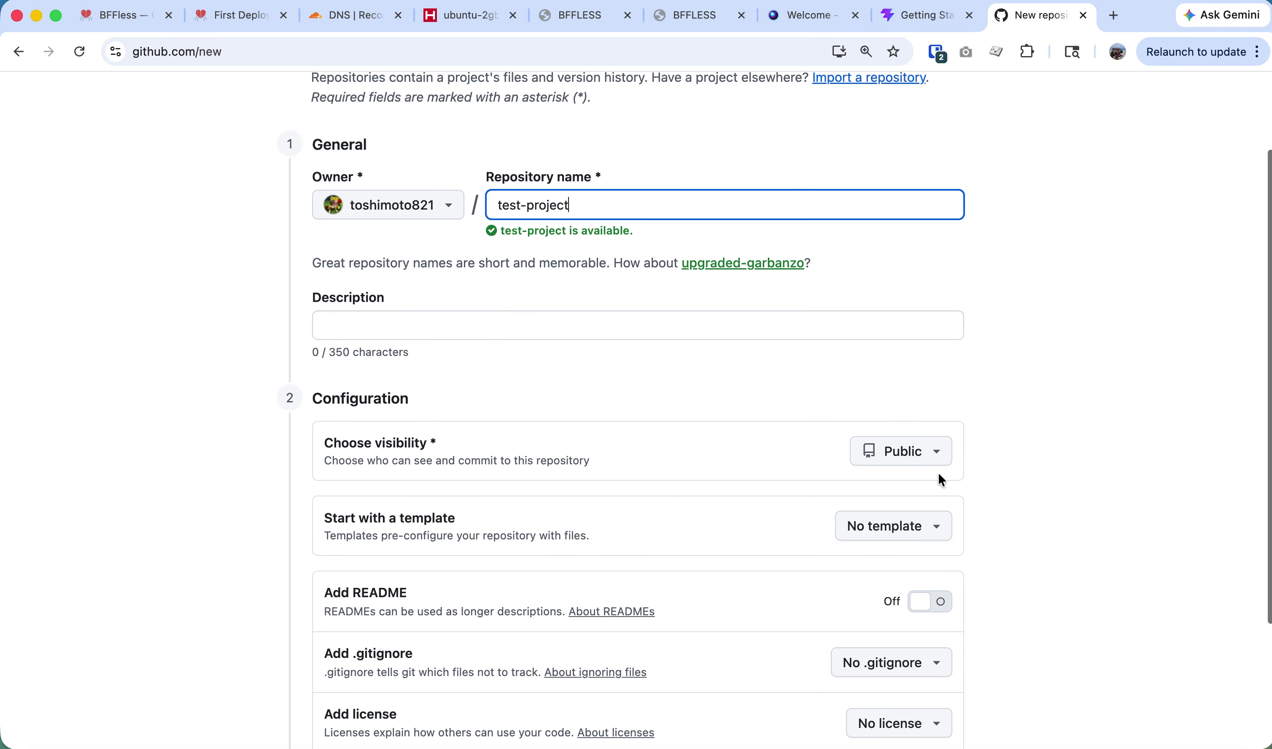
left_click(926, 450)
left_click(926, 546)
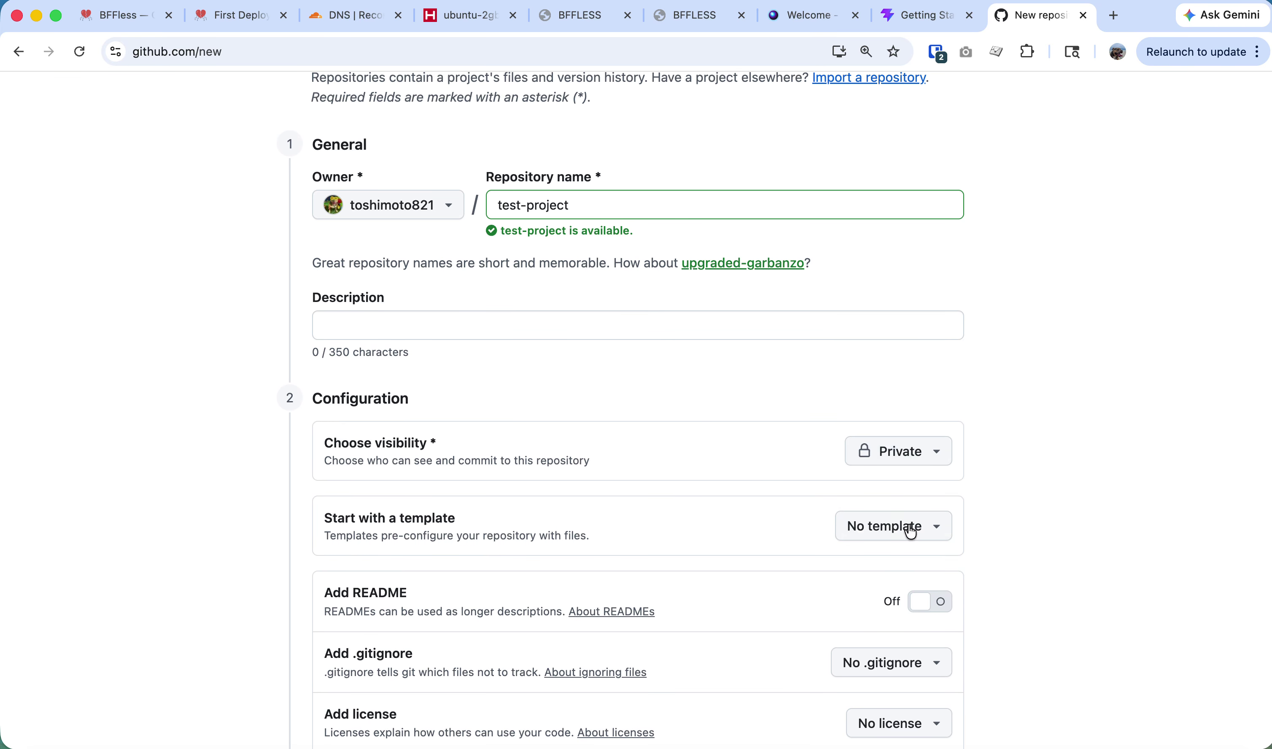
scroll(906, 505, "down", 3)
left_click(887, 616)
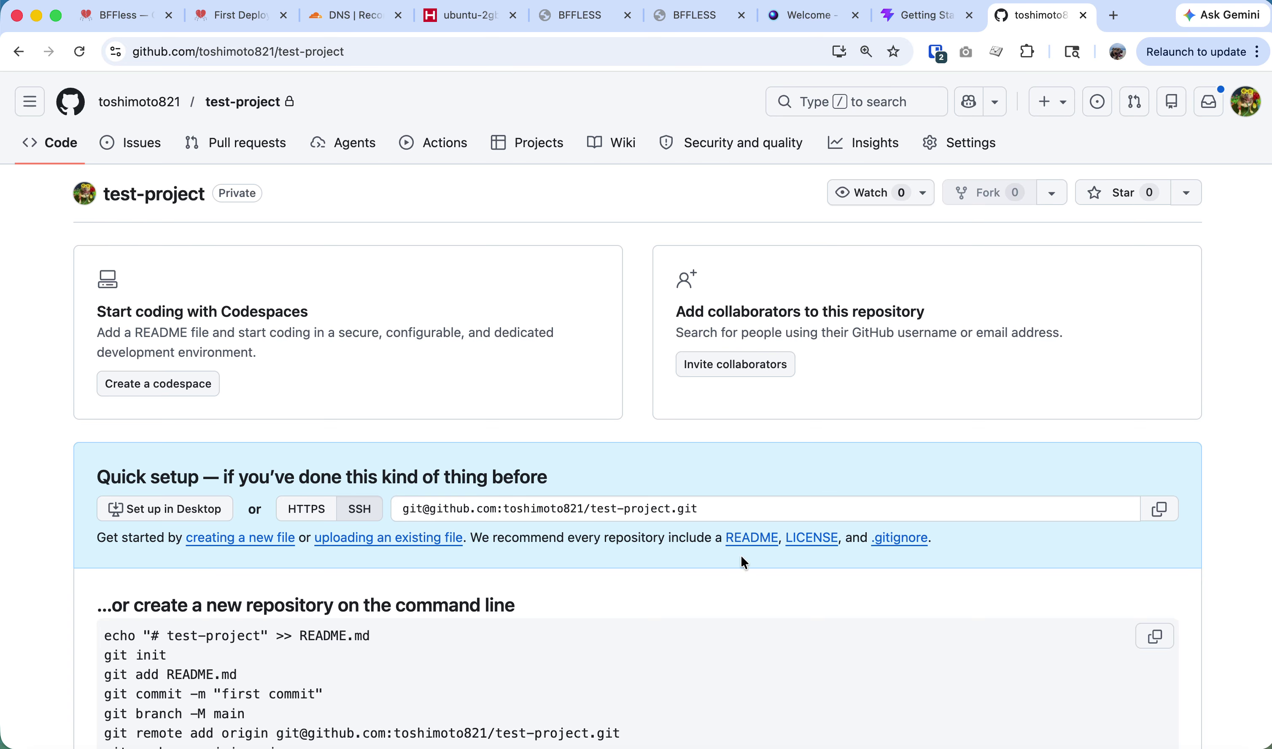
scroll(720, 561, "down", 2)
scroll(690, 588, "down", 3)
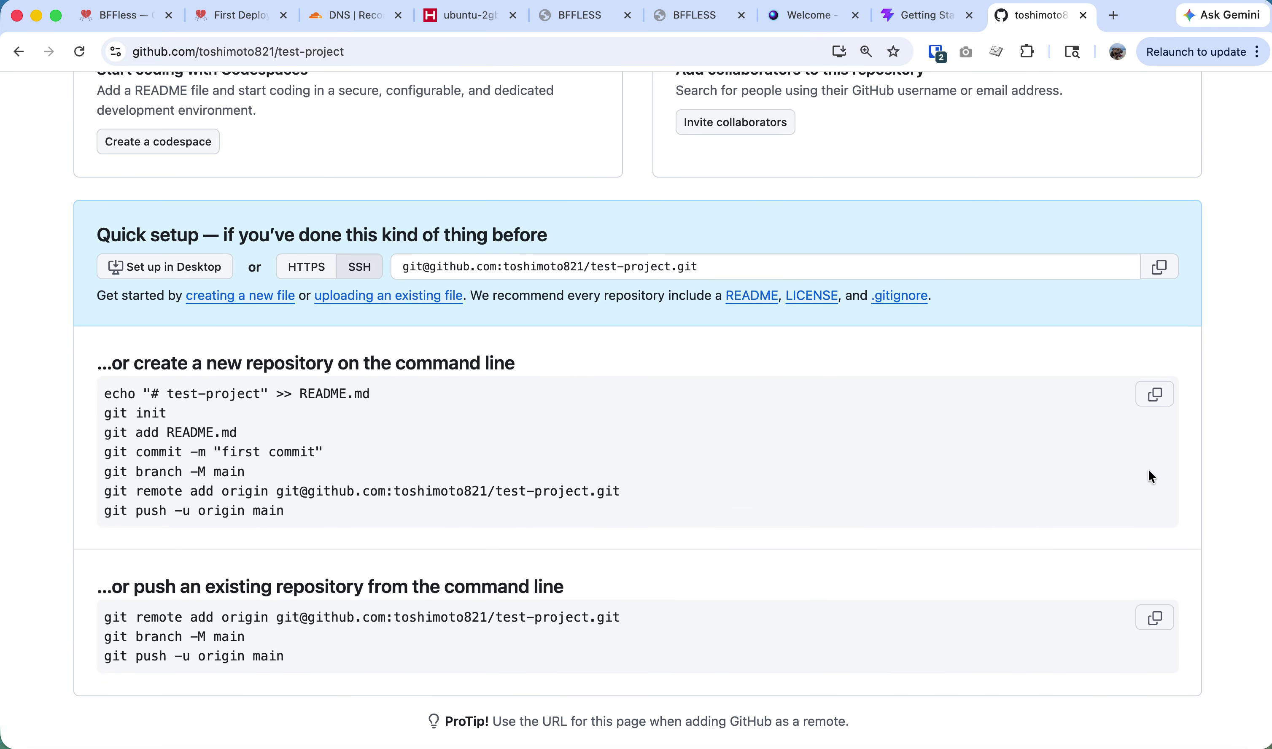
key("super+Tab")
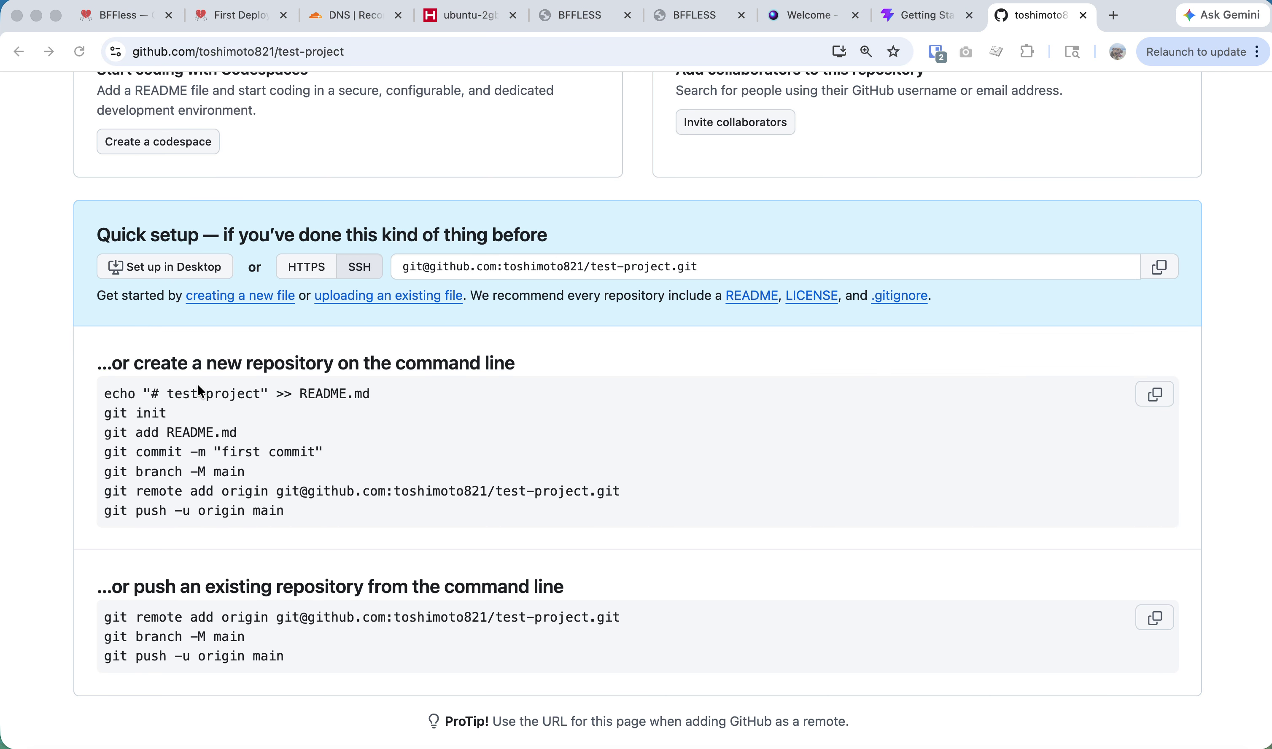
key("super+Tab")
left_click(344, 391)
key("super+Tab")
key("super+Tab")
key("super+Tab")
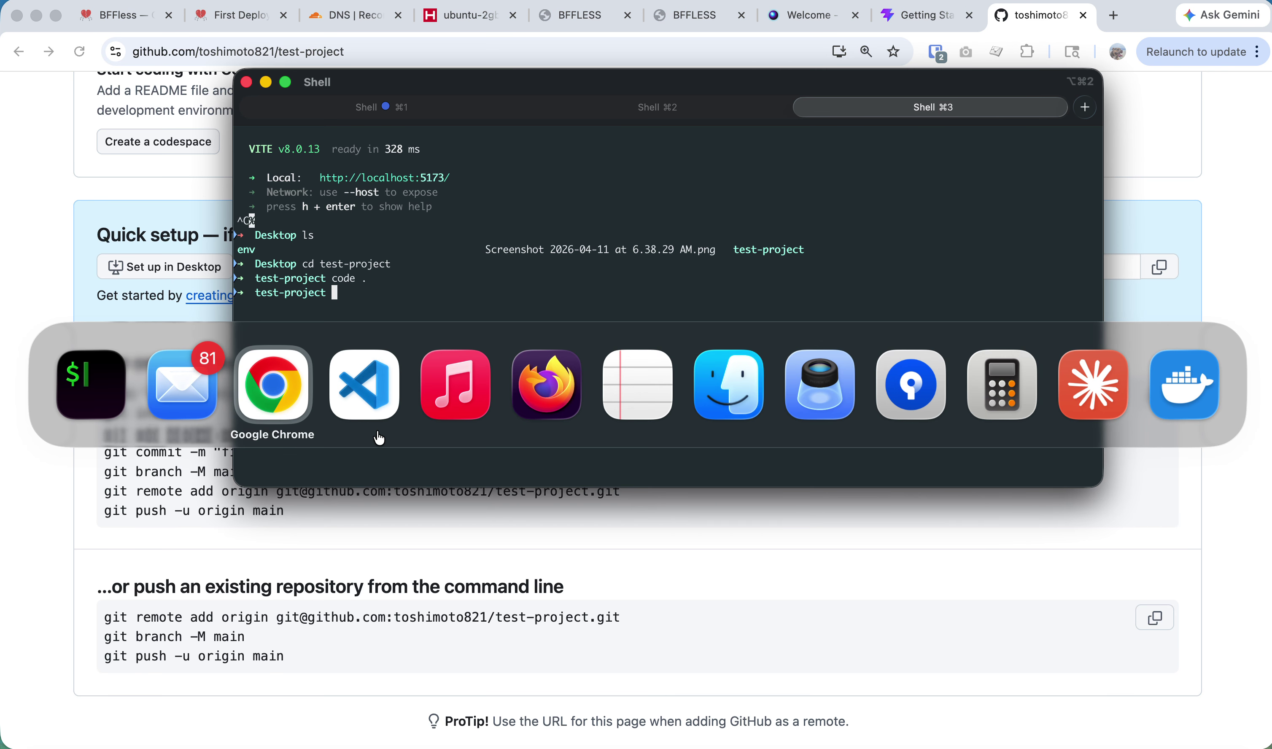
Run GitHub's git setup block in a new zsh terminal to push main, then reload GitHub.
left_click(840, 492)
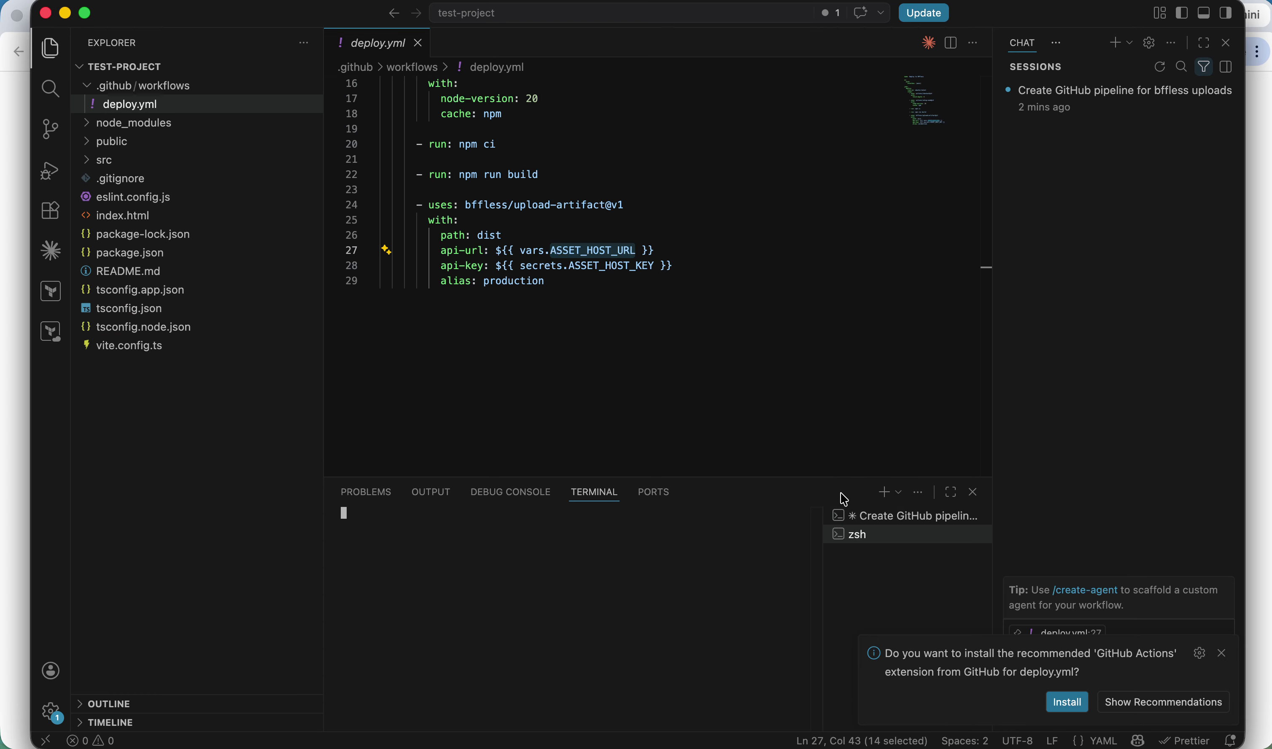
key("super+v")
key("Return")
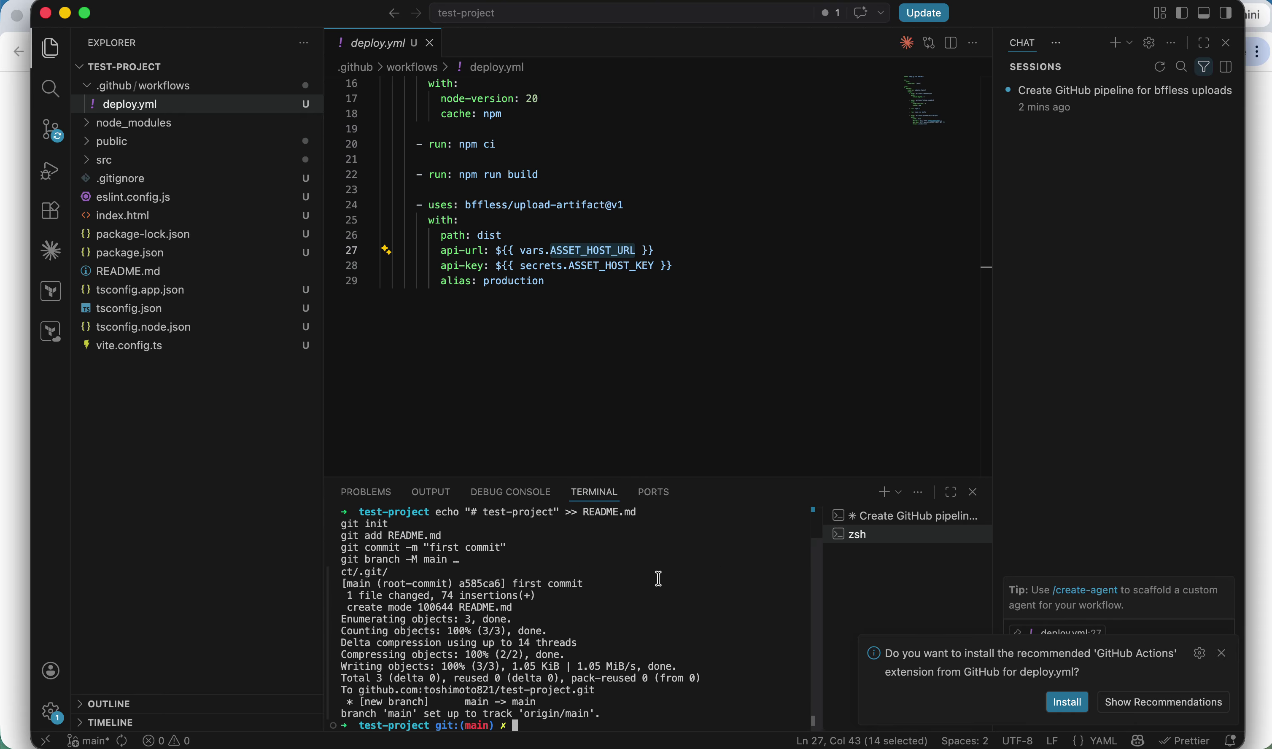
key("super+Tab")
key("super+Tab")
key("super+Tab")
key("super+Tab")
key("super+r")
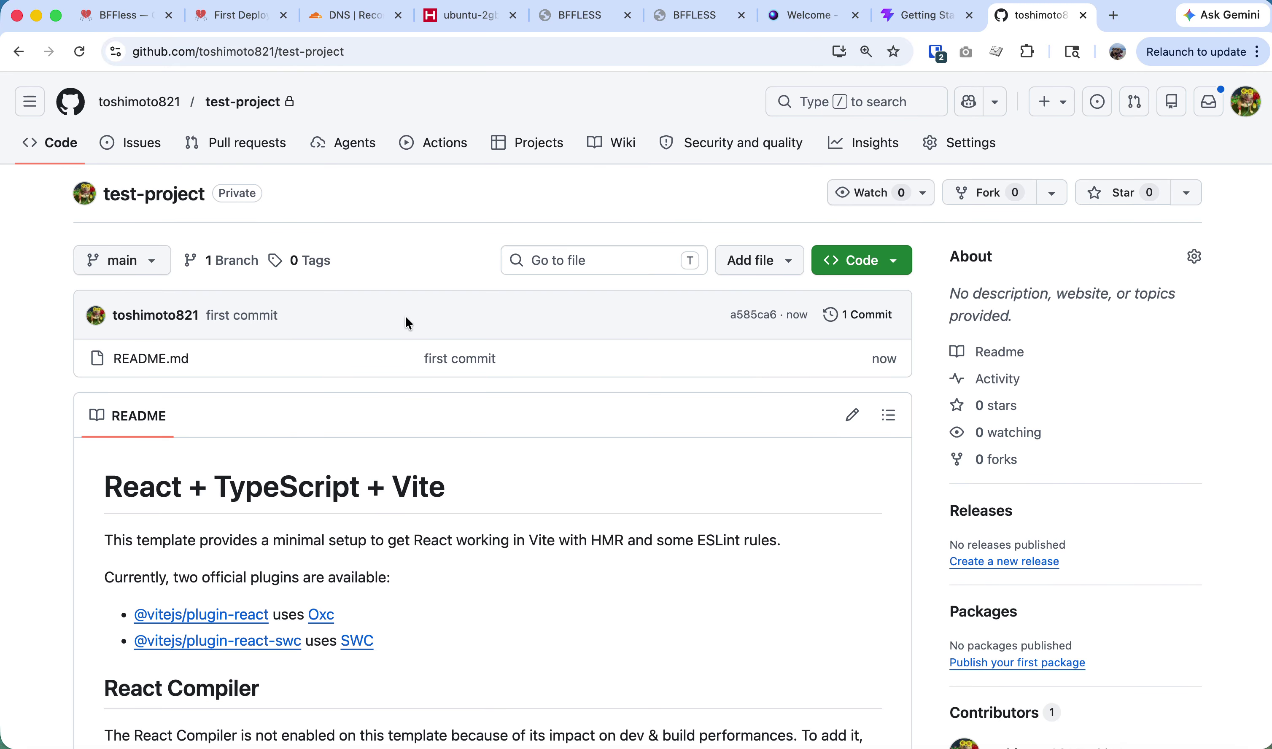
Open test-project's Settings > Secrets and variables > Actions and start a new repository secret.
left_click(343, 149)
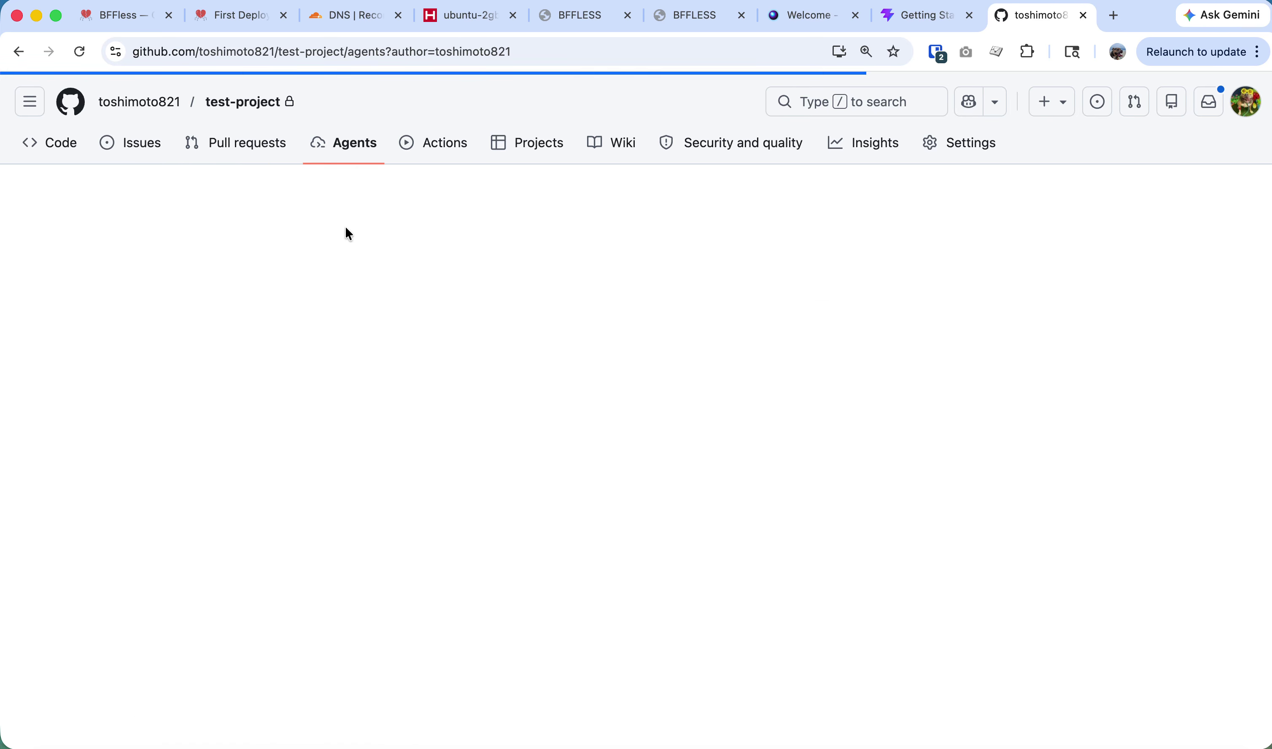
left_click(240, 103)
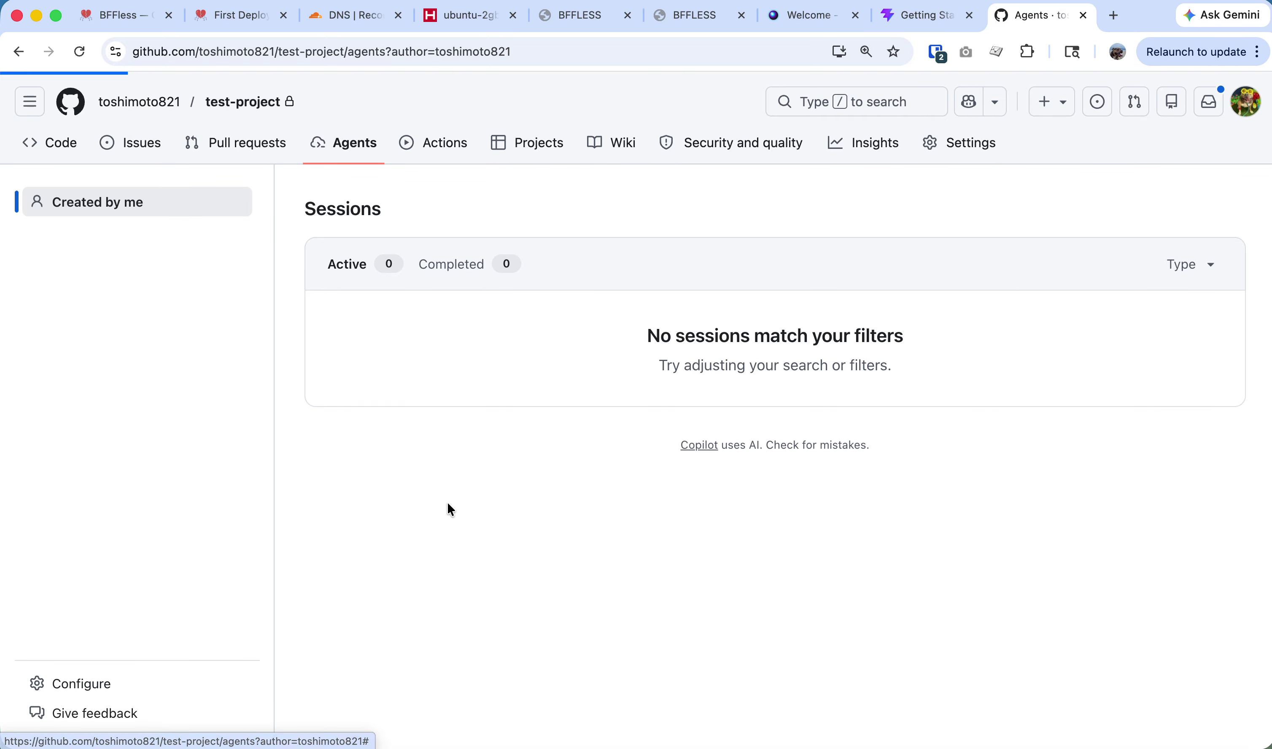
key("super+Tab")
key("super+Tab")
key("super+Tab")
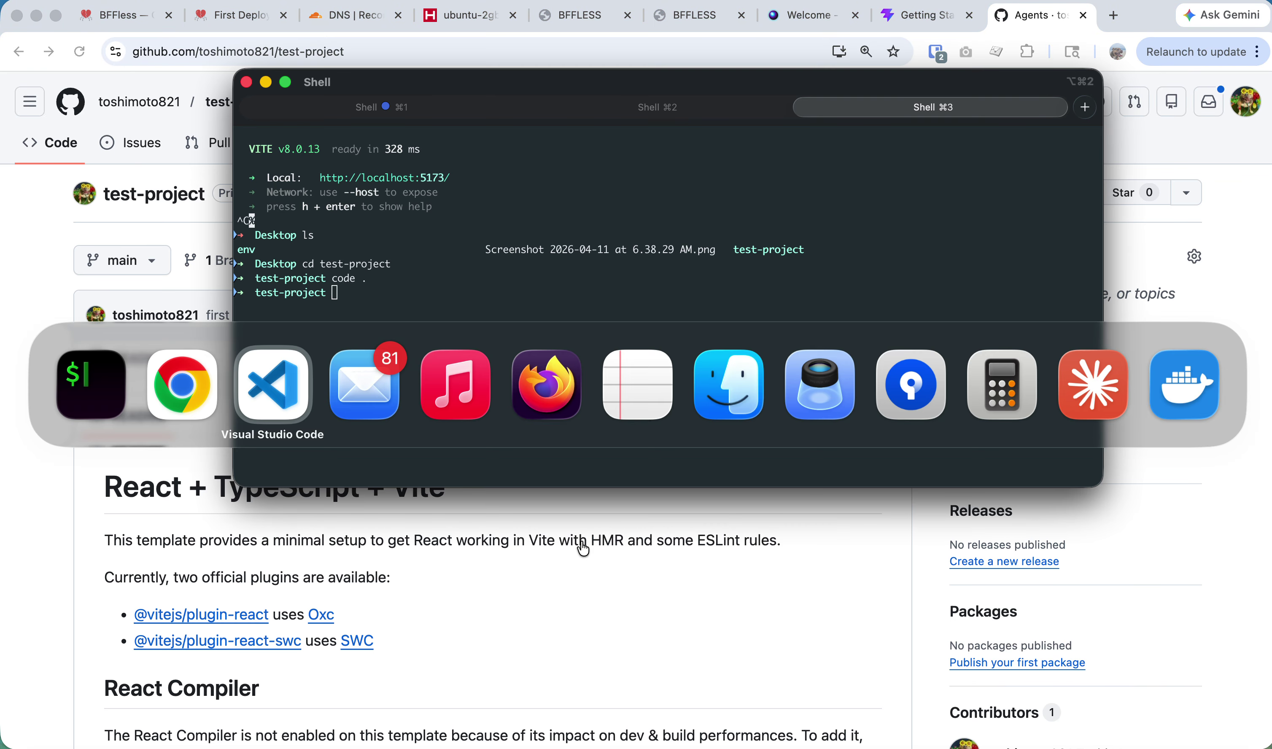
key("super+Tab")
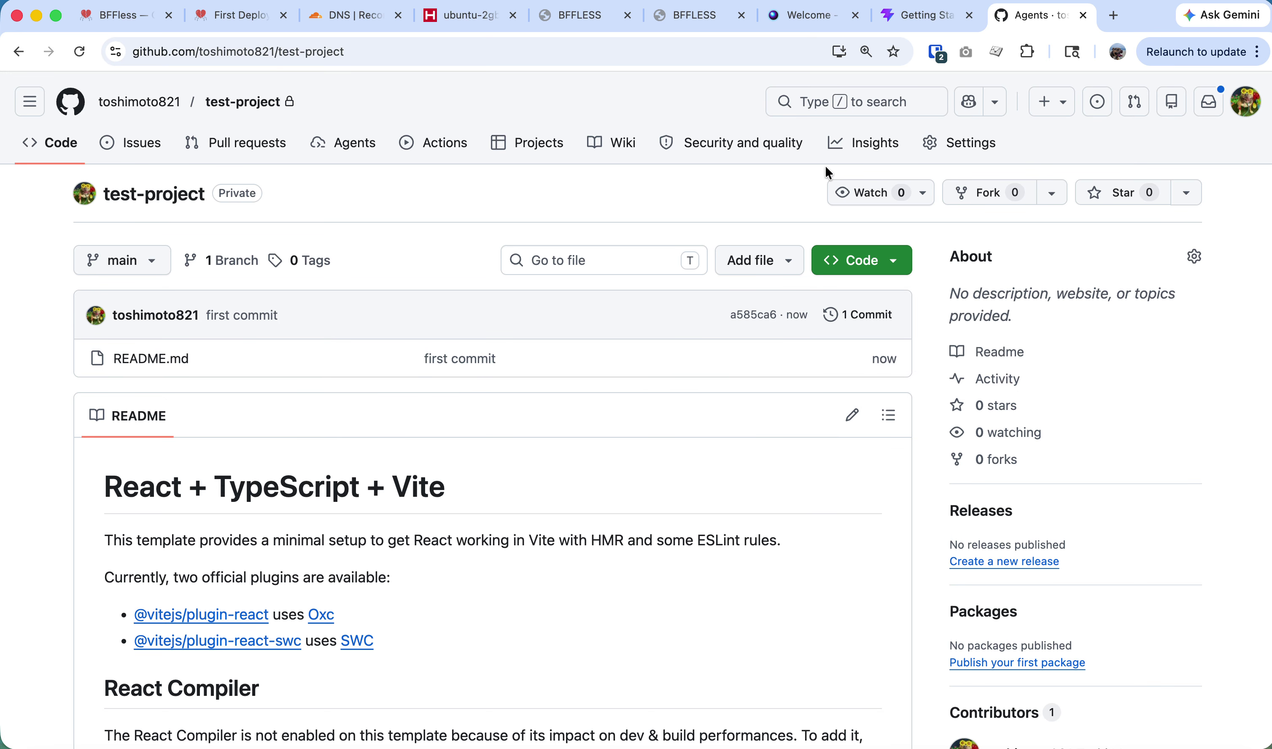
left_click(967, 143)
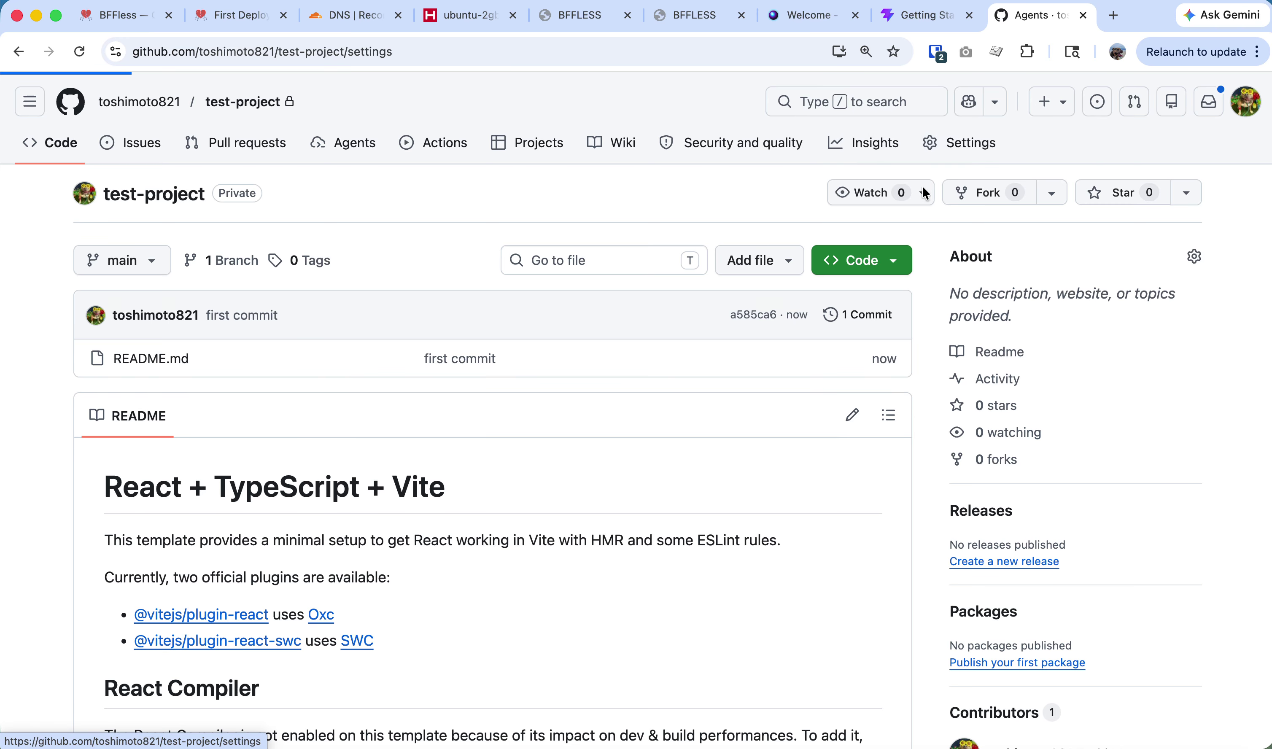
scroll(117, 478, "down", 4)
left_click(167, 577)
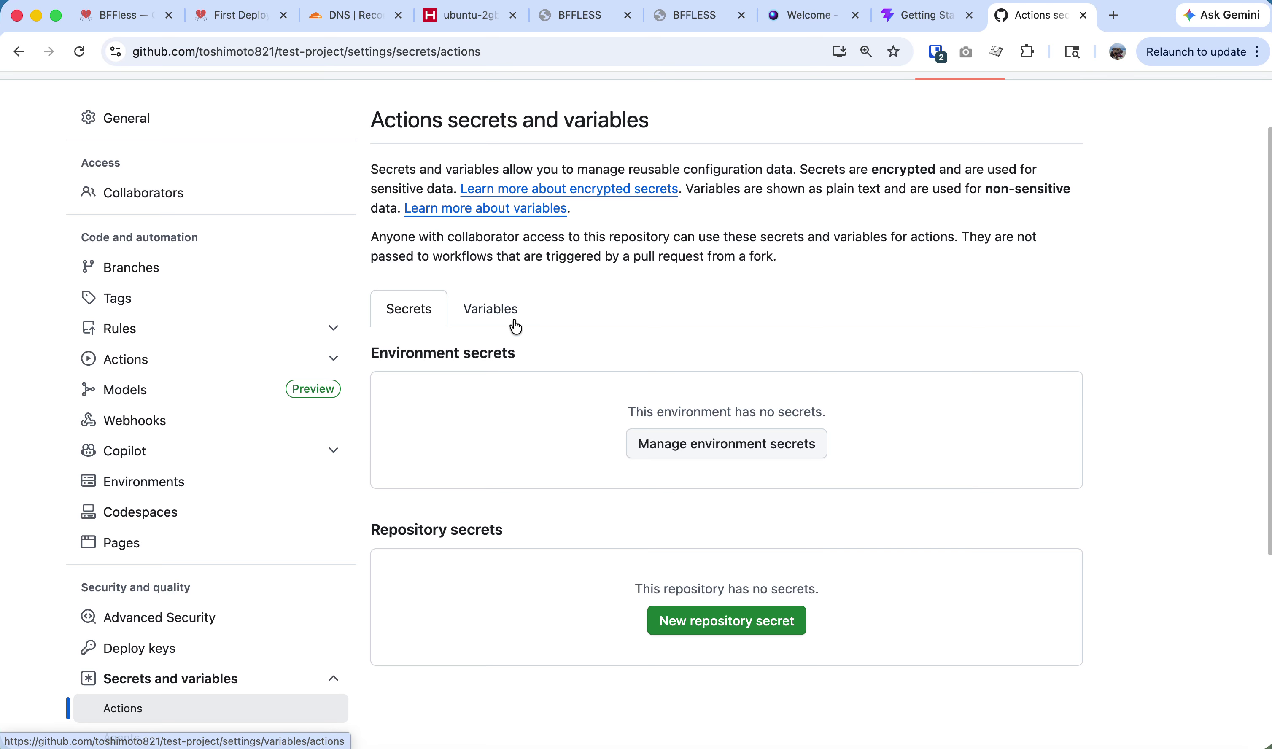
left_click(693, 621)
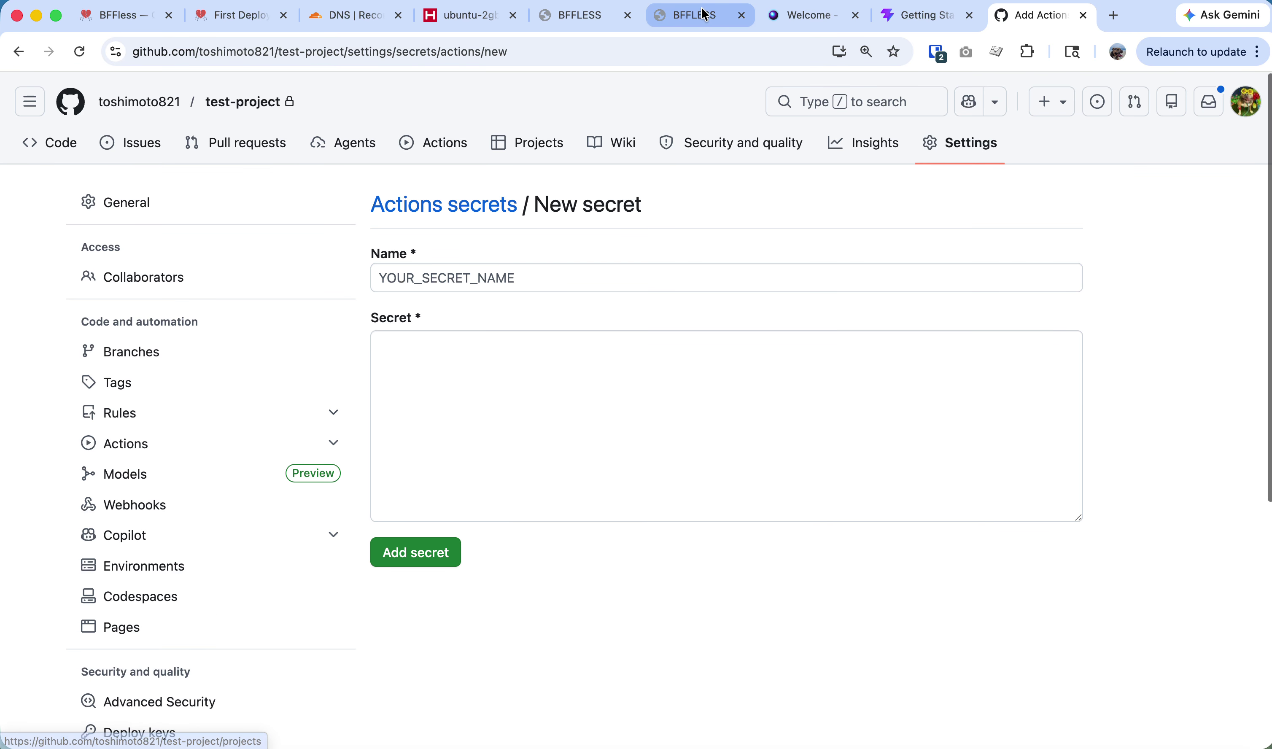
Copy the BFFless API key and paste it as the secret value; the save does not go through.
left_click(579, 17)
left_click(801, 398)
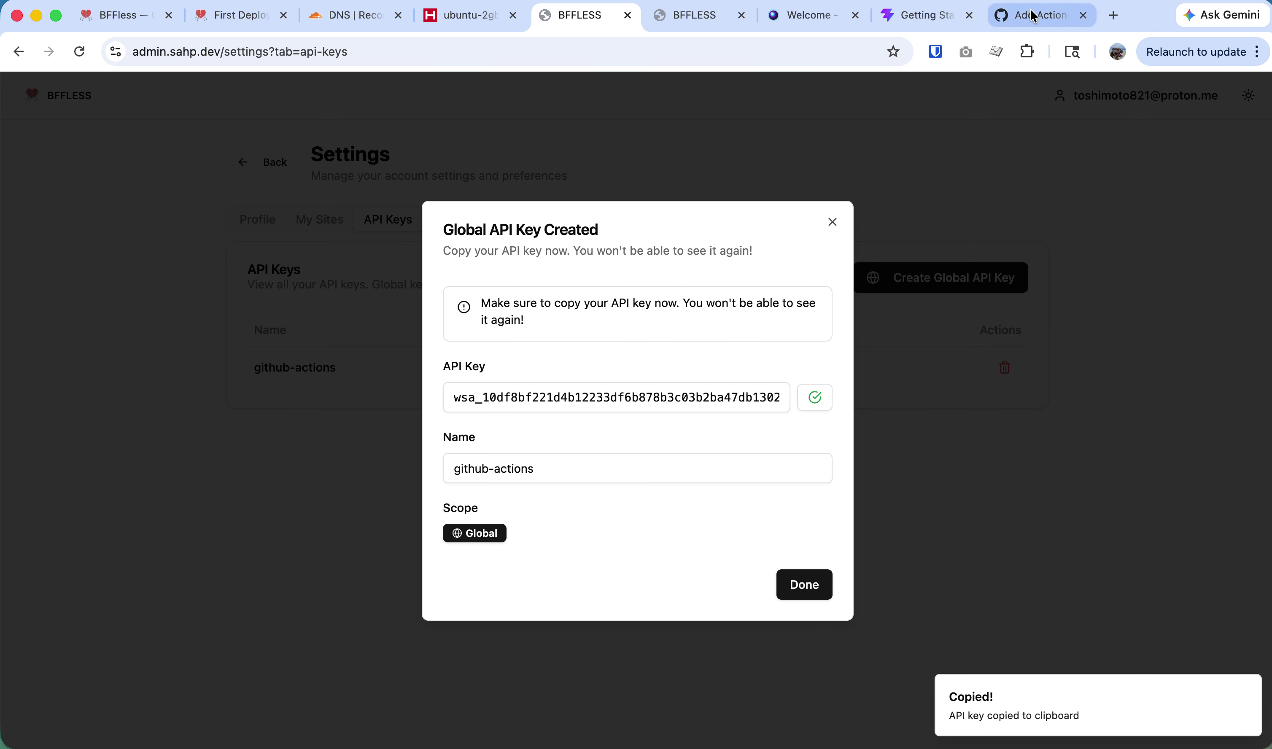
left_click(1034, 15)
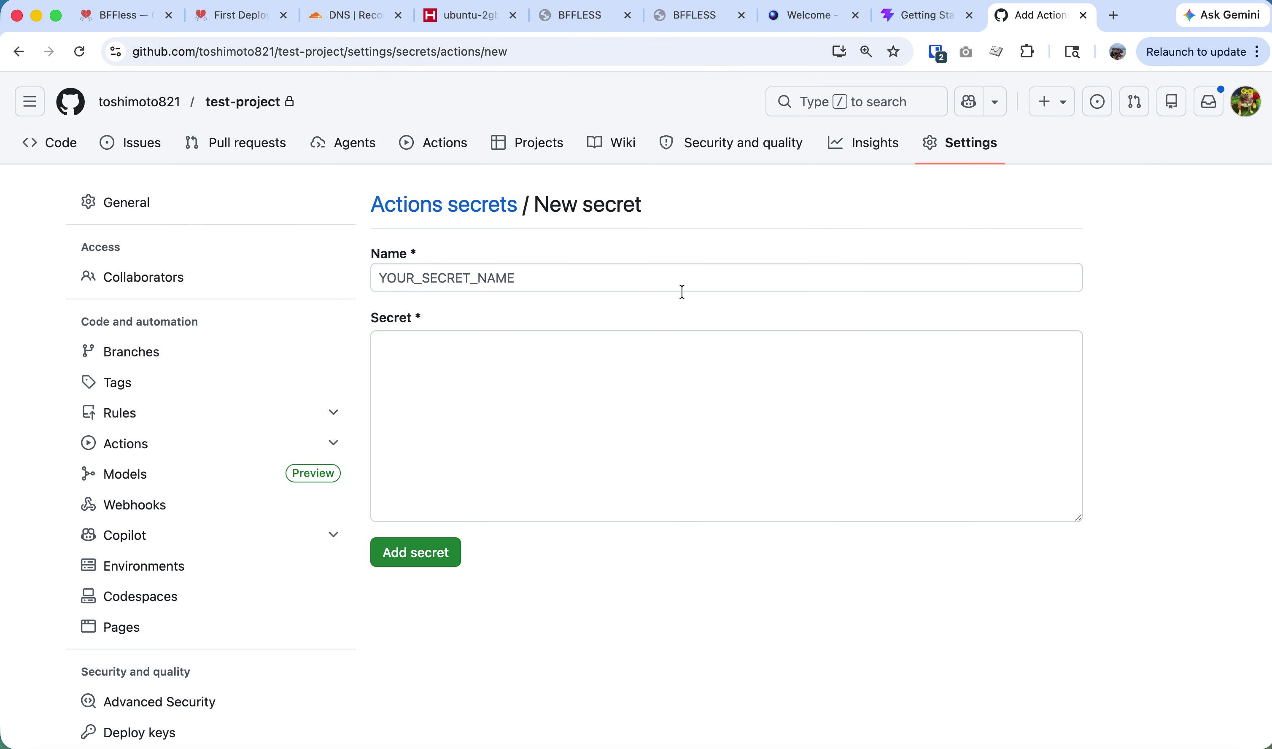
left_click(477, 420)
key("super+v")
left_click(420, 569)
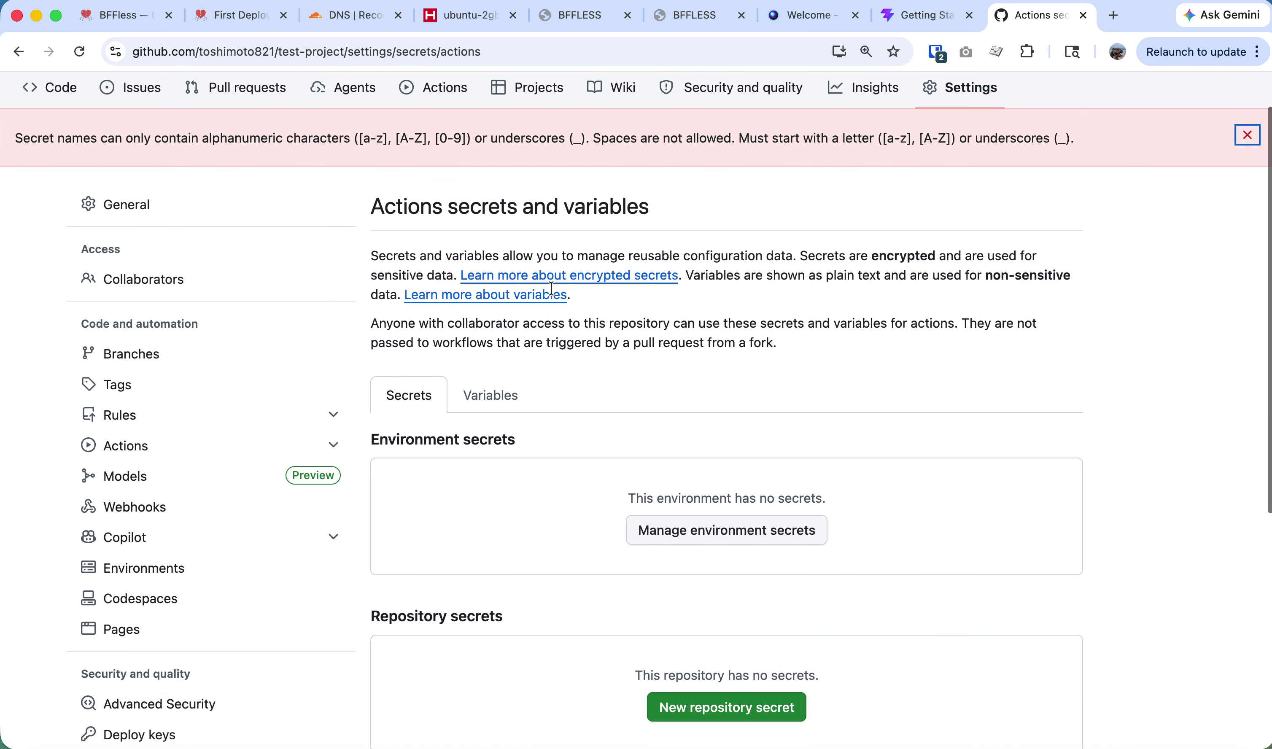
scroll(574, 369, "down", 6)
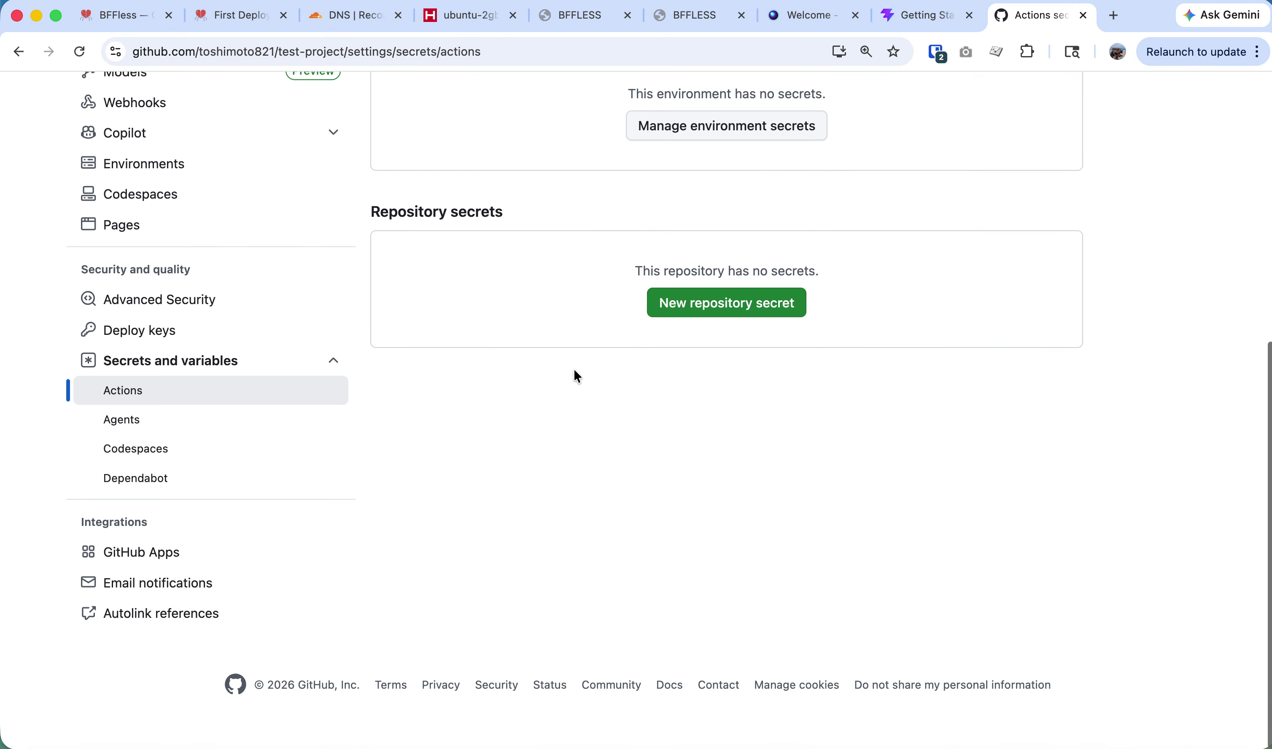
Add secret ASSET_HOST_KEY holding the API key, then copy the ASSET_HOST_URL name from deploy.yml.
left_click(704, 522)
left_click(508, 460)
key("super+v")
key("super+Tab")
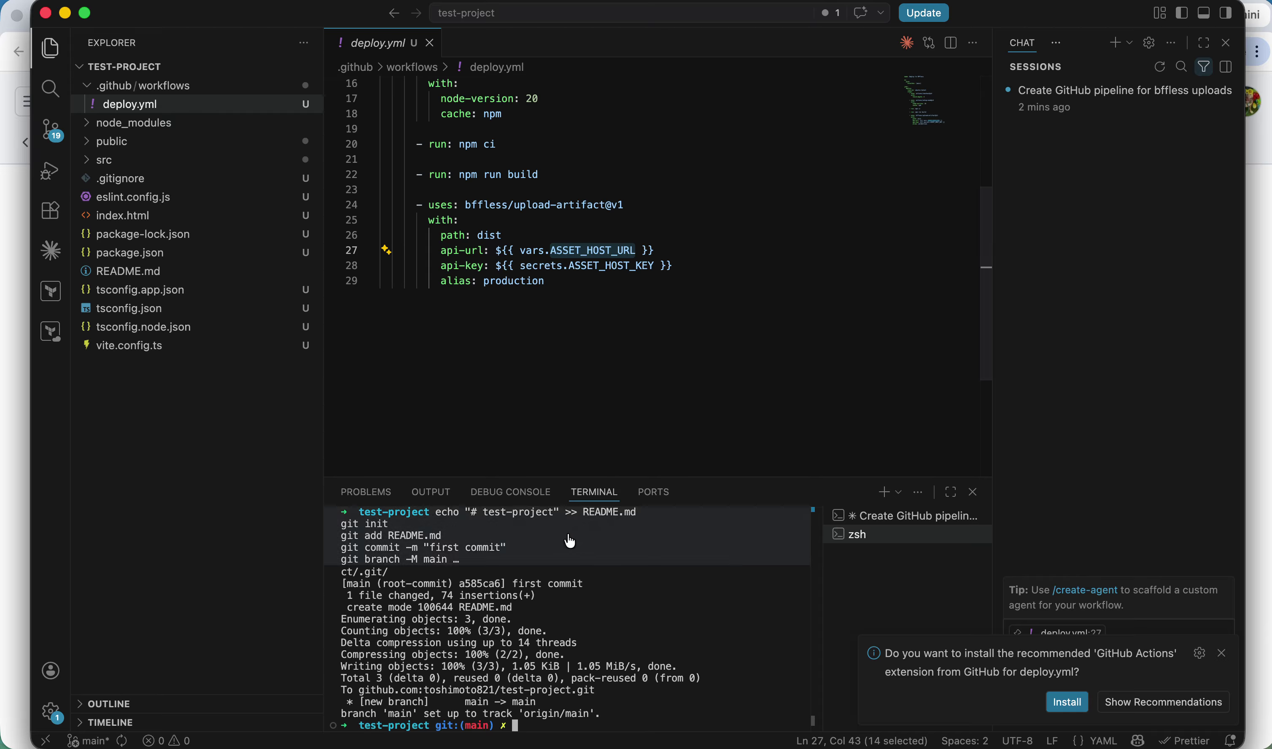
double_click(586, 264)
key("super+Tab")
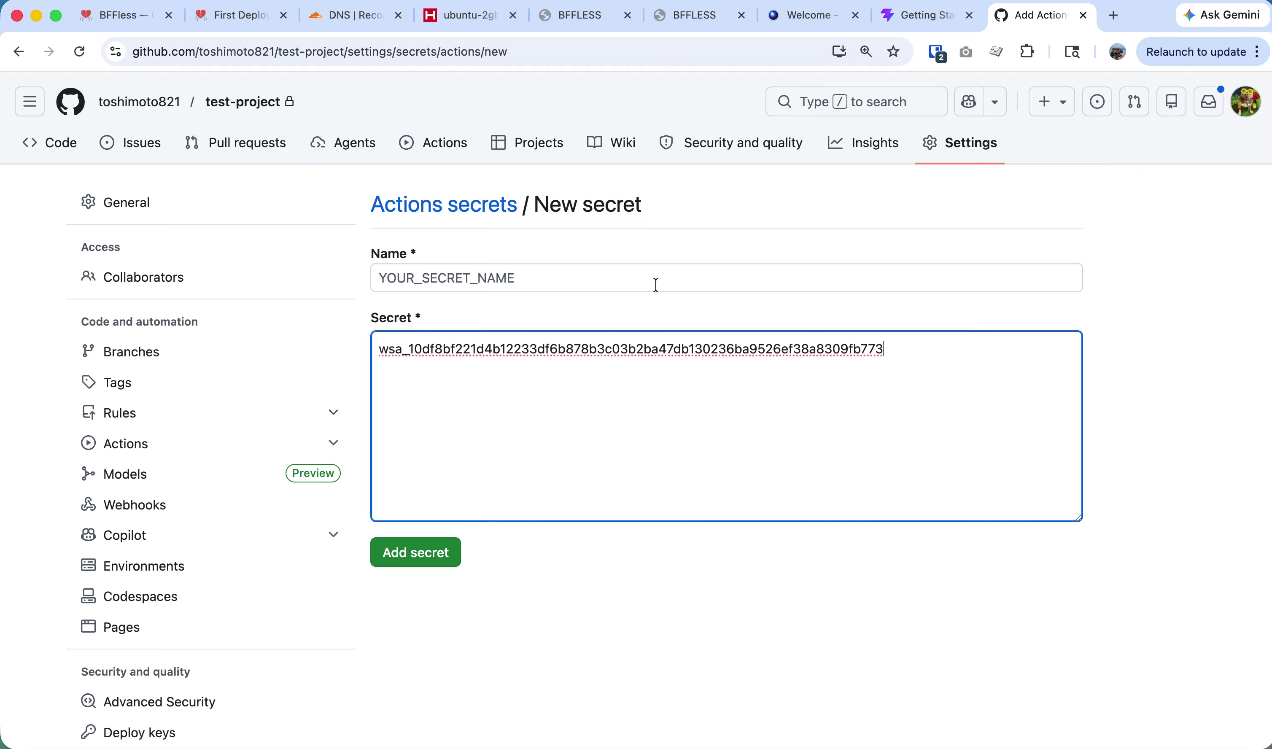
left_click(504, 281)
key("super+v")
left_click(416, 552)
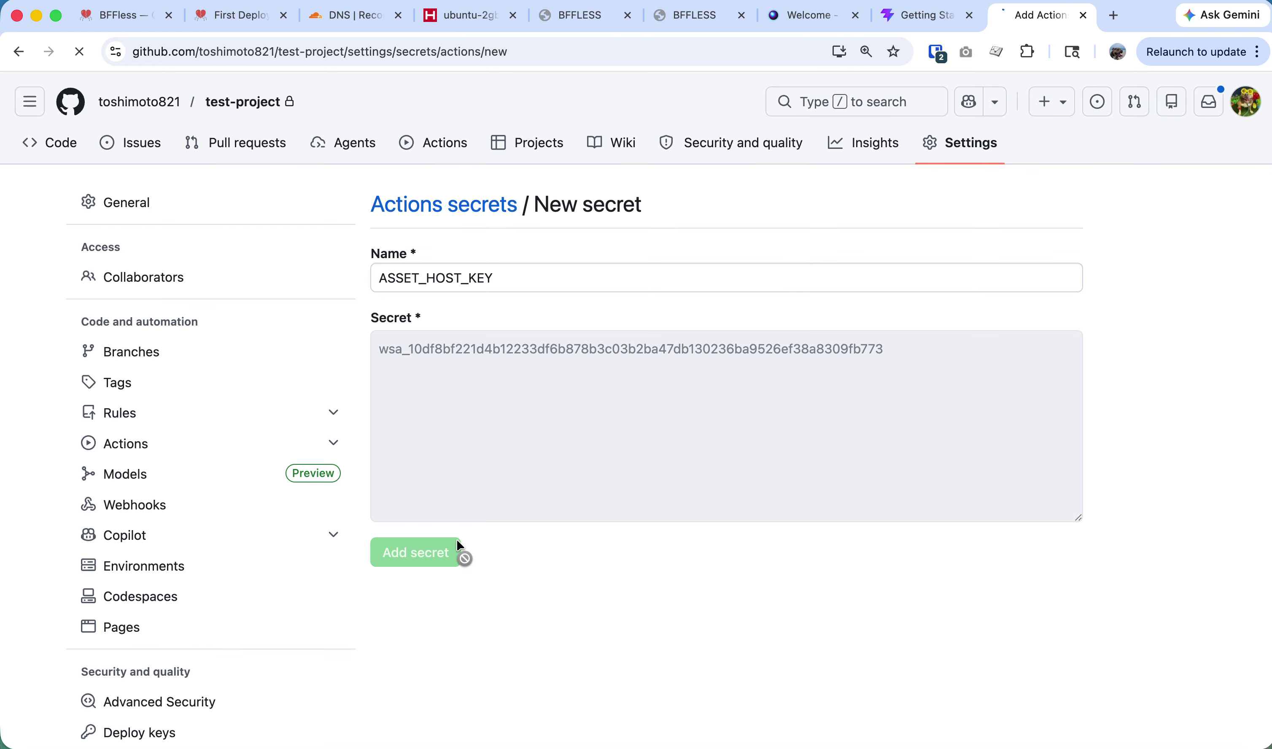
key("super+Tab")
double_click(585, 250)
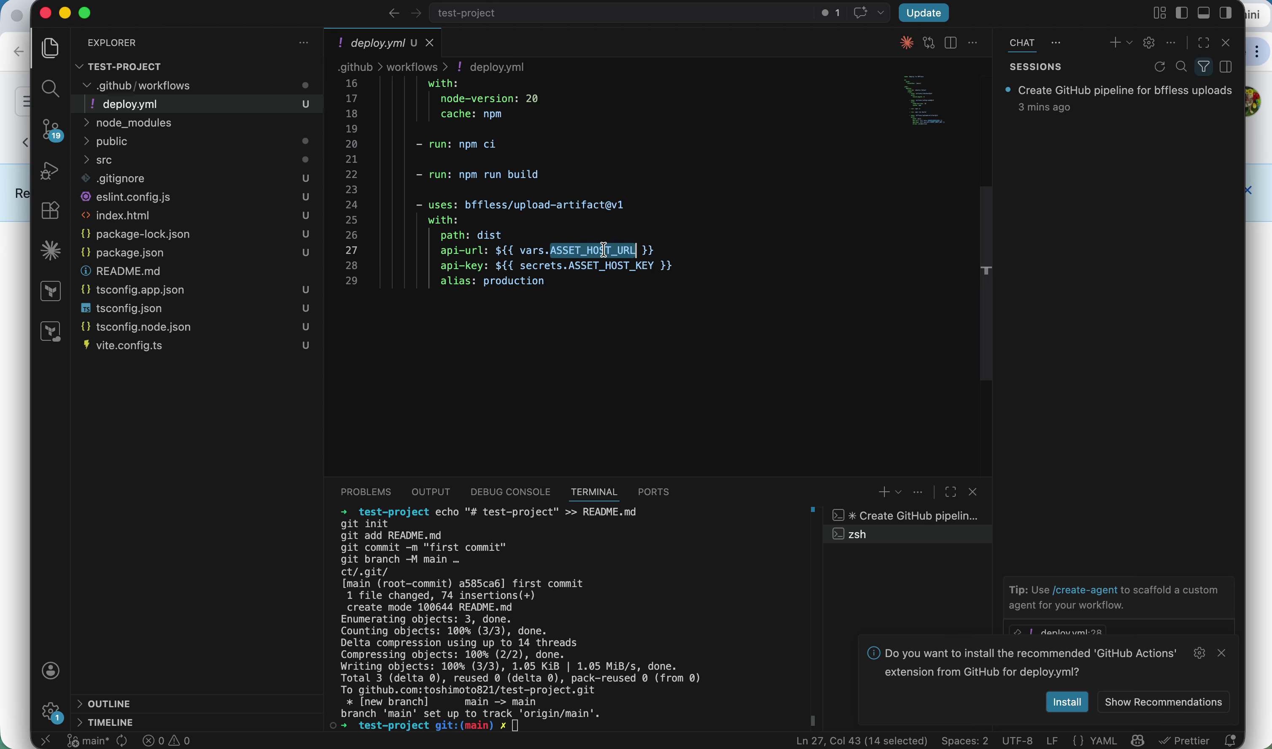
key("super+Tab")
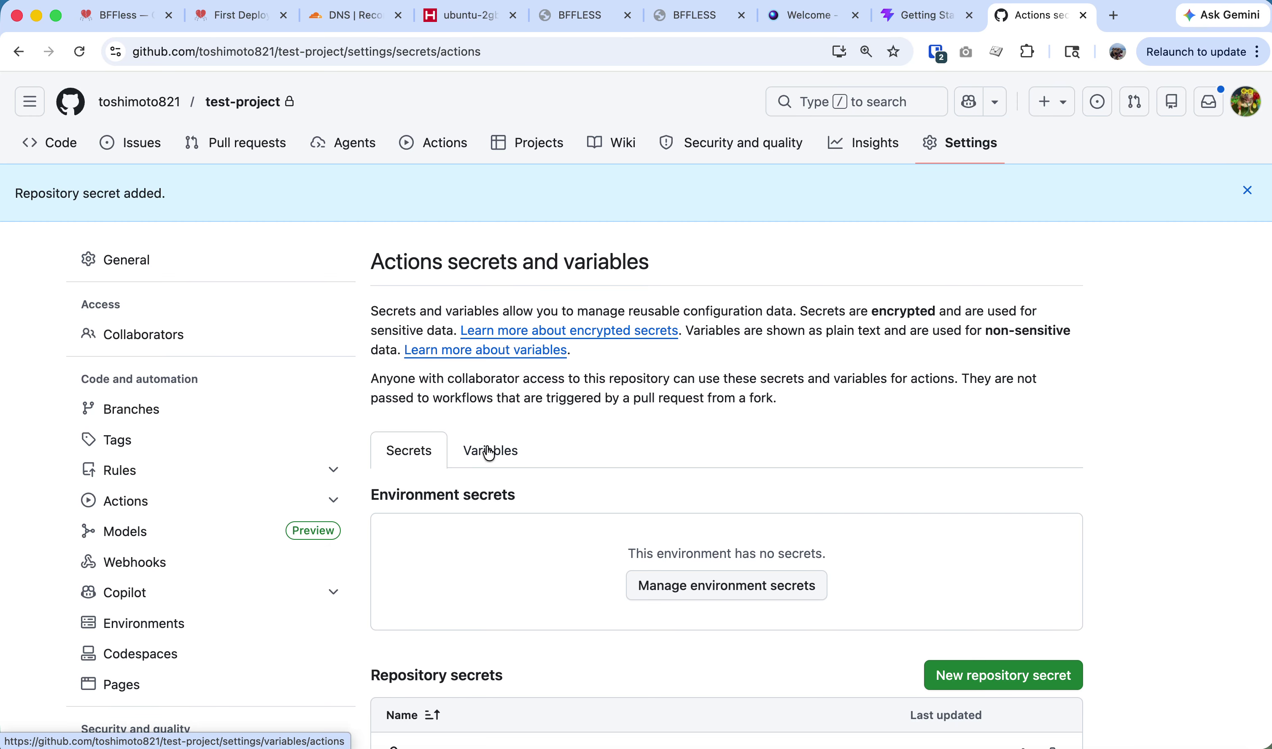
left_click(490, 450)
scroll(702, 571, "down", 3)
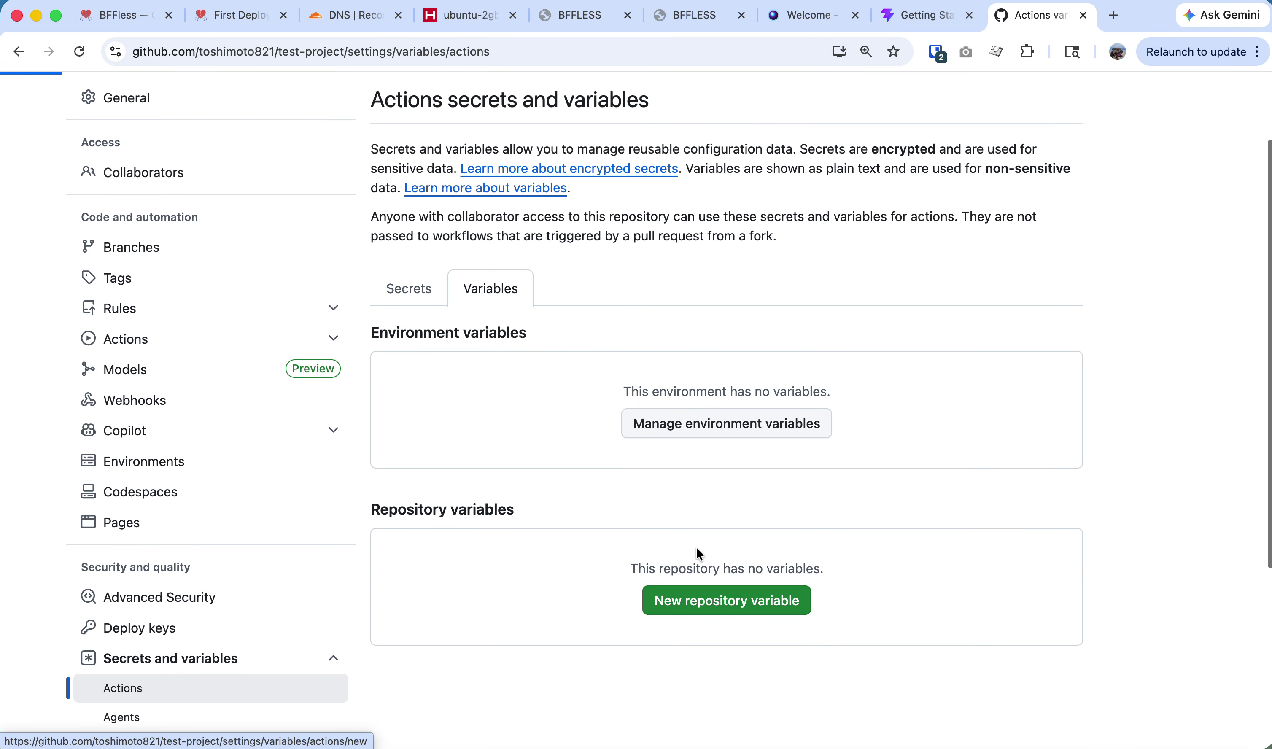
left_click(707, 587)
left_click(531, 348)
key("super+v")
key("super+Tab")
key("super+Tab")
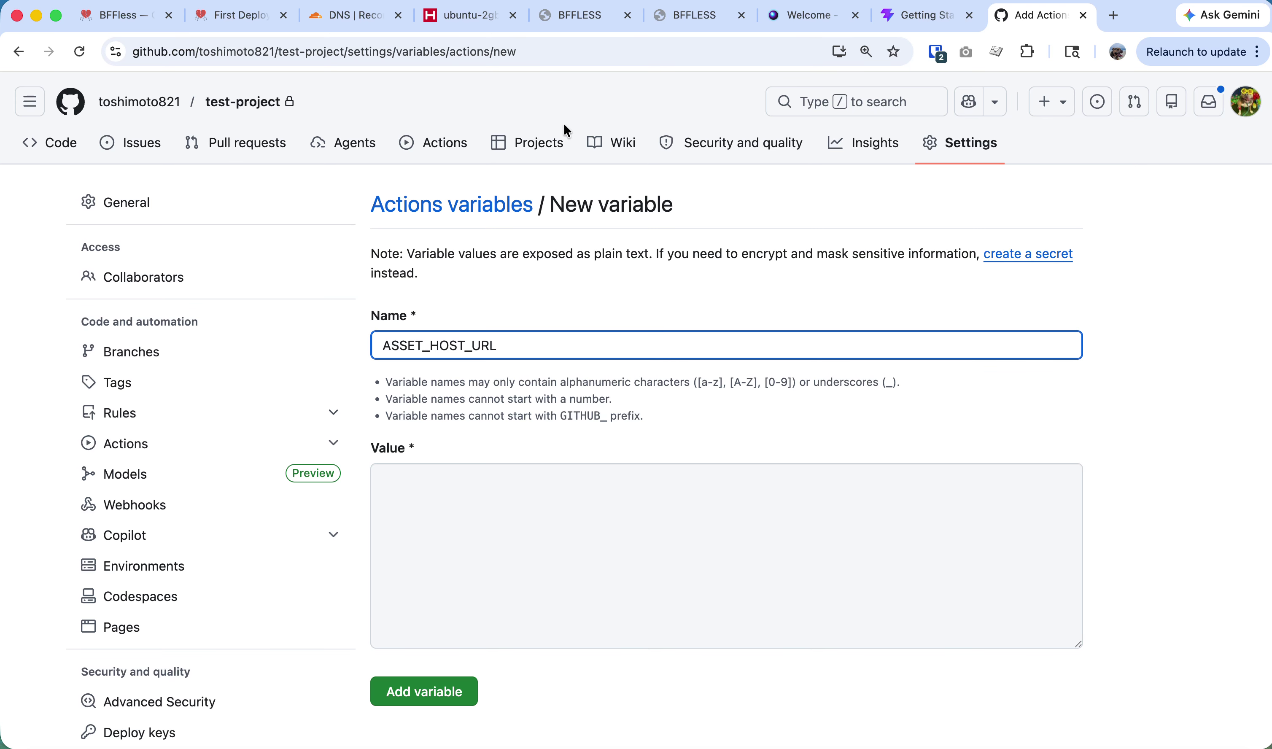
key("super+Tab")
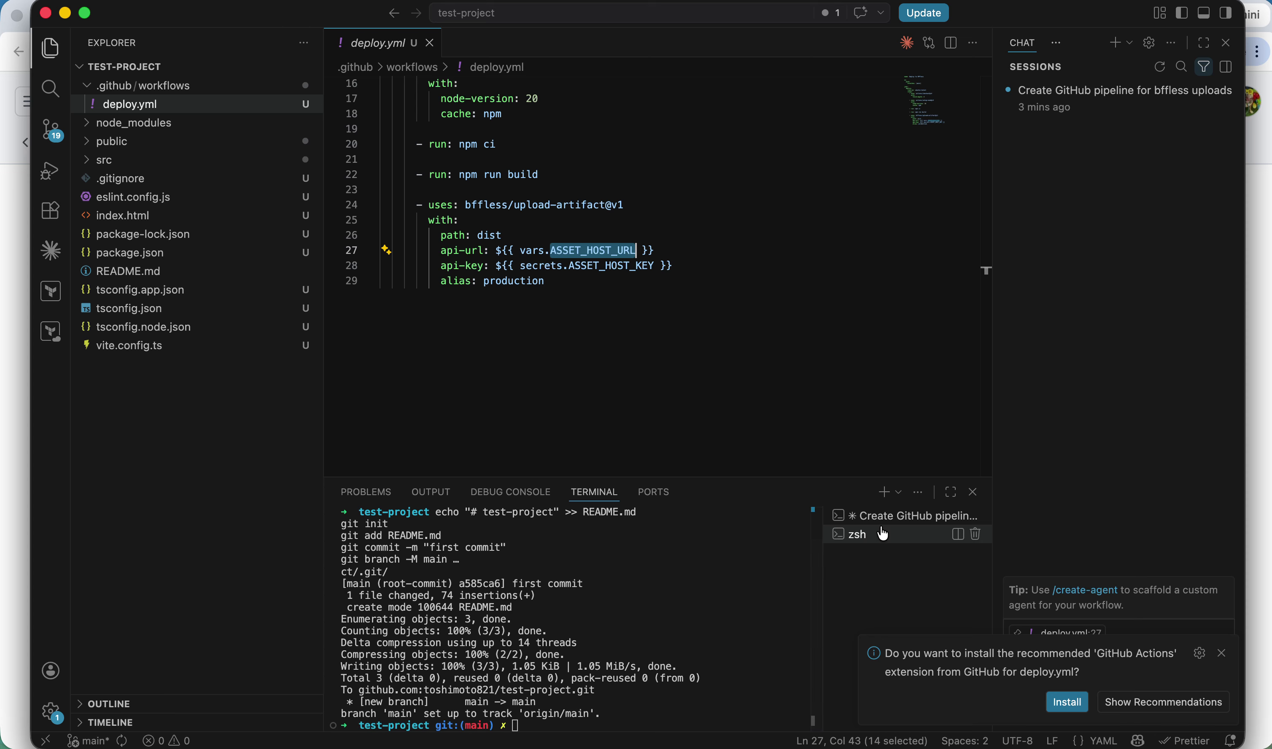
left_click(880, 516)
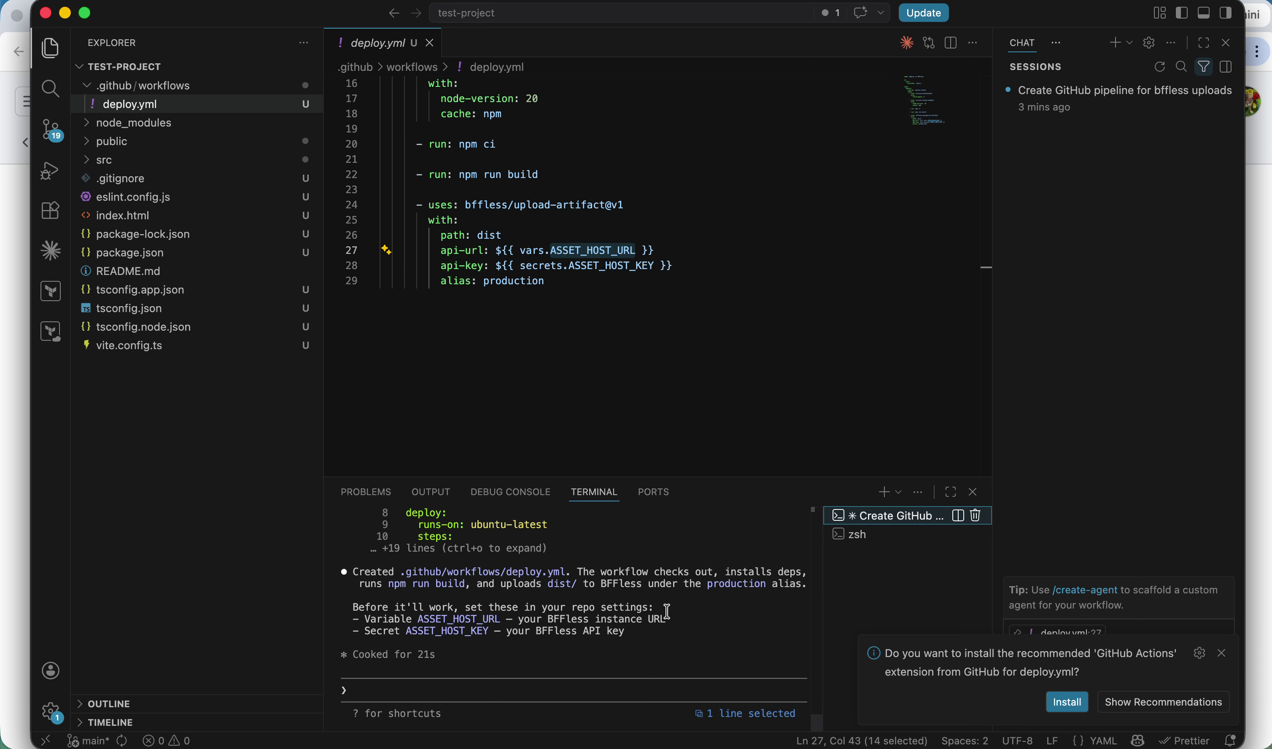
scroll(668, 612, "up", 2)
key("super+Tab")
left_click(533, 490)
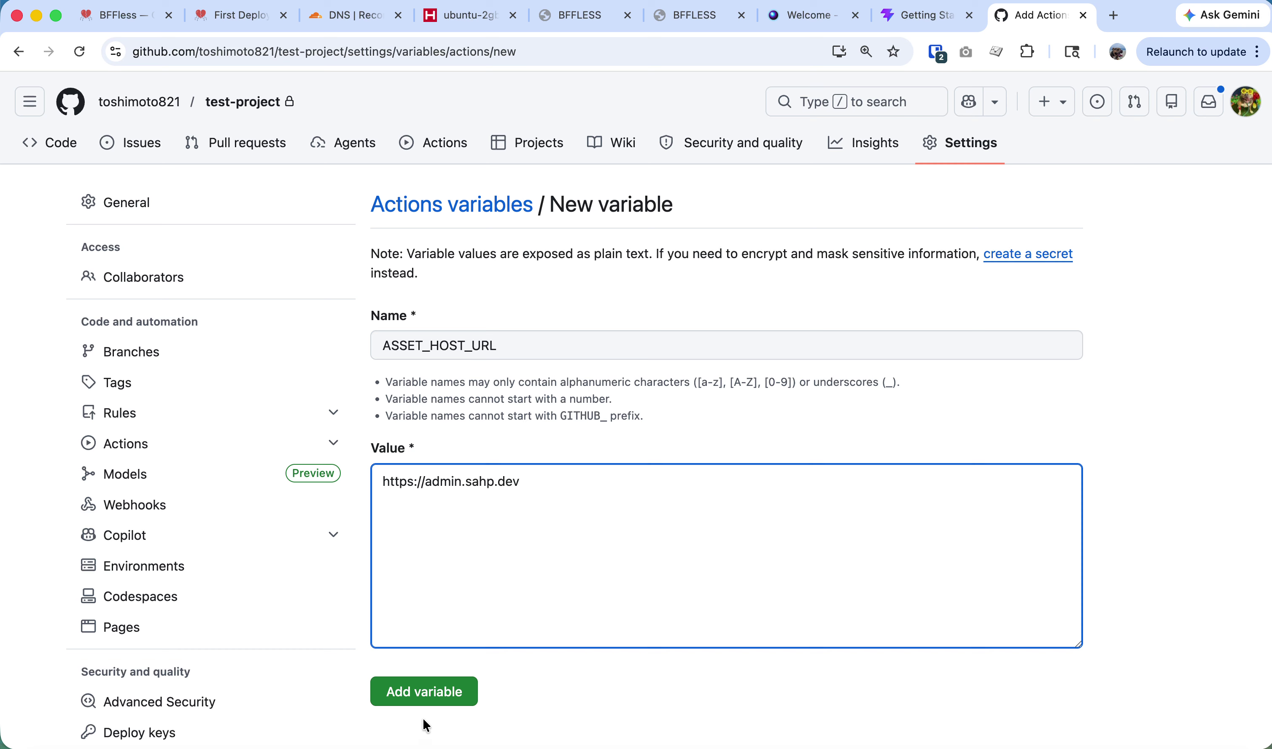
left_click(424, 700)
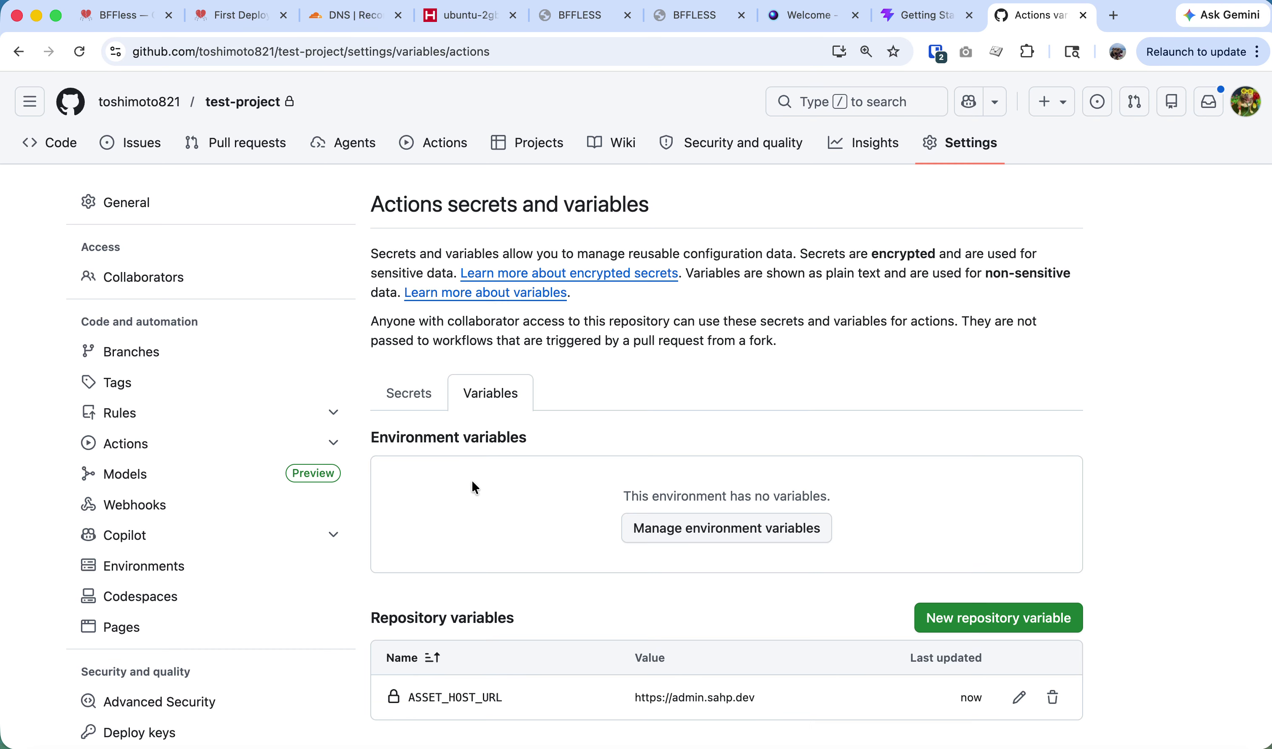
scroll(652, 594, "down", 4)
Run npm run build in the zsh terminal and inspect the new dist output.
scroll(652, 594, "up", 3)
key("super+Tab")
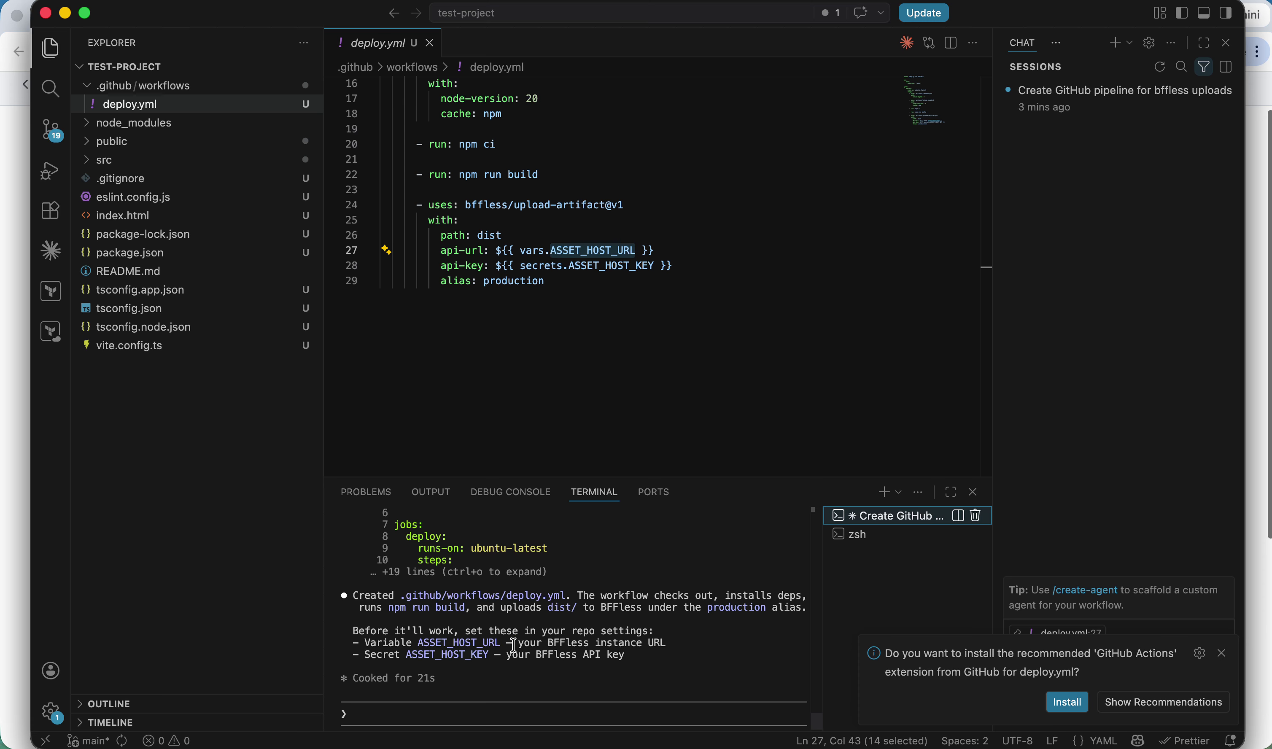
left_click(869, 537)
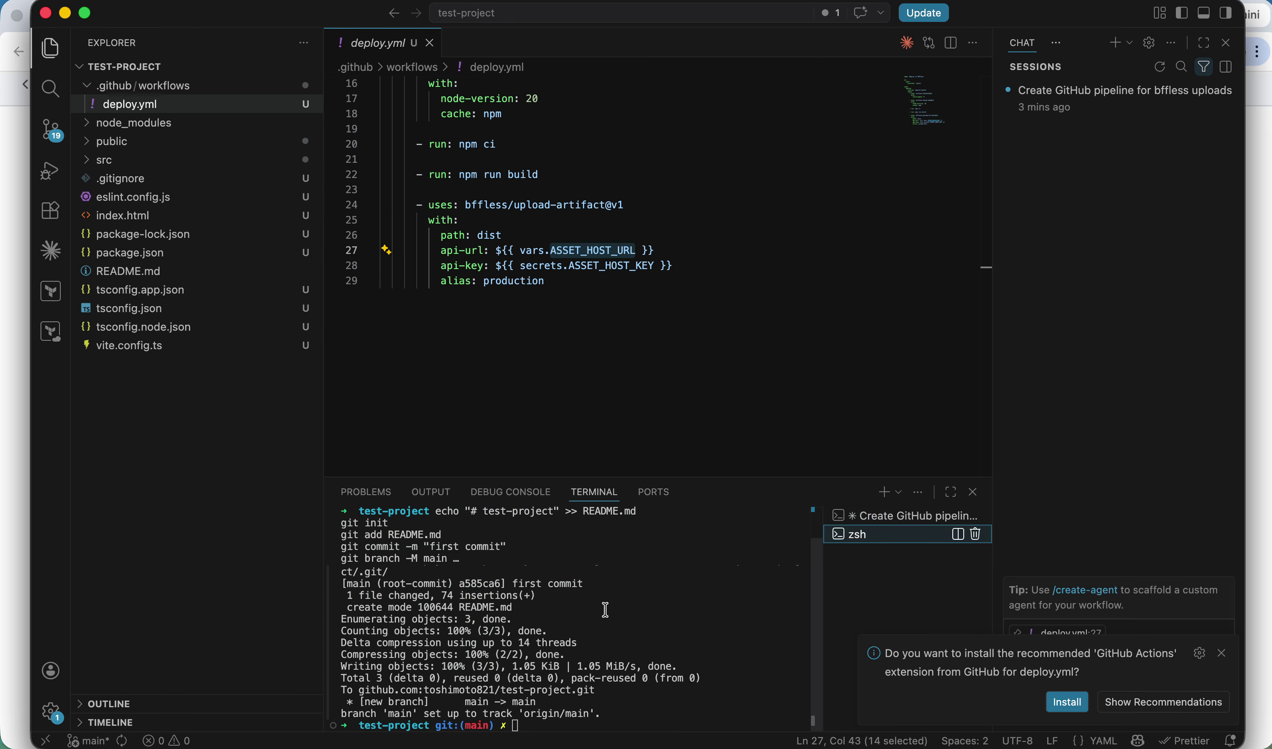
left_click(576, 619)
type("npm run build")
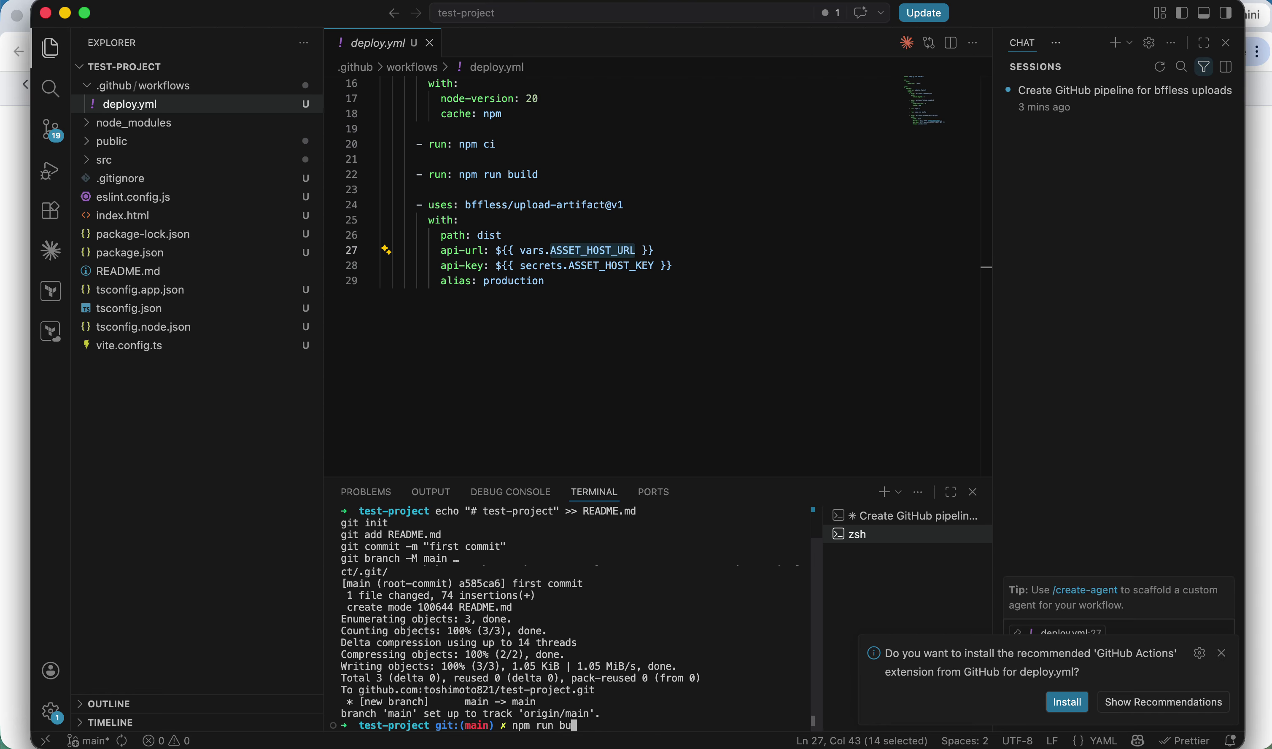
key("Return")
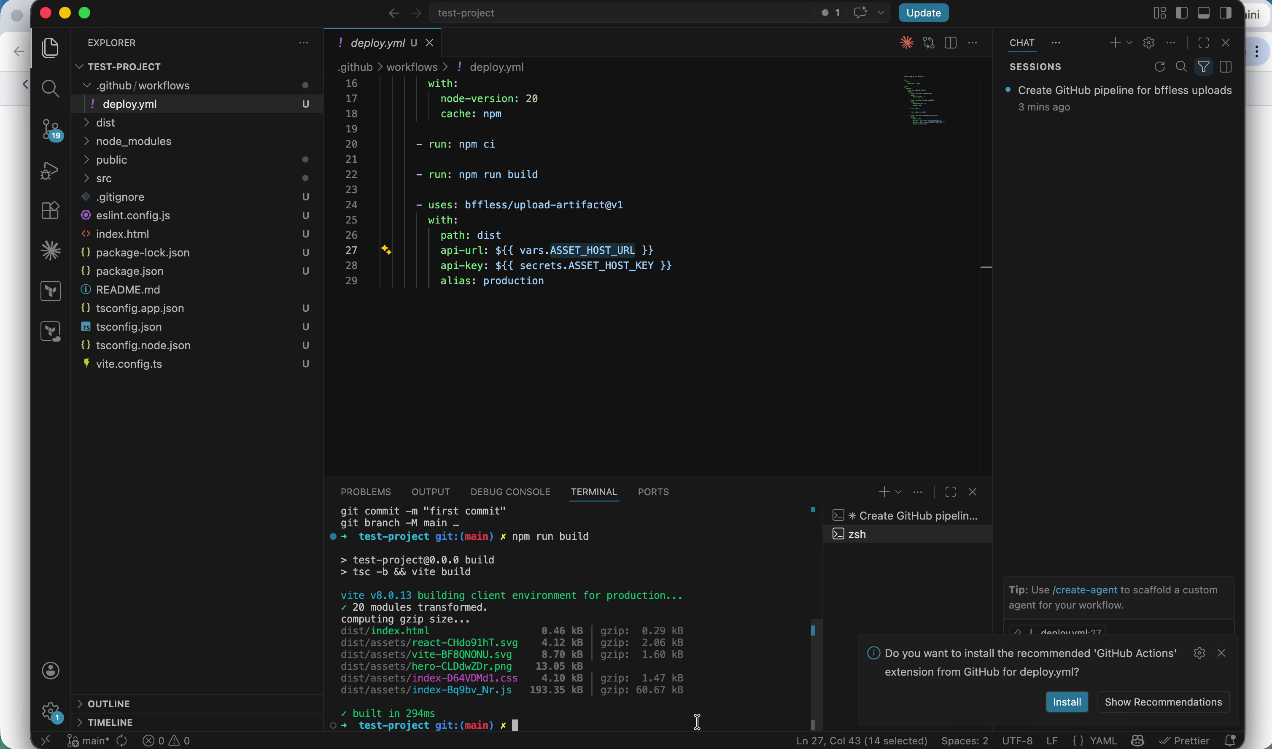
left_click(124, 125)
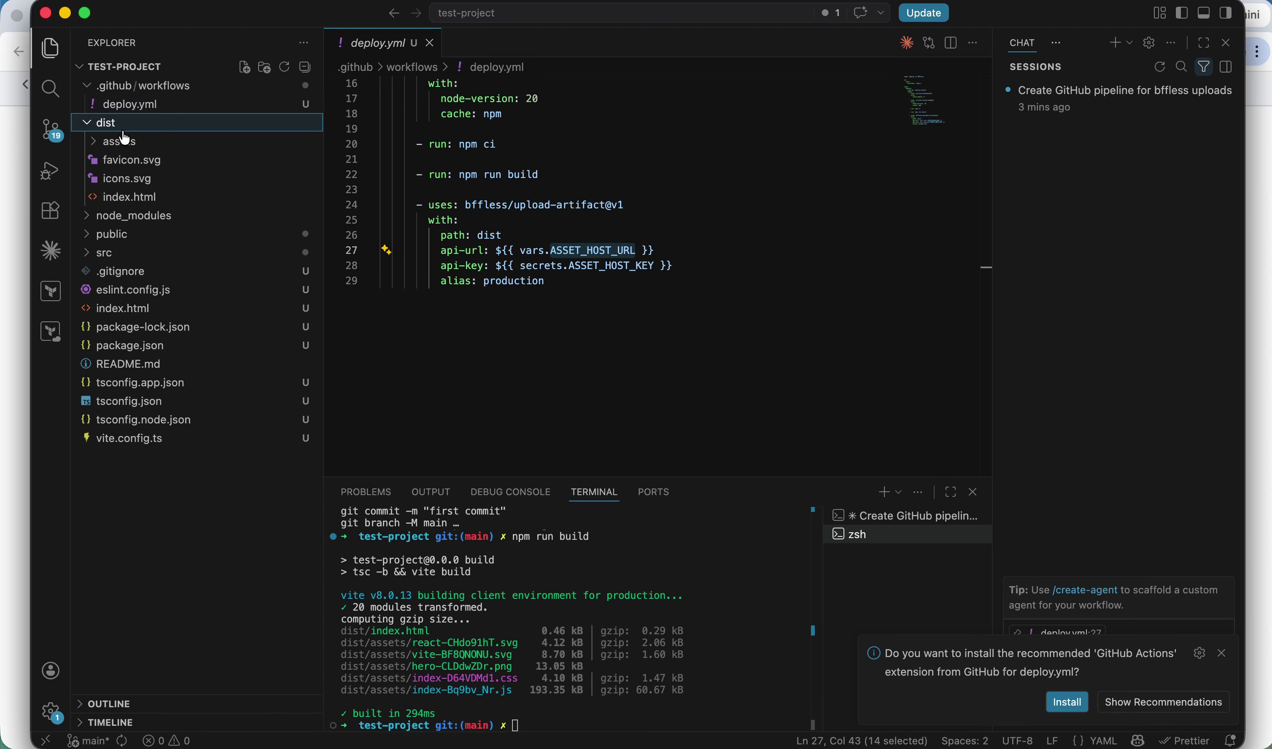
left_click(123, 126)
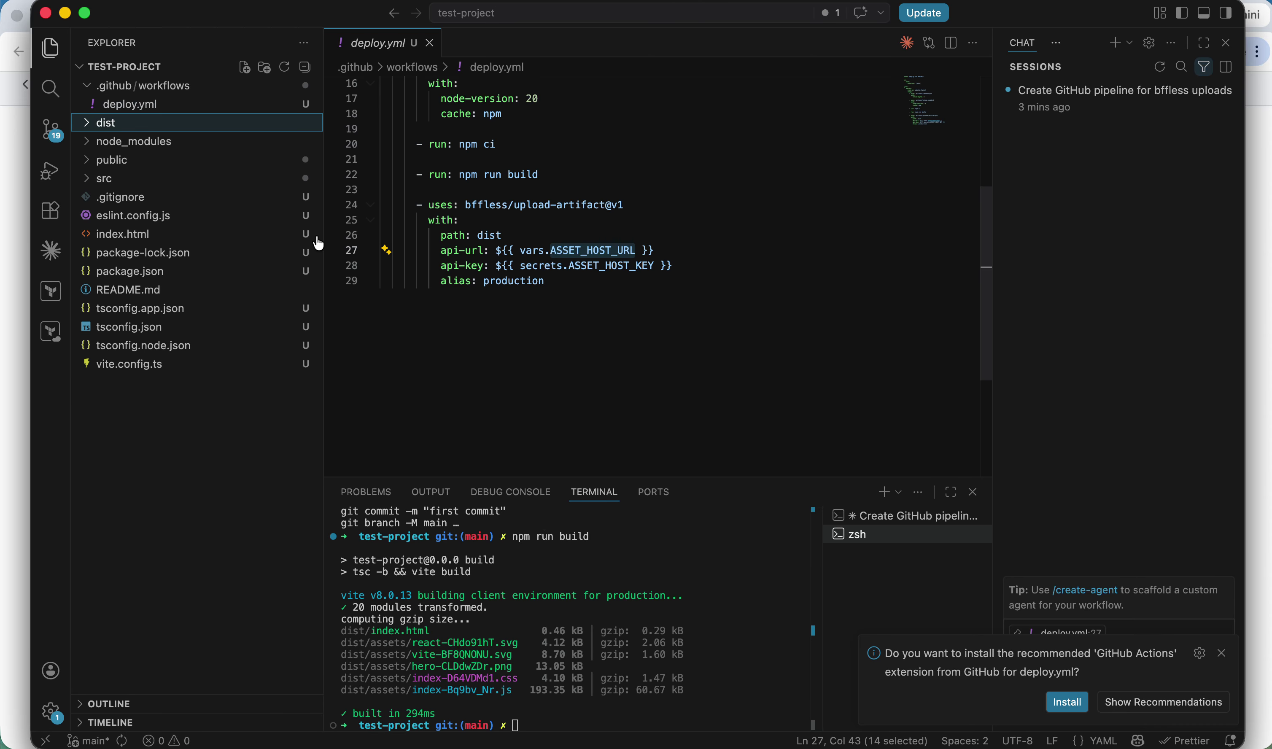
double_click(533, 283)
double_click(491, 235)
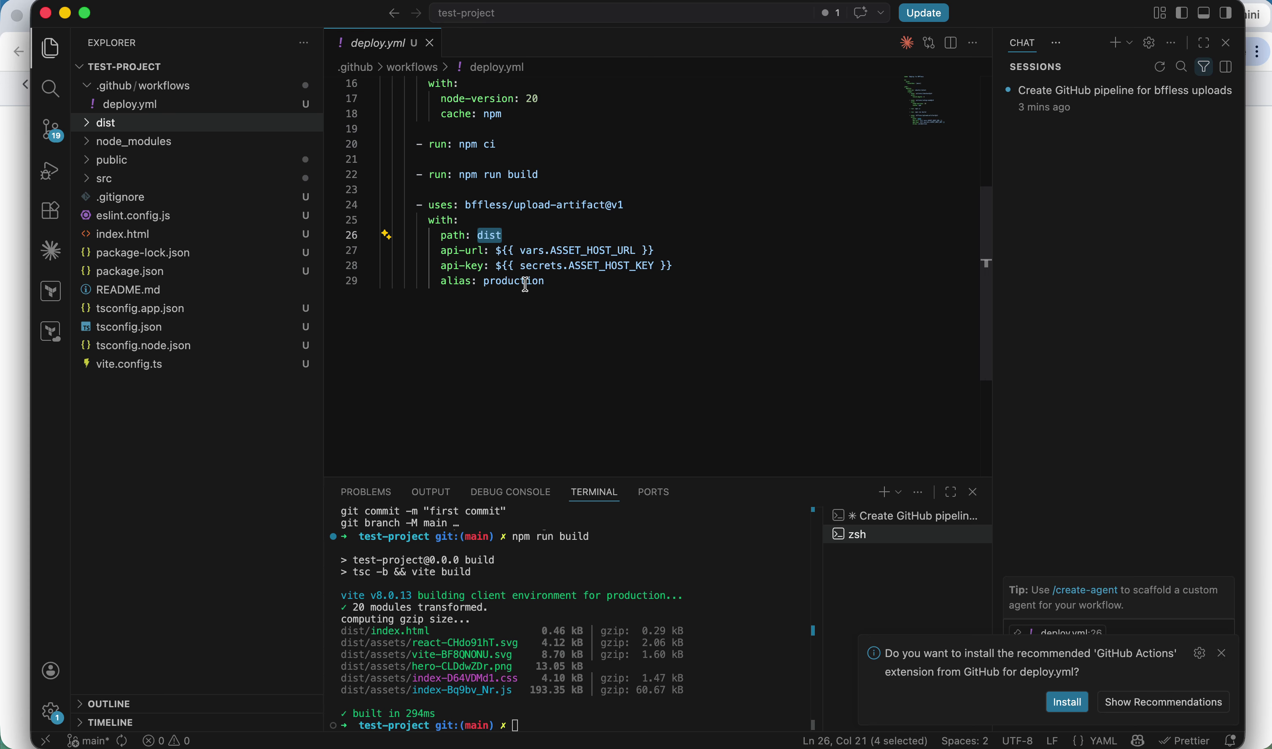
left_click(594, 652)
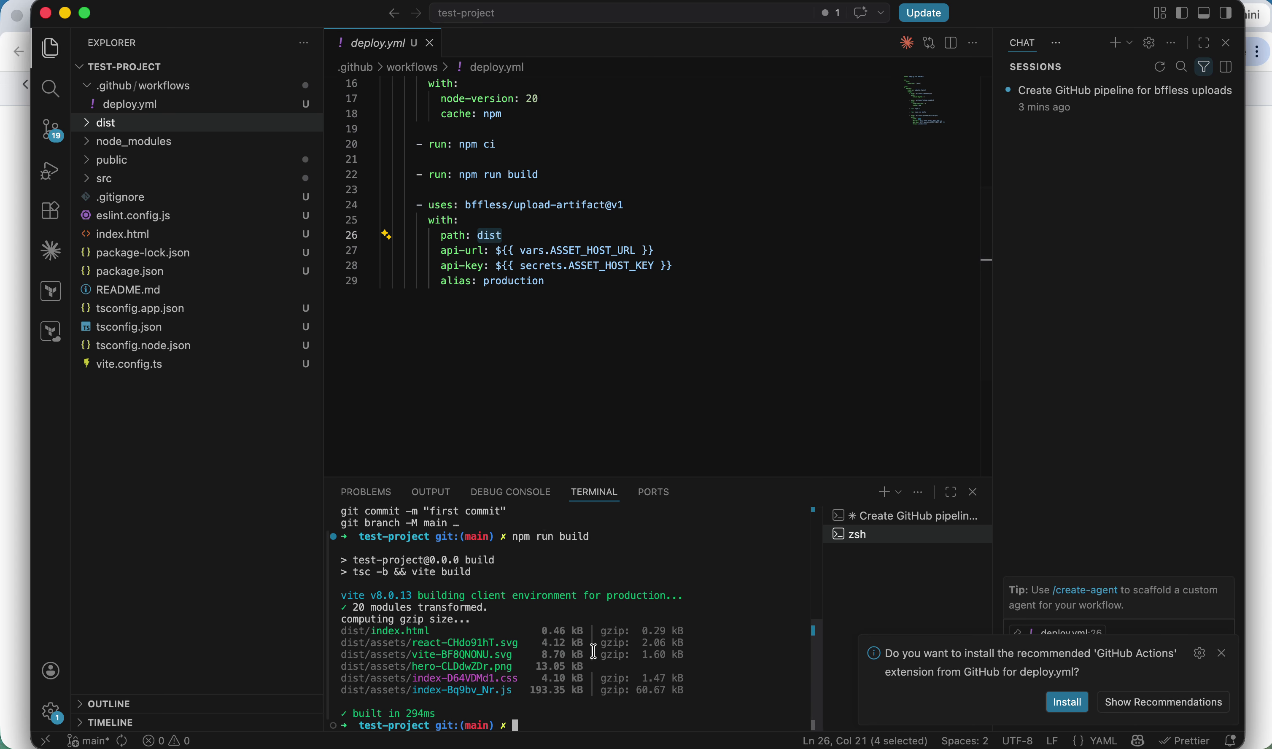
Check git status and stage all files with git add -A.
key("ctrl+c")
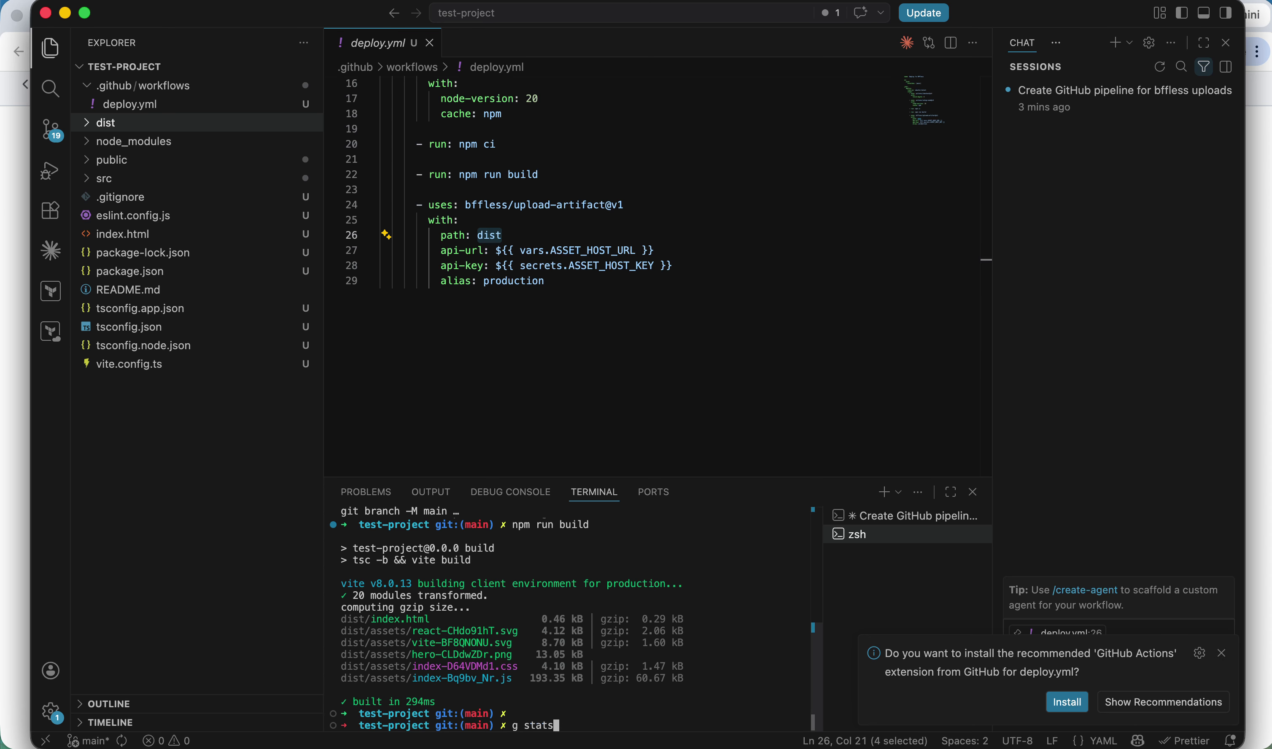
type("g status")
key("Return")
type("g add")
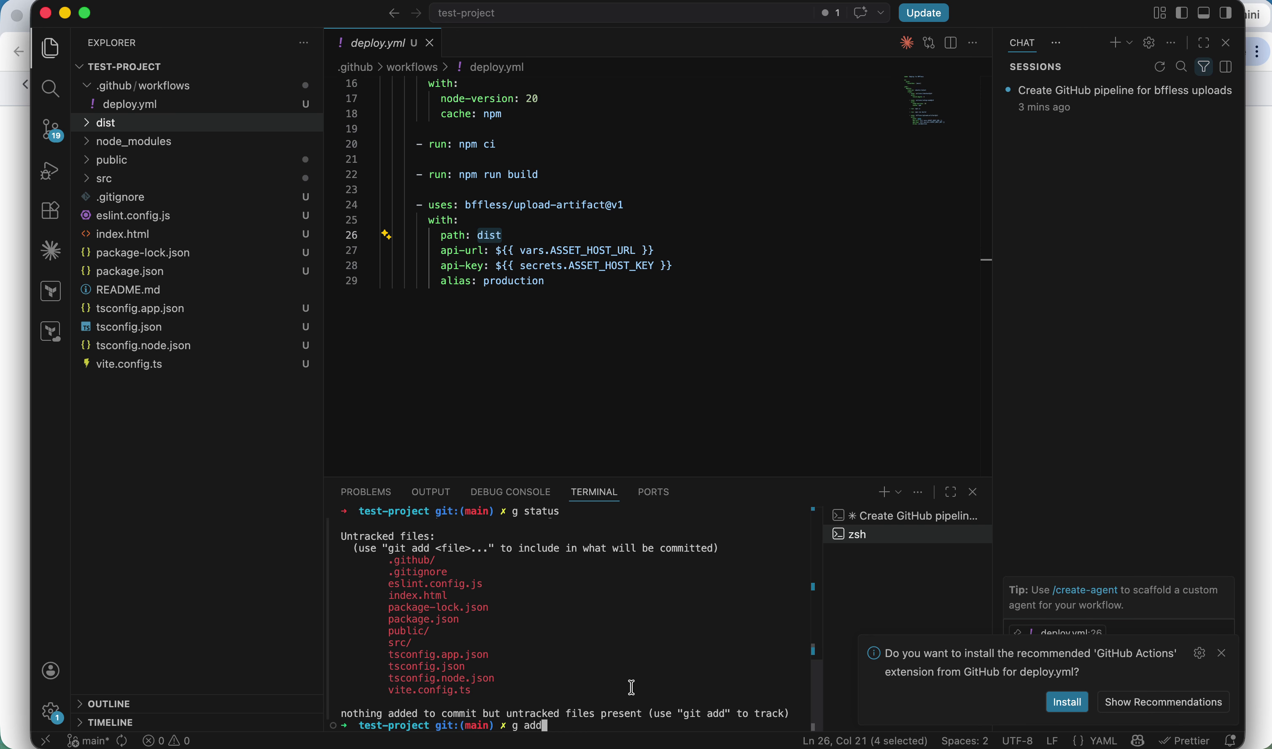
type("-A")
key("Return")
Commit as 'feat: first deployment' and push to origin main.
type("commit -")
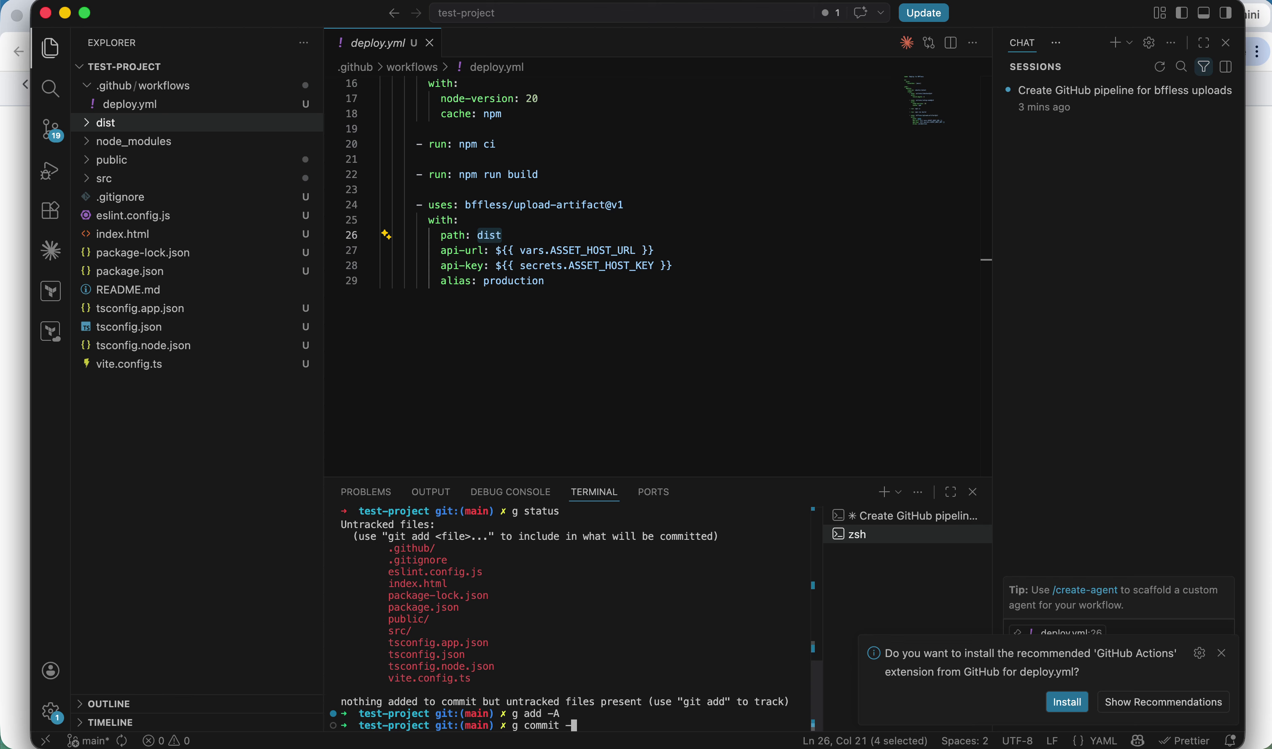
type("m '")
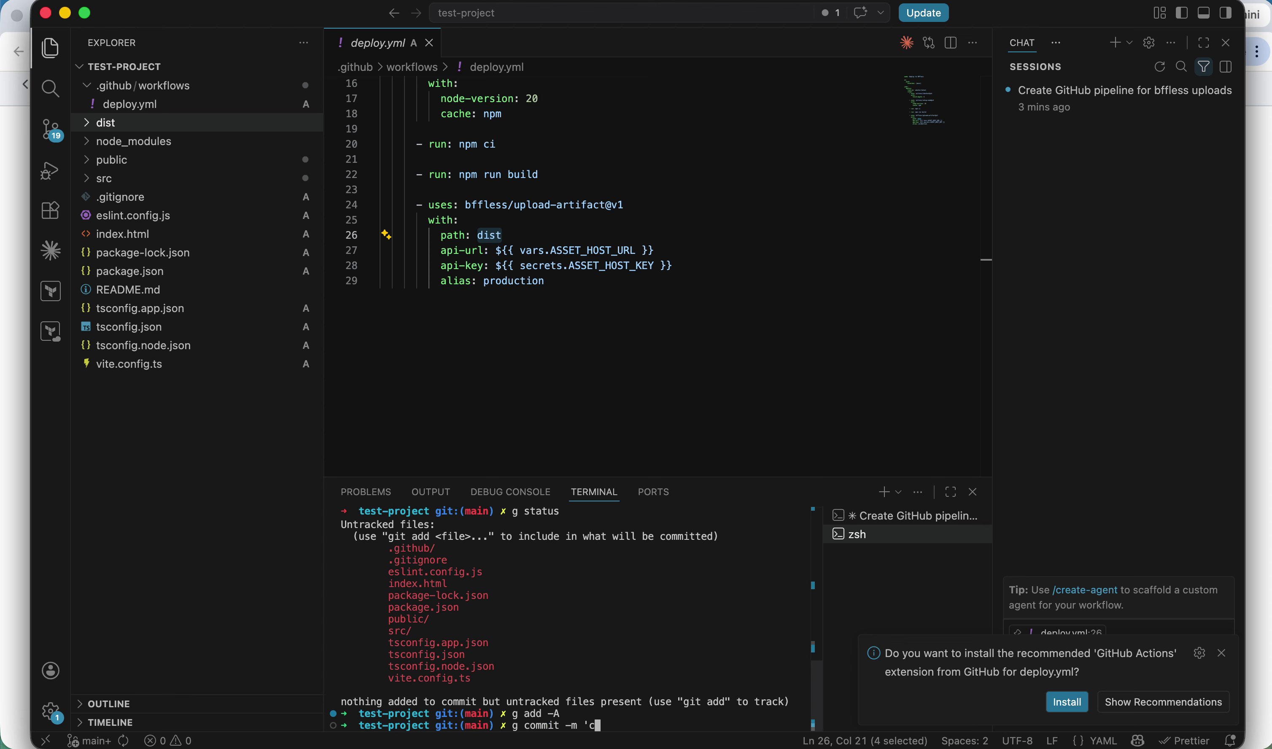
type("cf")
key("BackSpace")
key("BackSpace")
type("feat")
key("Return")
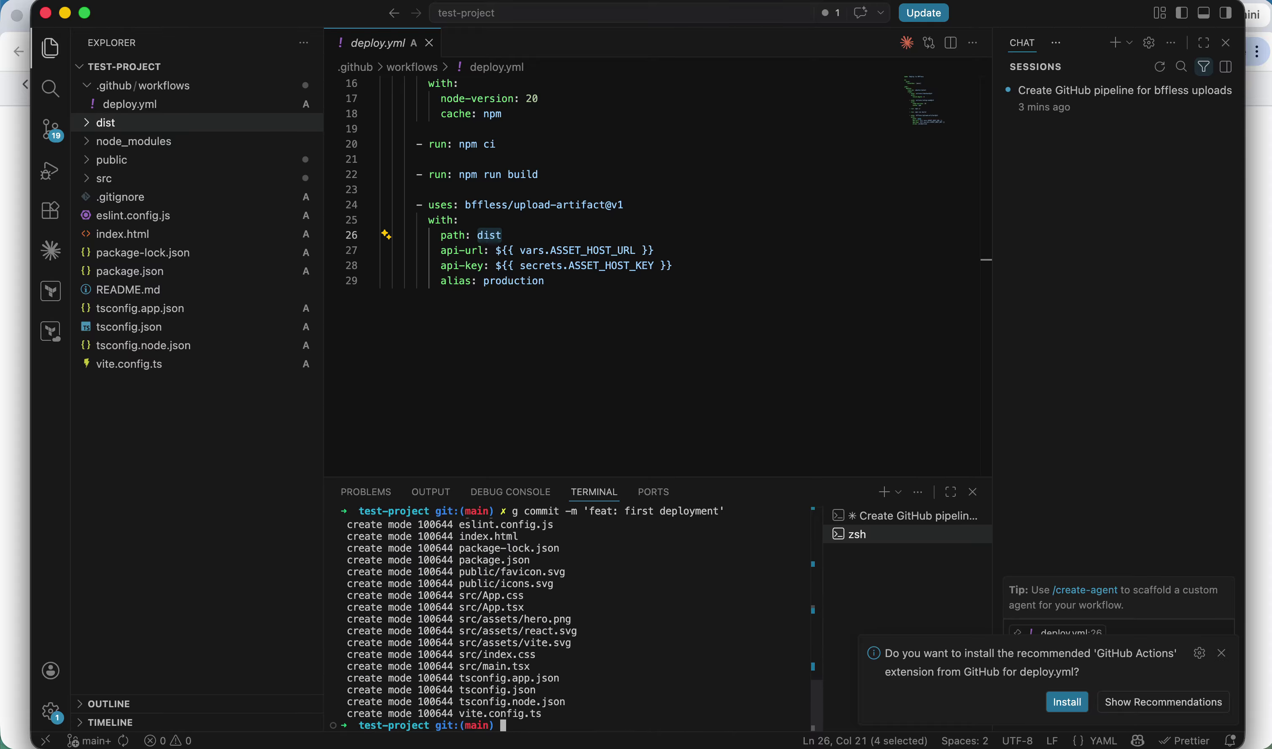
type("g push origin main")
key("Return")
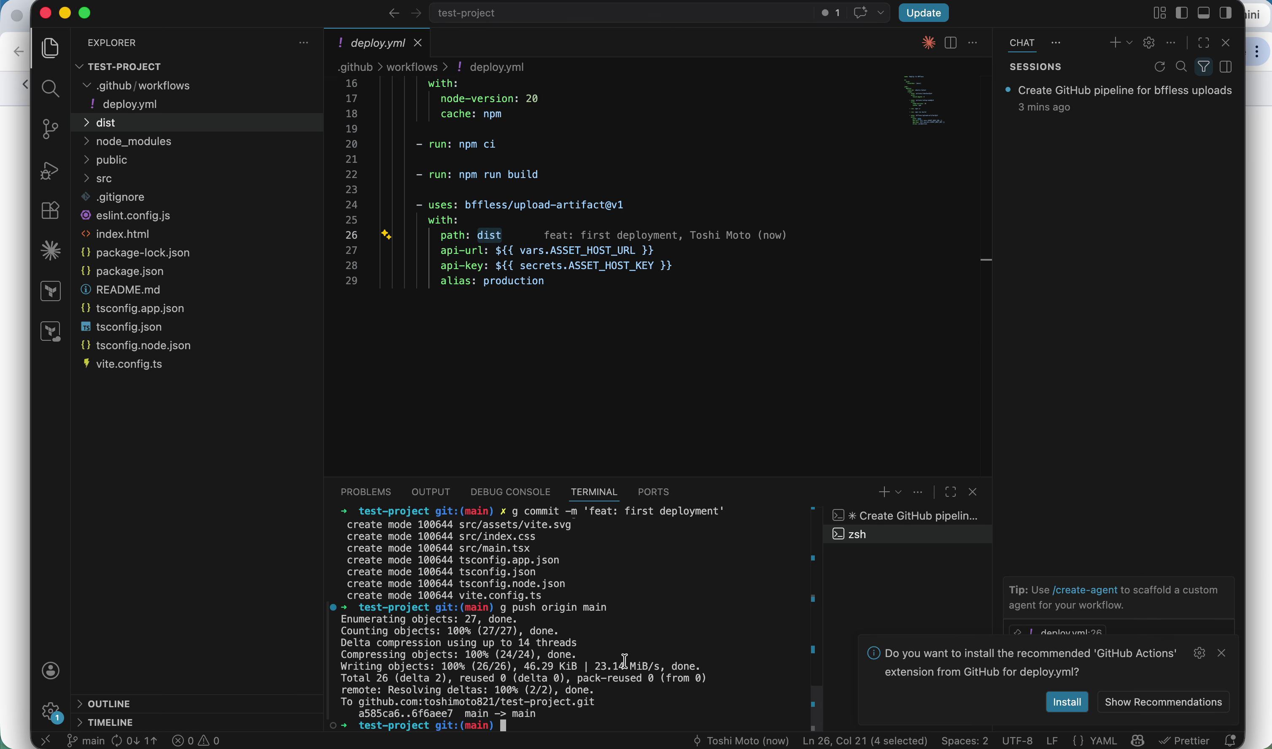
key("super+Tab")
left_click(200, 431)
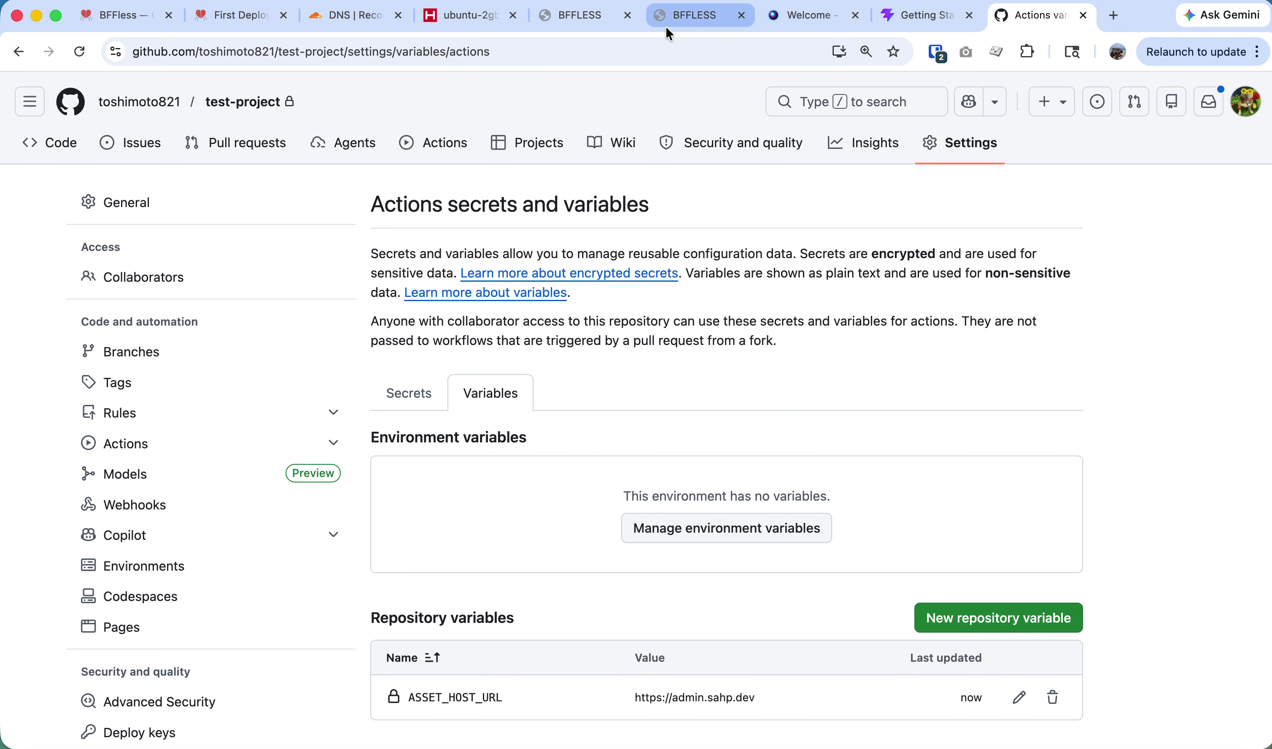
Open the 'feat: first deployment' Actions run's deploy job, then view the BFFless repository list.
left_click(438, 142)
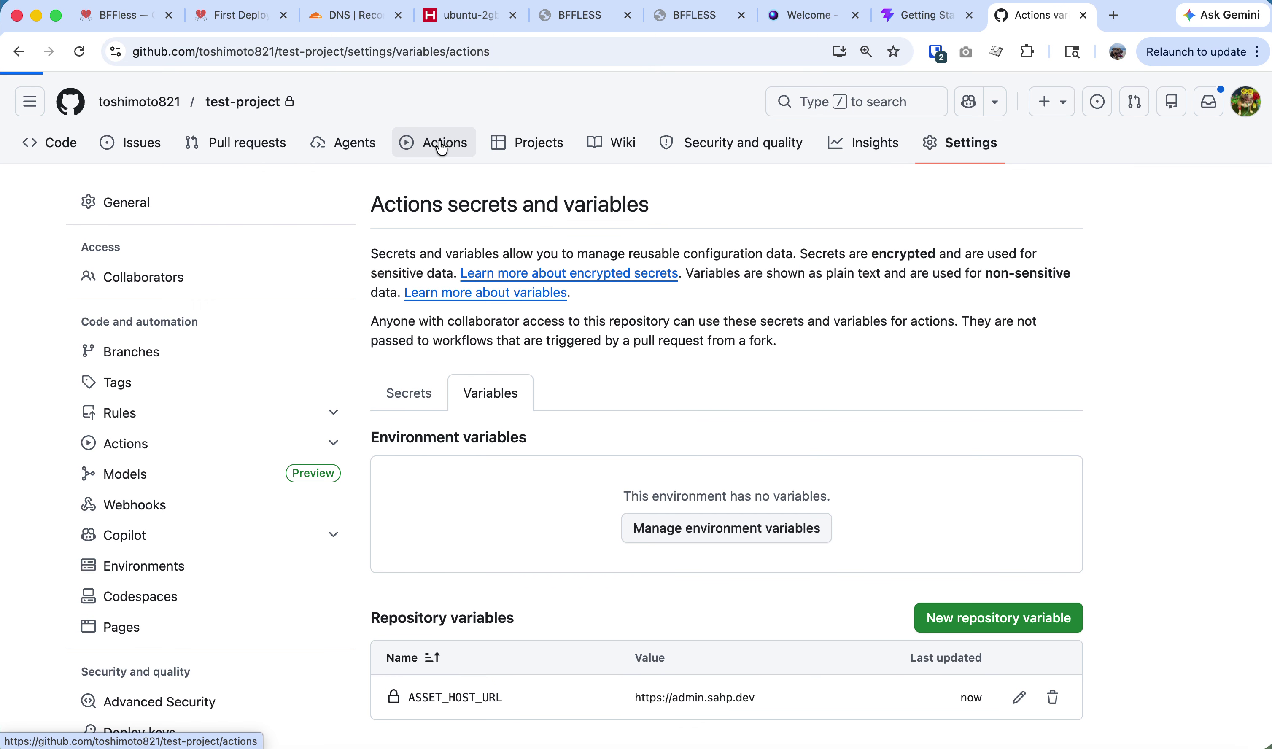
left_click(467, 338)
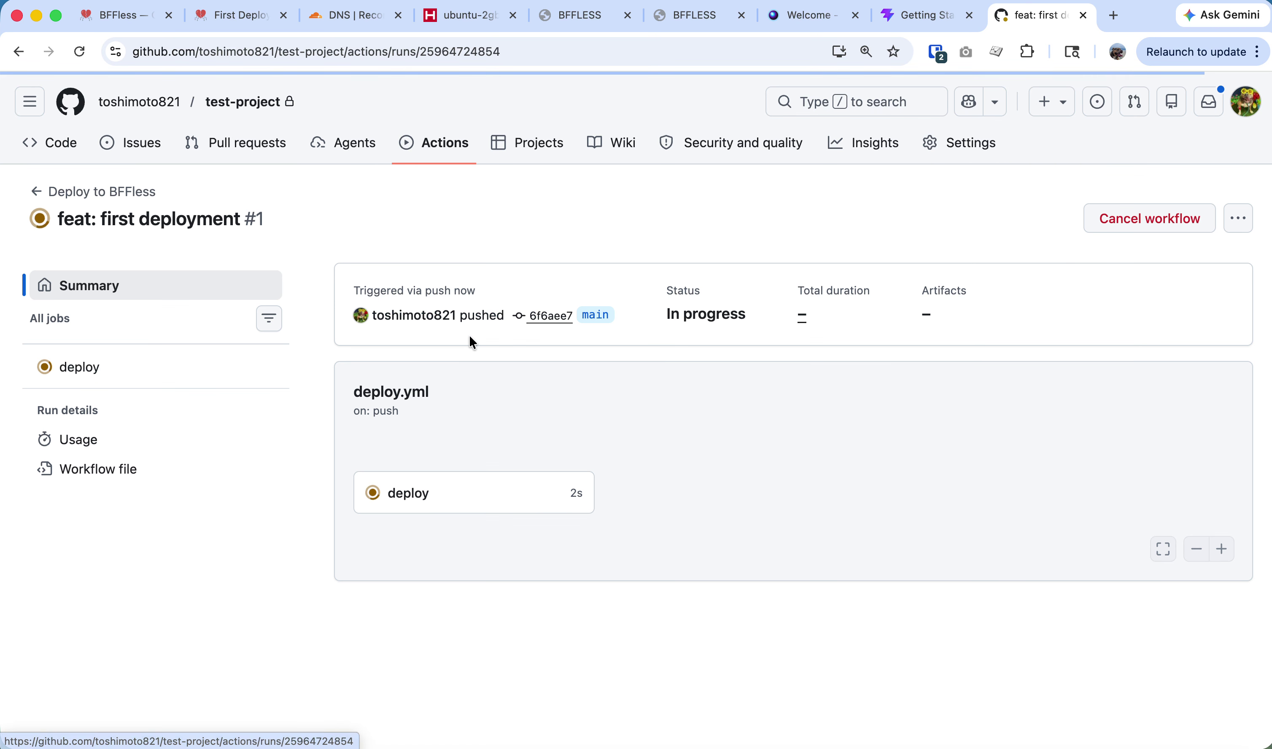
left_click(504, 491)
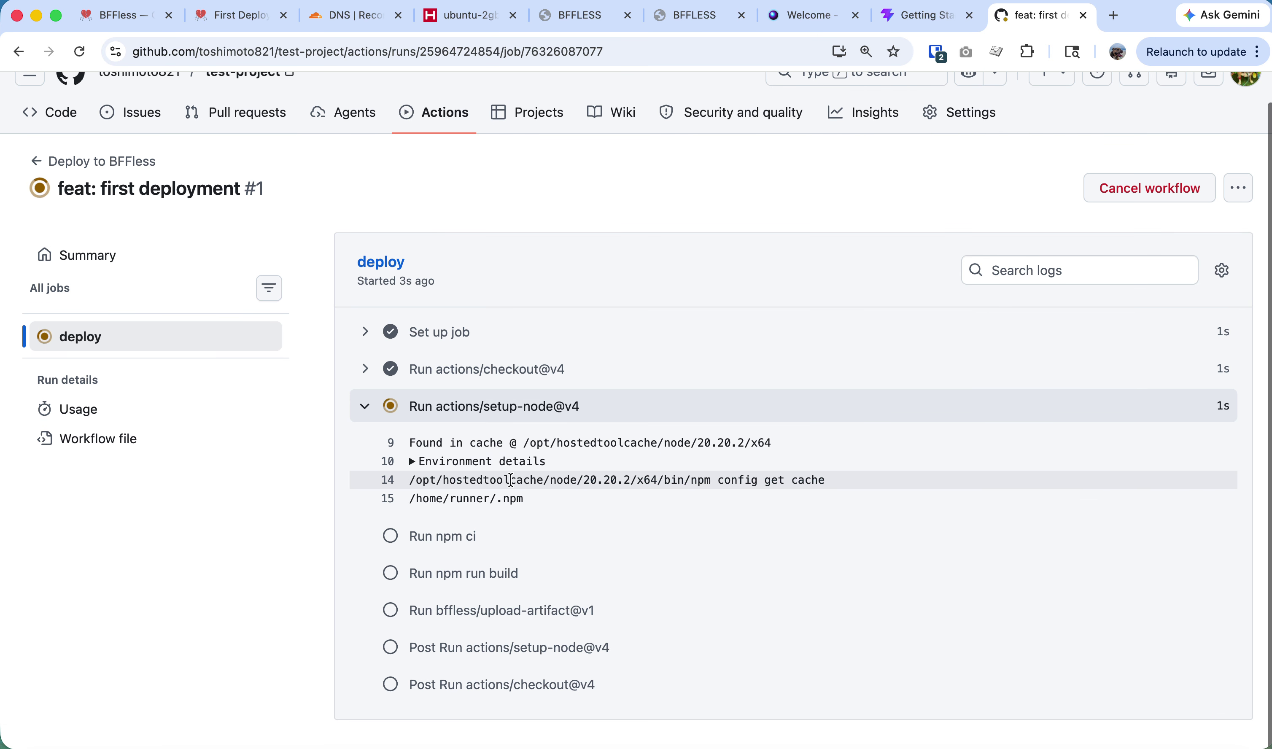
left_click(581, 14)
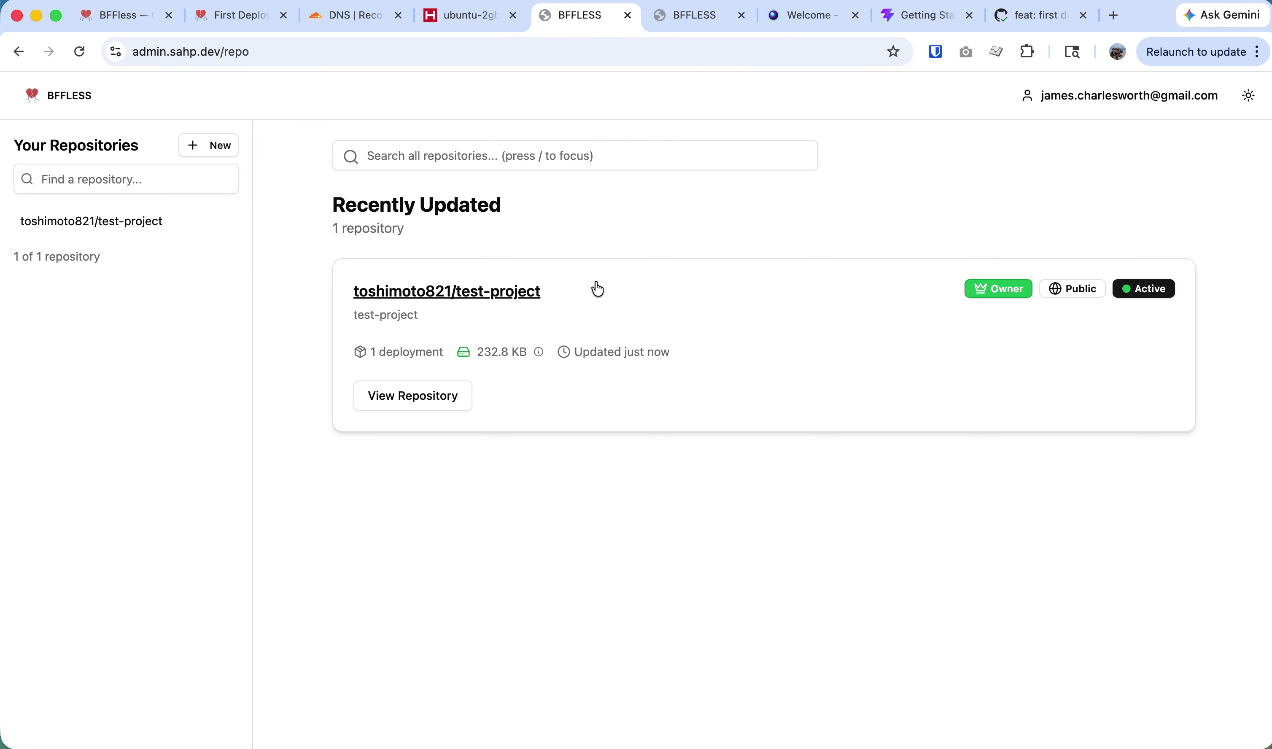
Preview the dist folder of test-project's 6f6aee7 deployment and open the live deployed site.
left_click(532, 302)
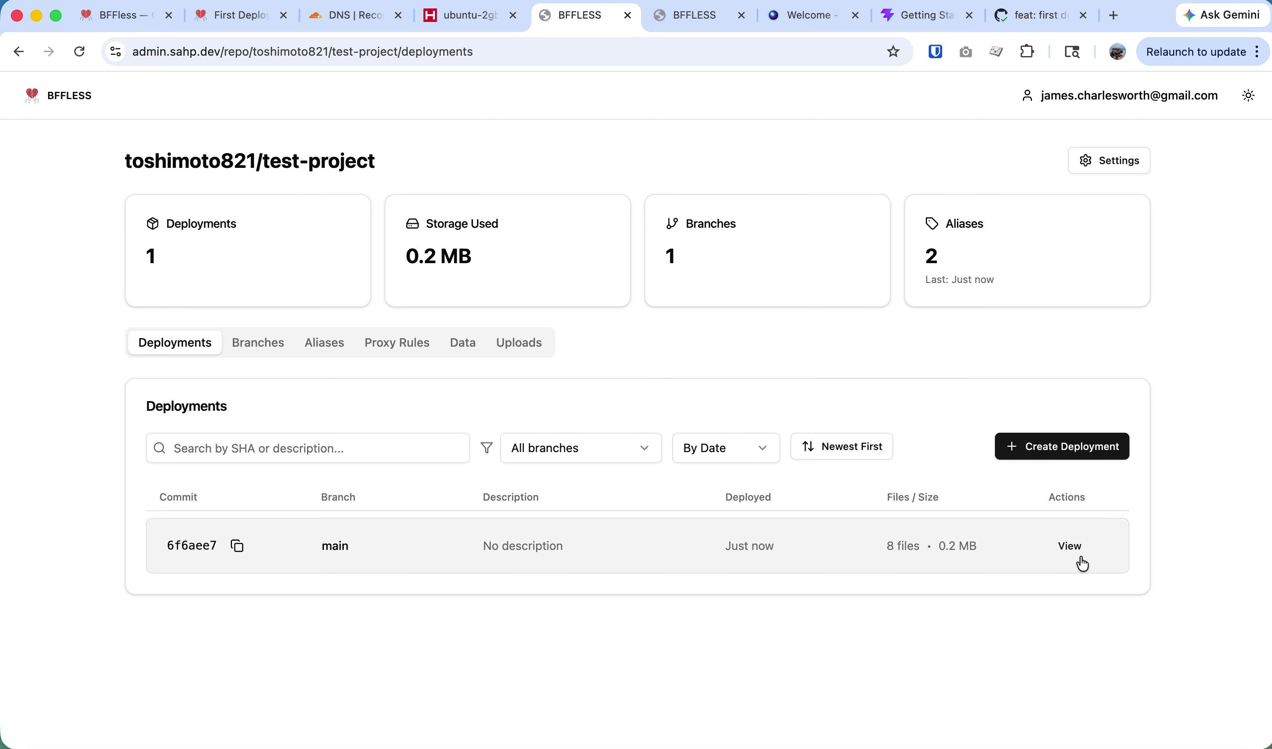
left_click(1078, 549)
left_click(99, 274)
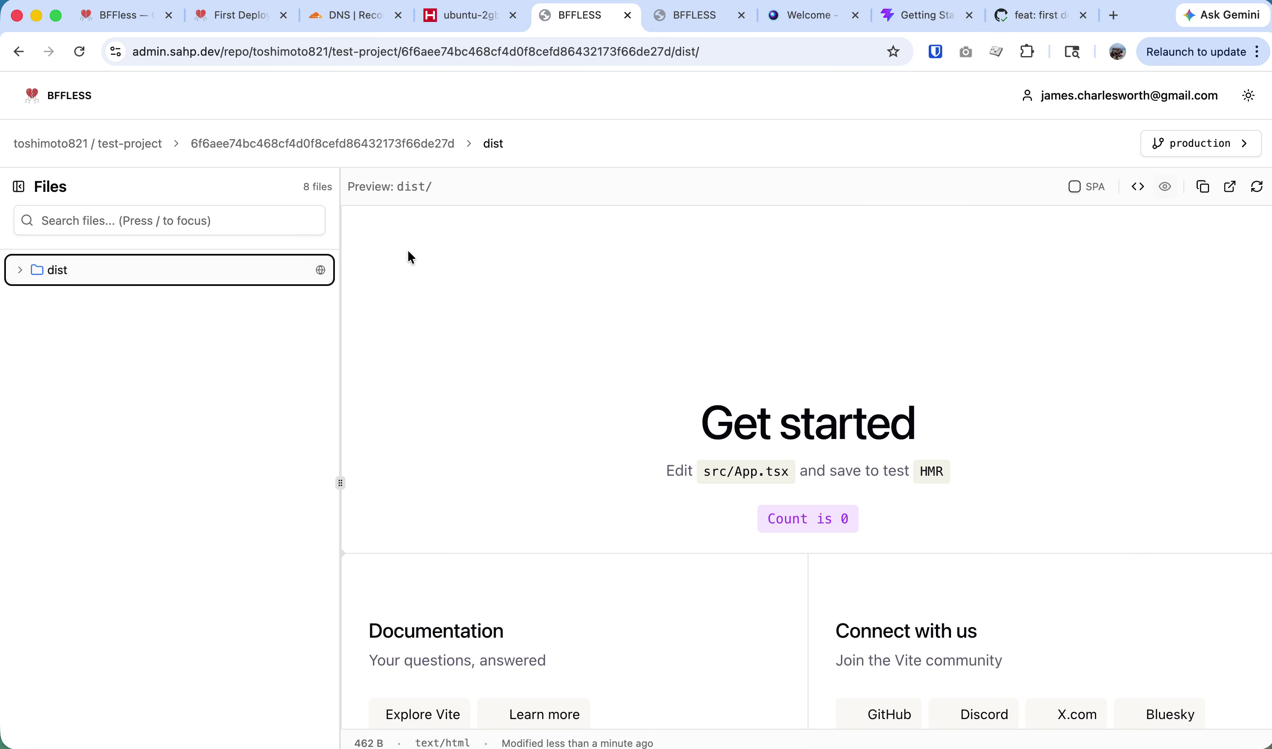
scroll(1008, 401, "up", 2)
scroll(1080, 309, "down", 4)
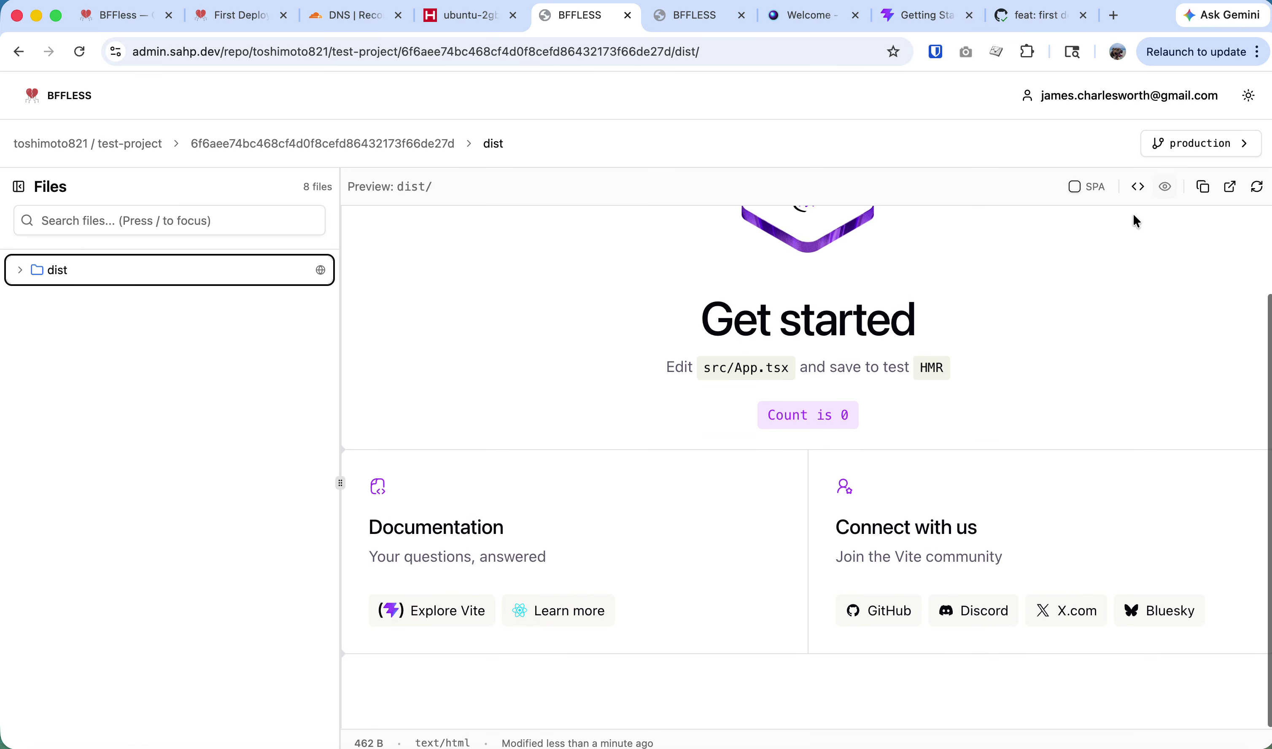
left_click(1229, 187)
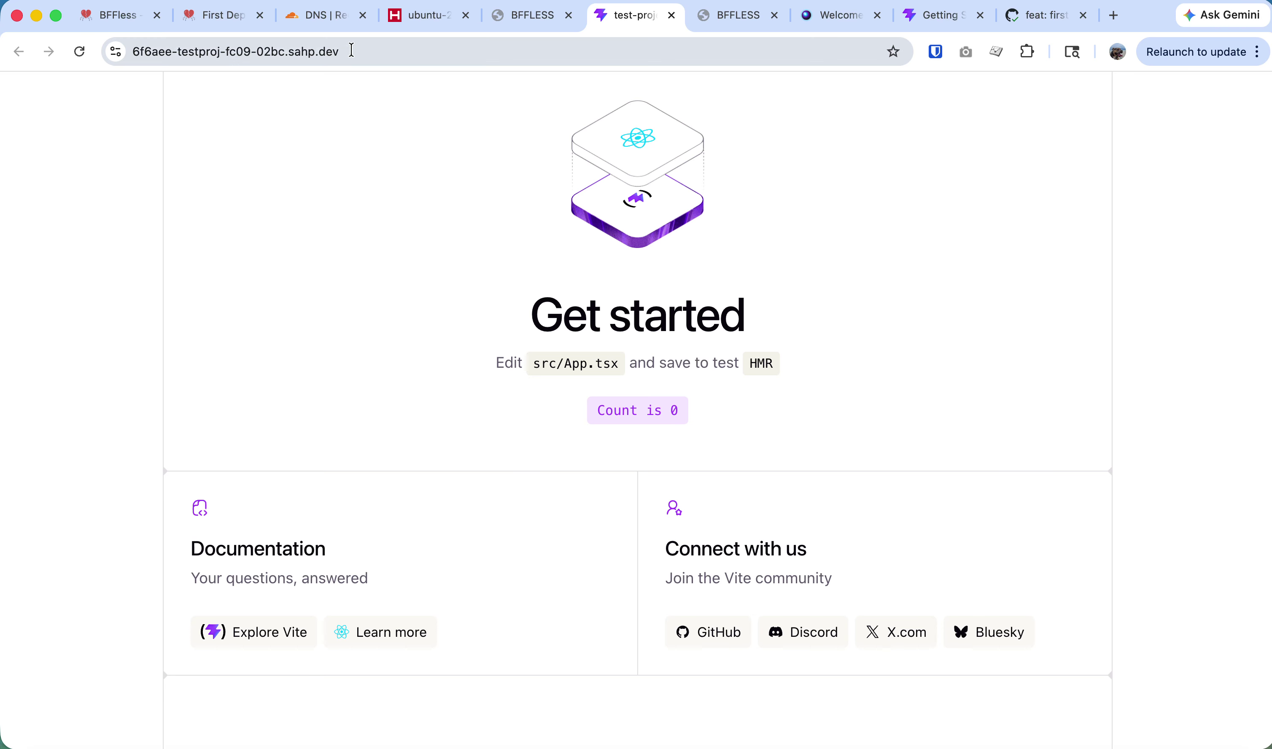
left_click(364, 52)
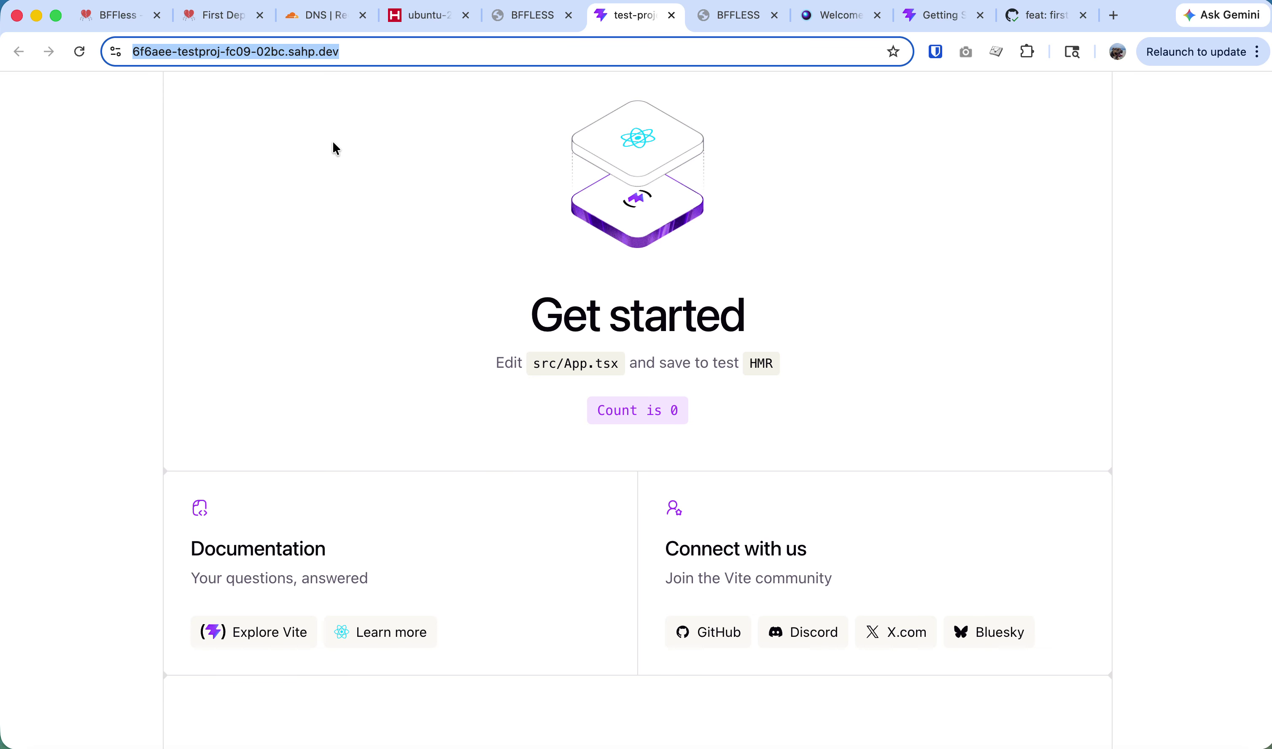
key("Right")
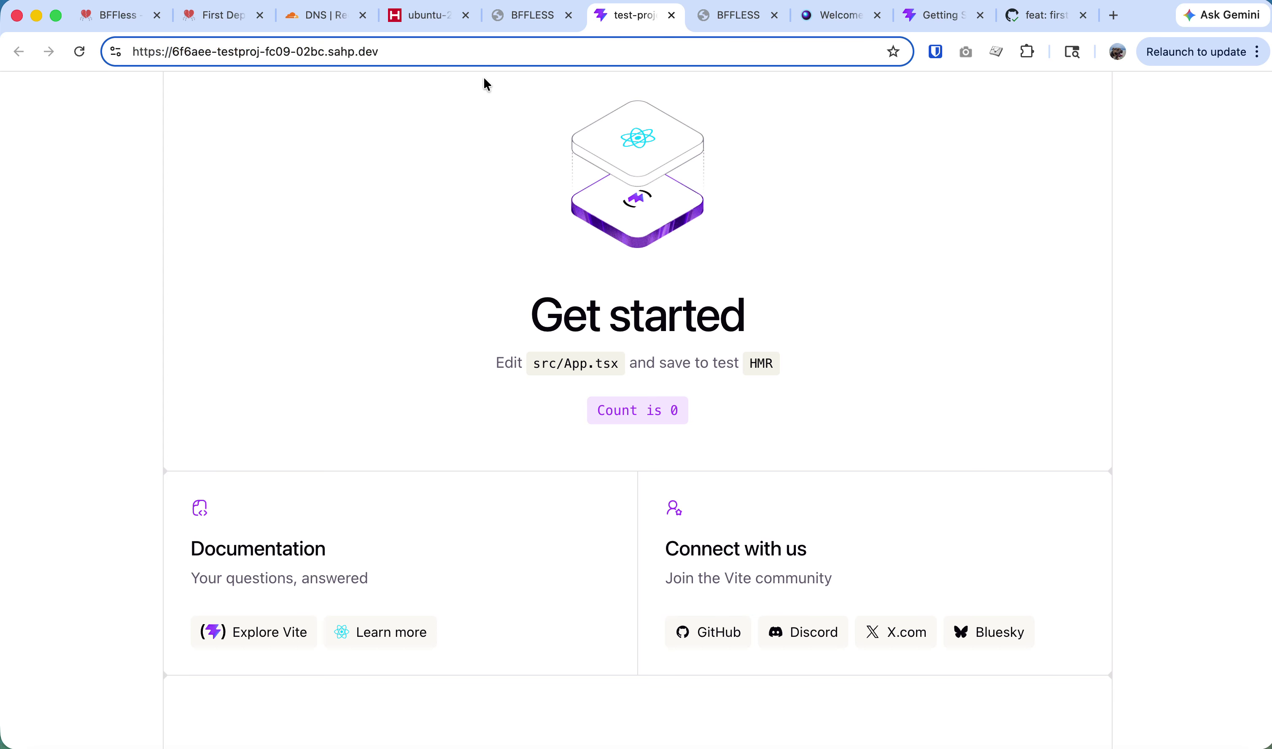
key("shift+alt+Left")
key("shift+alt+Left")
key("shift+alt+Left")
key("shift+alt+Left")
type("www")
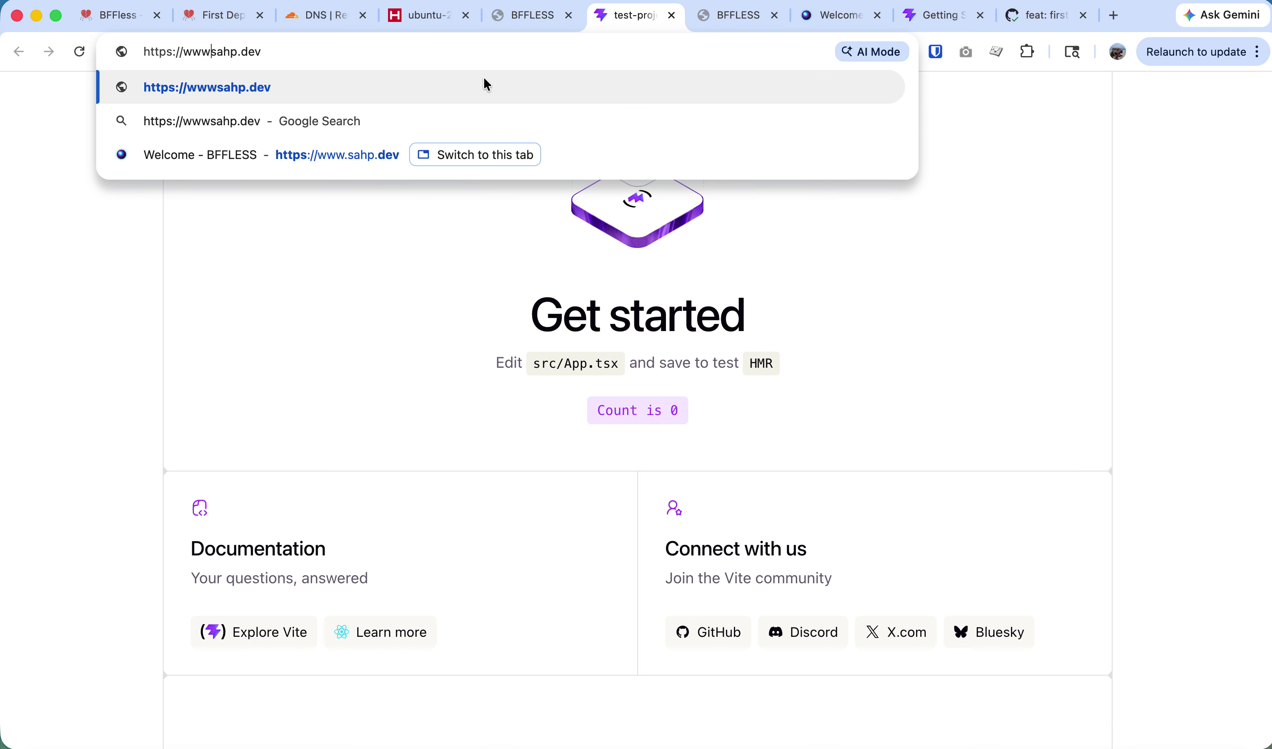
type(".")
key("Return")
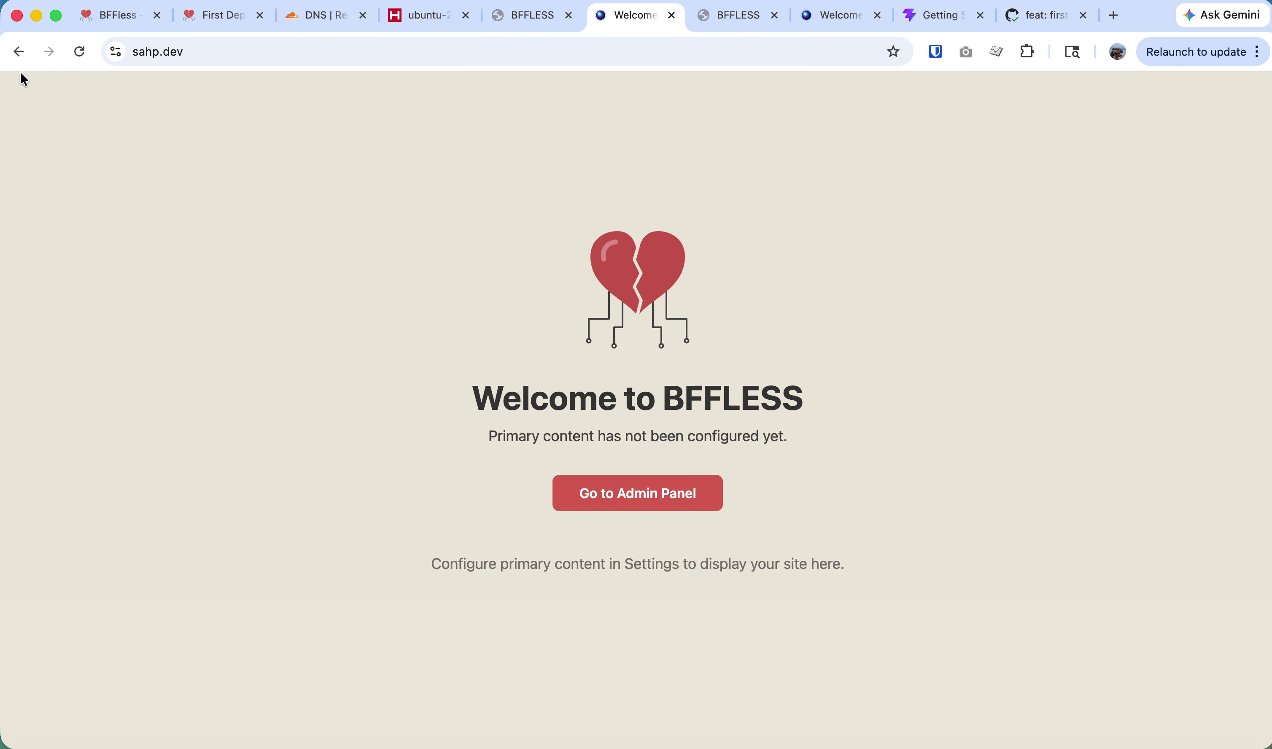
left_click(18, 51)
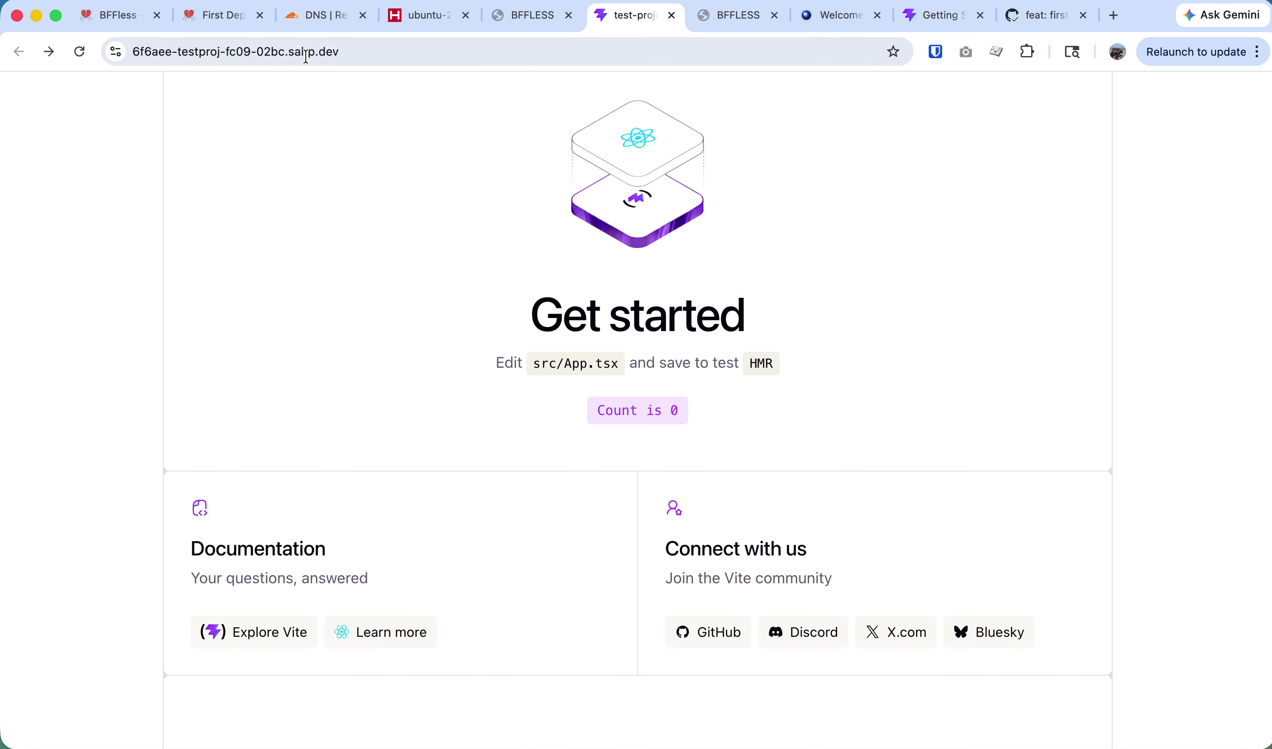
left_click(540, 24)
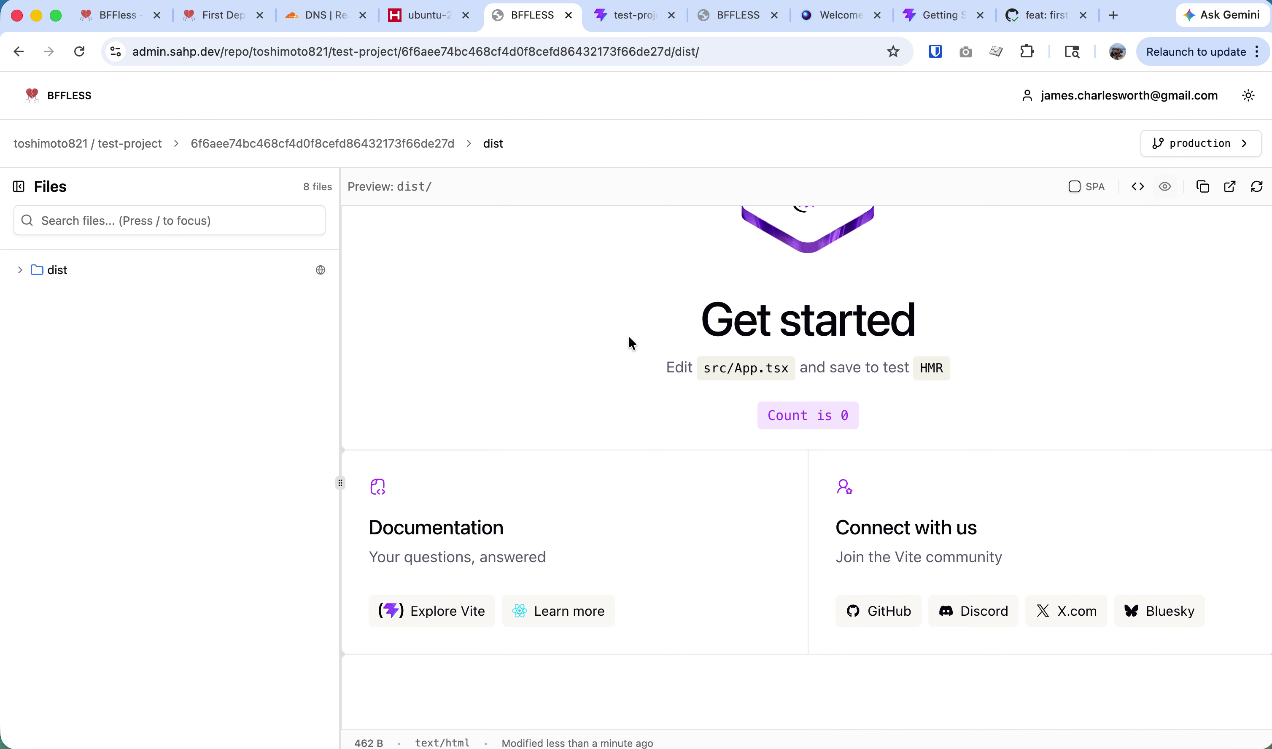
Toggle the production deployment's aliases and branches list, go to admin home, and open the public site.
left_click(1247, 144)
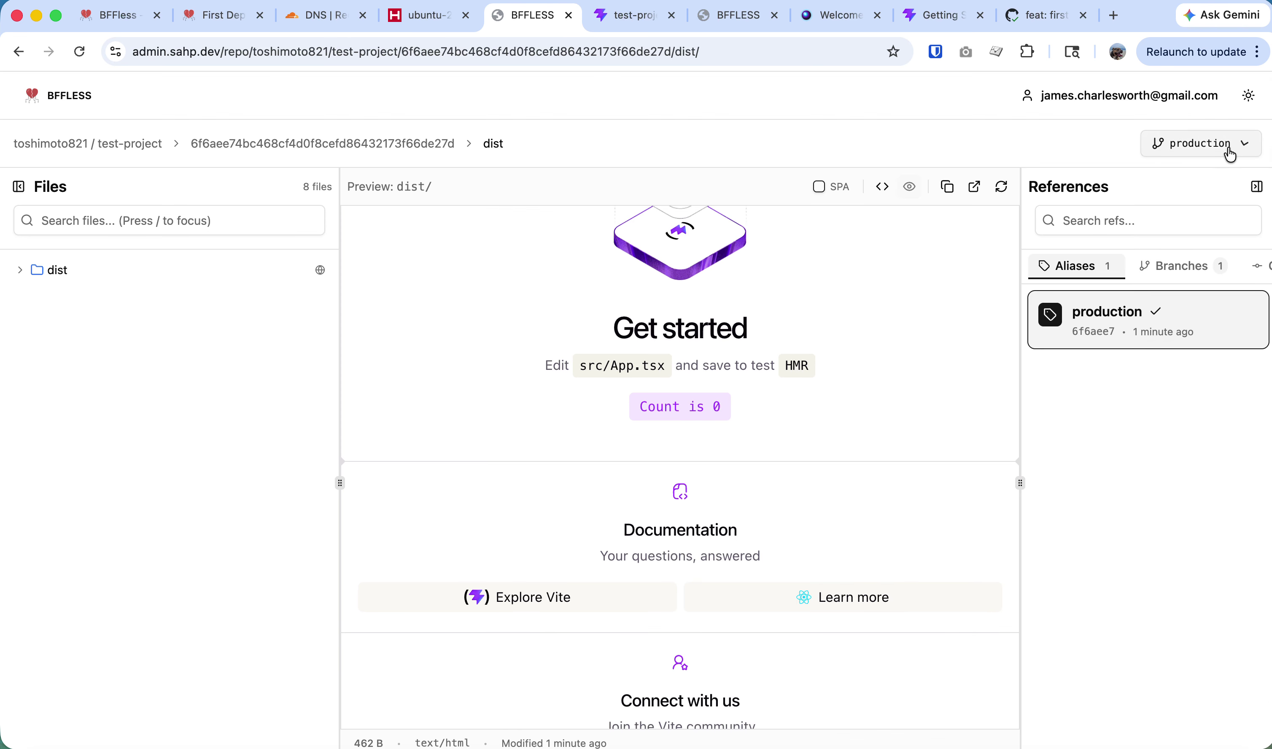
left_click(1198, 143)
left_click(32, 93)
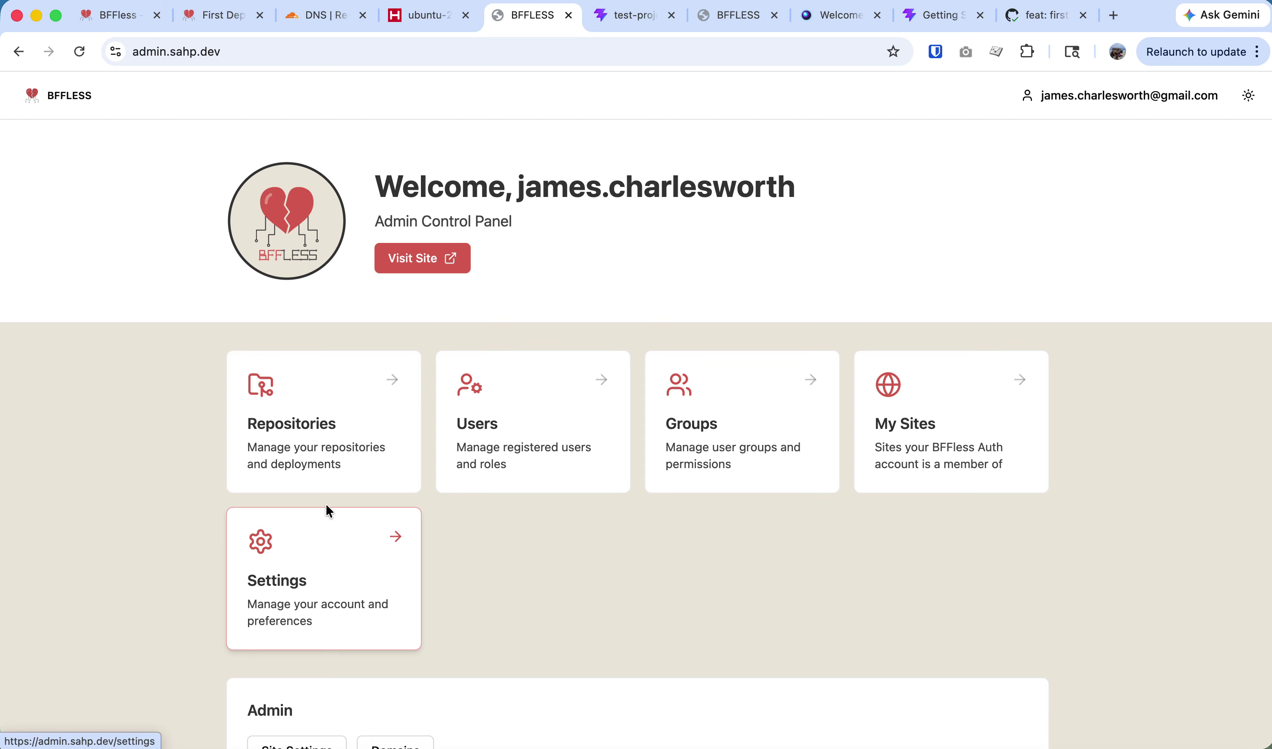
scroll(332, 500, "down", 2)
scroll(409, 525, "up", 2)
scroll(360, 444, "down", 2)
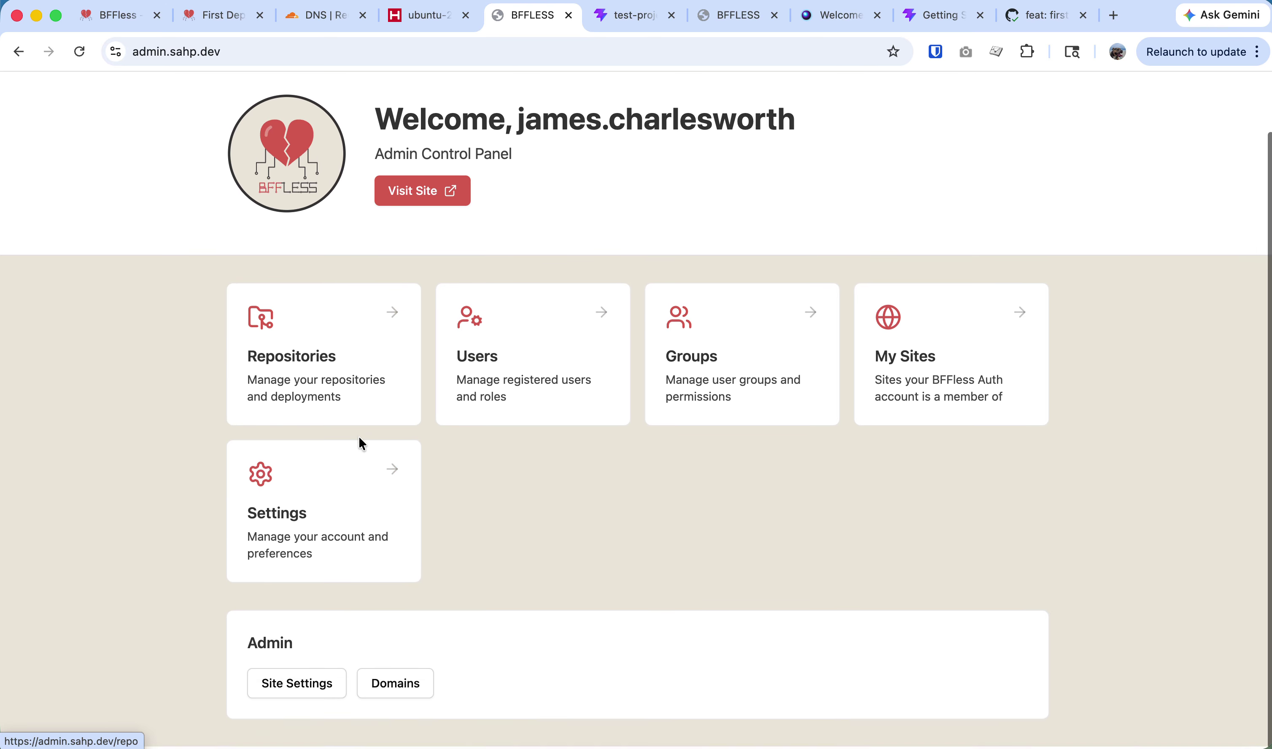
scroll(357, 443, "up", 2)
left_click(401, 264)
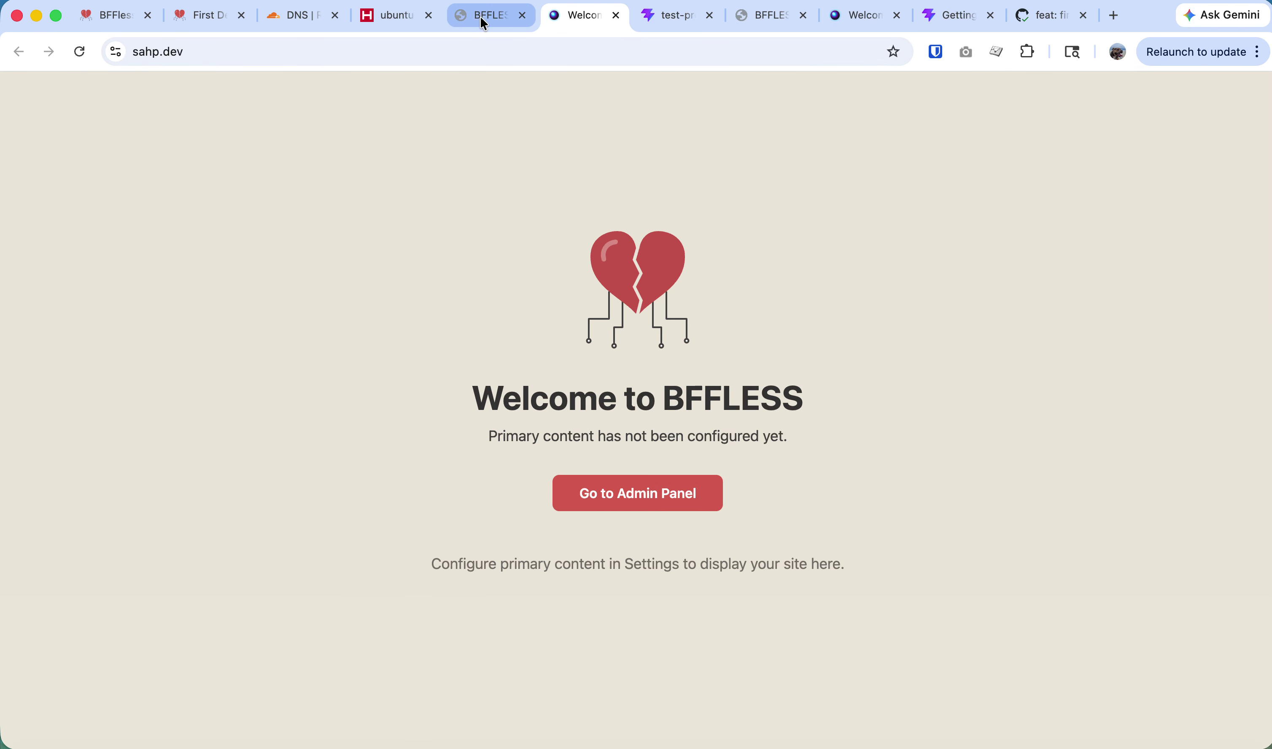
Close the welcome tab and enable primary domain content in Site Settings.
key("super+w")
scroll(355, 523, "down", 3)
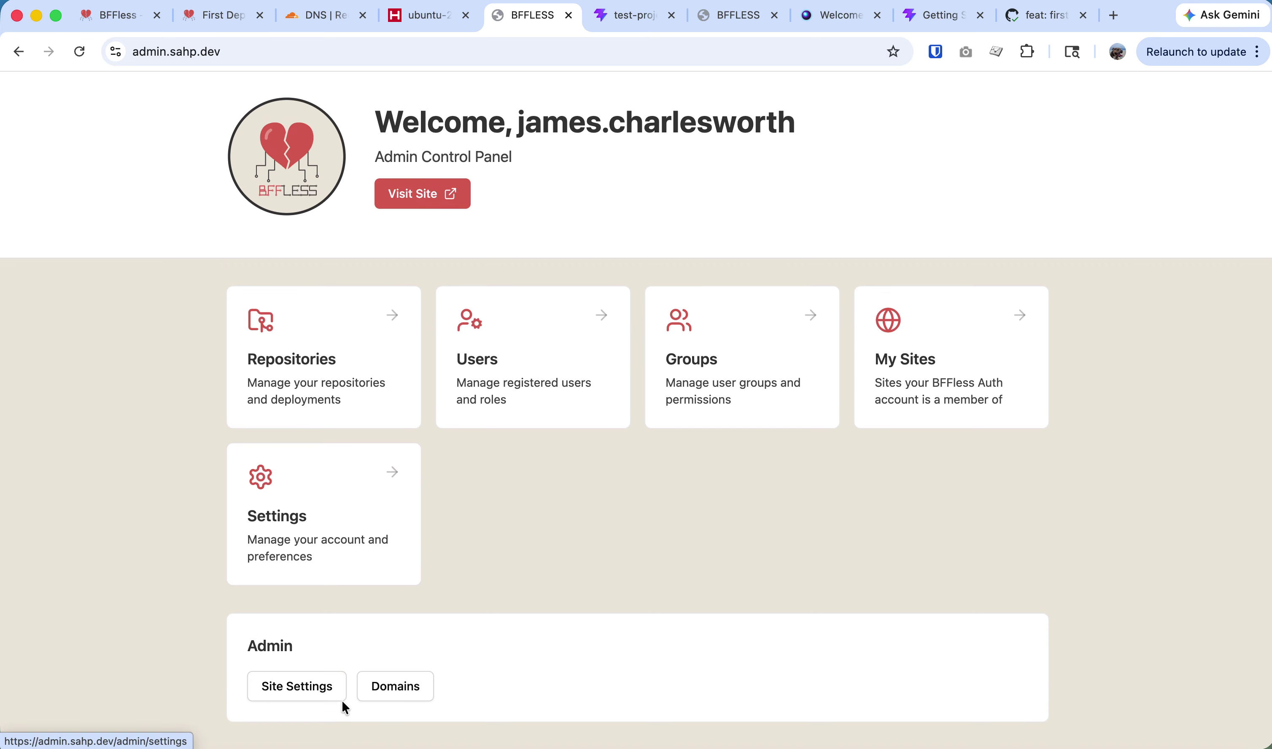
left_click(334, 687)
scroll(355, 463, "down", 3)
scroll(343, 325, "down", 1)
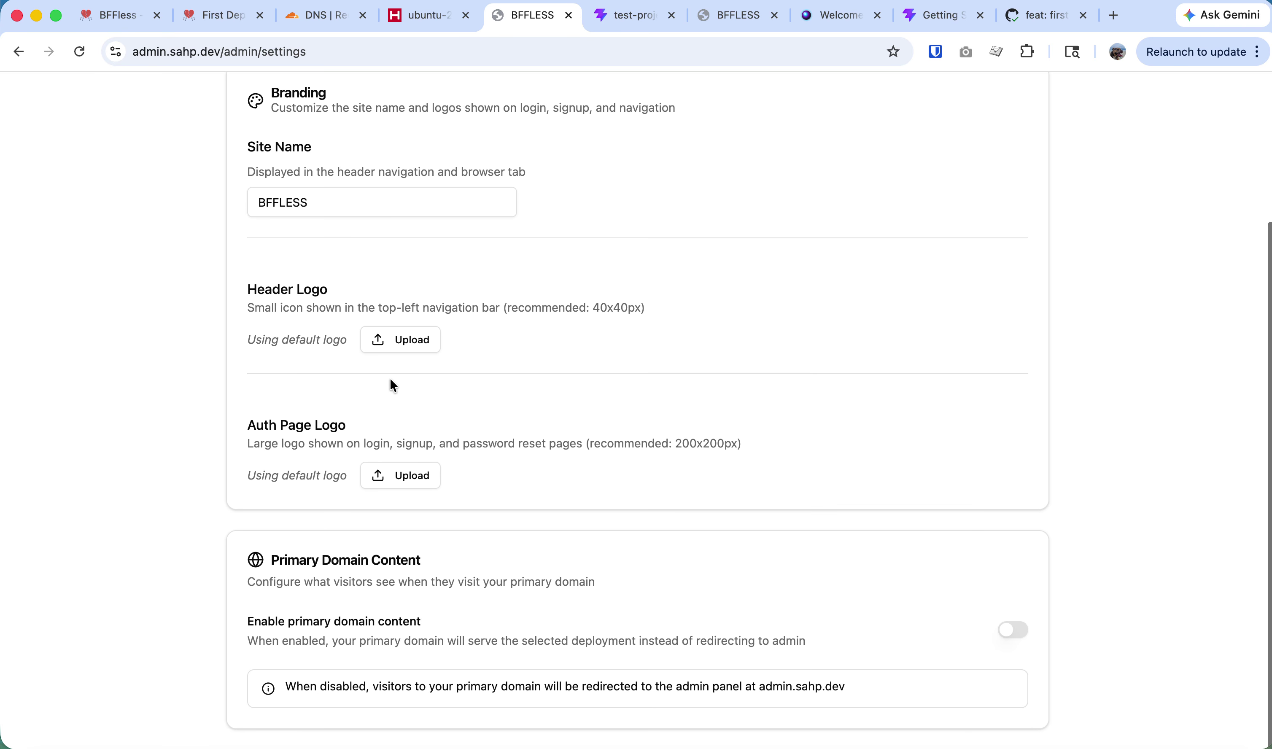
left_click(1012, 631)
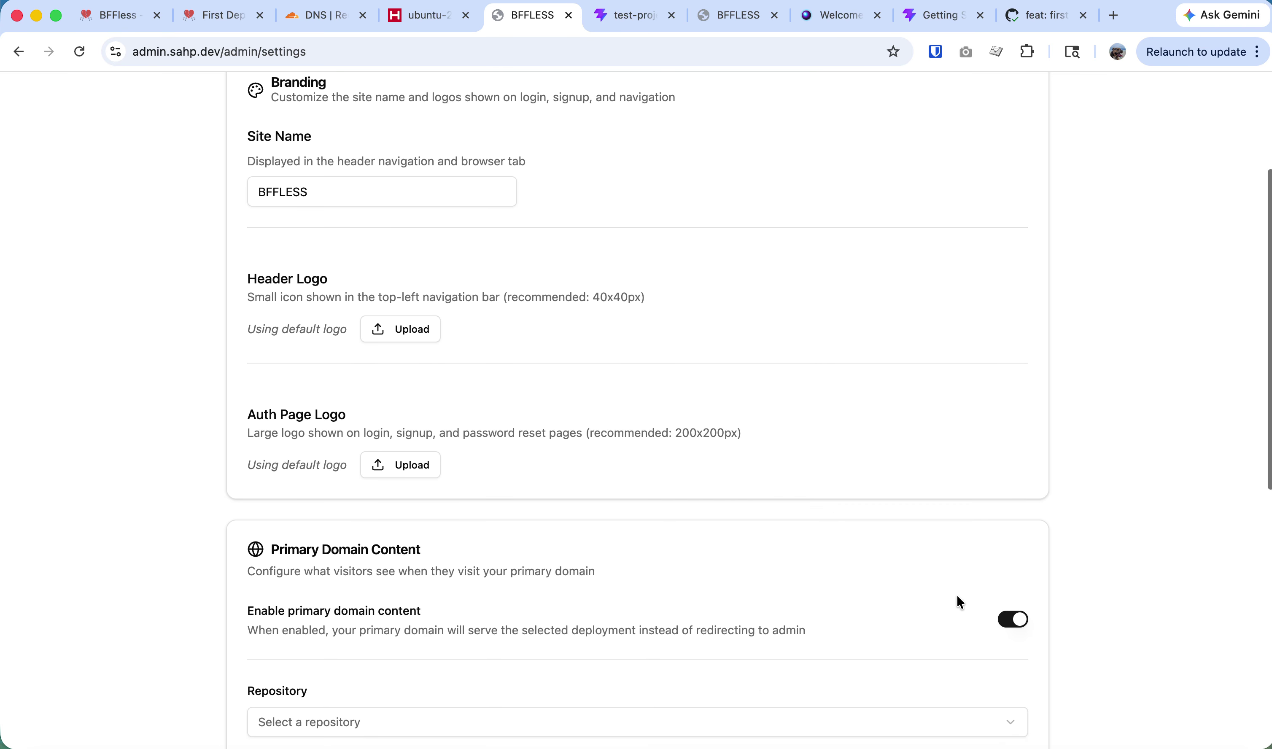
Serve repository test-project with alias production and path /dist.
scroll(957, 602, "down", 10)
left_click(357, 346)
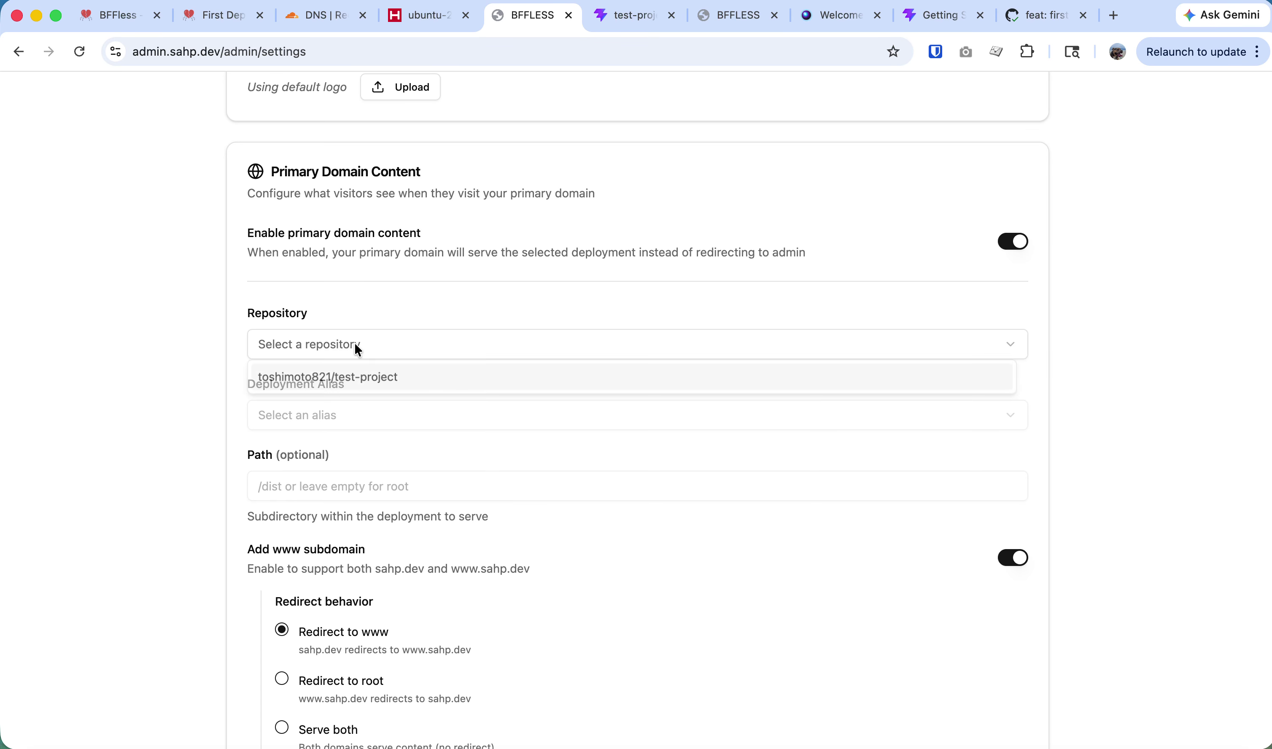
left_click(361, 380)
left_click(361, 419)
left_click(353, 453)
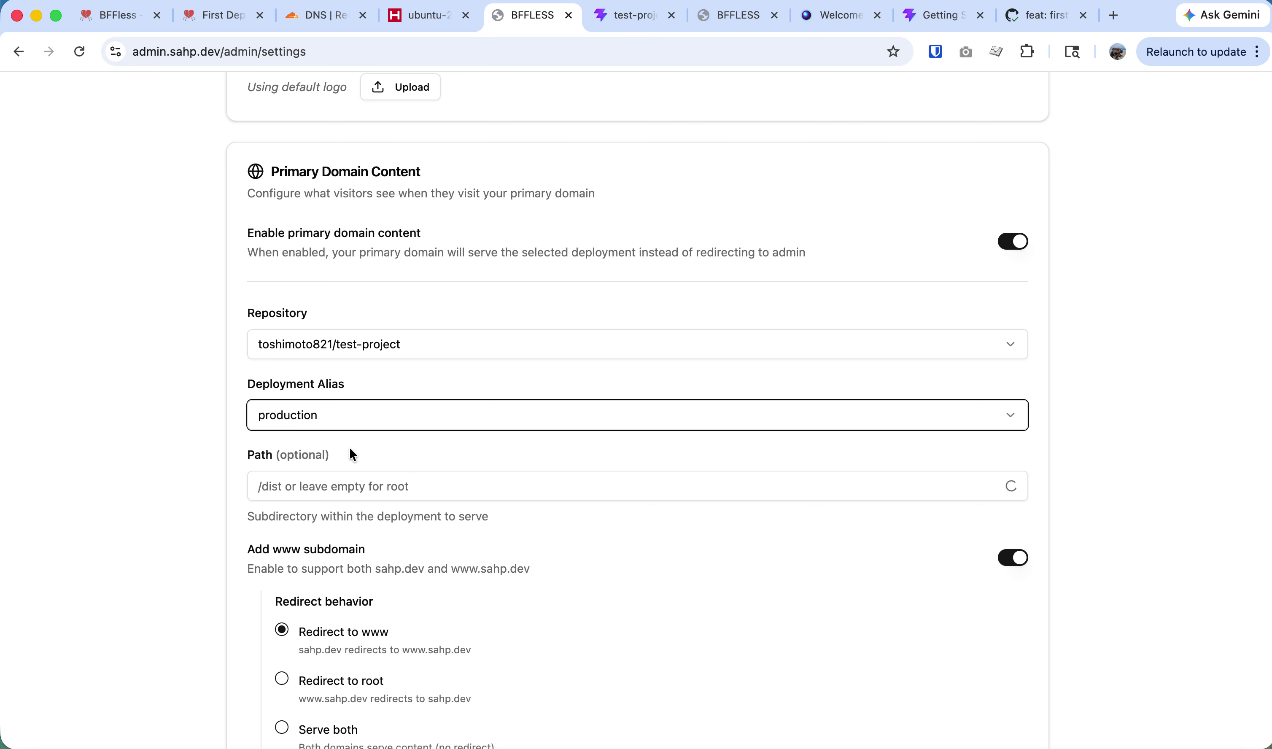
left_click(394, 494)
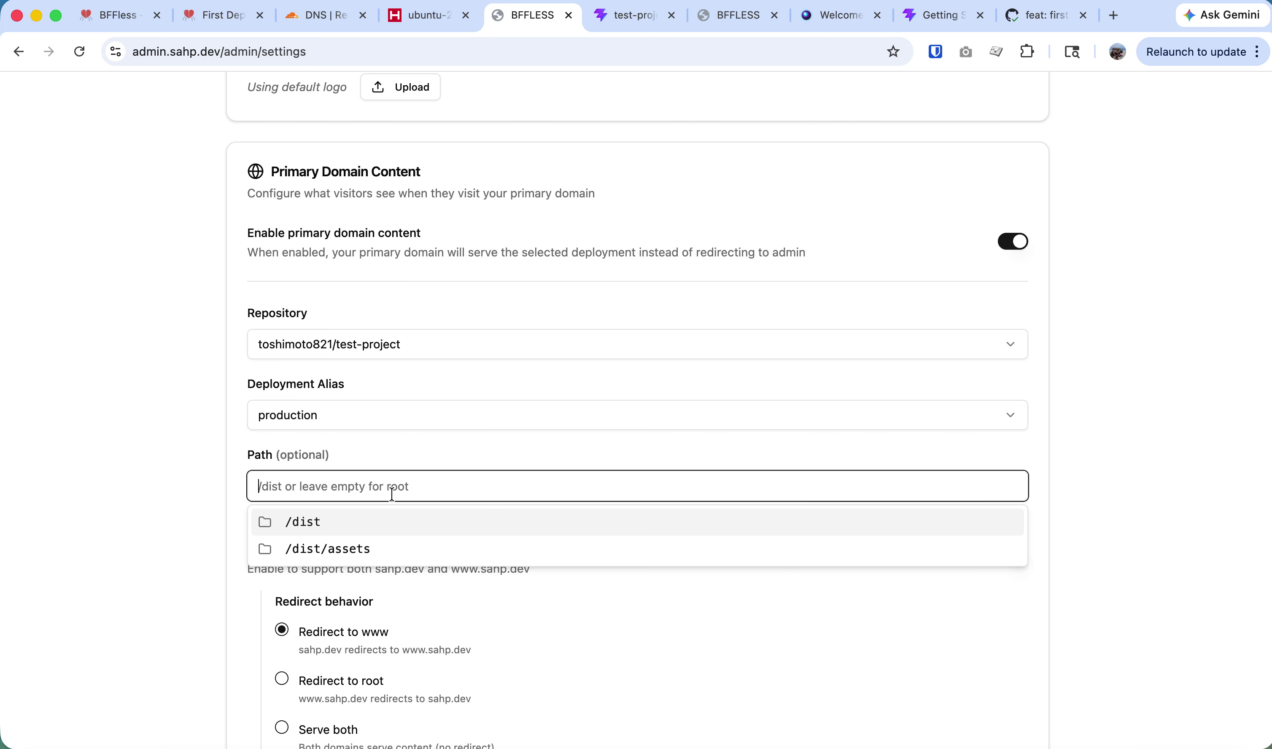
left_click(319, 522)
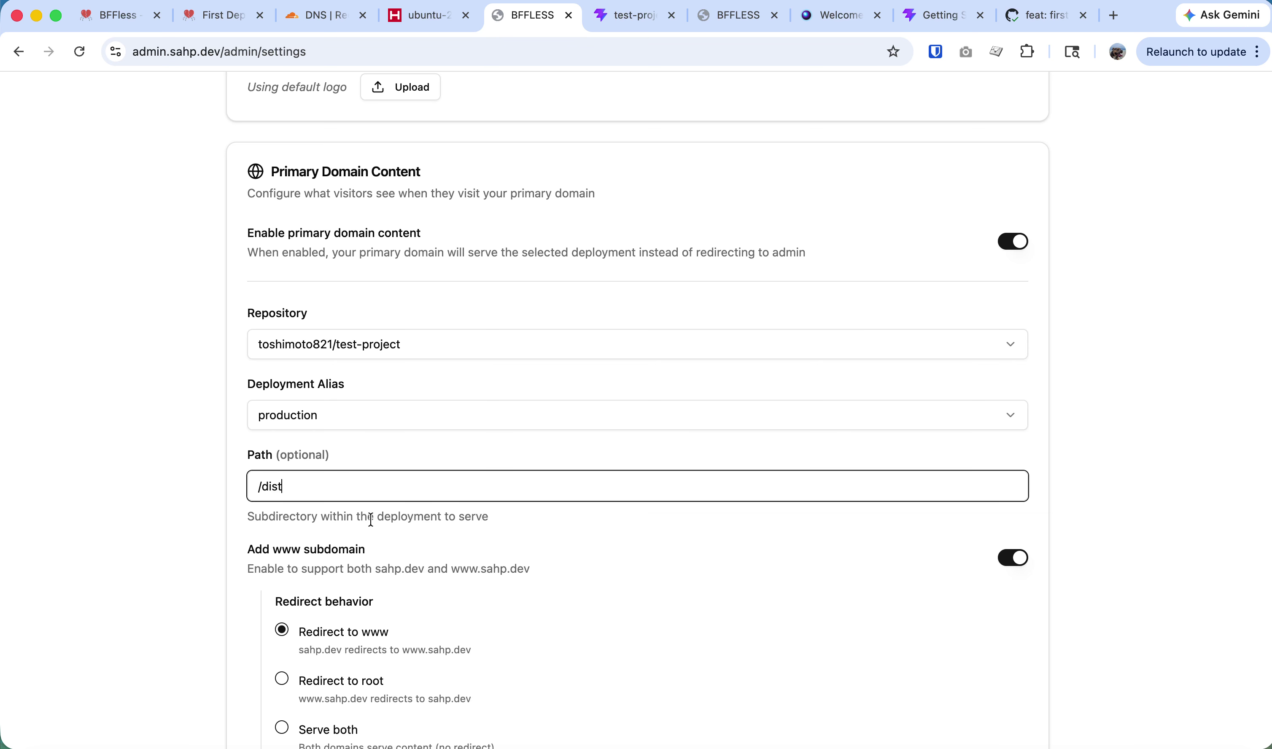
Turn off the www subdomain, save the primary domain settings, and open sahp.dev.
scroll(329, 567, "down", 3)
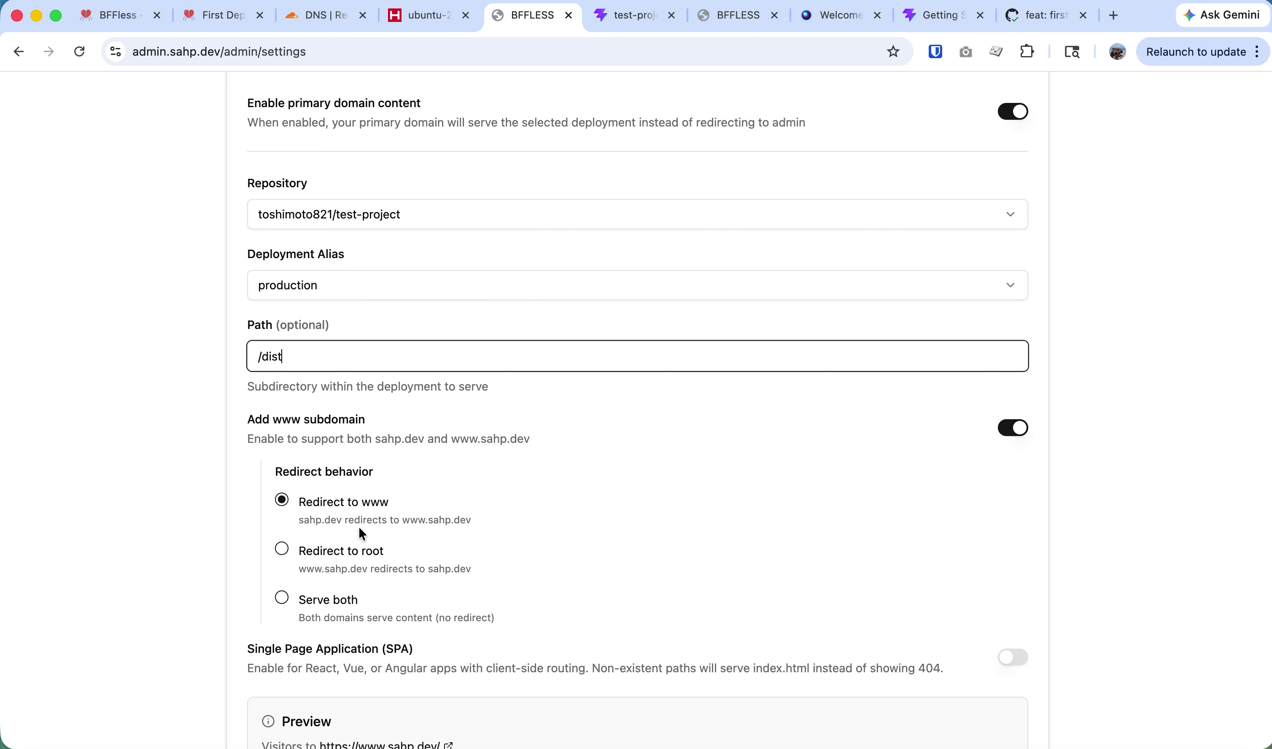
left_click(330, 554)
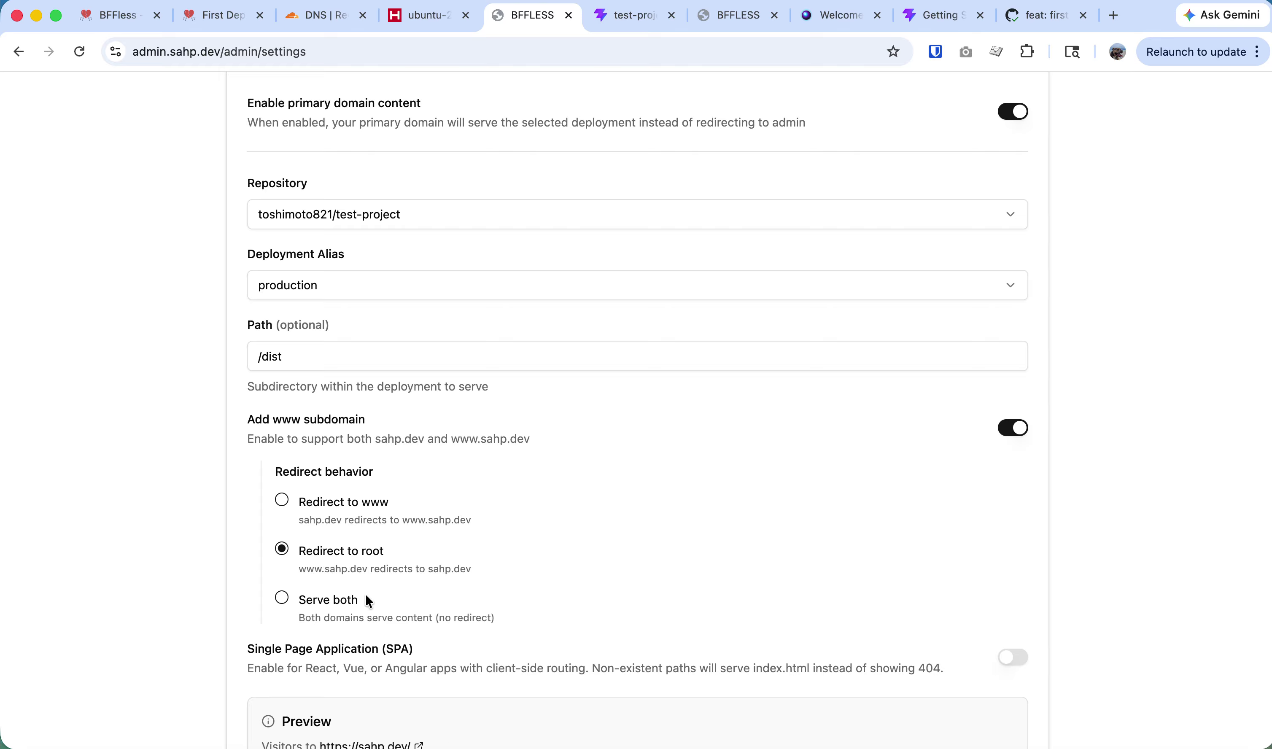
left_click(330, 601)
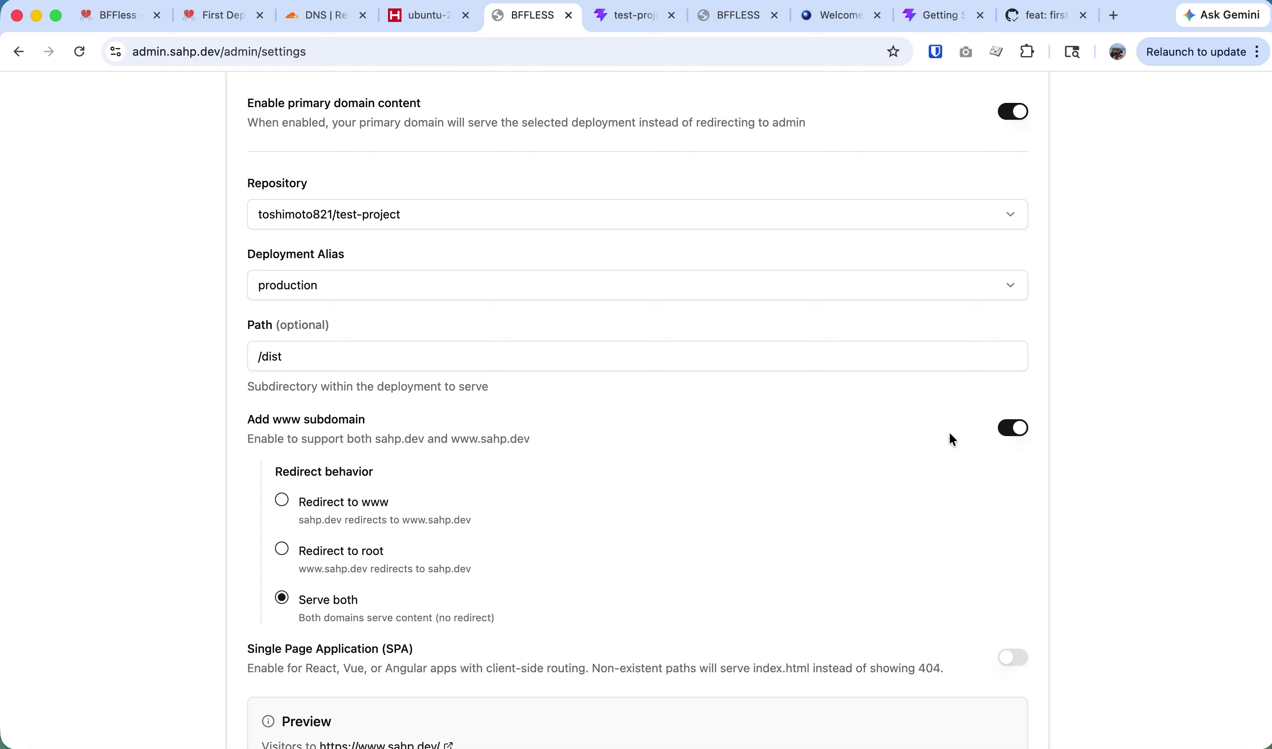
left_click(1013, 431)
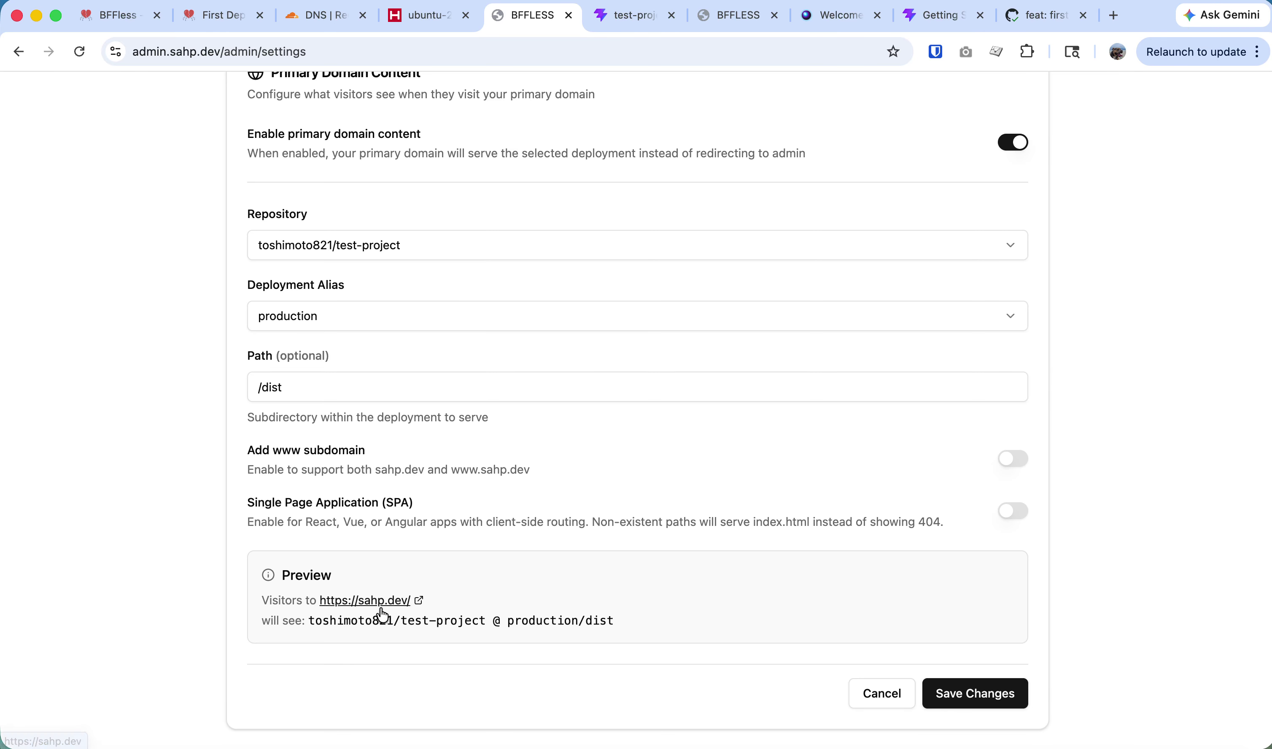
left_click(1002, 711)
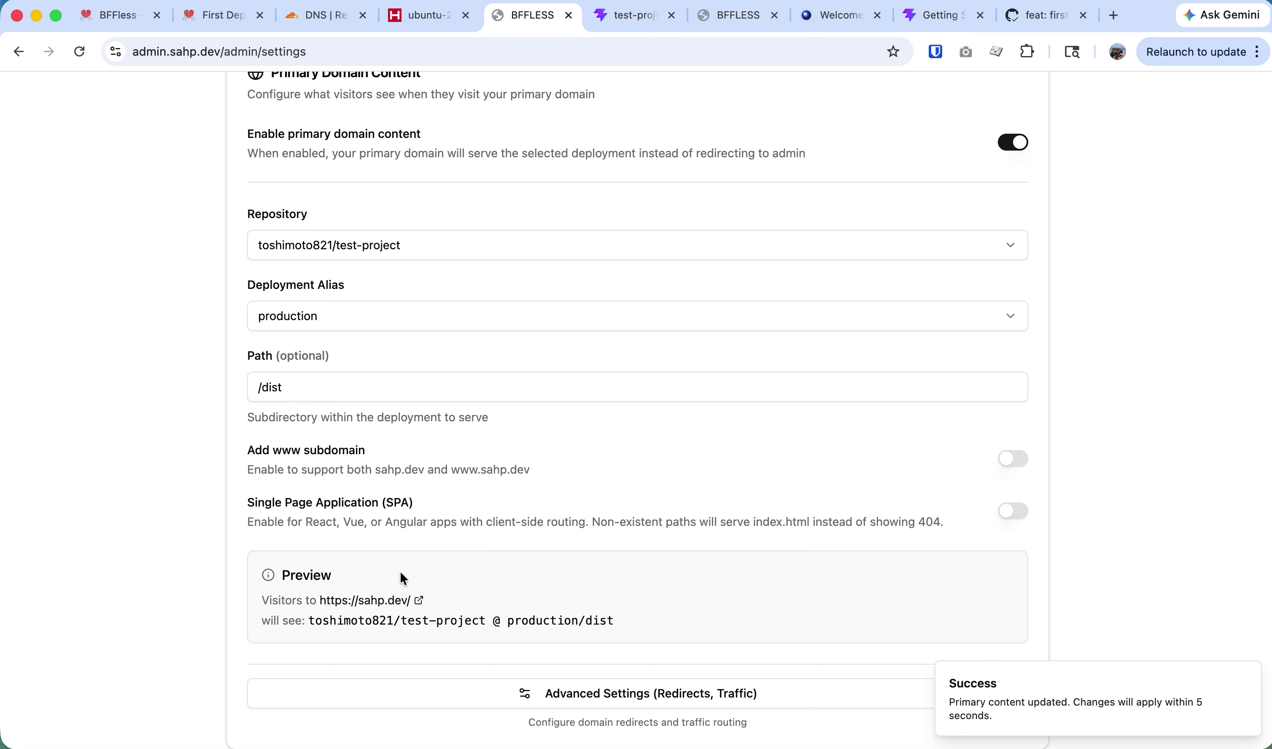
left_click(382, 606)
Confirm sahp.dev shows the Vite Get started page, then return to the admin home.
left_click(587, 16)
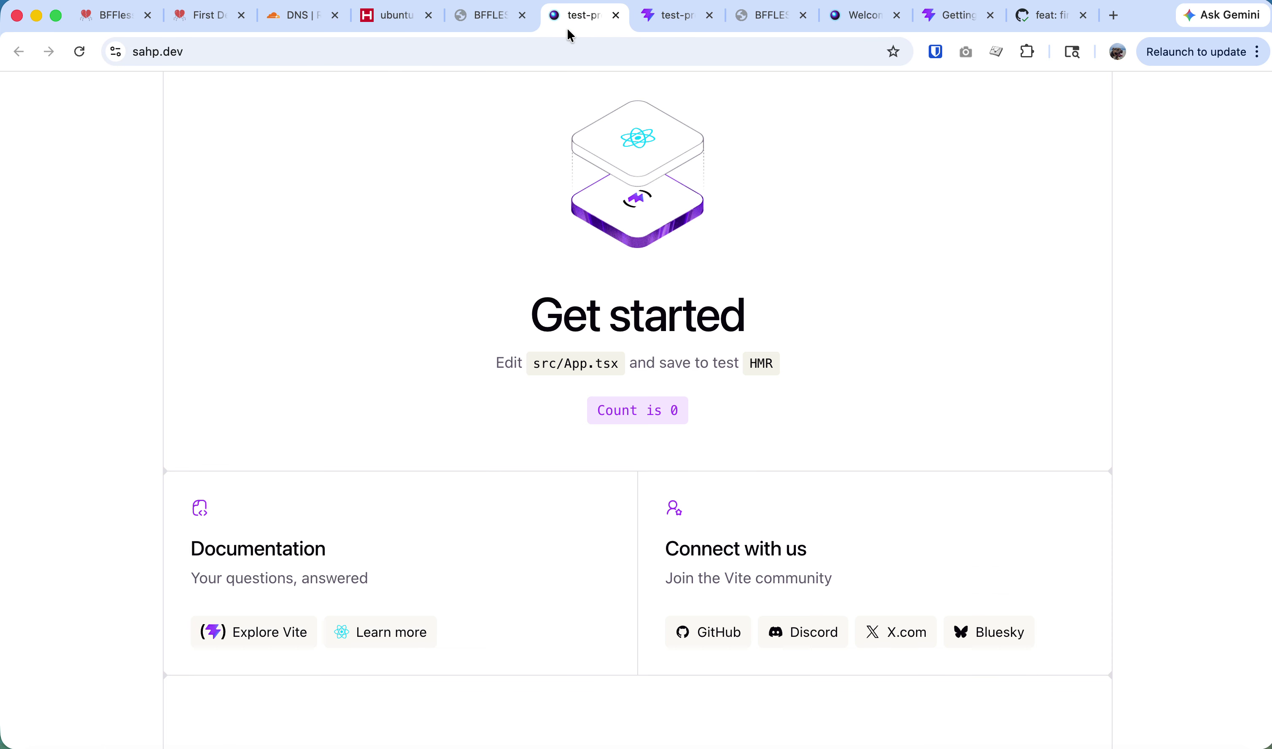
left_click(283, 53)
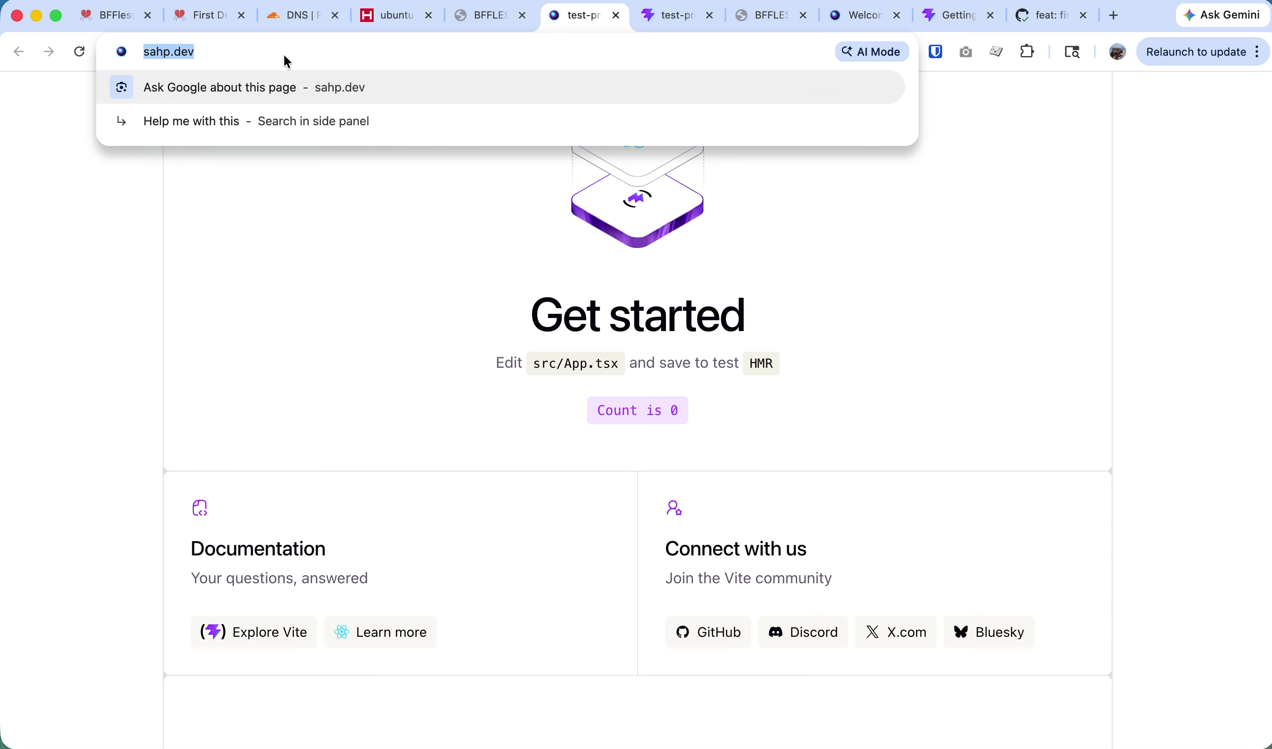
left_click(488, 19)
scroll(670, 743, "down", 1)
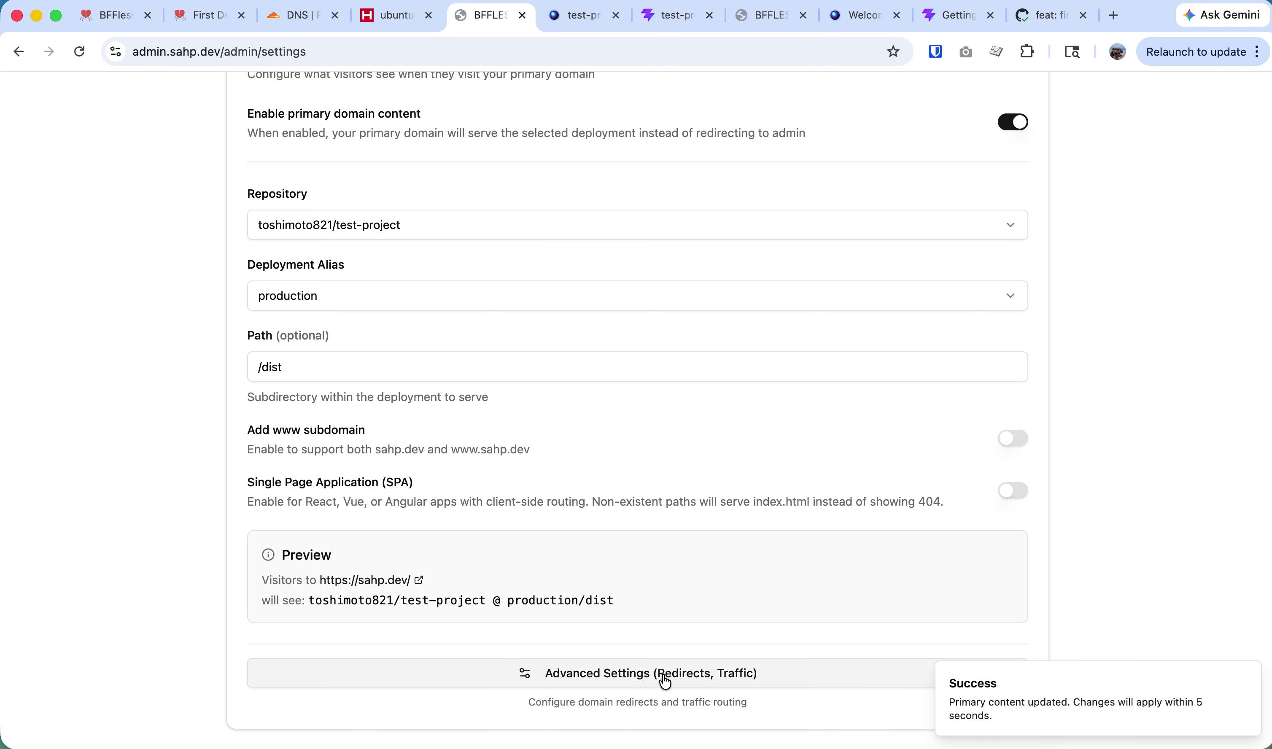
scroll(566, 567, "up", 20)
left_click(267, 167)
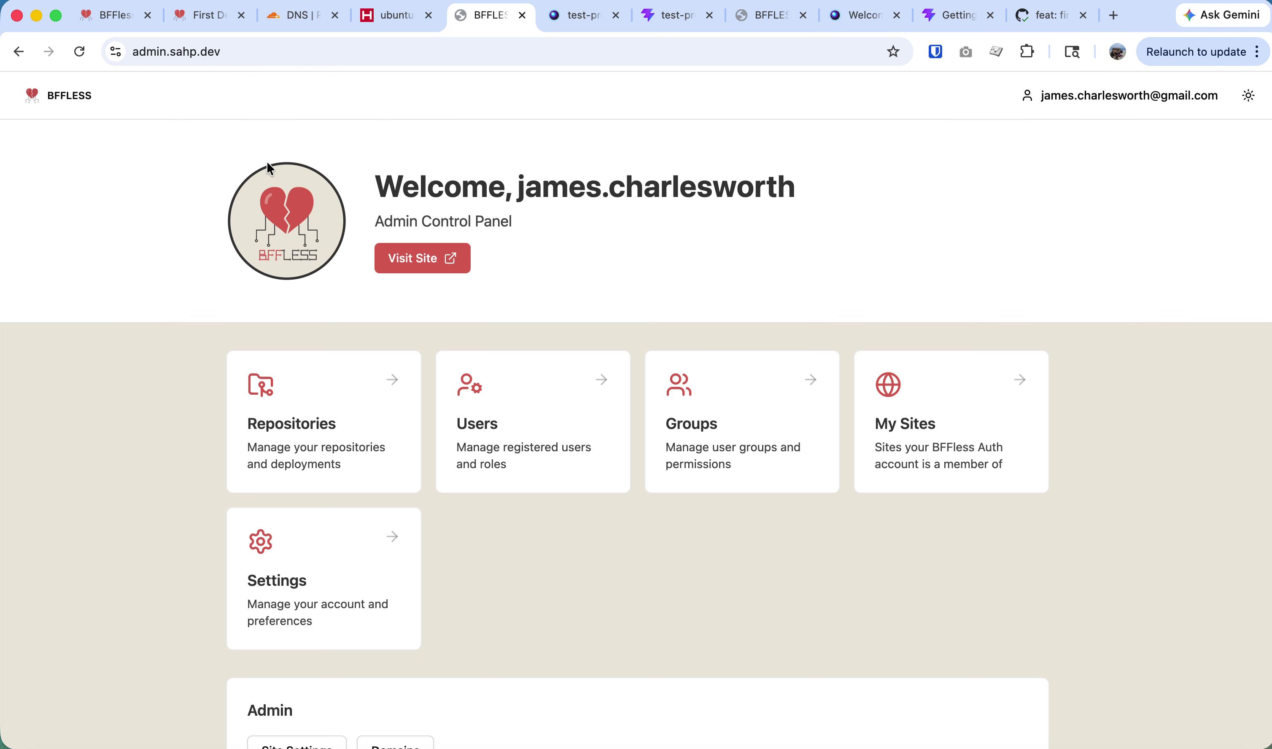
Browse test-project's Deployments, Branches, Aliases, Proxy Rules, Data and Uploads tabs, then reopen Repositories.
left_click(344, 468)
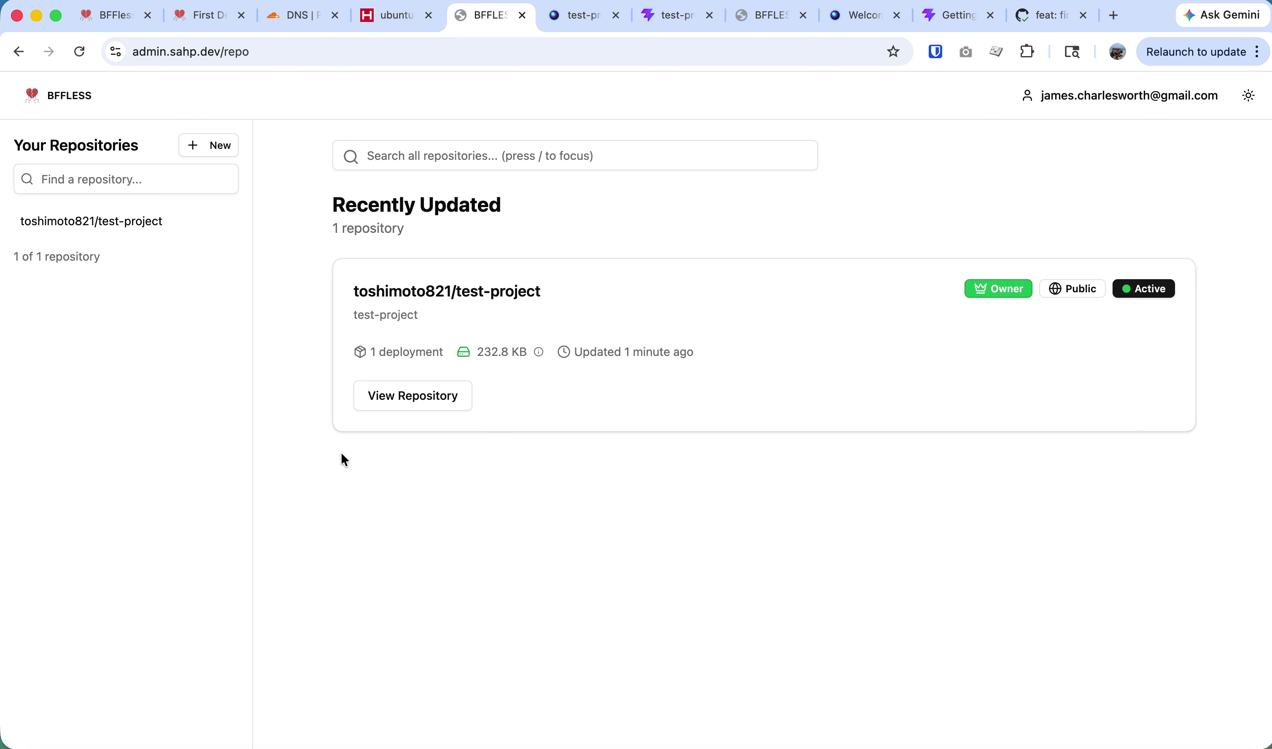
left_click(456, 291)
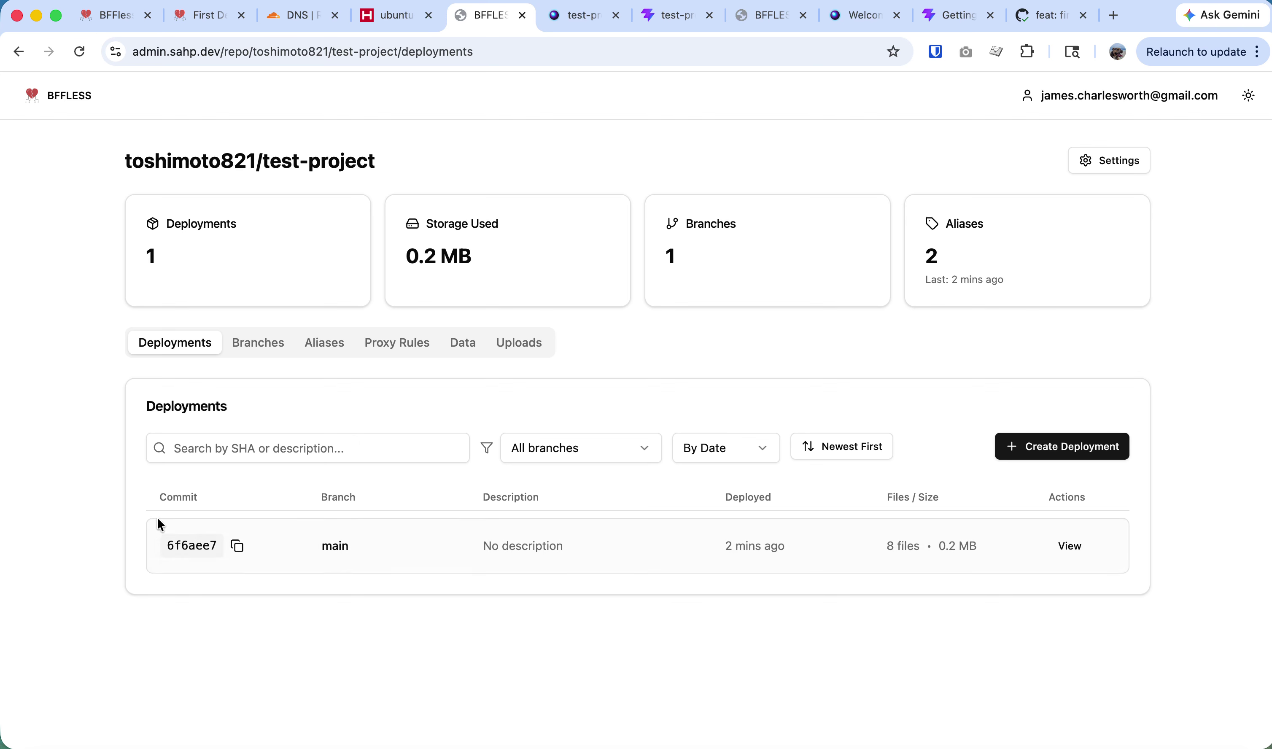
left_click(246, 351)
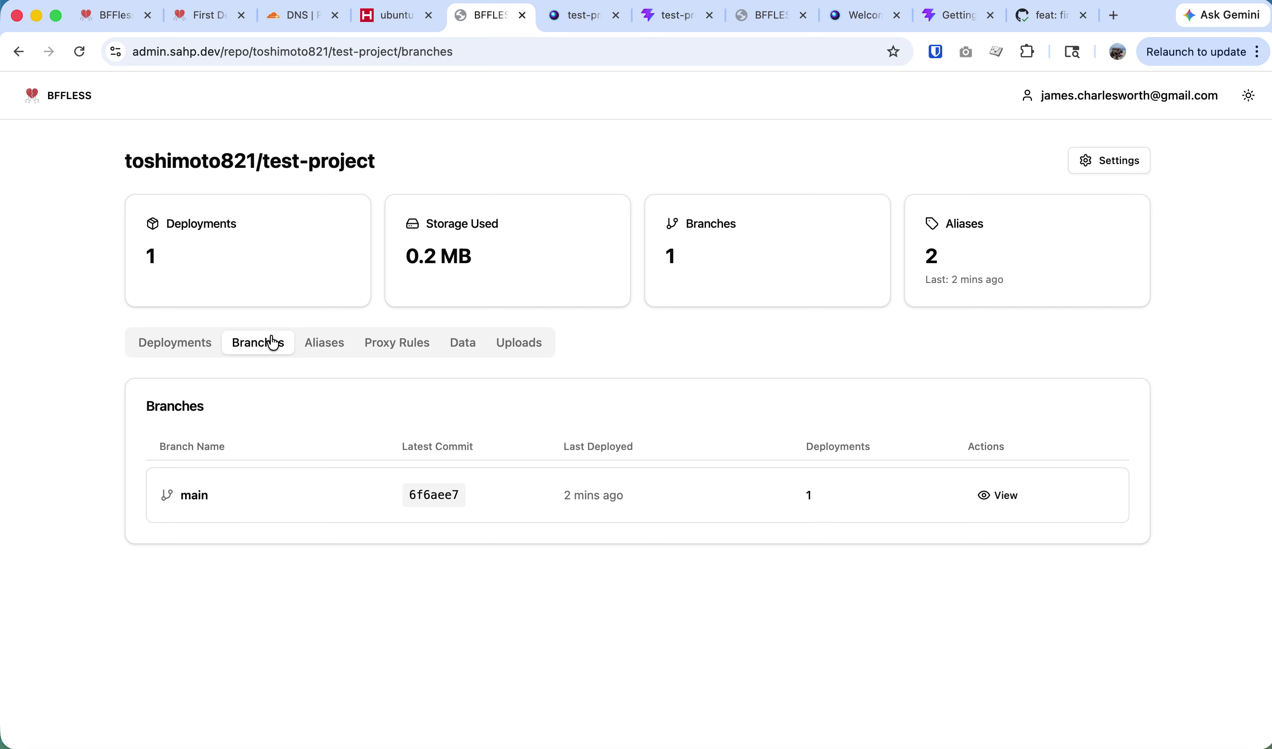
left_click(321, 346)
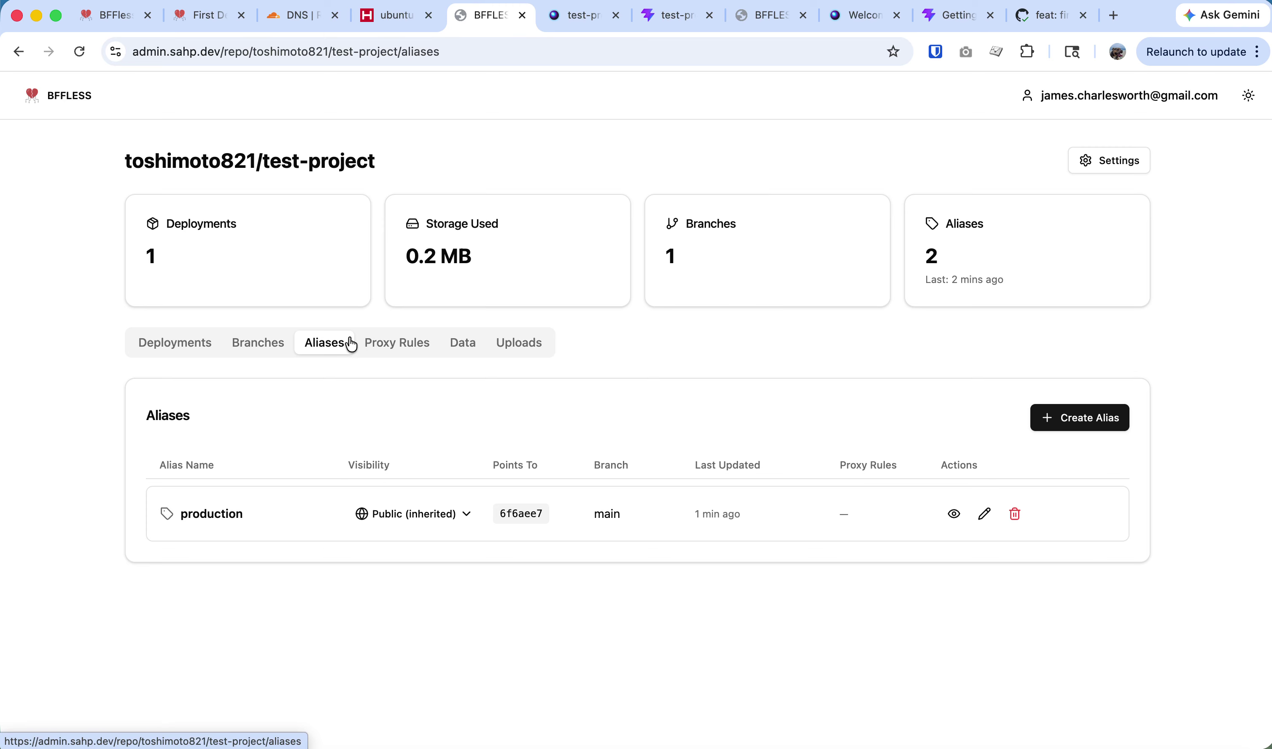
left_click(407, 349)
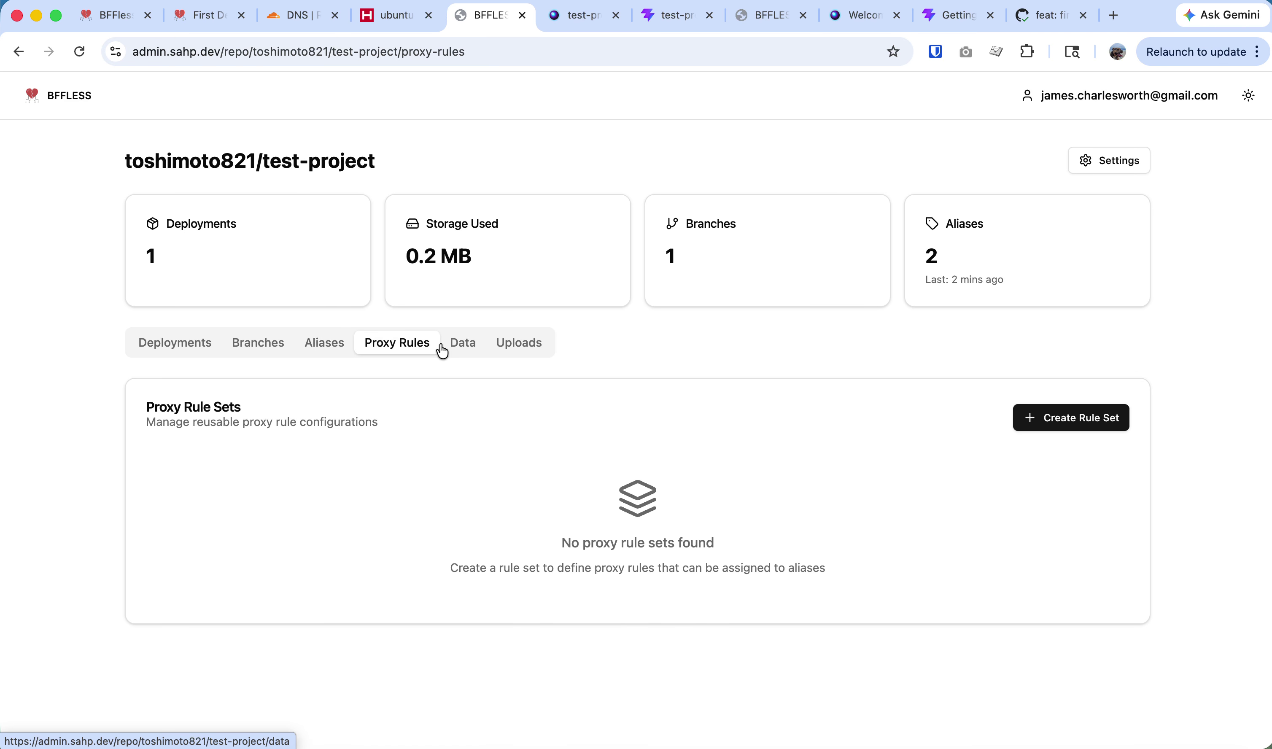
left_click(472, 352)
left_click(517, 350)
left_click(312, 345)
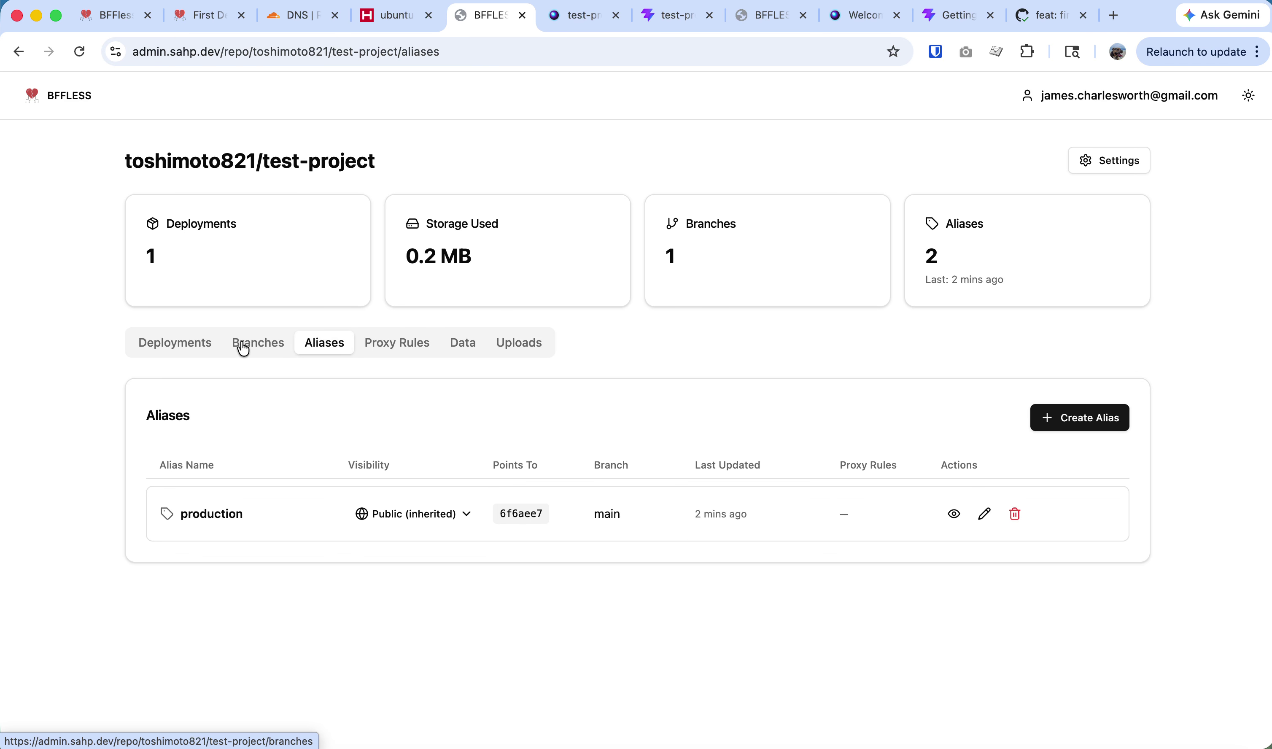
left_click(247, 345)
left_click(159, 346)
left_click(42, 101)
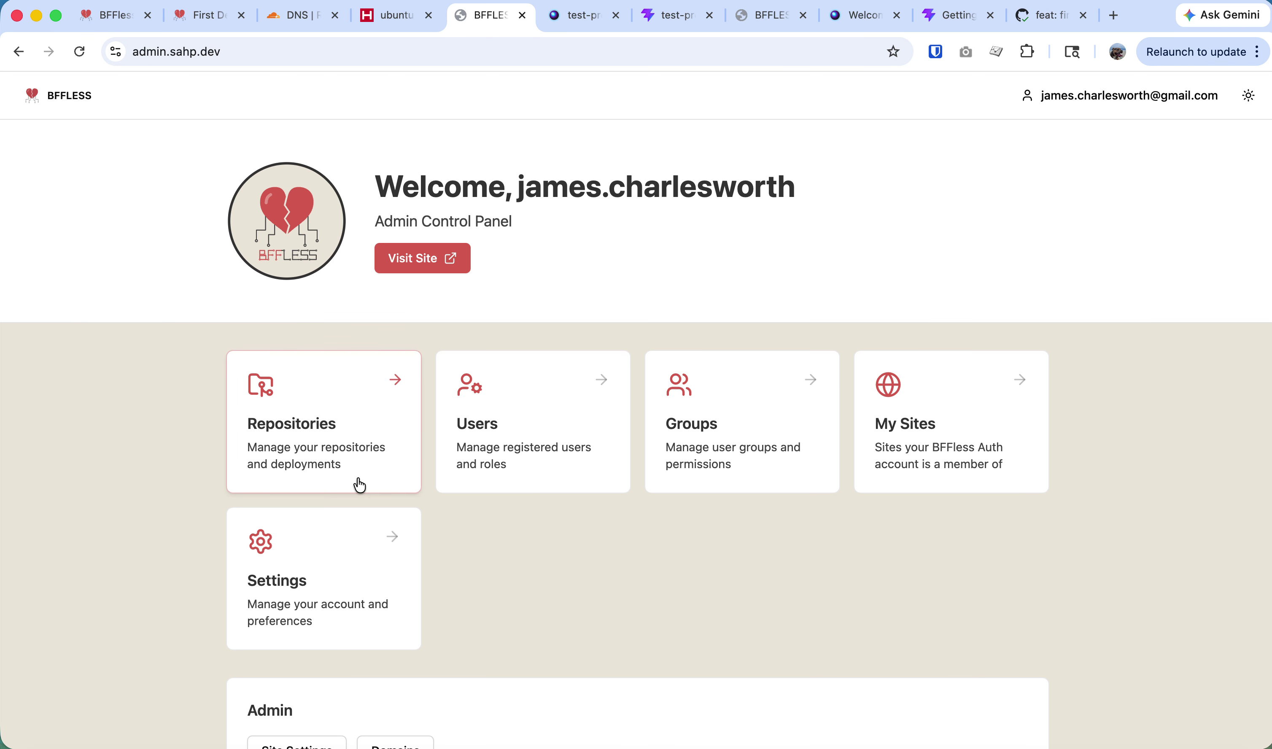
left_click(297, 380)
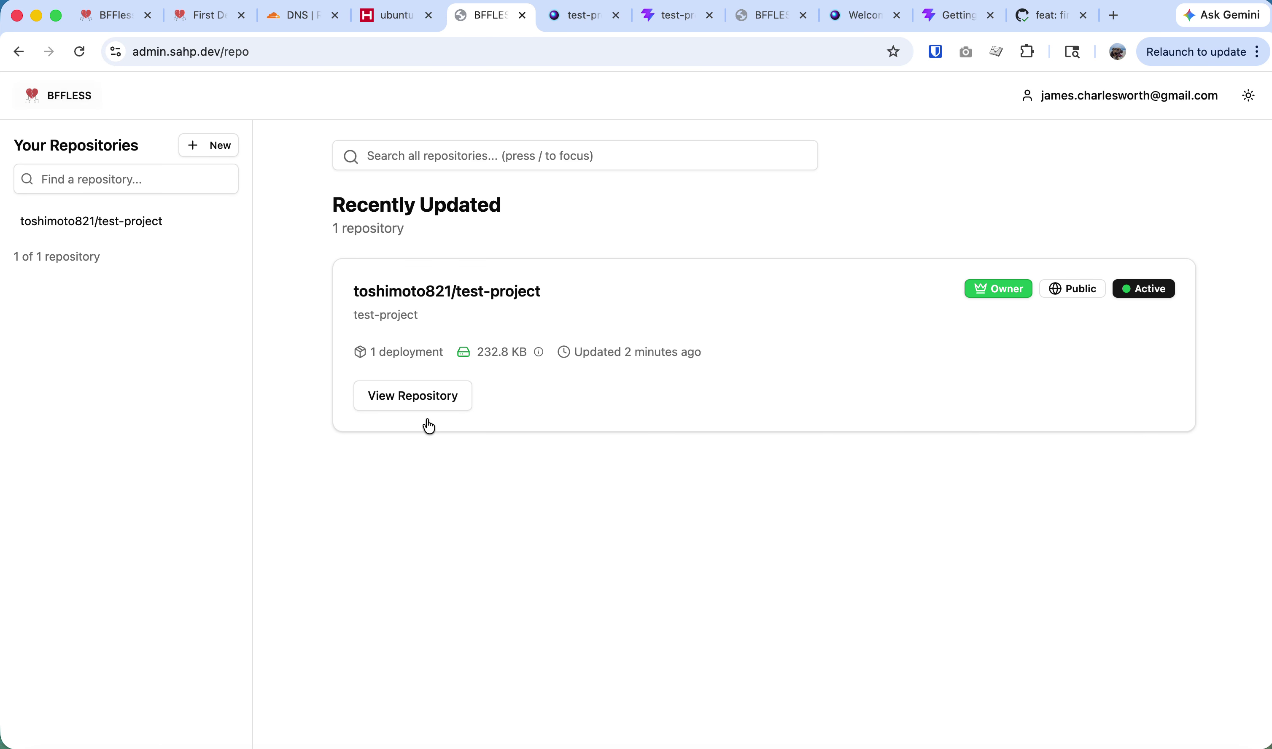
Ask Claude 'this site is kinda lame, can you make it cooler?' and answer 'cooler than a polar bear's toenails'.
key("super+Tab")
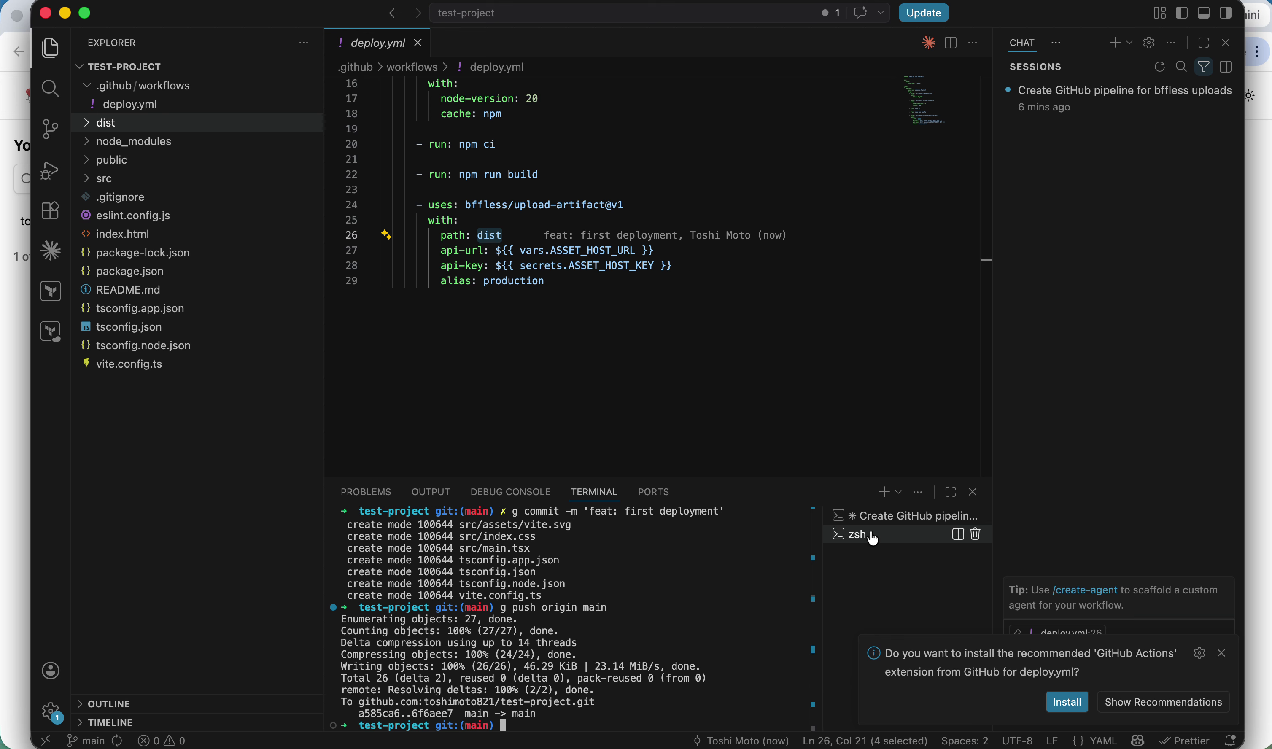
left_click(895, 516)
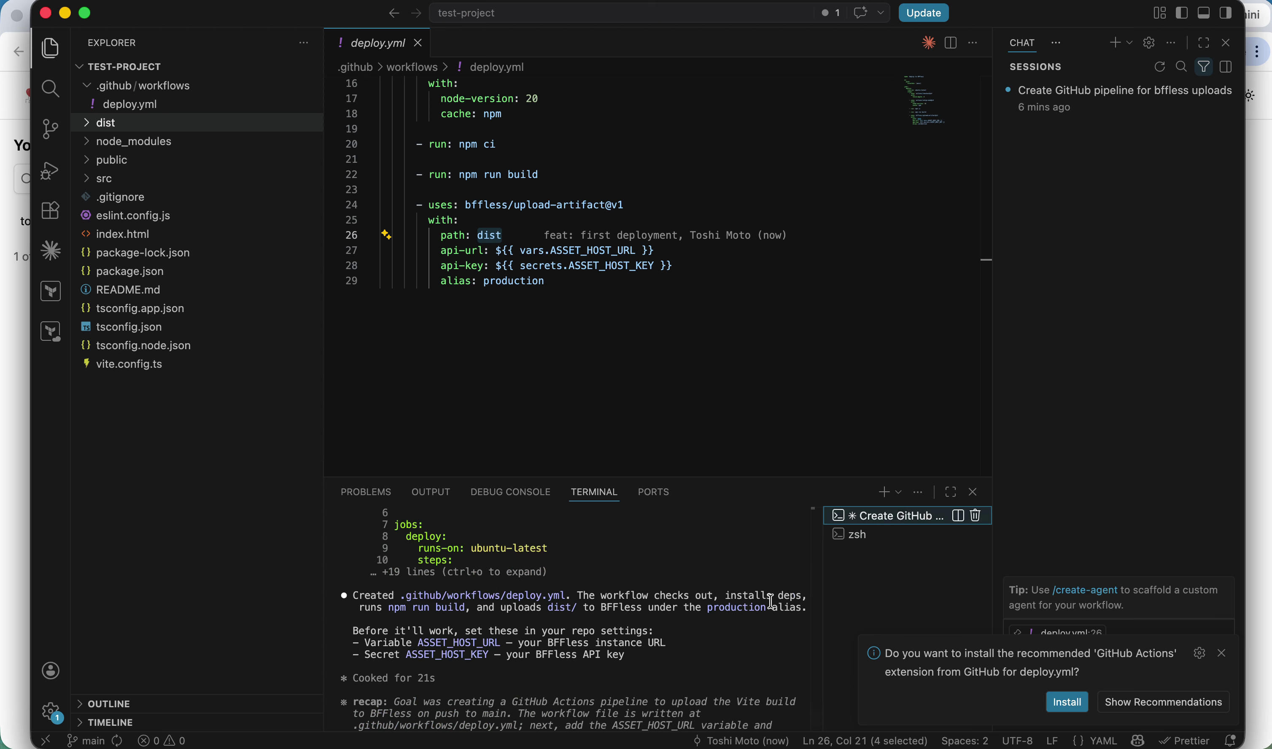
type("this ")
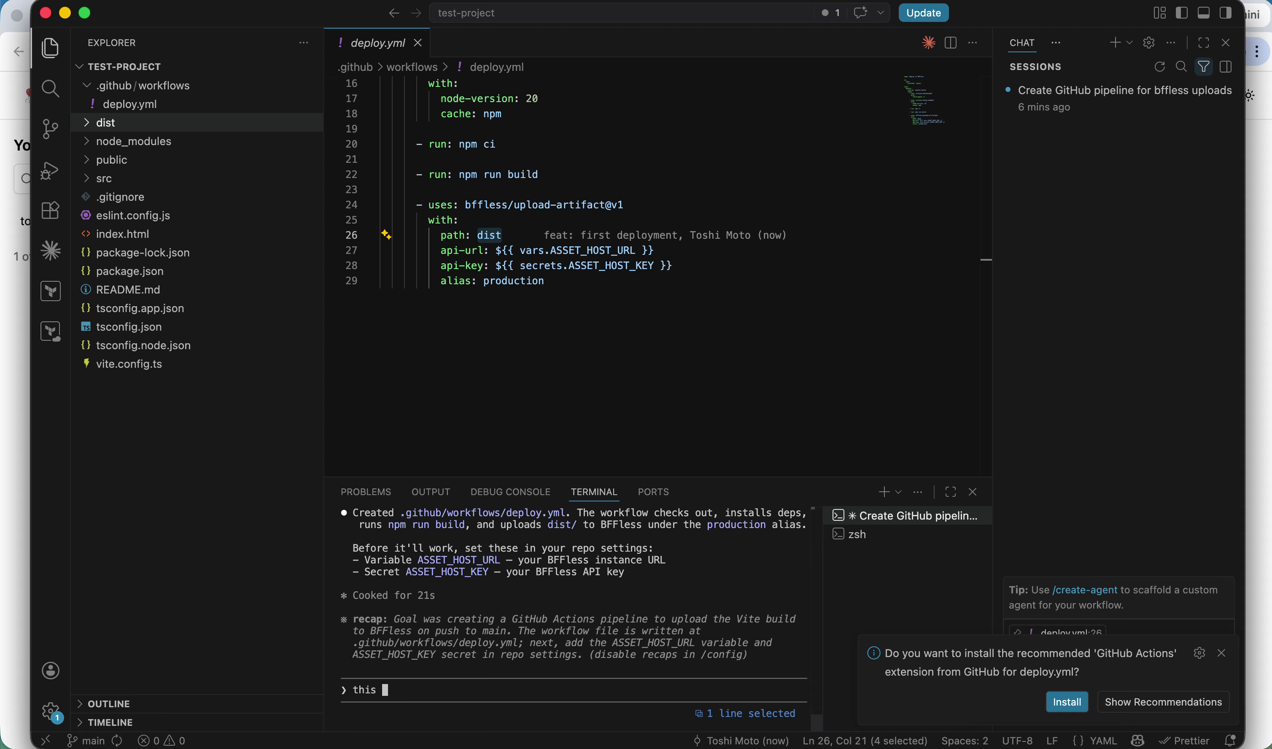
type("site is kina")
key("BackSpace")
key("BackSpace")
type("da lame, can you ma")
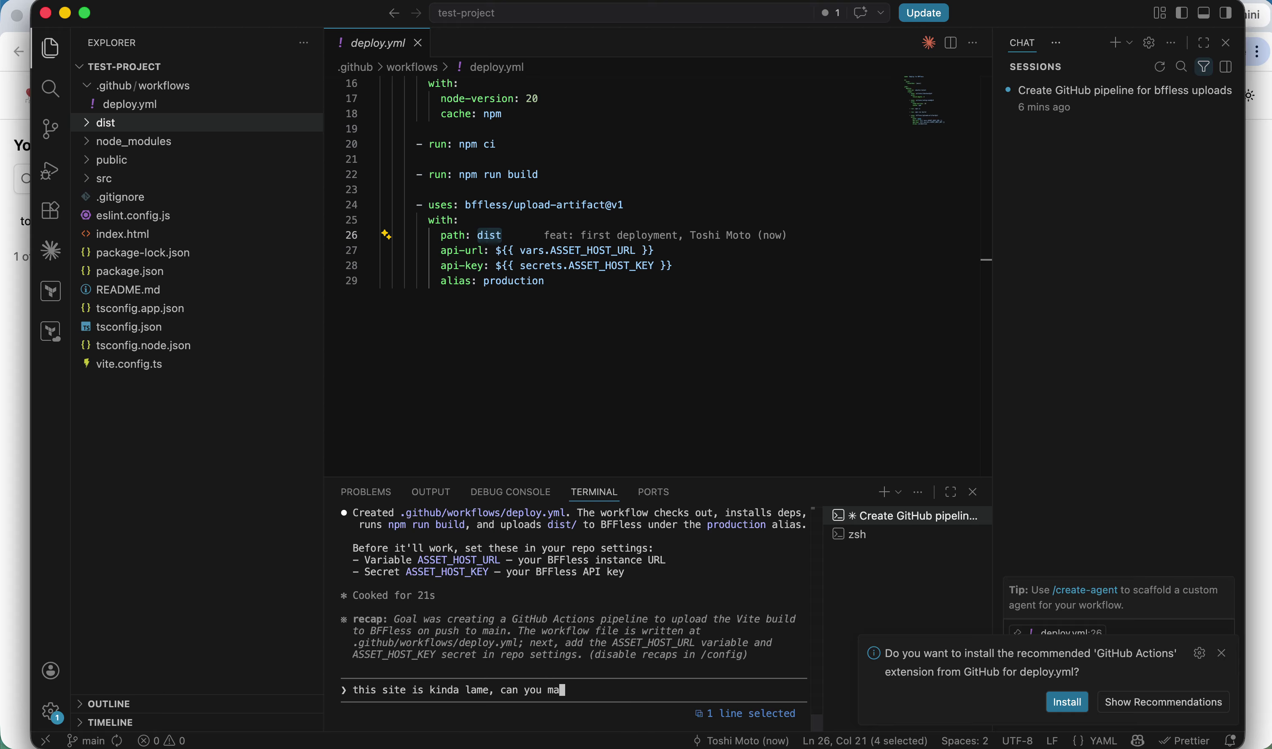
type("ke tt cooler?")
key("Return")
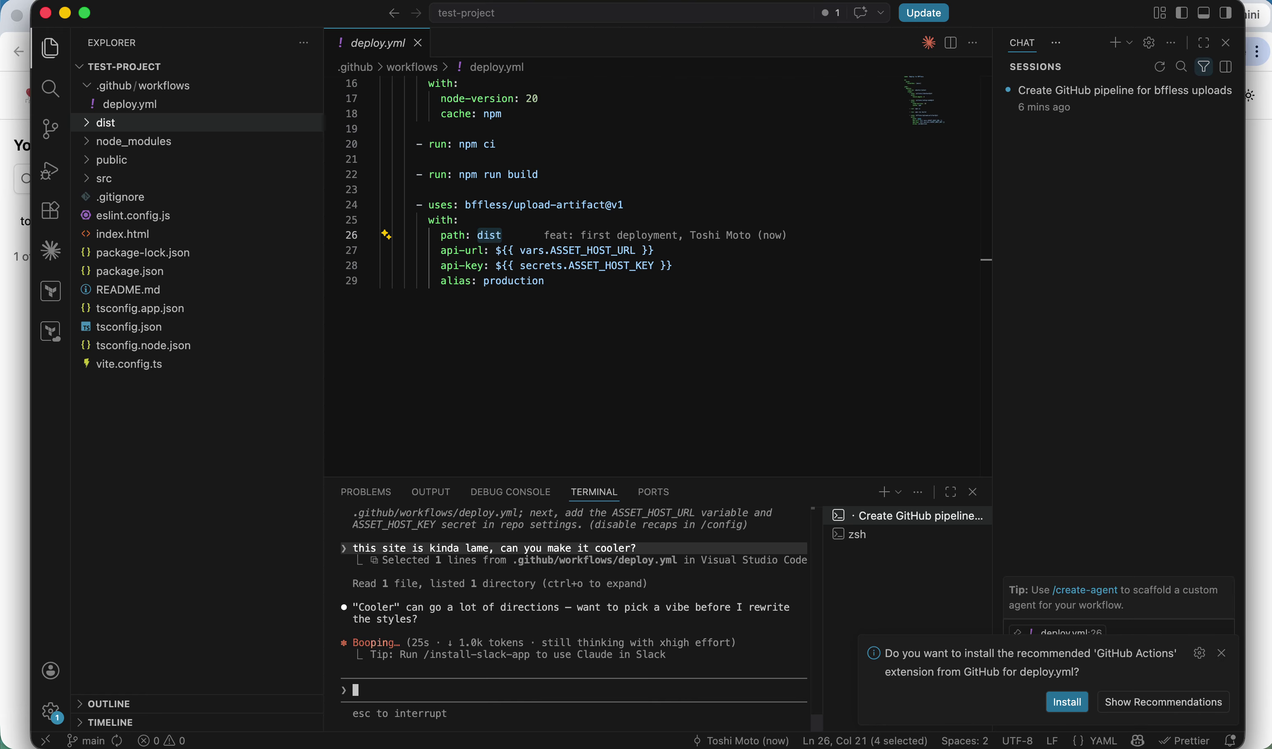
type("cooler than a po")
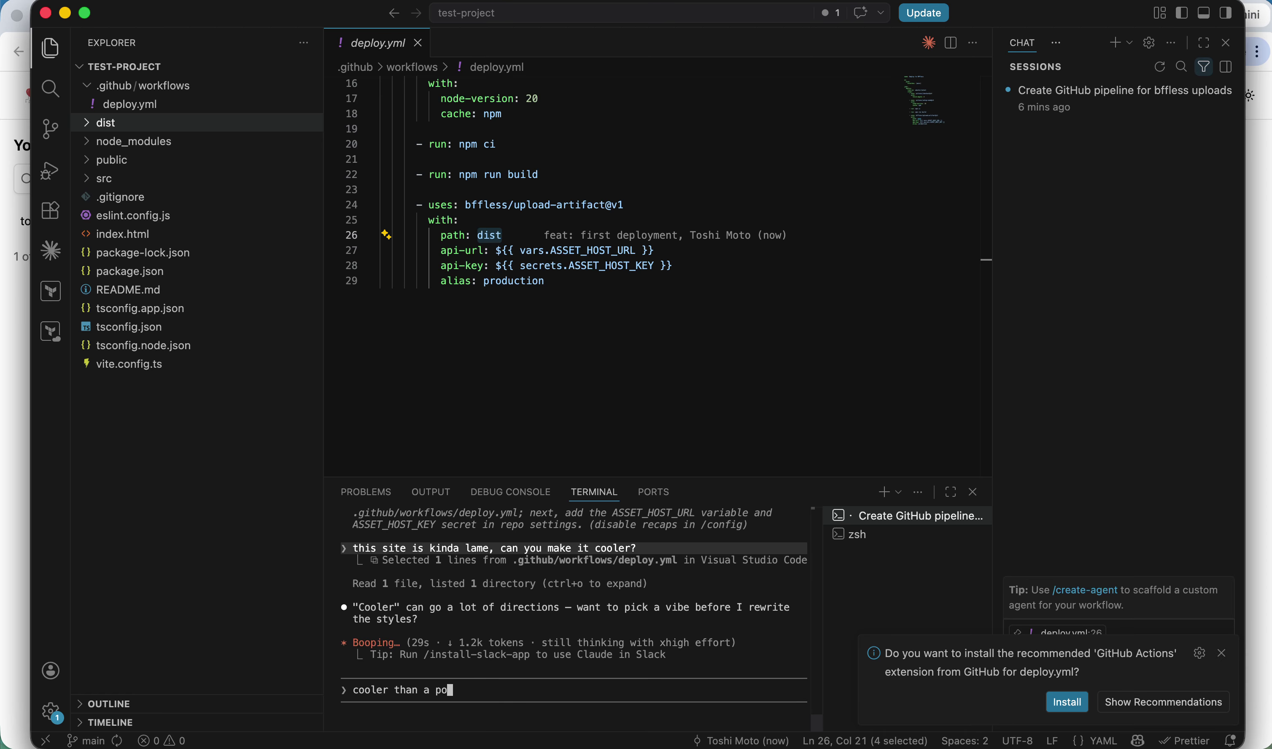
type("ler bears tol")
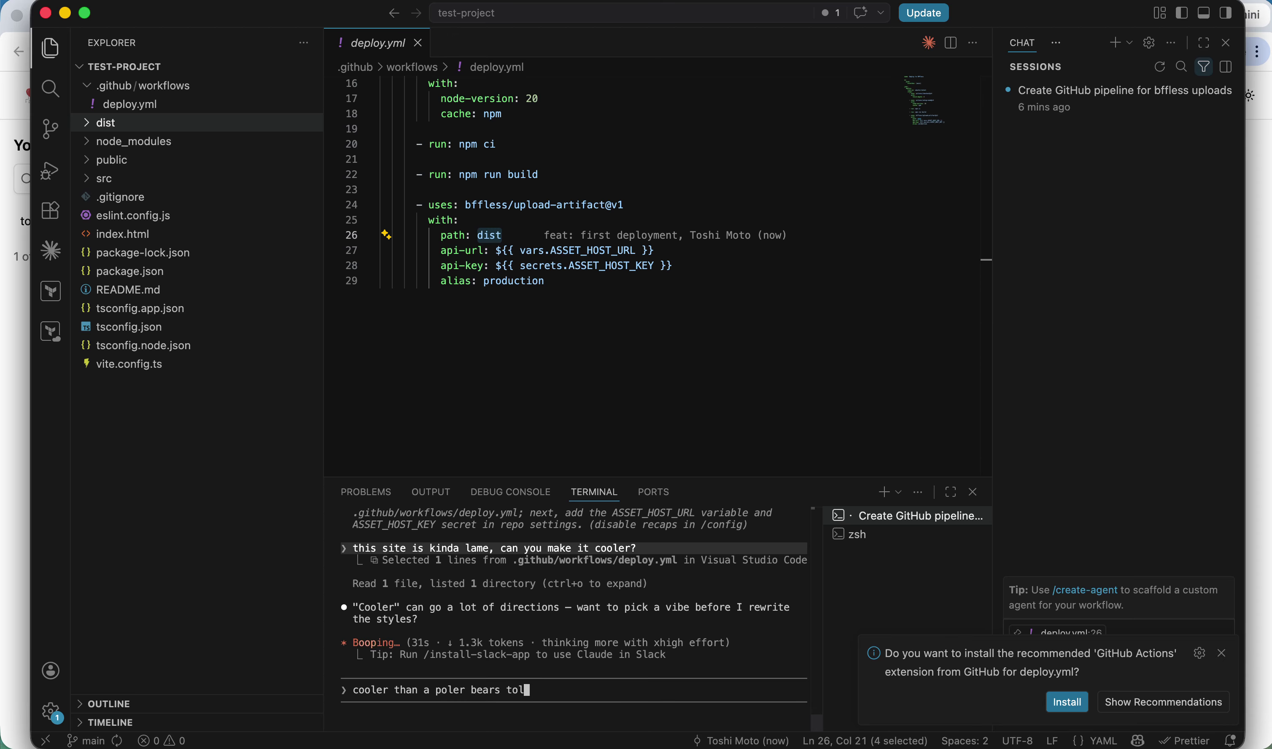
type(" nails")
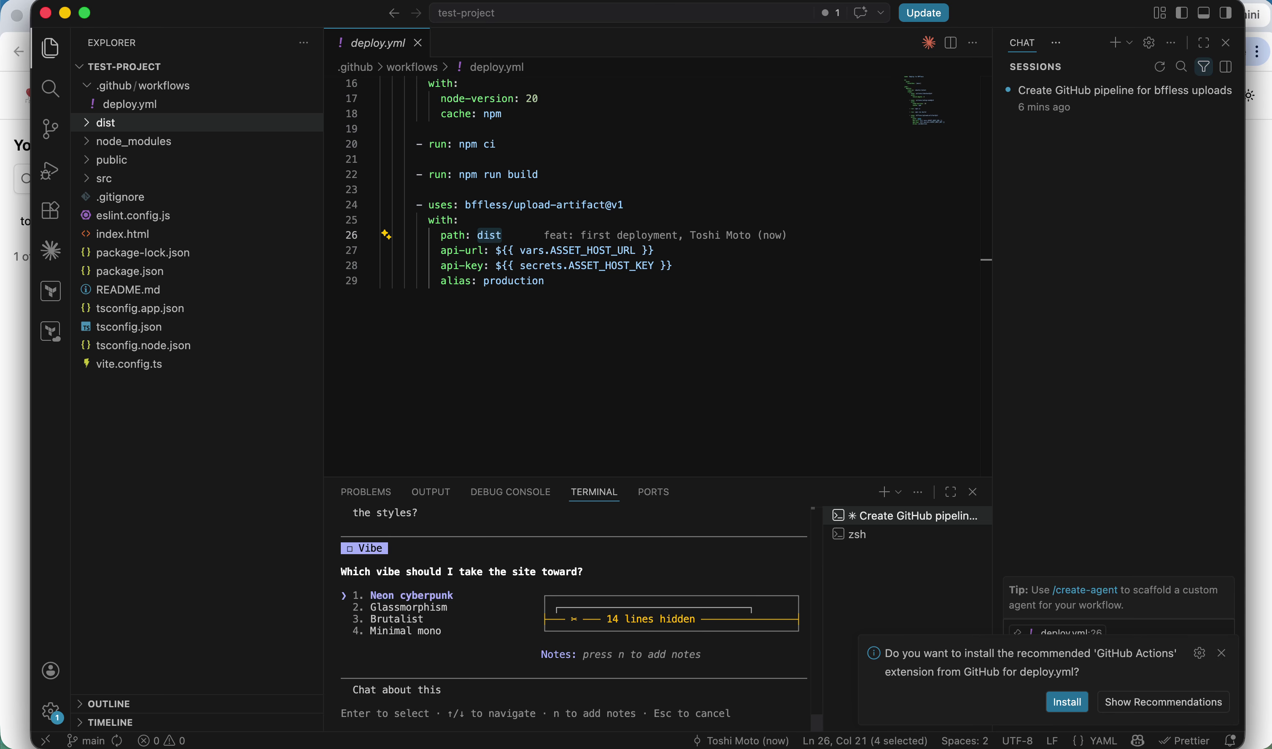
Pick the Neon cyberpunk vibe and allow all of Claude's edits for this session.
key("Return")
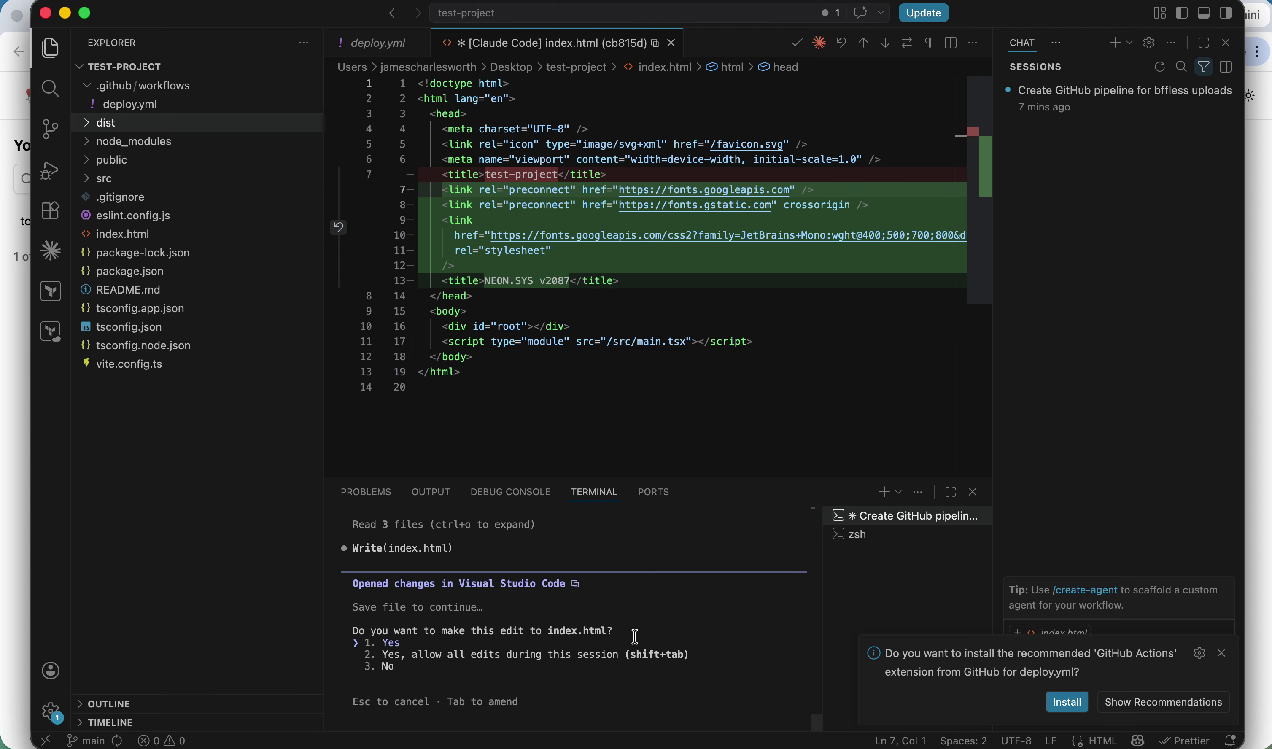
key("shift+tab")
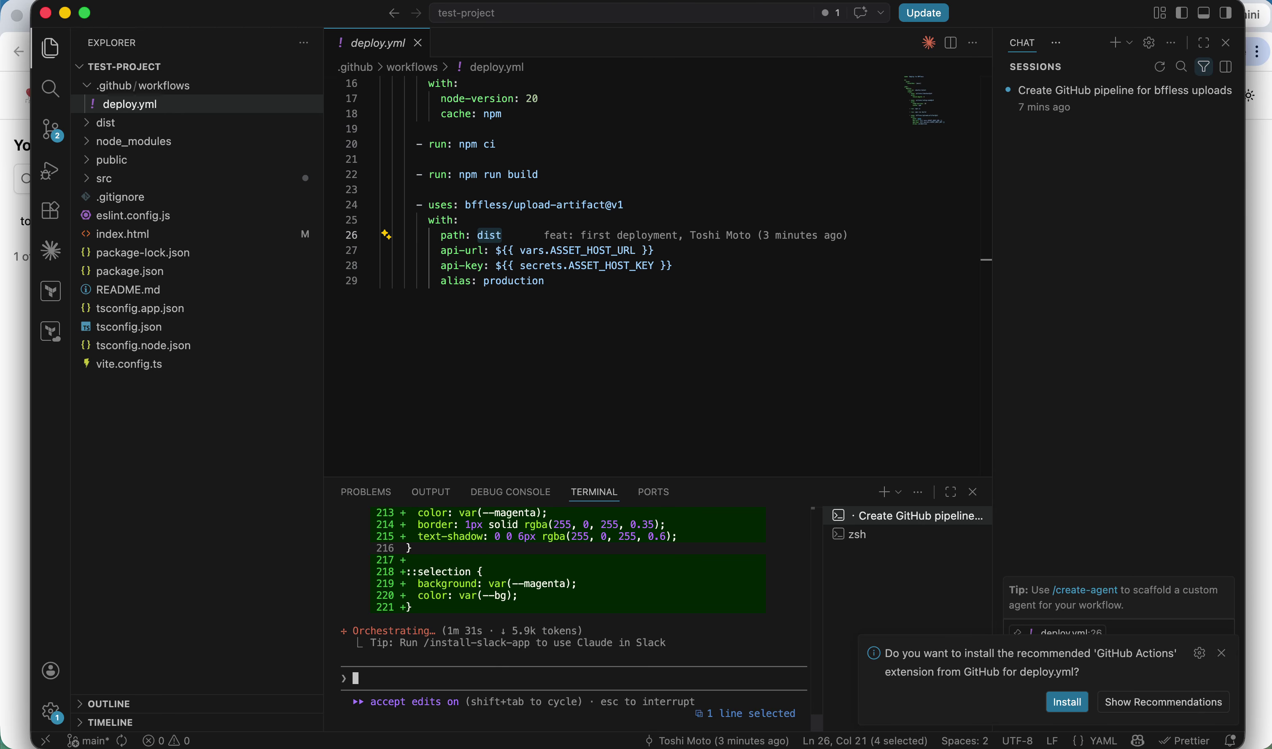
Create and switch to the feat/polar-bear branch in a new terminal.
left_click(885, 492)
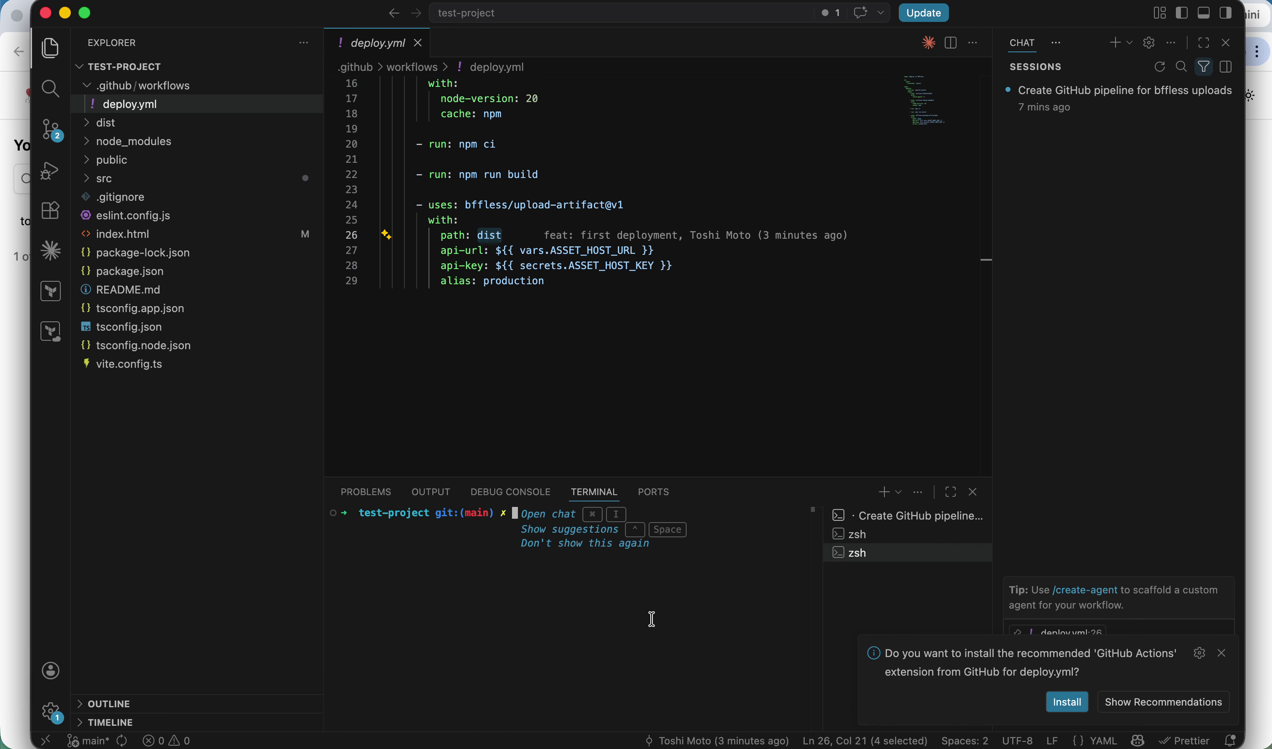
type("g checkout -b ")
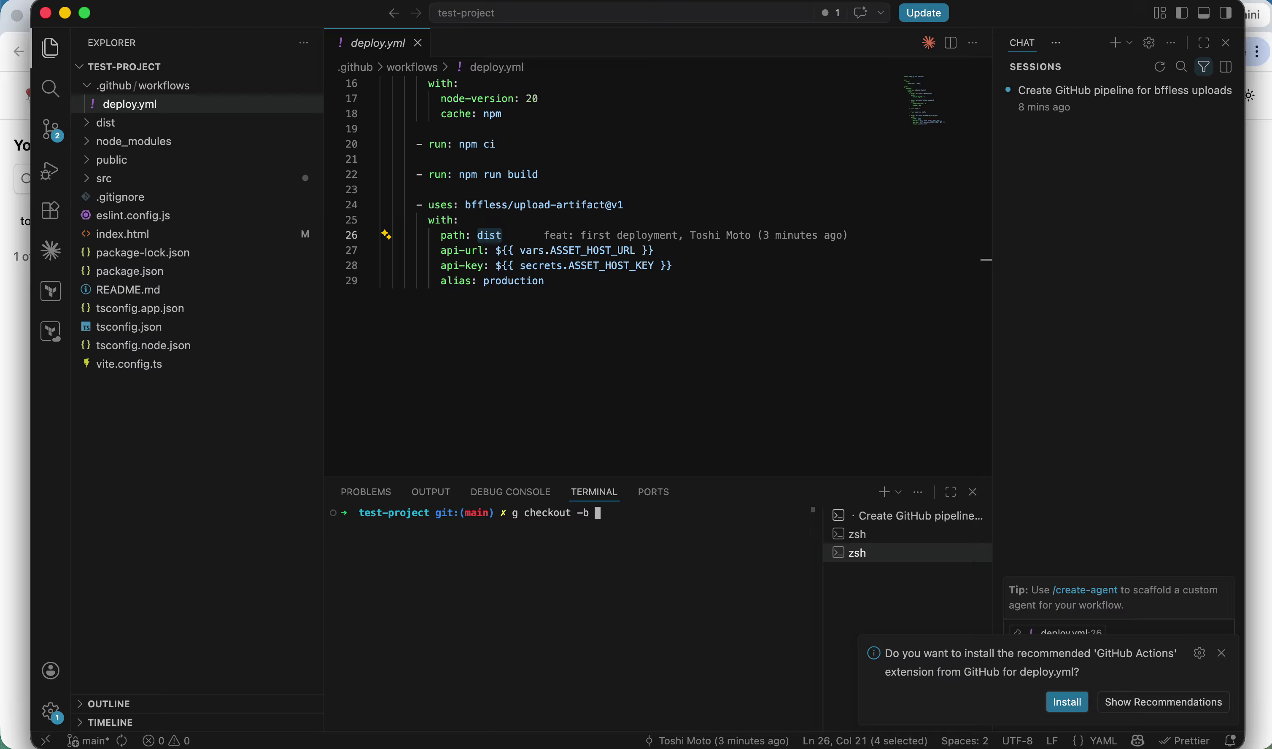
type("feat/polar-bear")
key("Return")
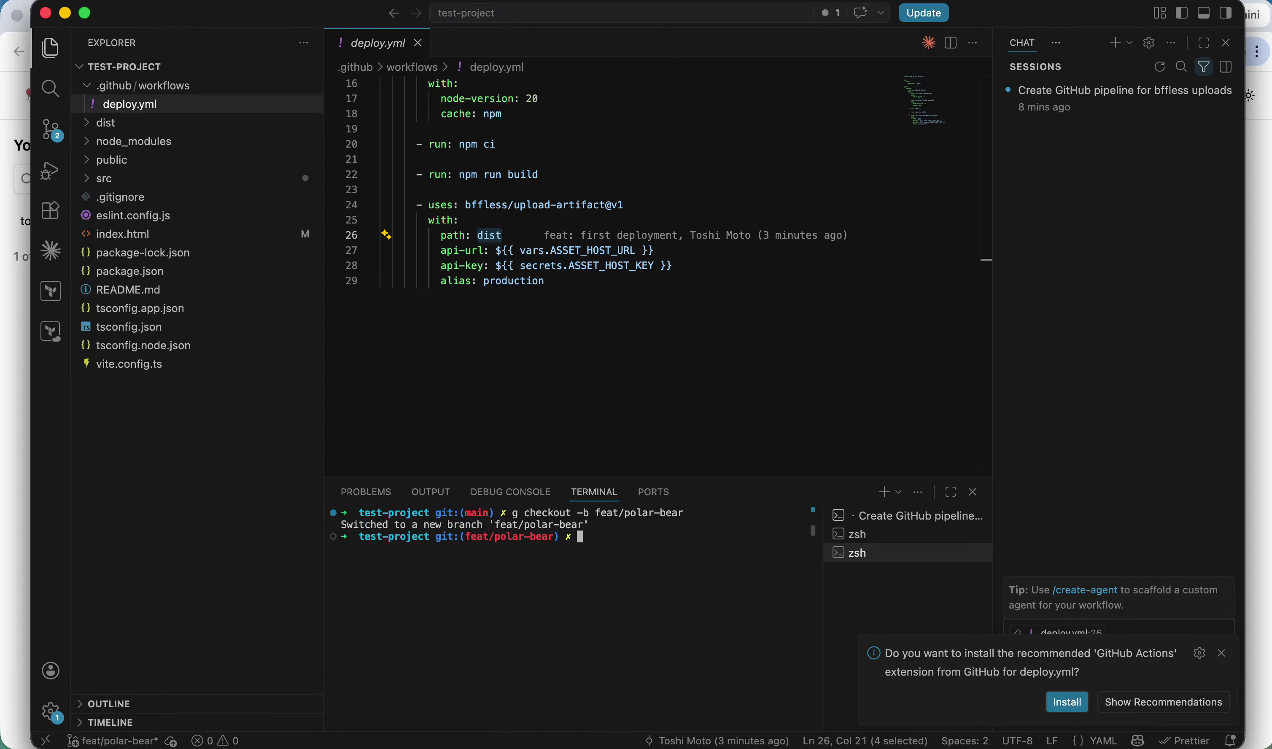
Back in the Claude session, close the chat panel and notification, and approve the build check.
left_click(884, 516)
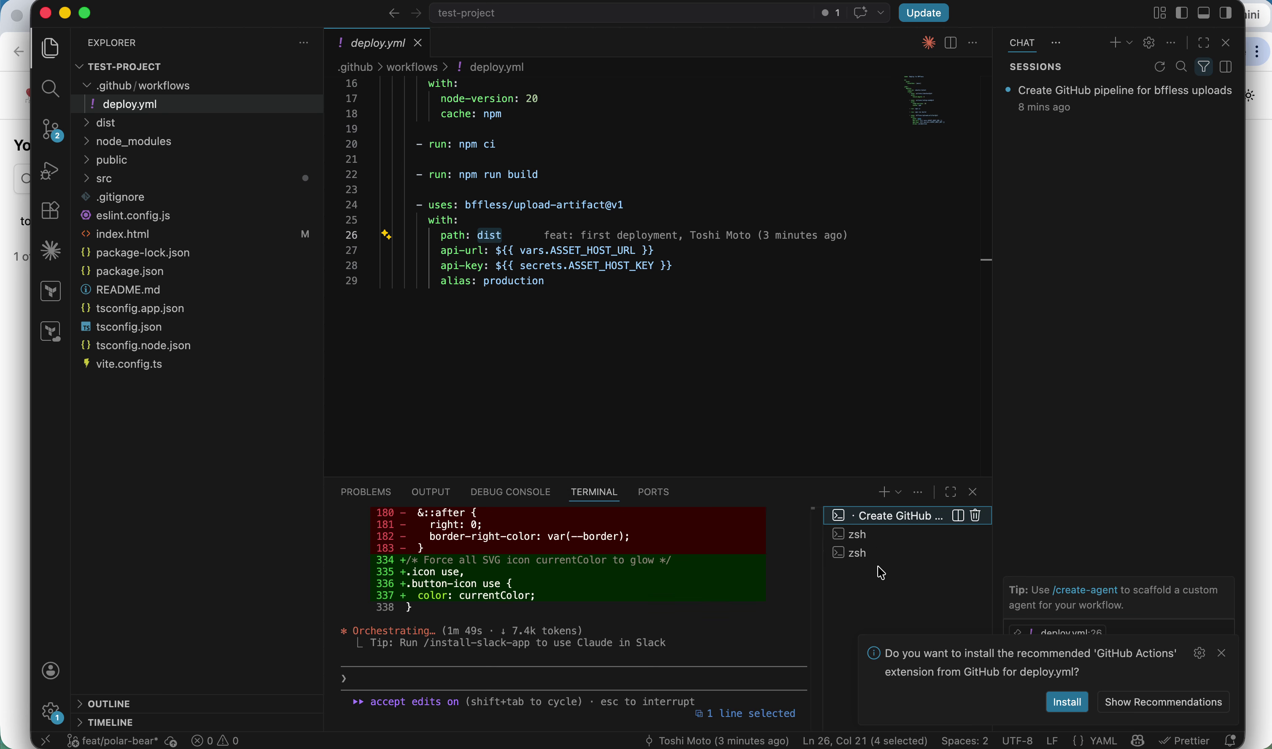
mouse_move(889, 563)
left_click(1227, 43)
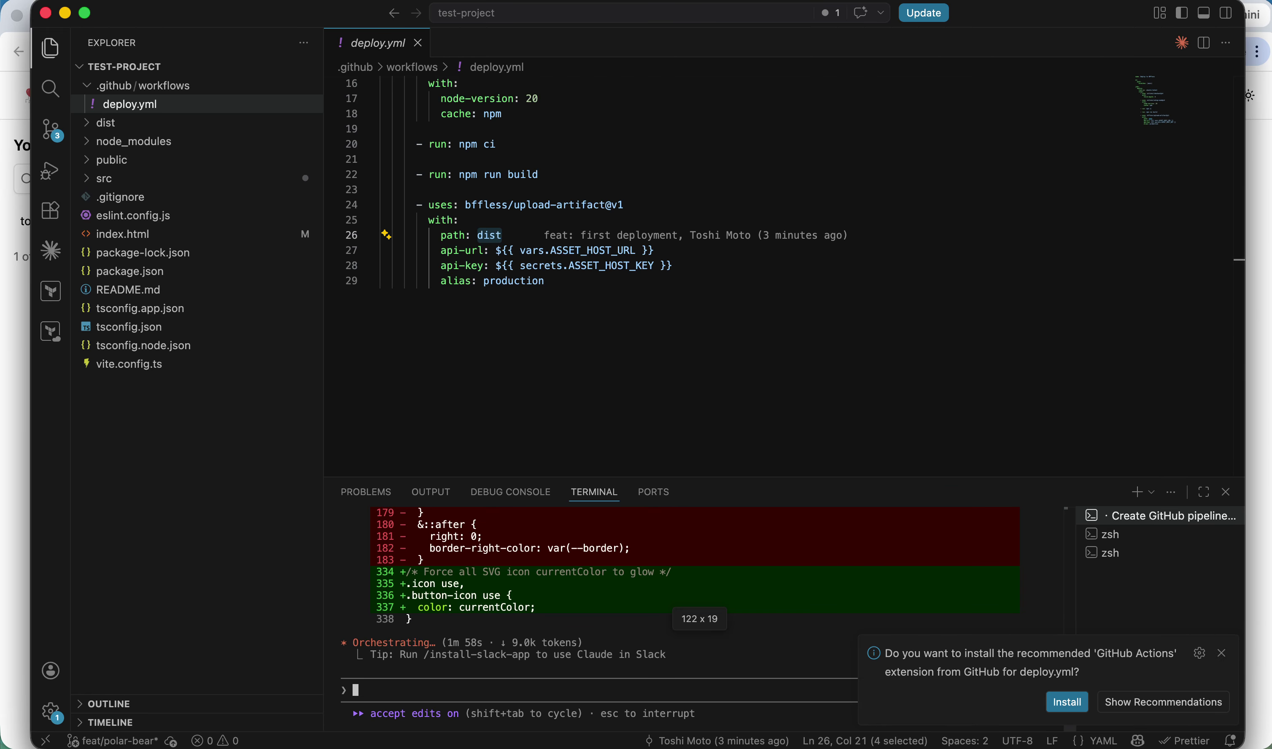
left_click(1223, 653)
scroll(716, 618, "up", 5)
scroll(717, 618, "down", 6)
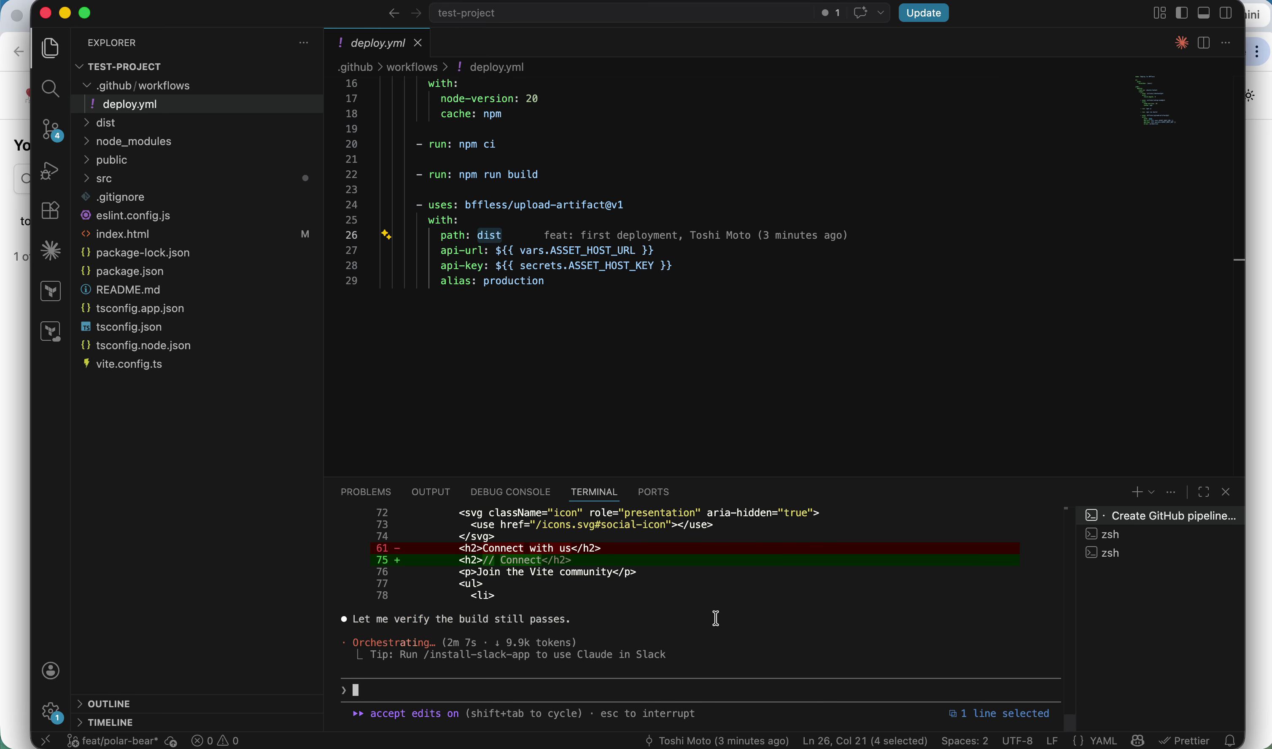
key("Return")
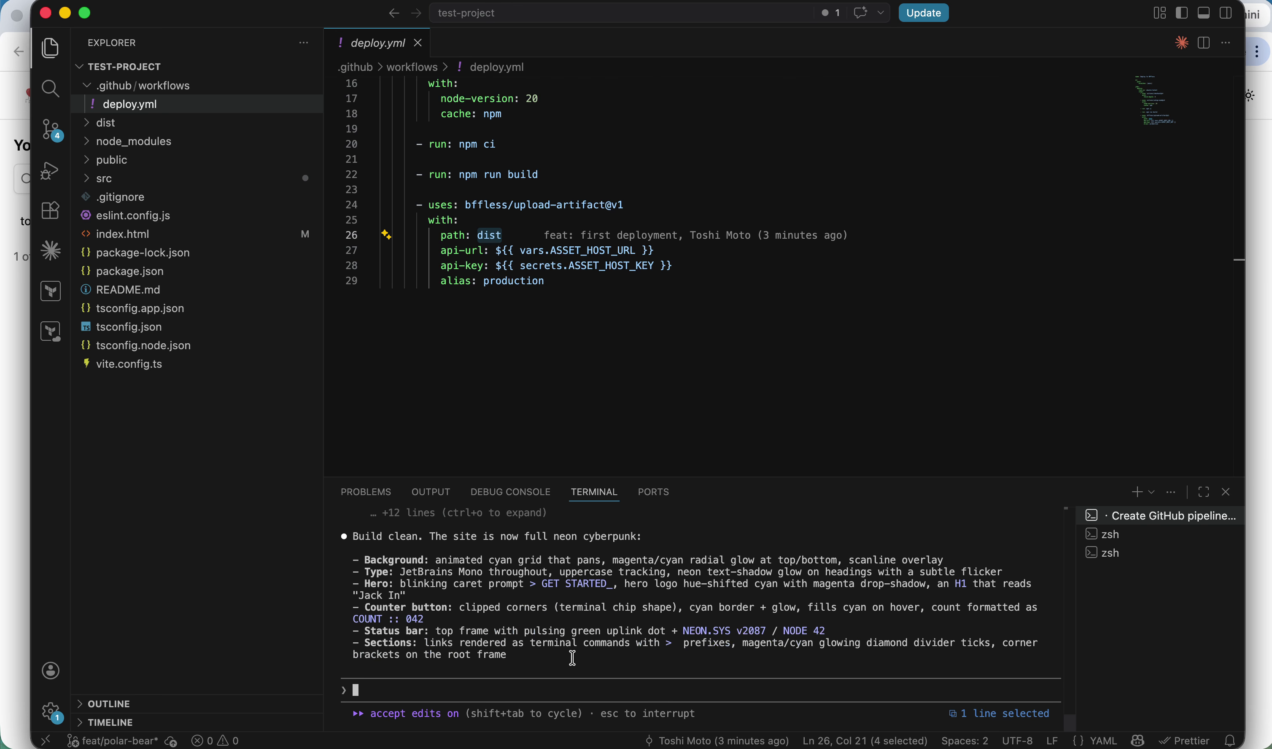
Check git status, stage everything, and commit as 'feat: cyberpunk polarbear toenails'.
left_click(1106, 554)
type("g status")
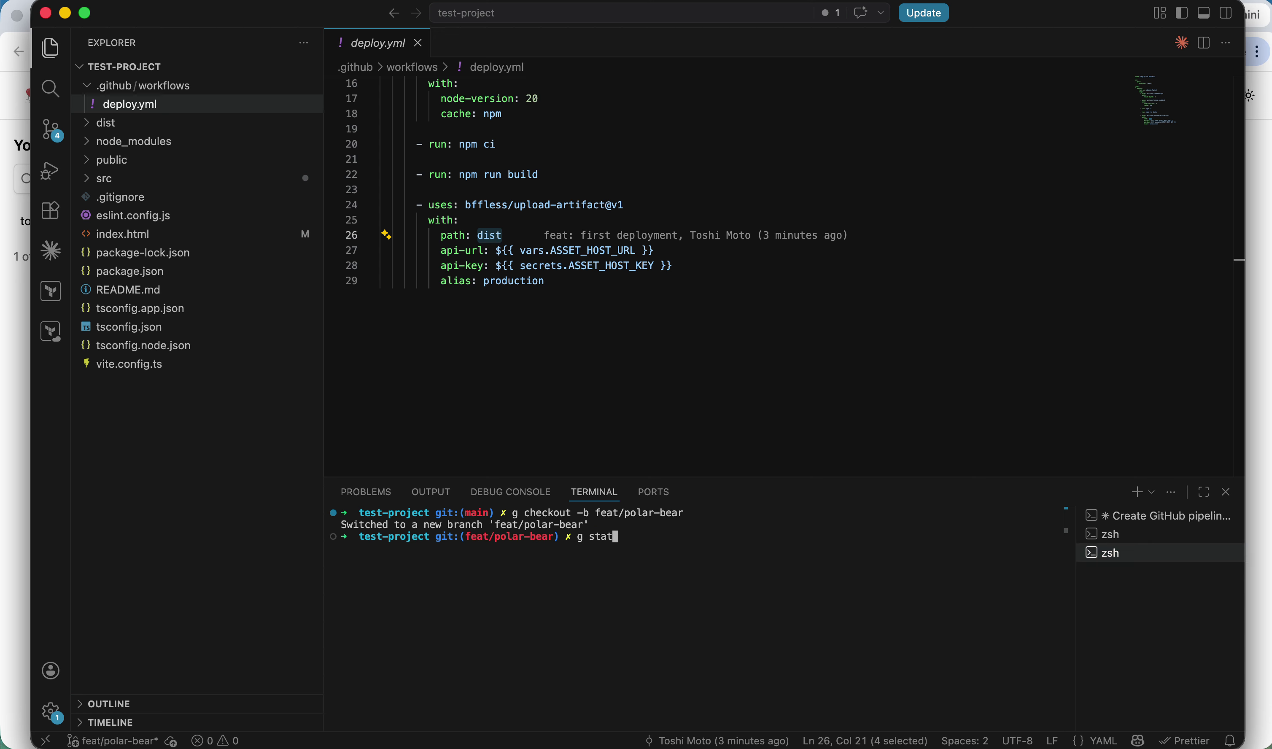
key("Return")
type("g add -A")
key("Return")
type("g commit -m")
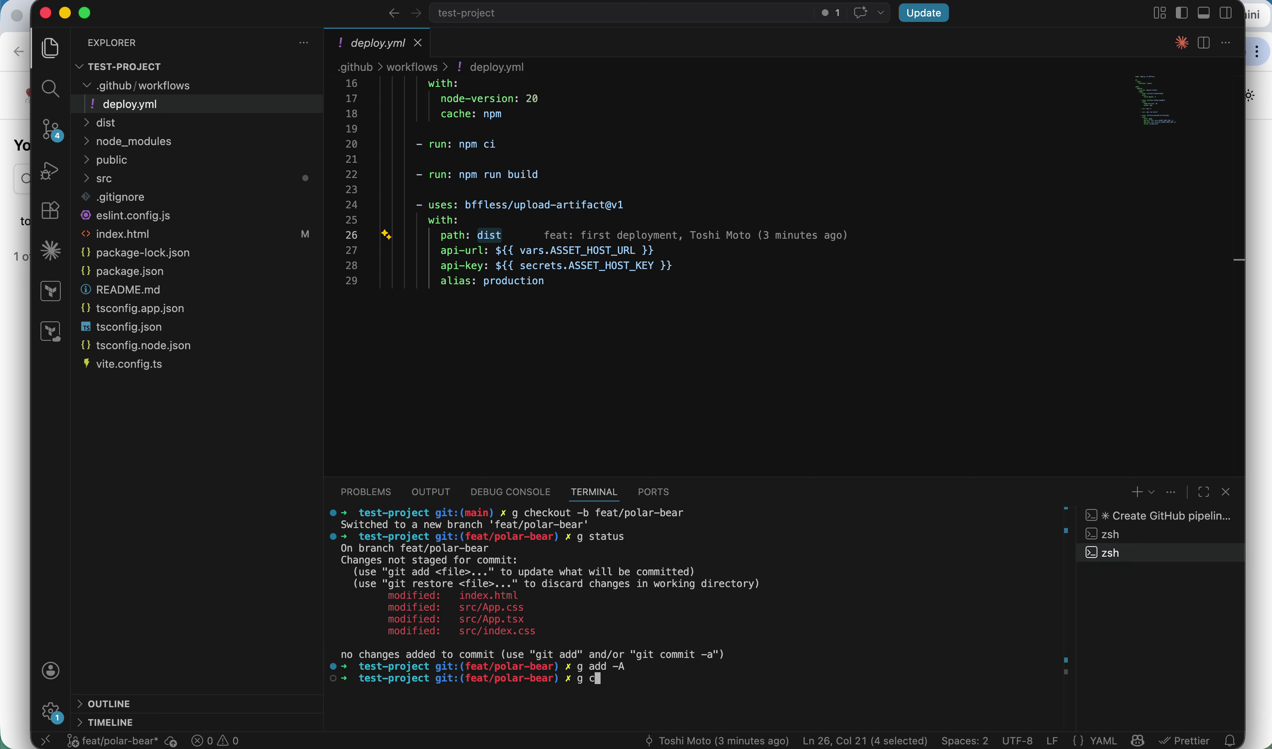
key("BackSpace")
key("BackSpace")
key("BackSpace")
type("m 'feat: cyber")
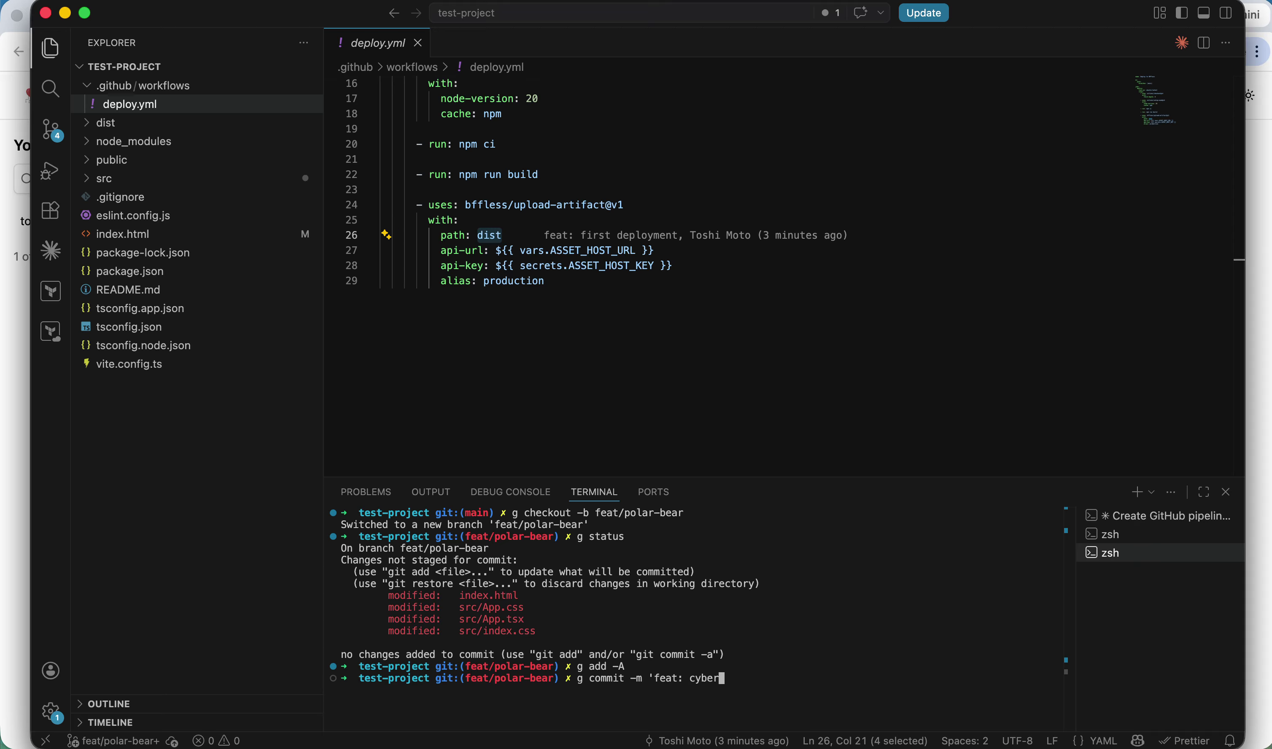
type("punk polarbear toenails'")
key("Return")
Push feat/polar-bear to origin and follow the pull request link to GitHub.
type("g push origin feat")
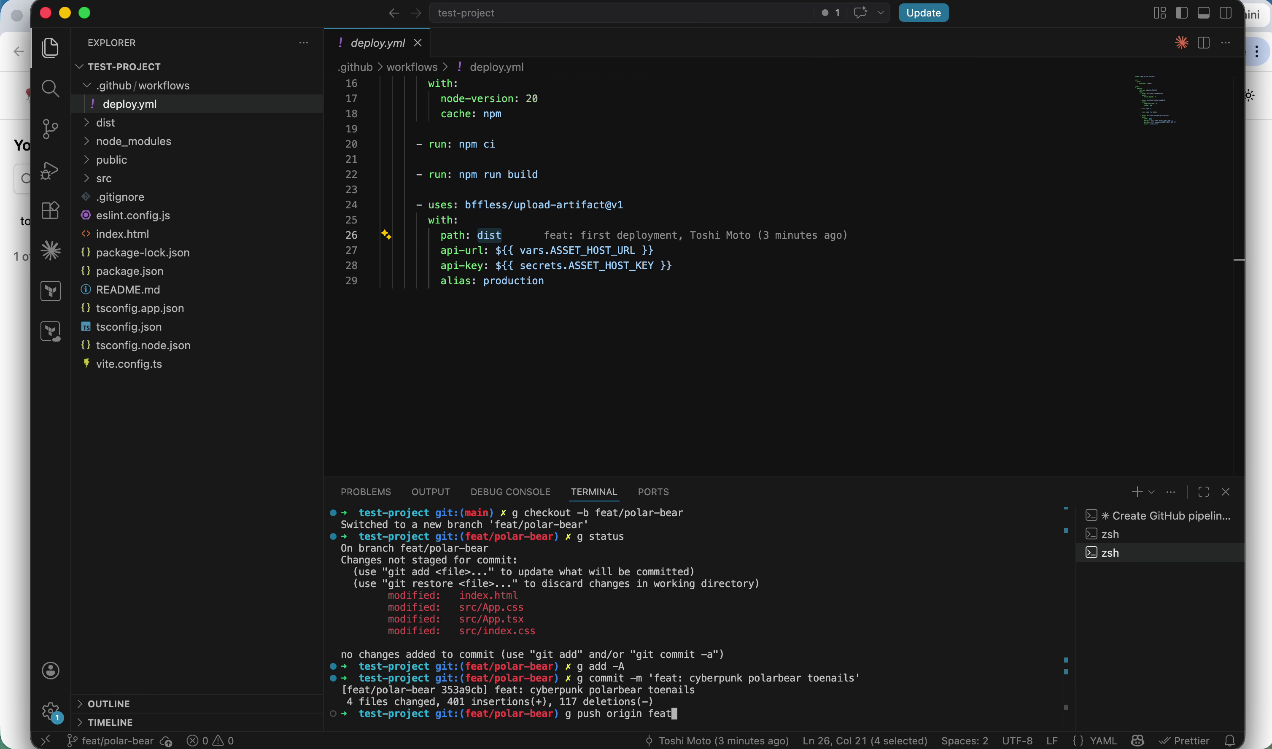
type("/polo")
type("r-bear")
key("Return")
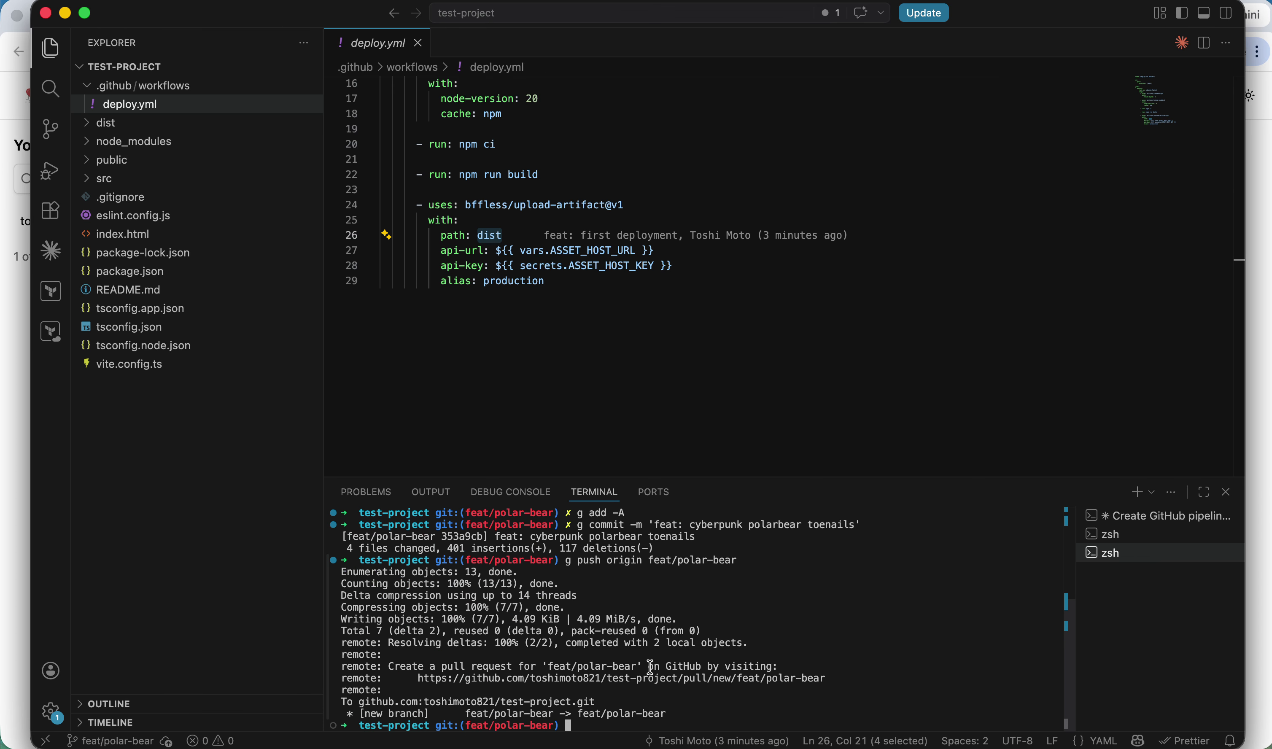
left_click(653, 679, "super")
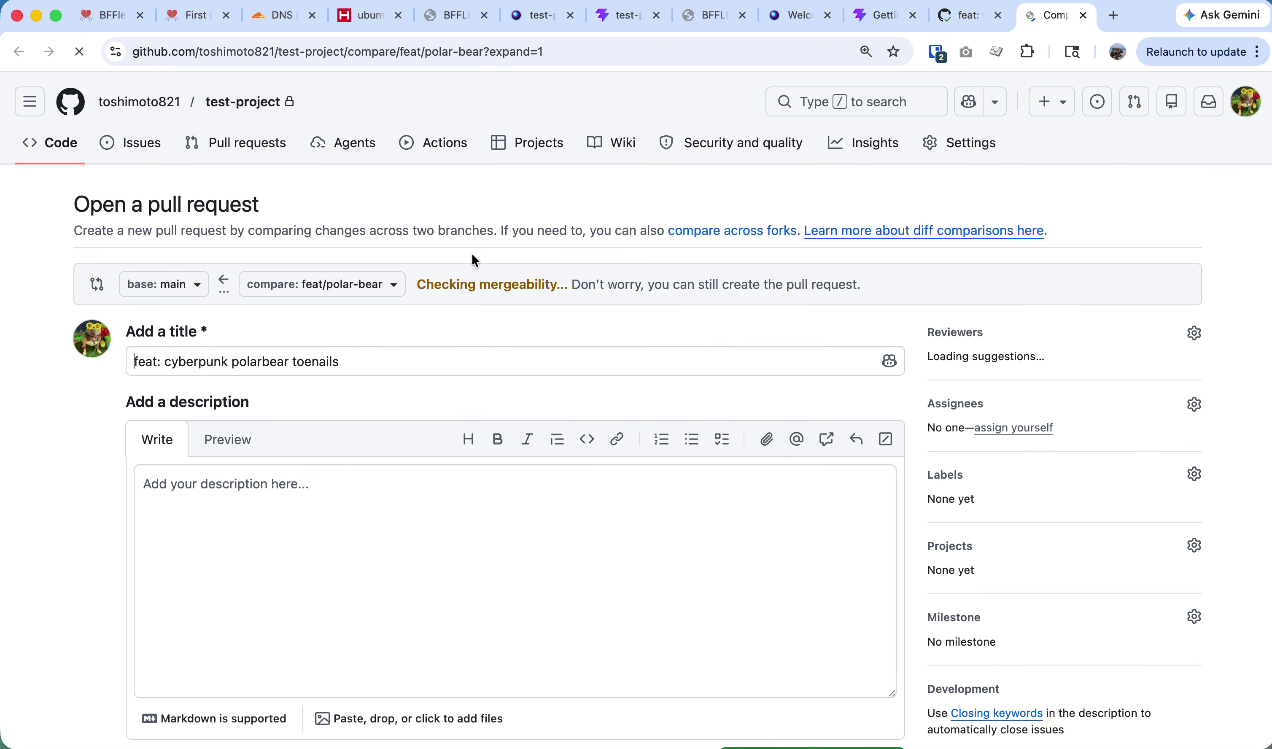